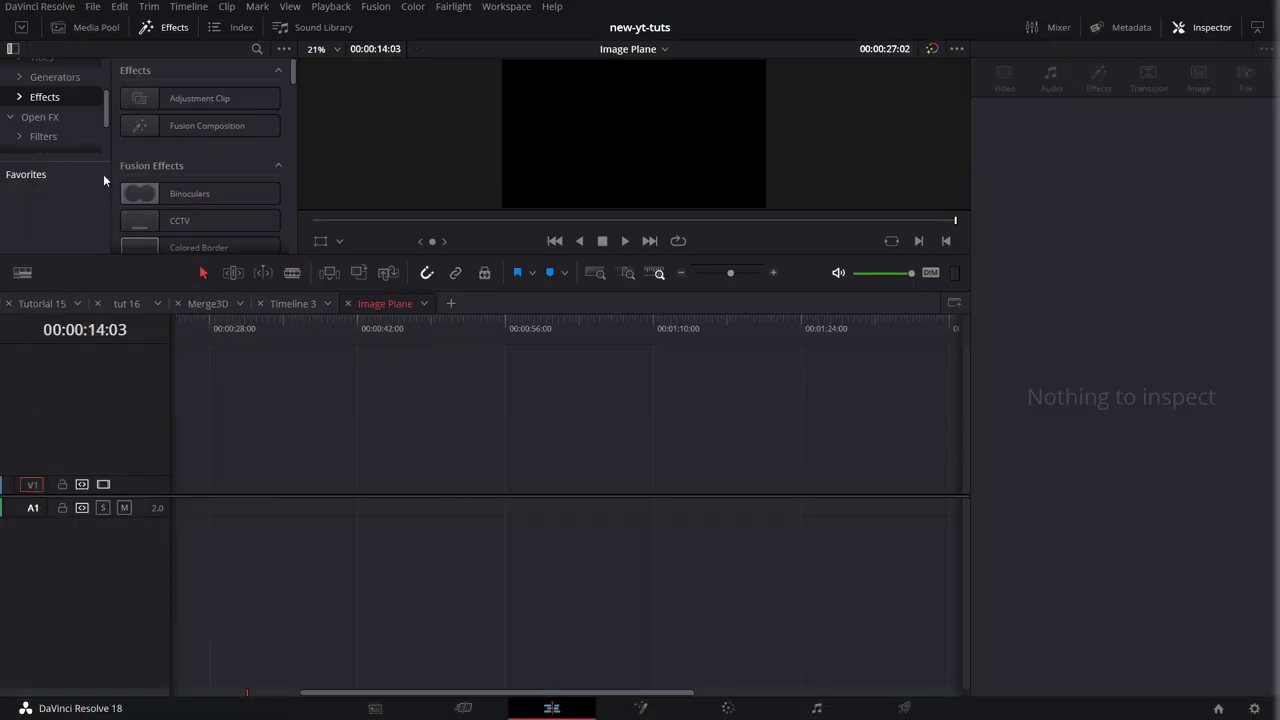
- Place a Fusion Composition clip on V1 and add ImagePlane3D1 left of MediaOut1
{"action": "left_click_drag", "start_coordinate": [200, 125], "coordinate": [350, 486]}
{"action": "left_click", "coordinate": [367, 318]}
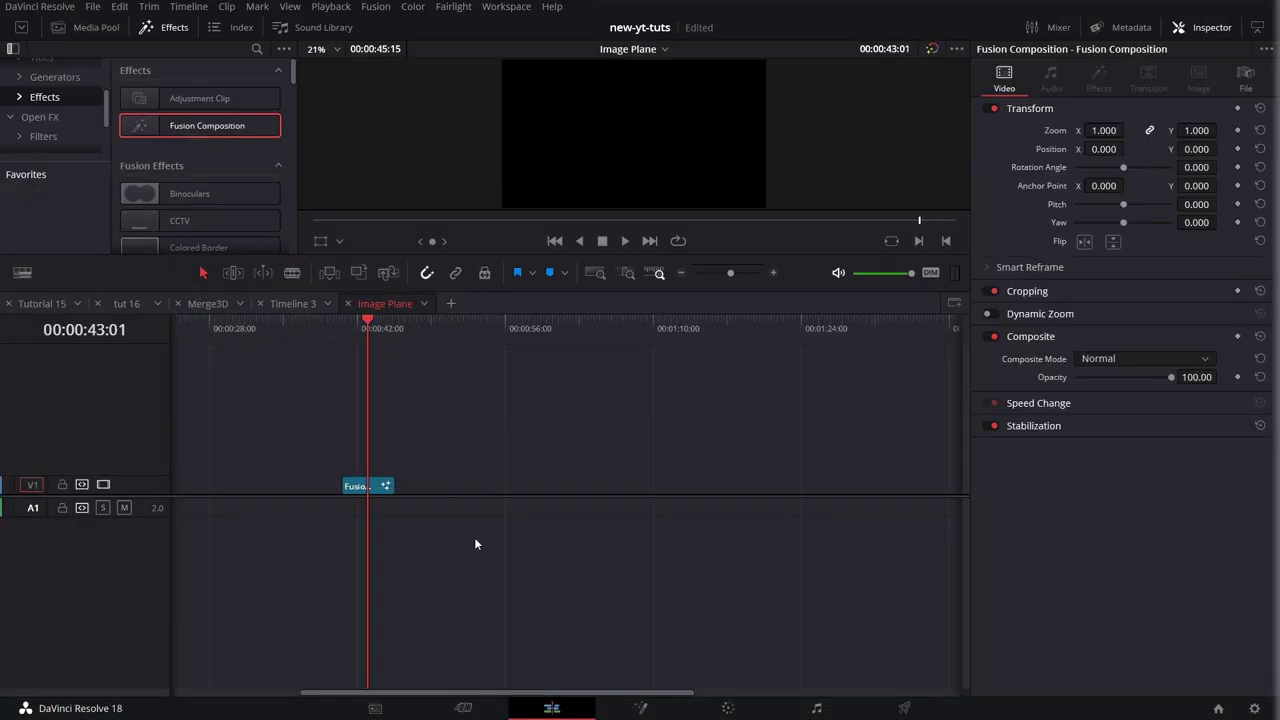
{"action": "left_click", "coordinate": [640, 708]}
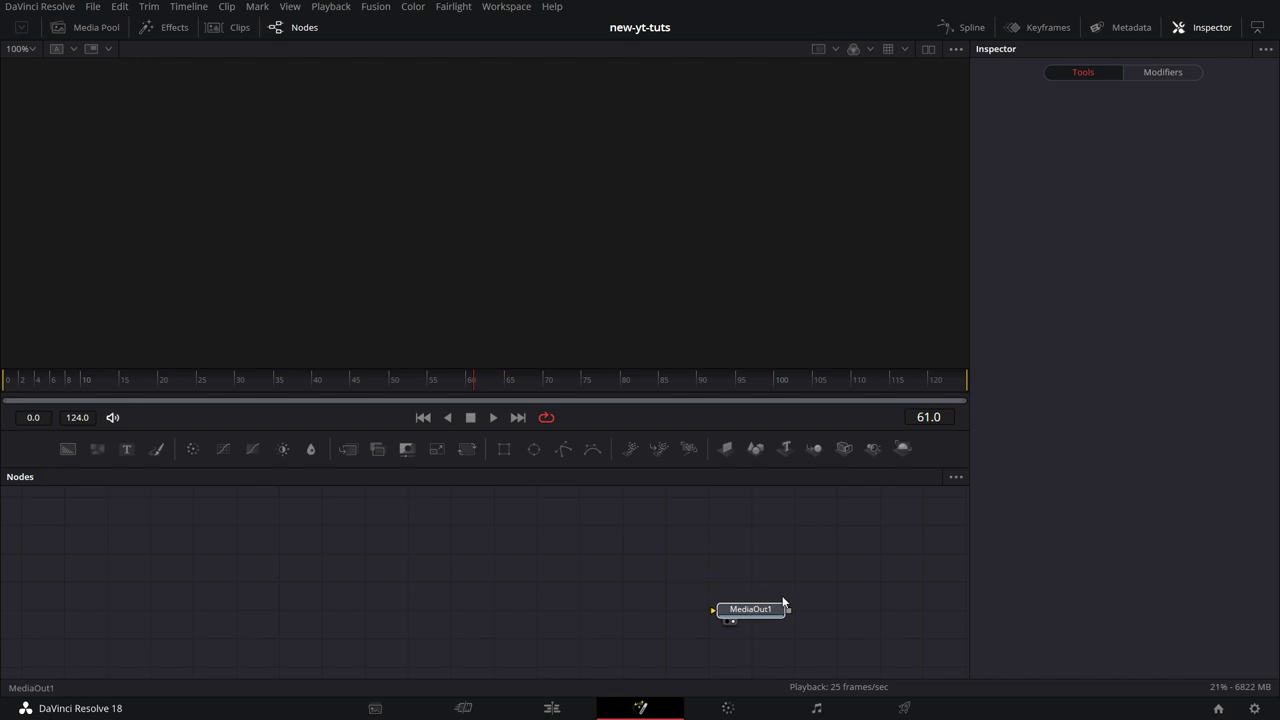
{"action": "left_click", "coordinate": [784, 605]}
{"action": "left_click_drag", "start_coordinate": [726, 448], "coordinate": [551, 580]}
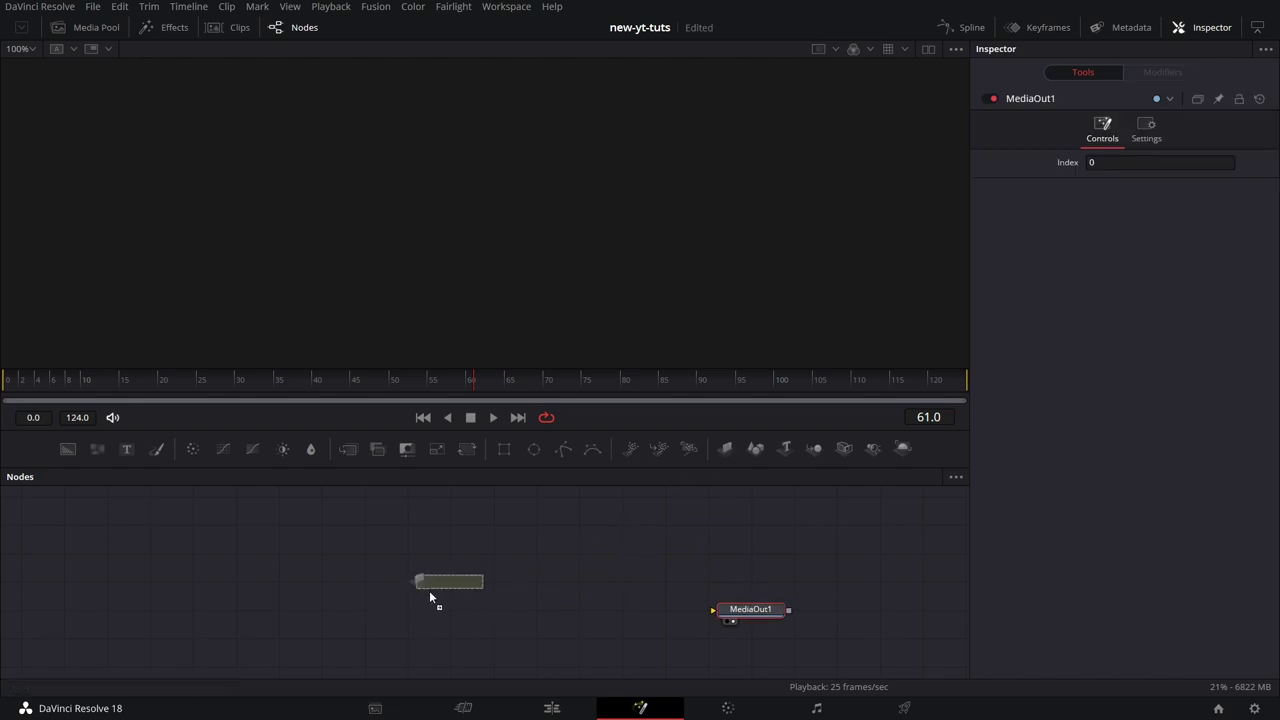
{"action": "left_click_drag", "start_coordinate": [431, 597], "coordinate": [432, 596]}
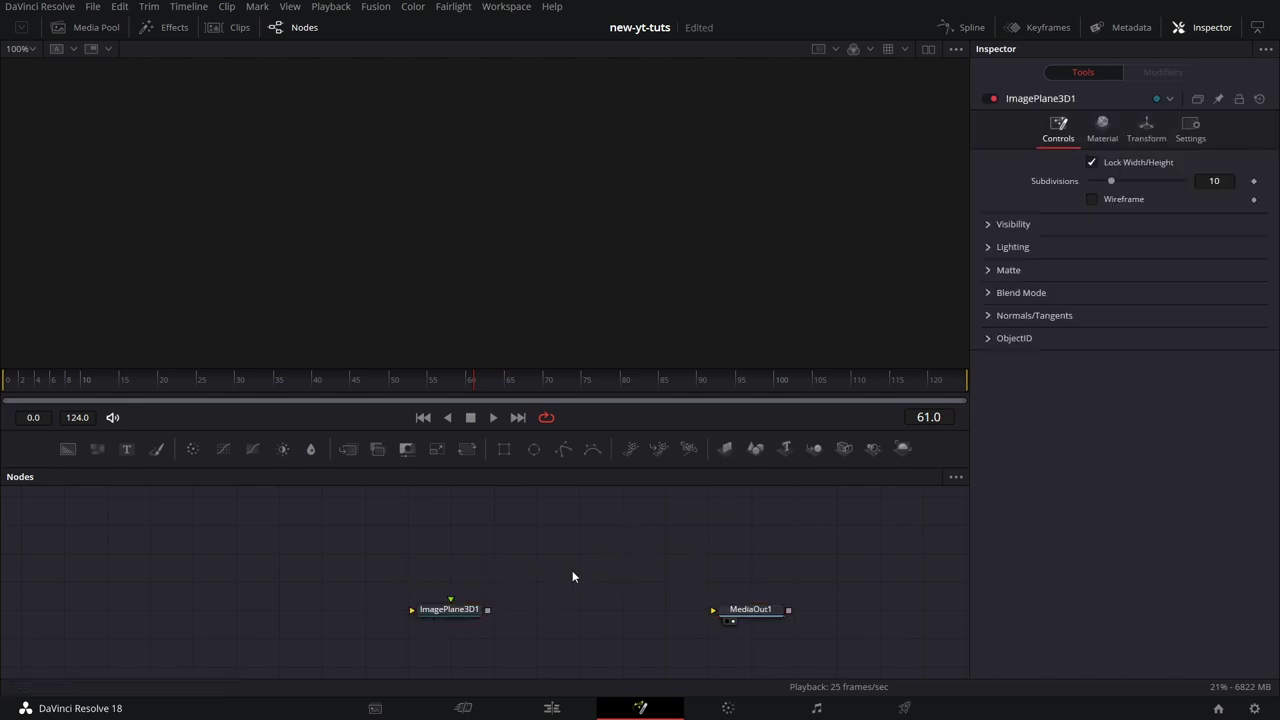
- Add a second Image Plane 3D through the tool search, then delete ImagePlane3D2
{"action": "key", "text": "shift+space"}
{"action": "type", "text": "ima"}
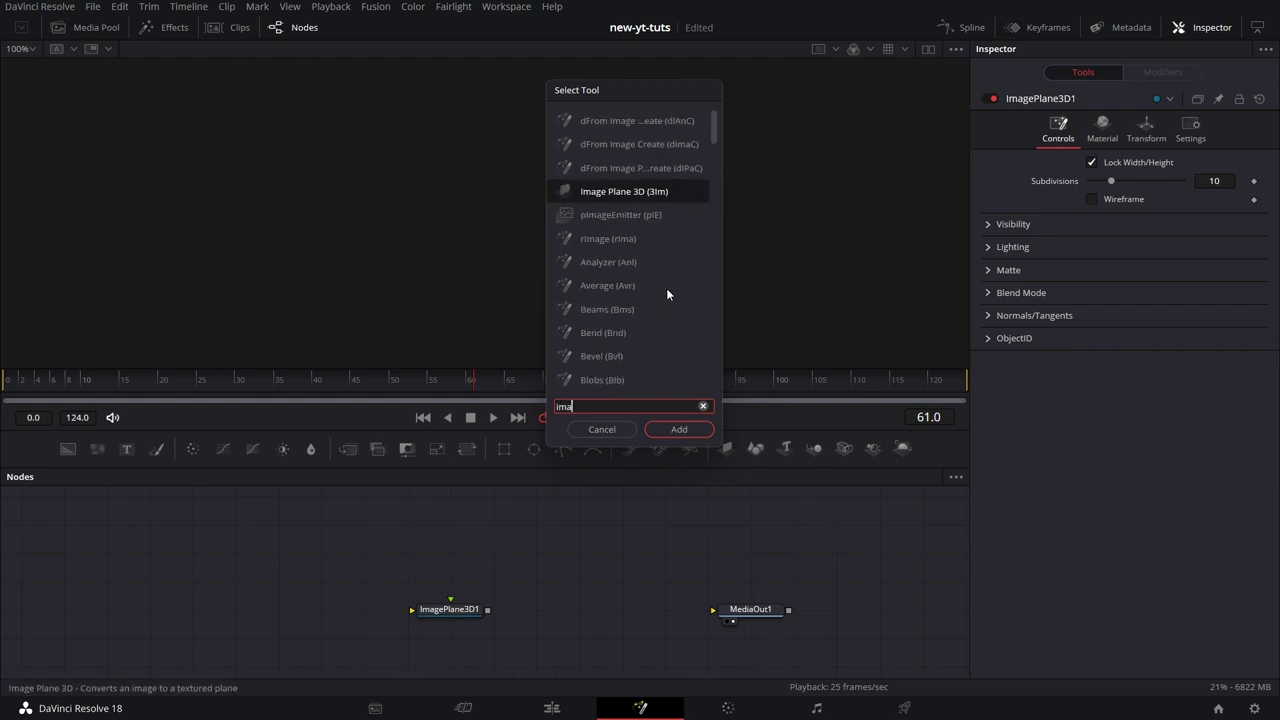
{"action": "left_click", "coordinate": [679, 429]}
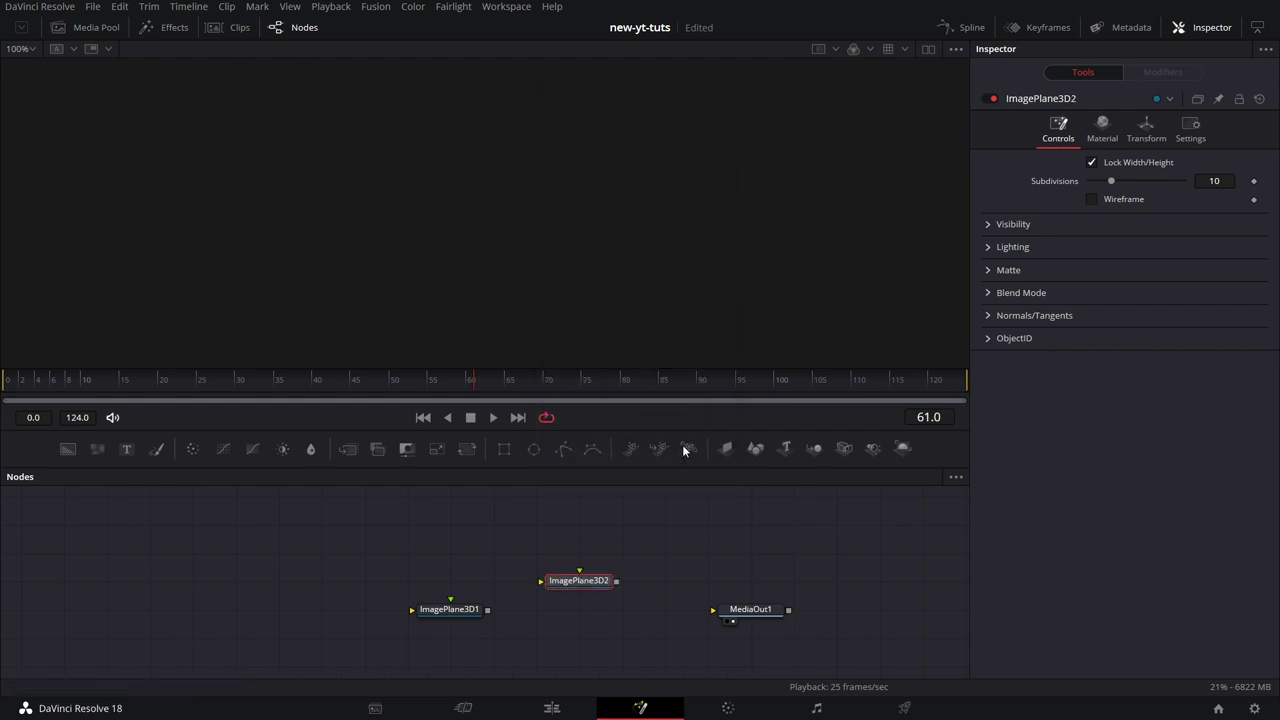
{"action": "key", "text": "Delete"}
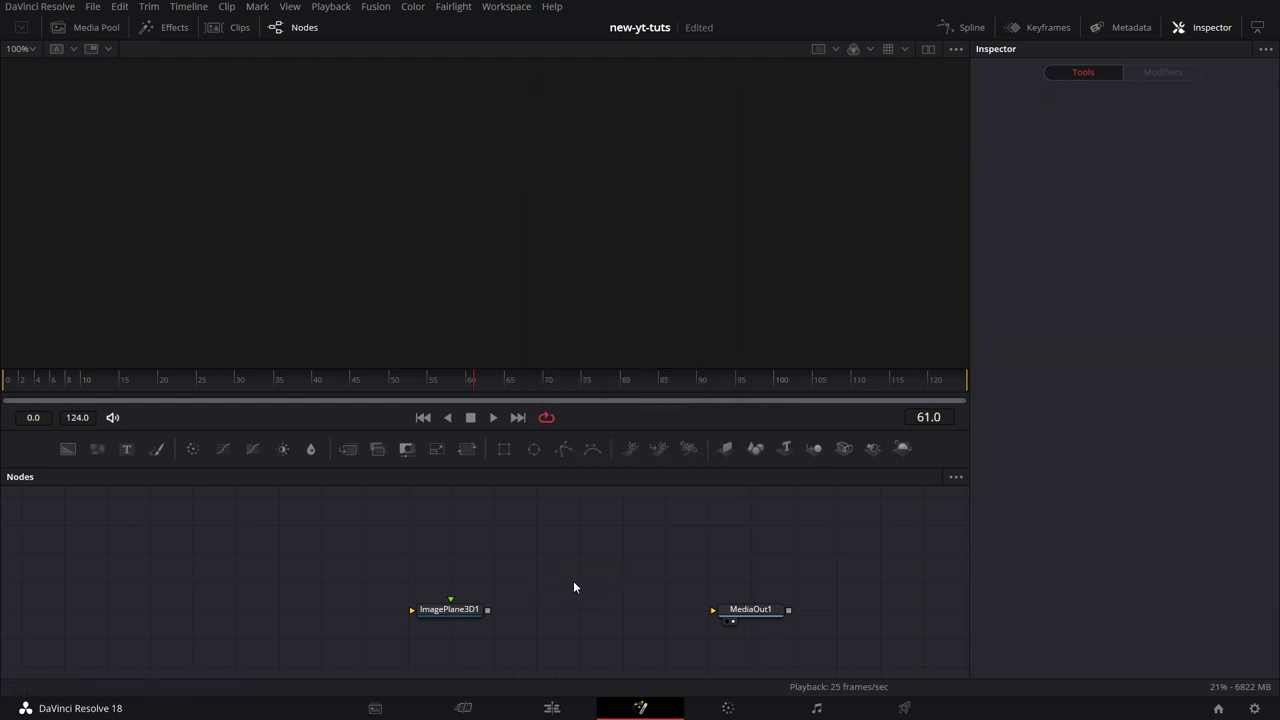
- Add Image Plane 3D from the Effects library, delete the duplicate, and move ImagePlane3D1 left
{"action": "left_click", "coordinate": [171, 28]}
{"action": "left_click", "coordinate": [7, 65]}
{"action": "left_click", "coordinate": [30, 79]}
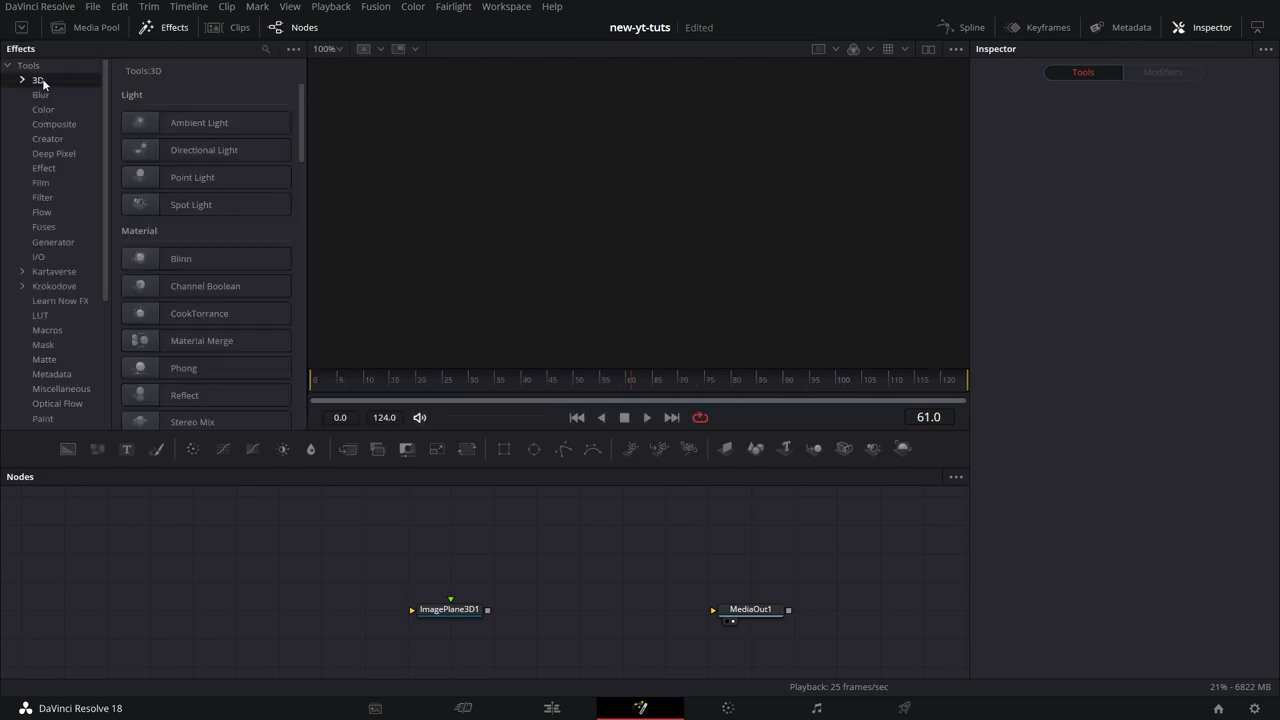
{"action": "scroll", "coordinate": [300, 130], "scroll_direction": "down", "scroll_amount": 2}
{"action": "scroll", "coordinate": [304, 150], "scroll_direction": "down", "scroll_amount": 5}
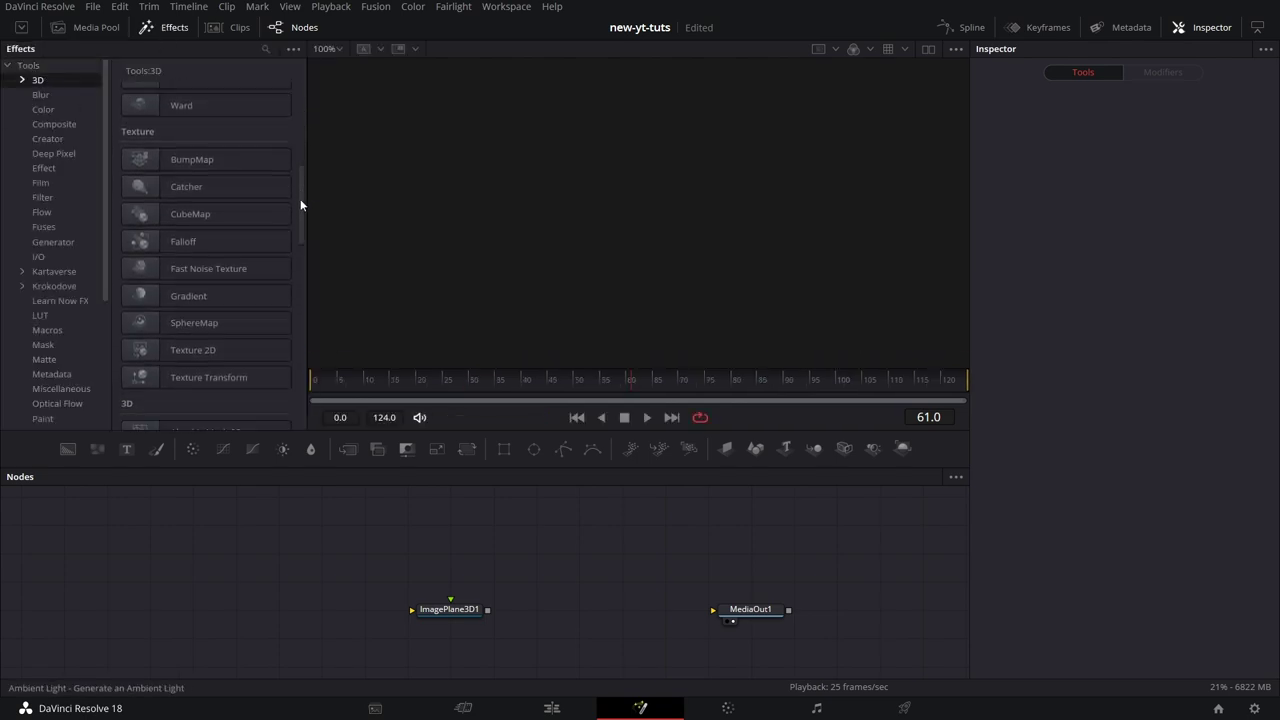
{"action": "left_click", "coordinate": [265, 49]}
{"action": "type", "text": "image"}
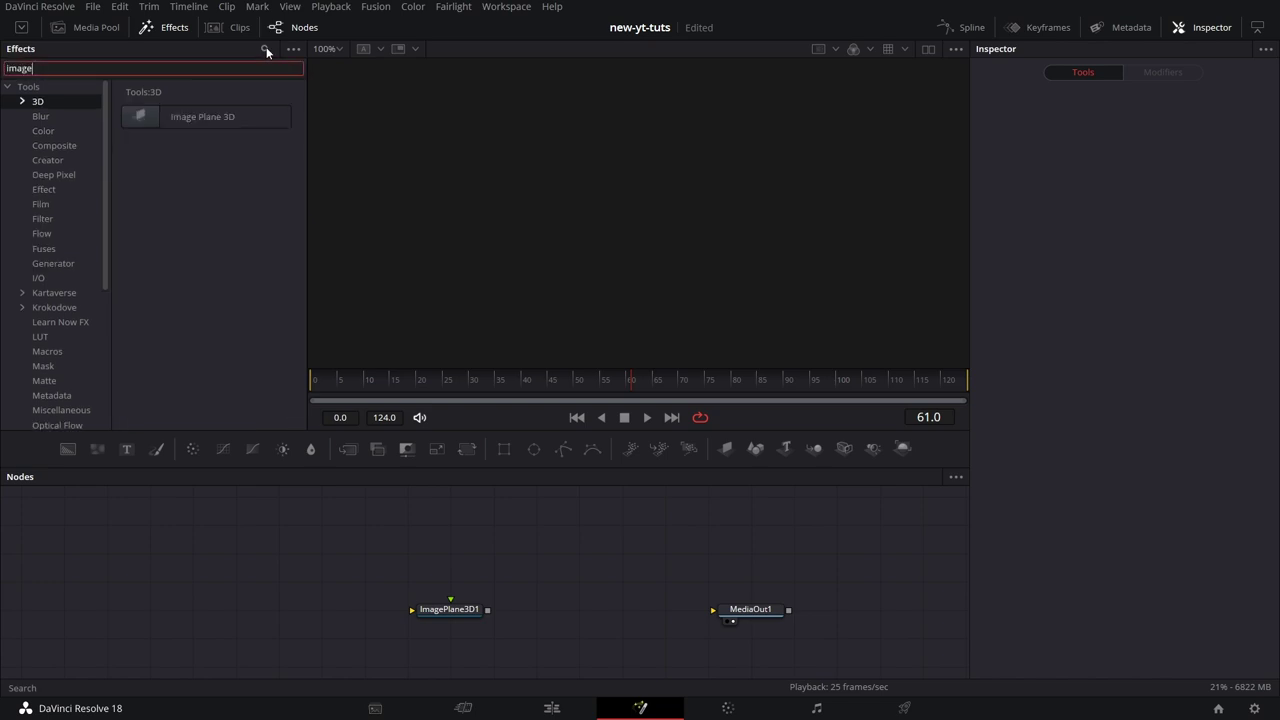
{"action": "left_click_drag", "start_coordinate": [200, 118], "coordinate": [276, 562]}
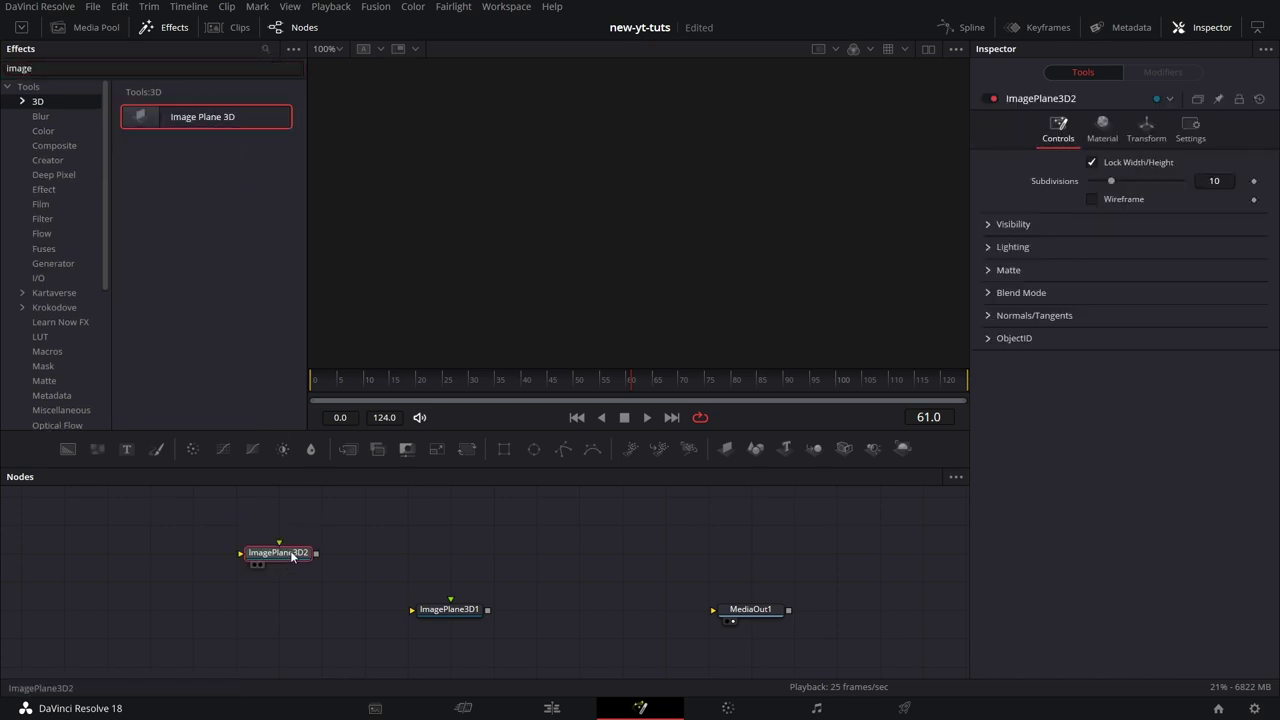
{"action": "key", "text": "Delete"}
{"action": "left_click", "coordinate": [171, 34]}
{"action": "left_click_drag", "start_coordinate": [450, 609], "coordinate": [485, 250]}
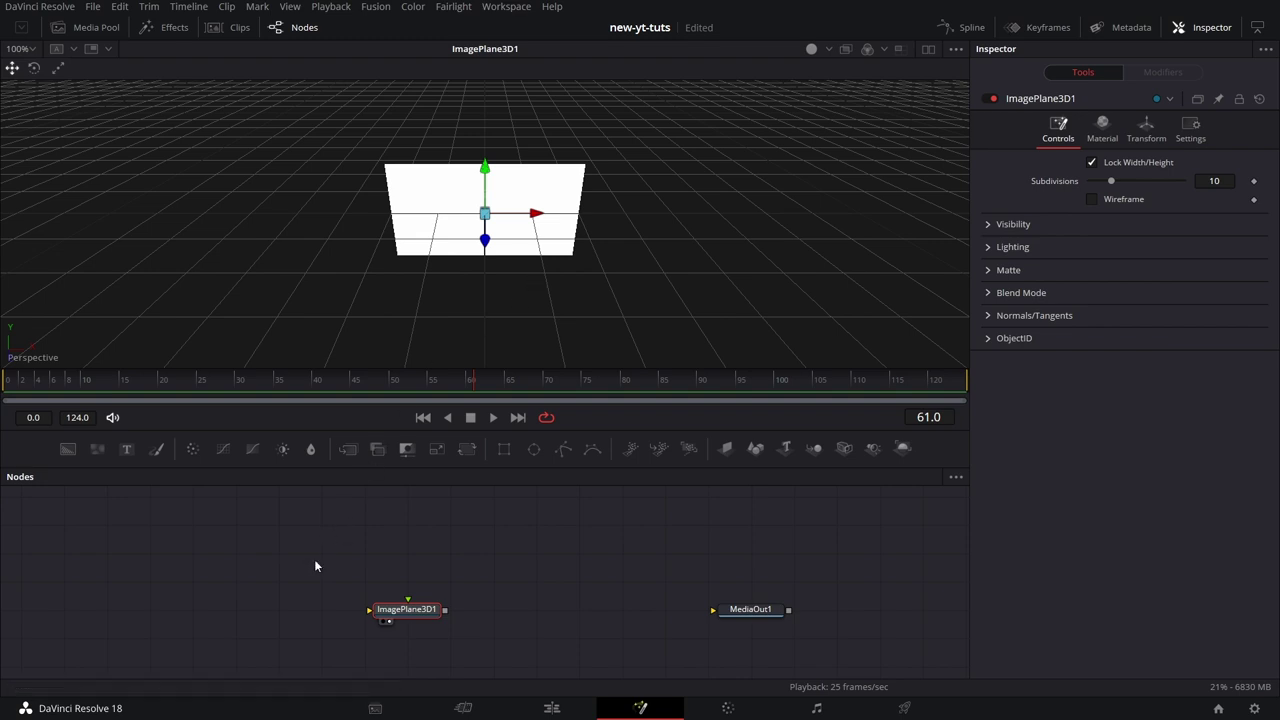
- Bring the MERGE3D clip from the Media Pool into the Nodes editor
{"action": "left_click", "coordinate": [112, 28]}
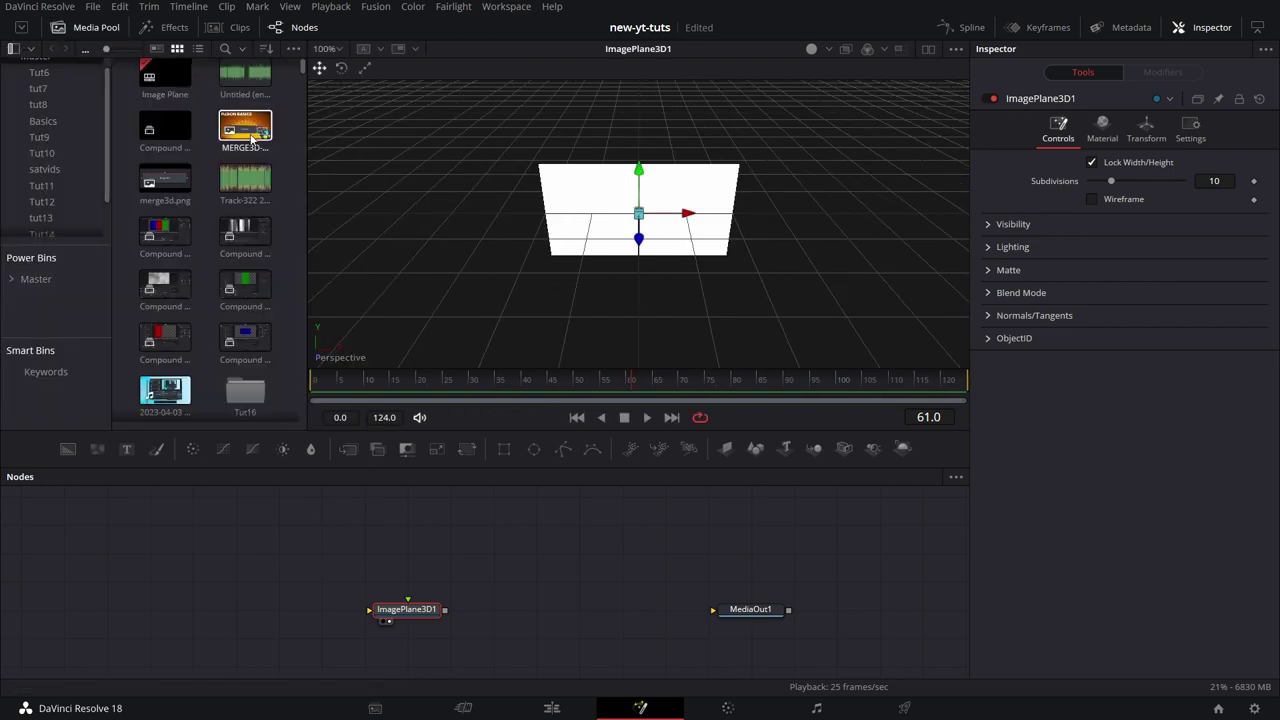
{"action": "left_click_drag", "start_coordinate": [245, 130], "coordinate": [396, 621]}
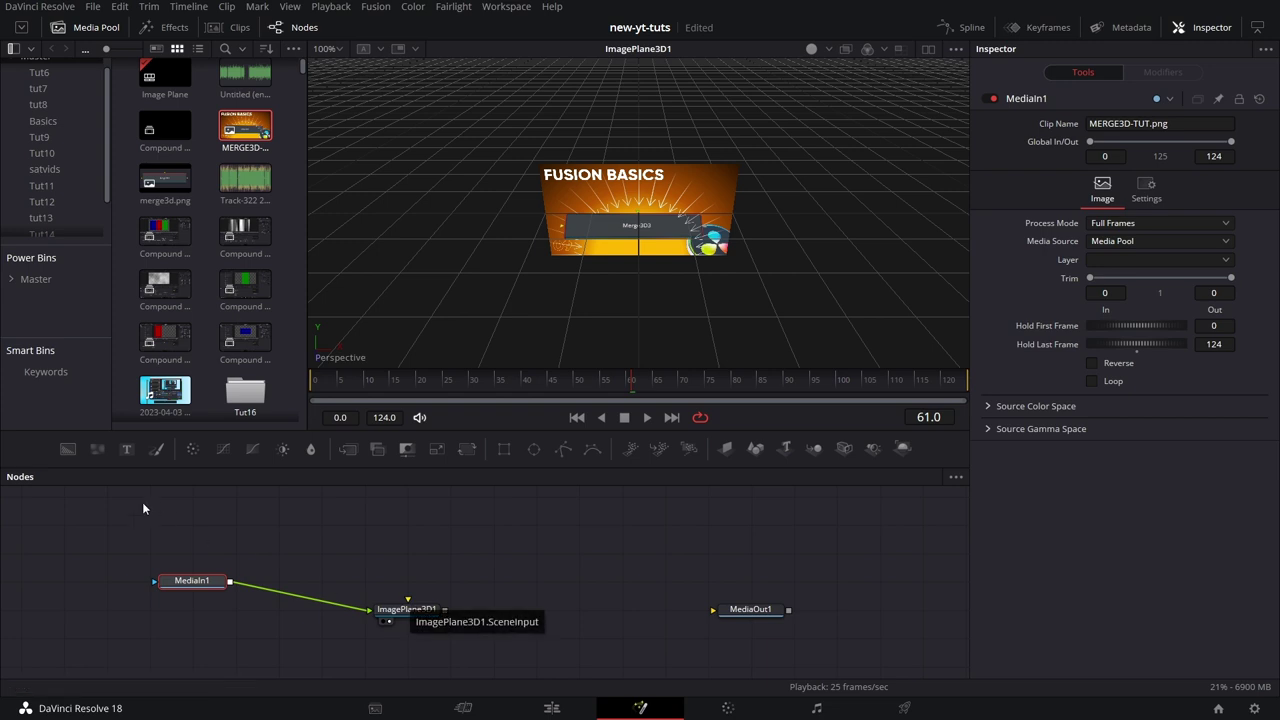
- Add a Text1 node, view it, and enter 'text effect' as its text
{"action": "left_click_drag", "start_coordinate": [261, 545], "coordinate": [263, 547]}
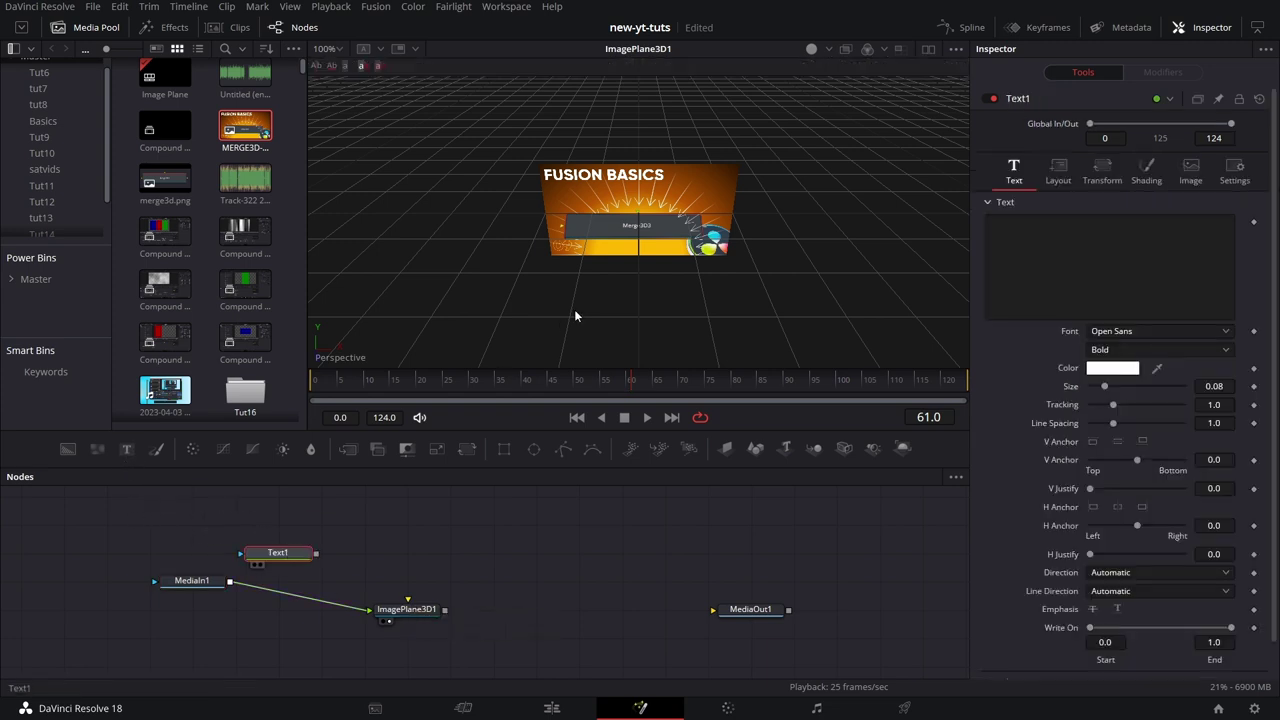
{"action": "key", "text": "1"}
{"action": "left_click", "coordinate": [1093, 245]}
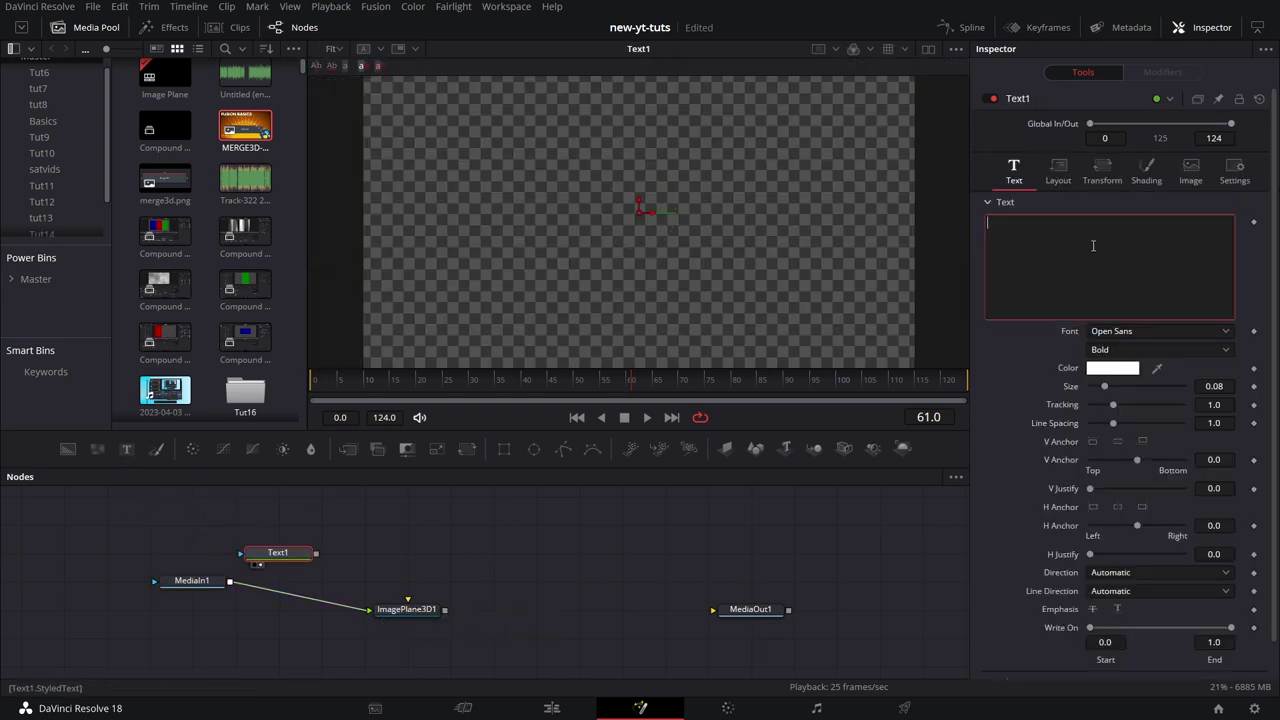
{"action": "type", "text": "text ef"}
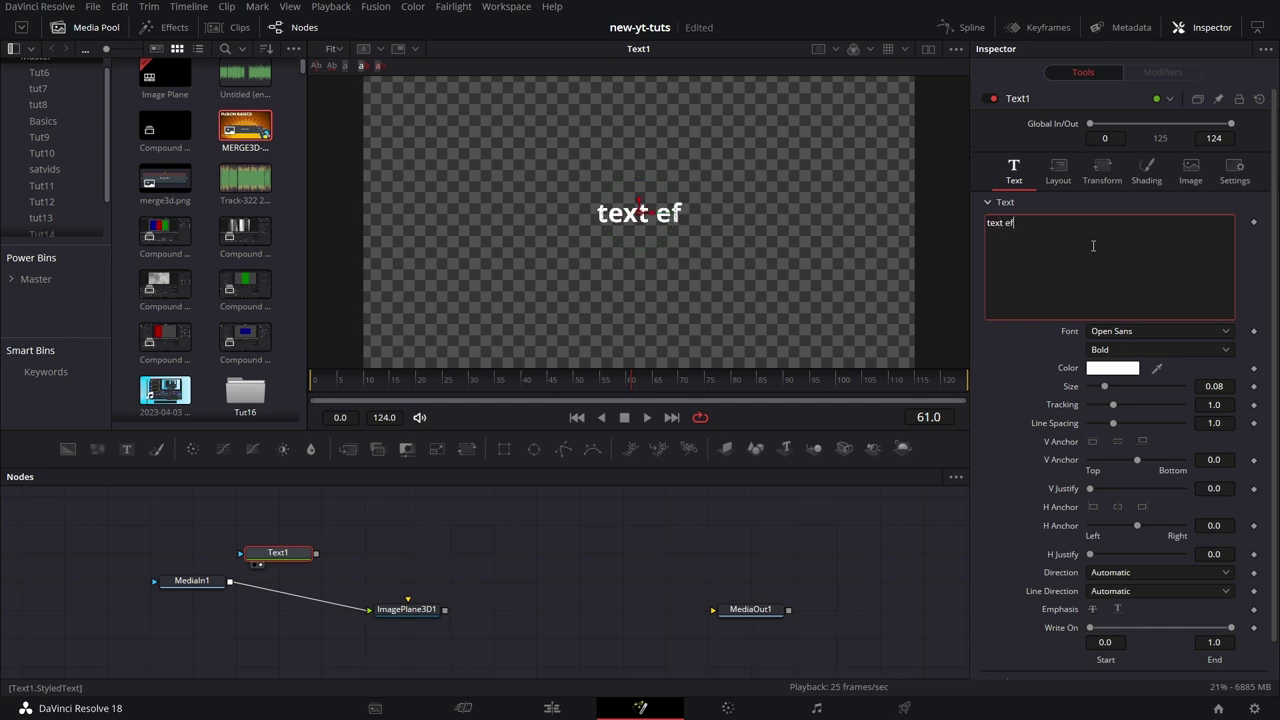
{"action": "type", "text": "fect"}
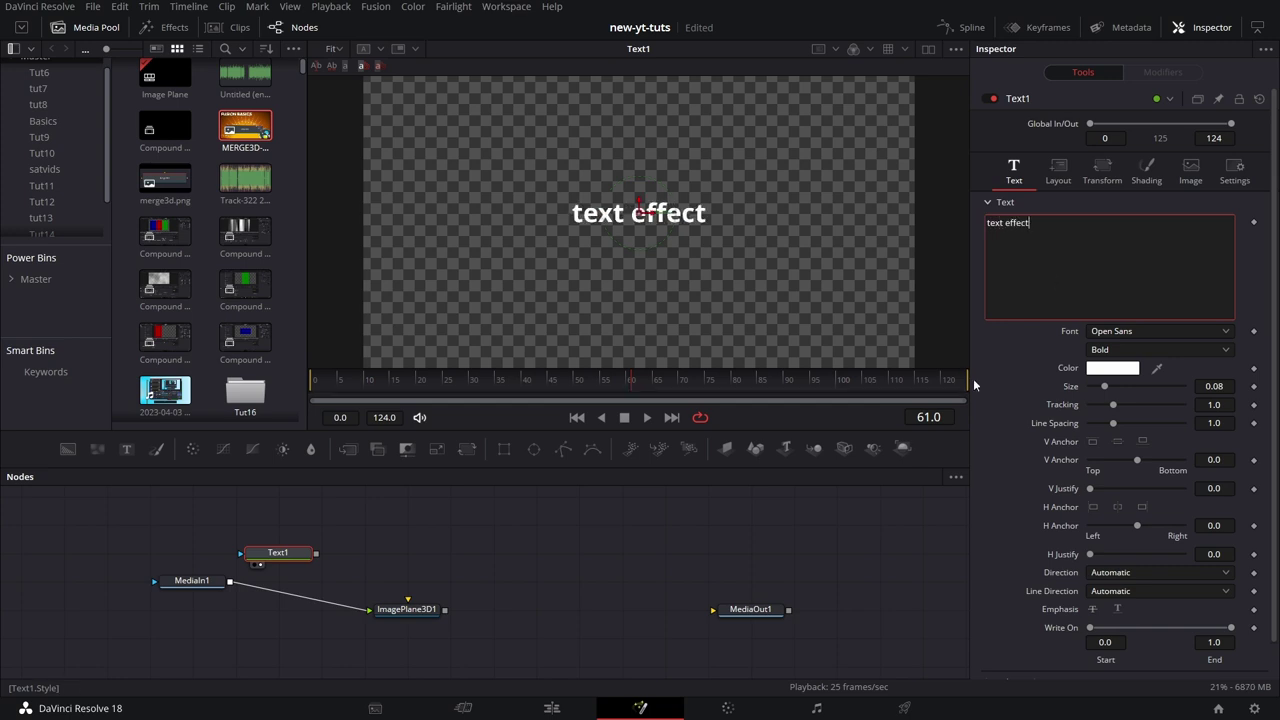
{"action": "left_click", "coordinate": [315, 555]}
- Feed Text1 into ImagePlane3D1 in place of MediaIn1 and view the plane
{"action": "left_click_drag", "start_coordinate": [315, 555], "coordinate": [371, 610]}
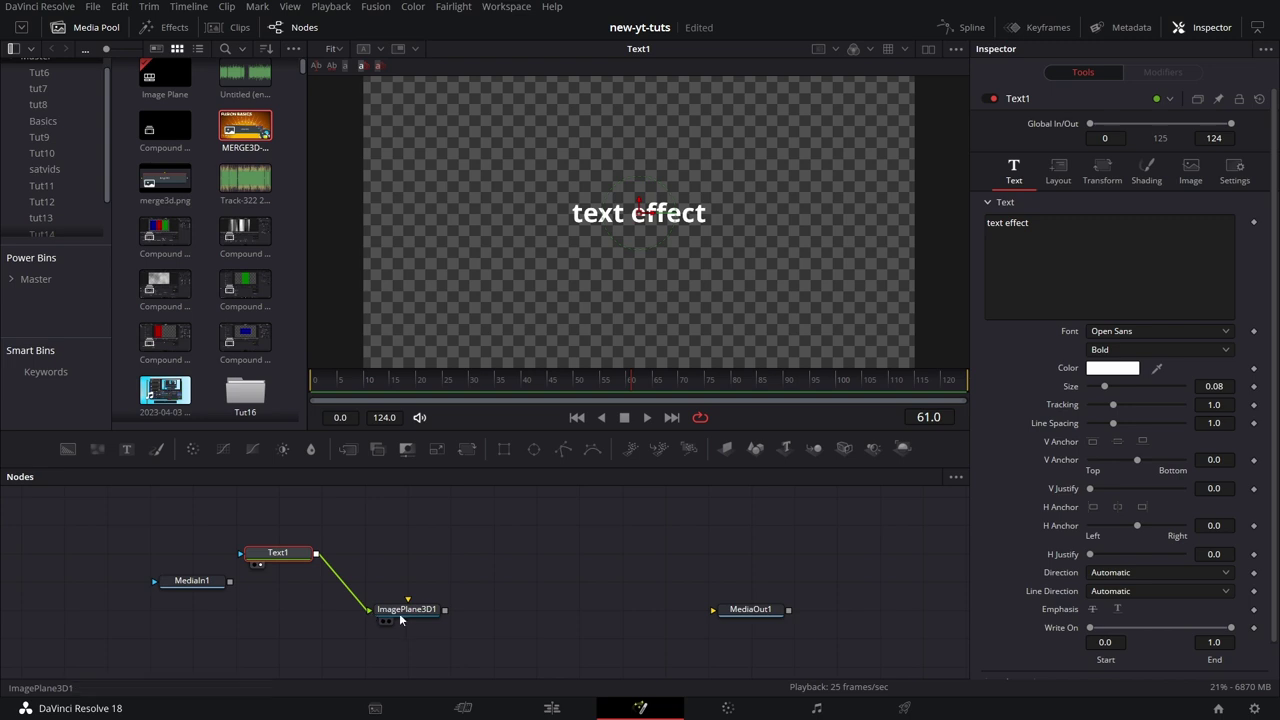
{"action": "key", "text": "1"}
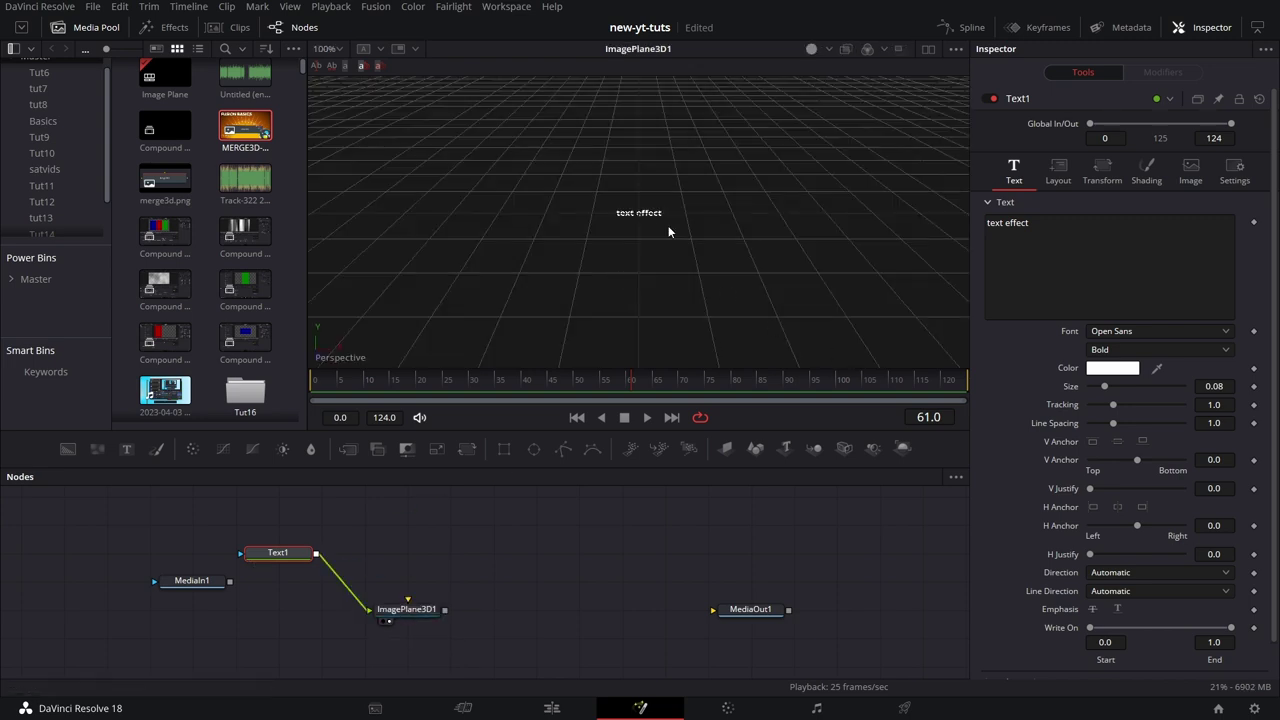
{"action": "scroll", "coordinate": [645, 234], "scroll_direction": "up", "scroll_amount": 6}
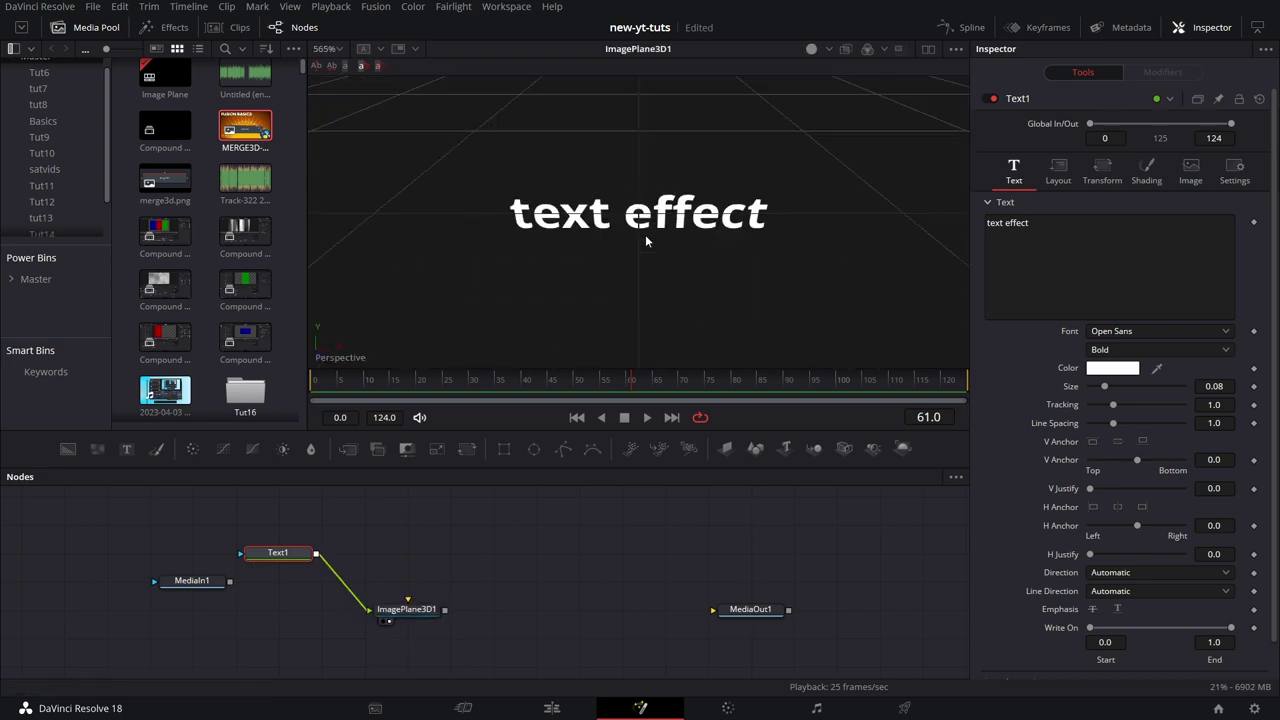
- Orbit the 3D view and line Text1 up level with ImagePlane3D1
{"action": "left_click_drag", "start_coordinate": [780, 242], "coordinate": [773, 199]}
{"action": "left_click_drag", "start_coordinate": [675, 265], "coordinate": [688, 225]}
{"action": "left_click_drag", "start_coordinate": [305, 562], "coordinate": [305, 619]}
- Add a Rectangle1 mask on Text1 with Height 0.016, then disconnect it
{"action": "left_click_drag", "start_coordinate": [508, 460], "coordinate": [286, 610]}
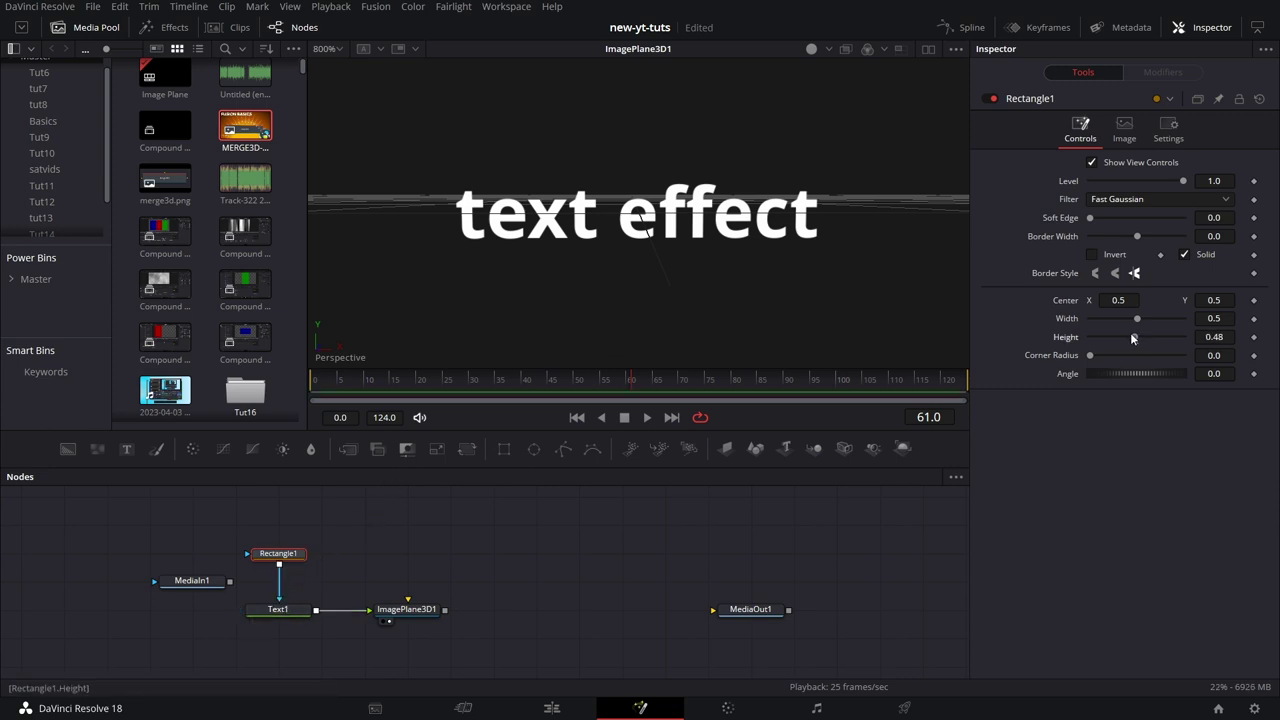
{"action": "left_click_drag", "start_coordinate": [1096, 338], "coordinate": [1090, 338]}
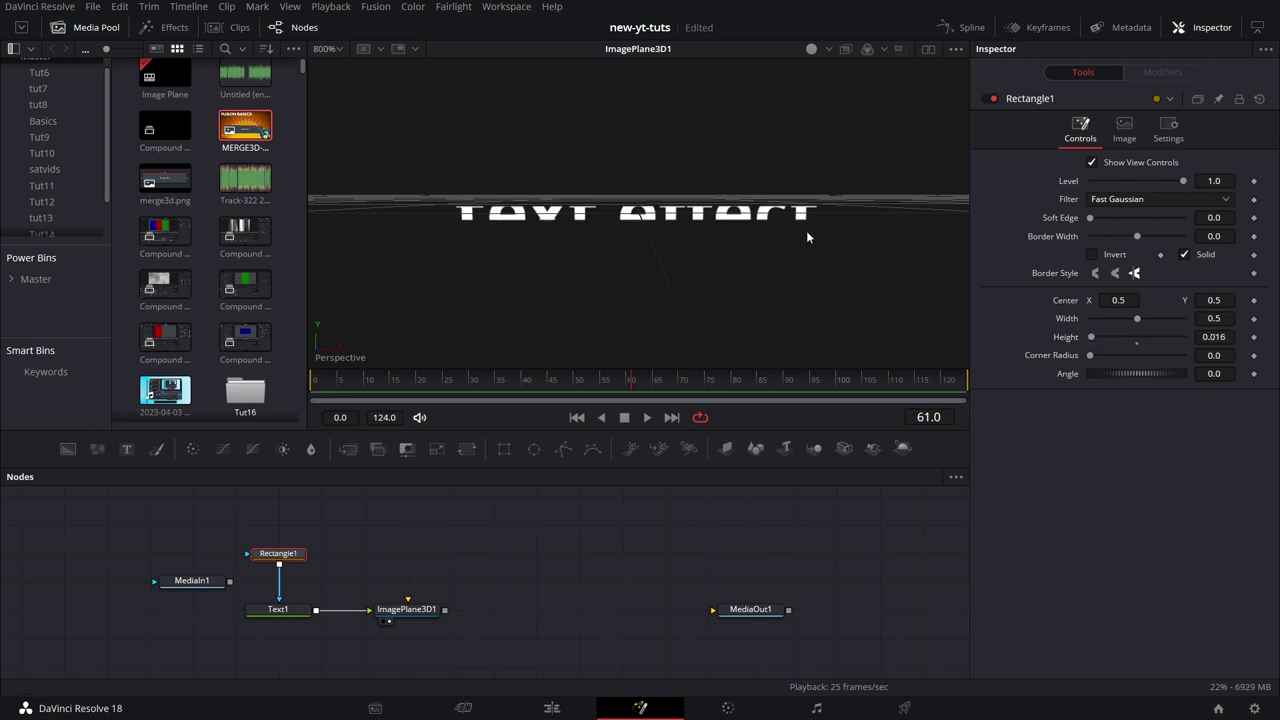
{"action": "left_click_drag", "start_coordinate": [807, 237], "coordinate": [682, 238]}
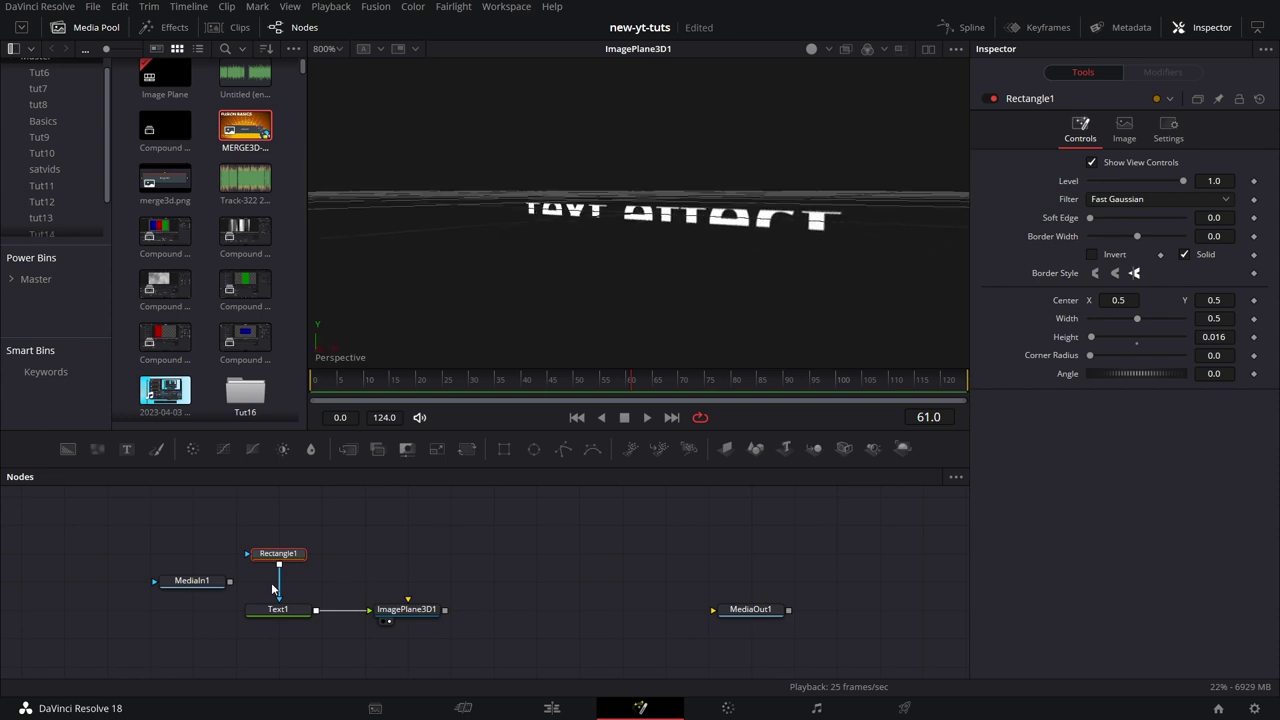
{"action": "left_click_drag", "start_coordinate": [272, 590], "coordinate": [281, 583]}
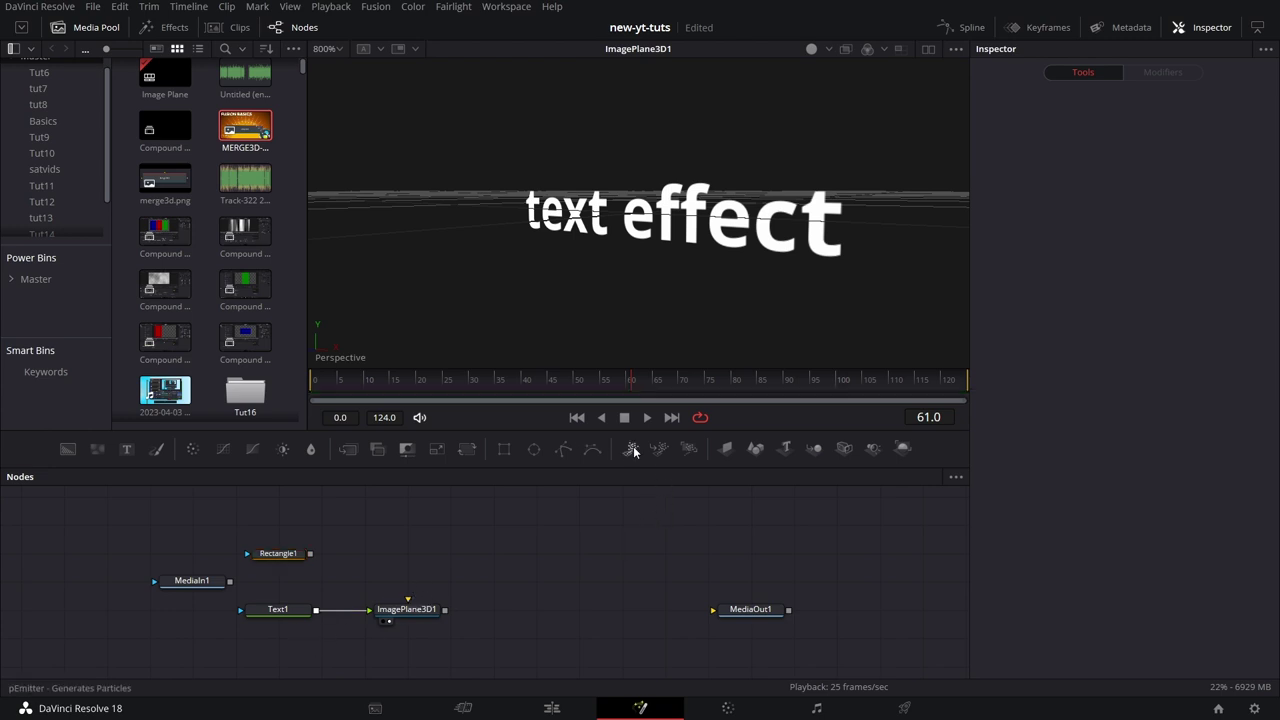
- Add pEmitter1 feeding pRender1 and enlarge the emitter sphere size to about 0.4
{"action": "left_click_drag", "start_coordinate": [633, 446], "coordinate": [406, 524]}
{"action": "left_click_drag", "start_coordinate": [688, 448], "coordinate": [613, 532]}
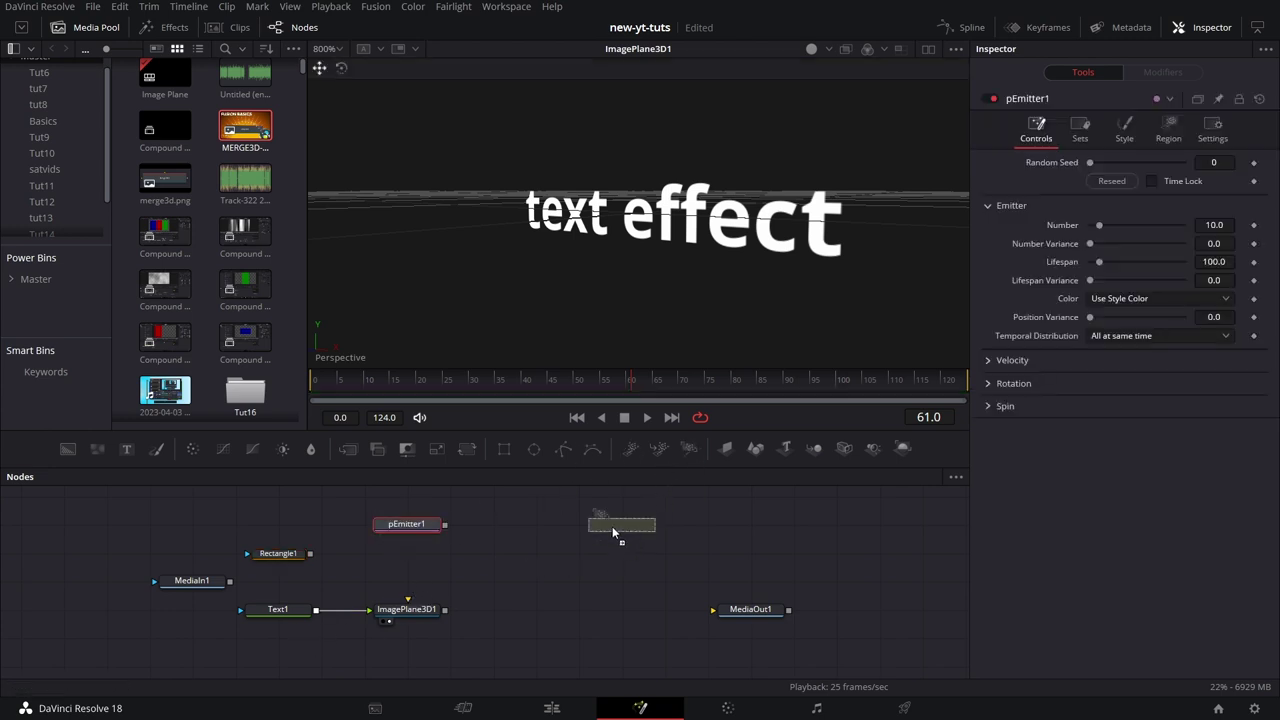
{"action": "left_click_drag", "start_coordinate": [502, 548], "coordinate": [506, 532]}
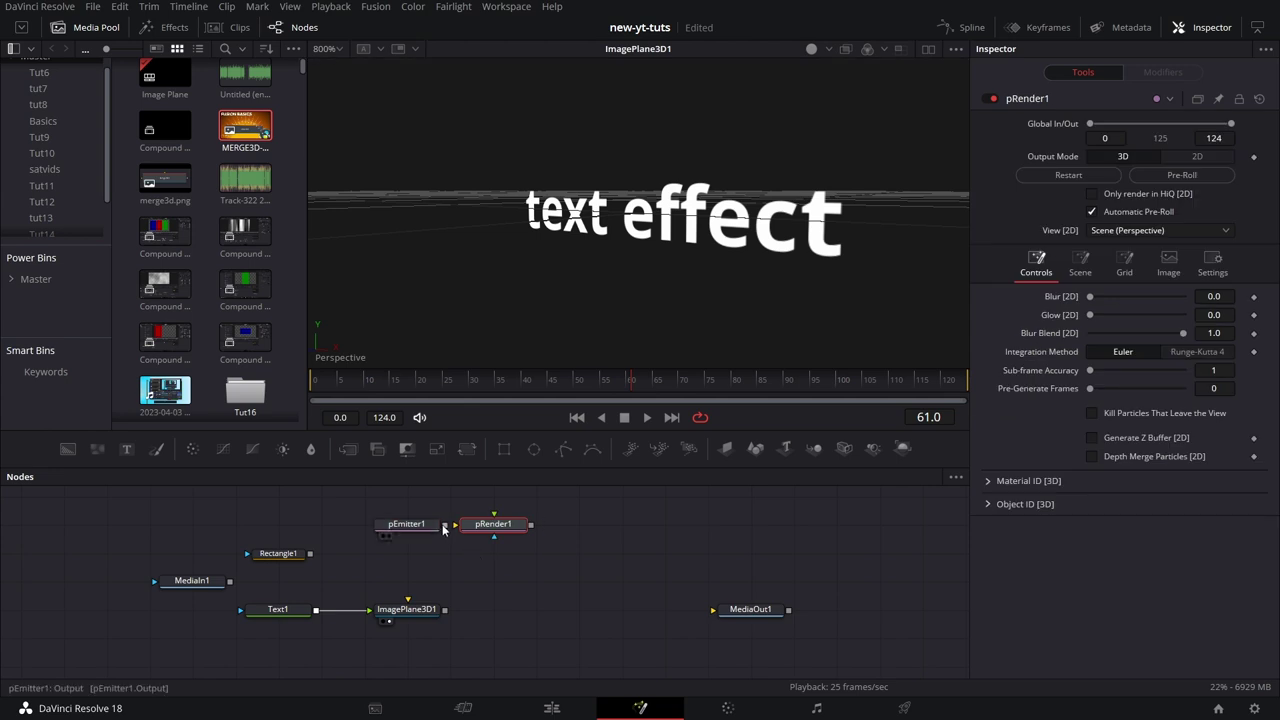
{"action": "left_click", "coordinate": [408, 525]}
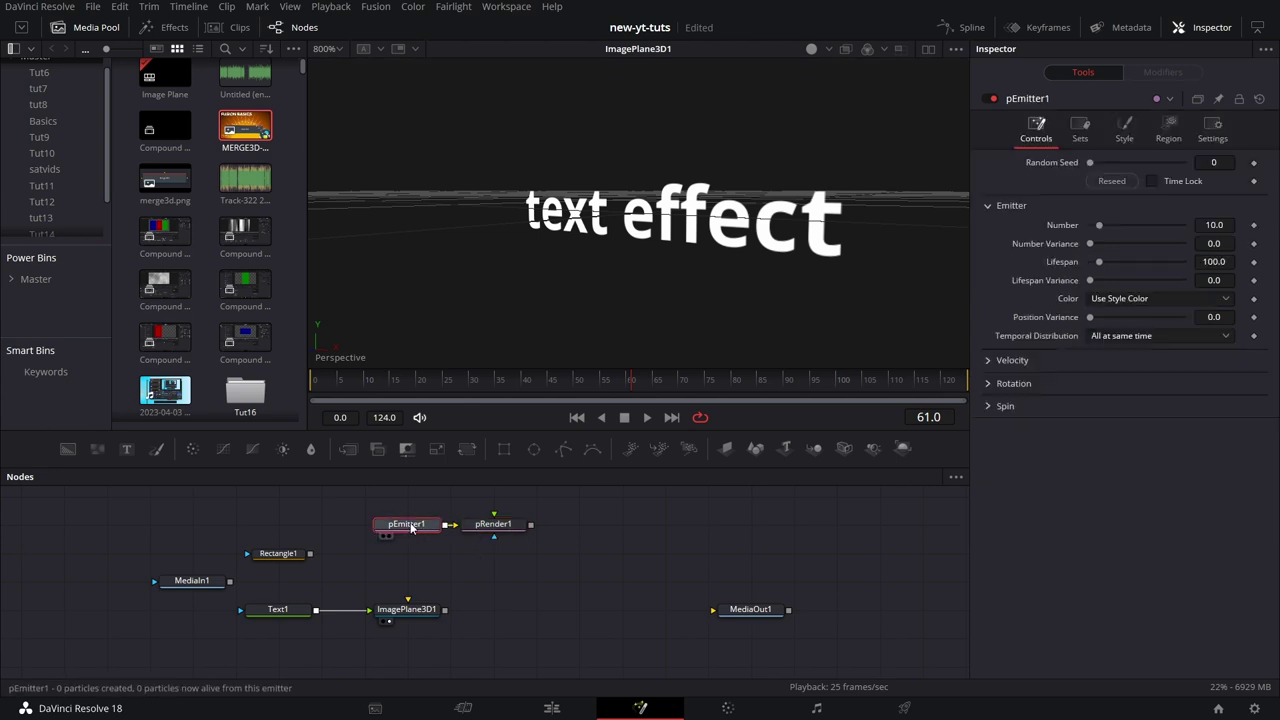
{"action": "left_click", "coordinate": [1128, 132]}
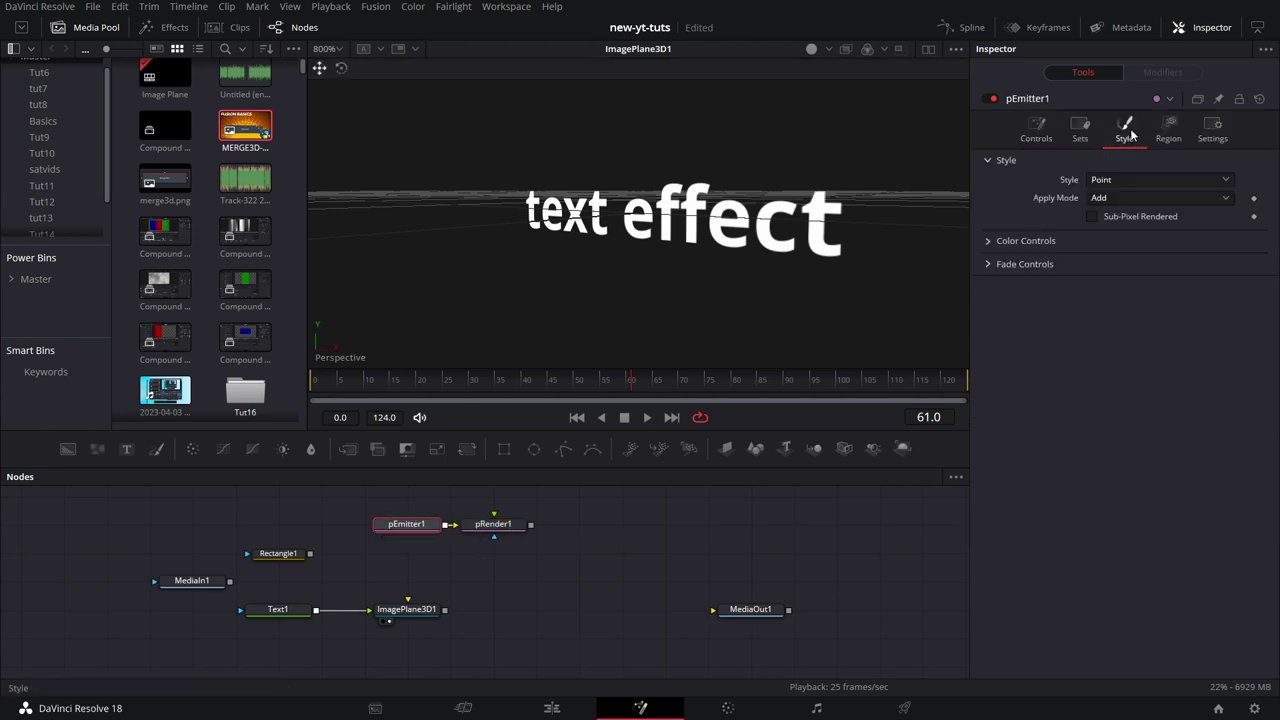
{"action": "left_click", "coordinate": [1166, 130]}
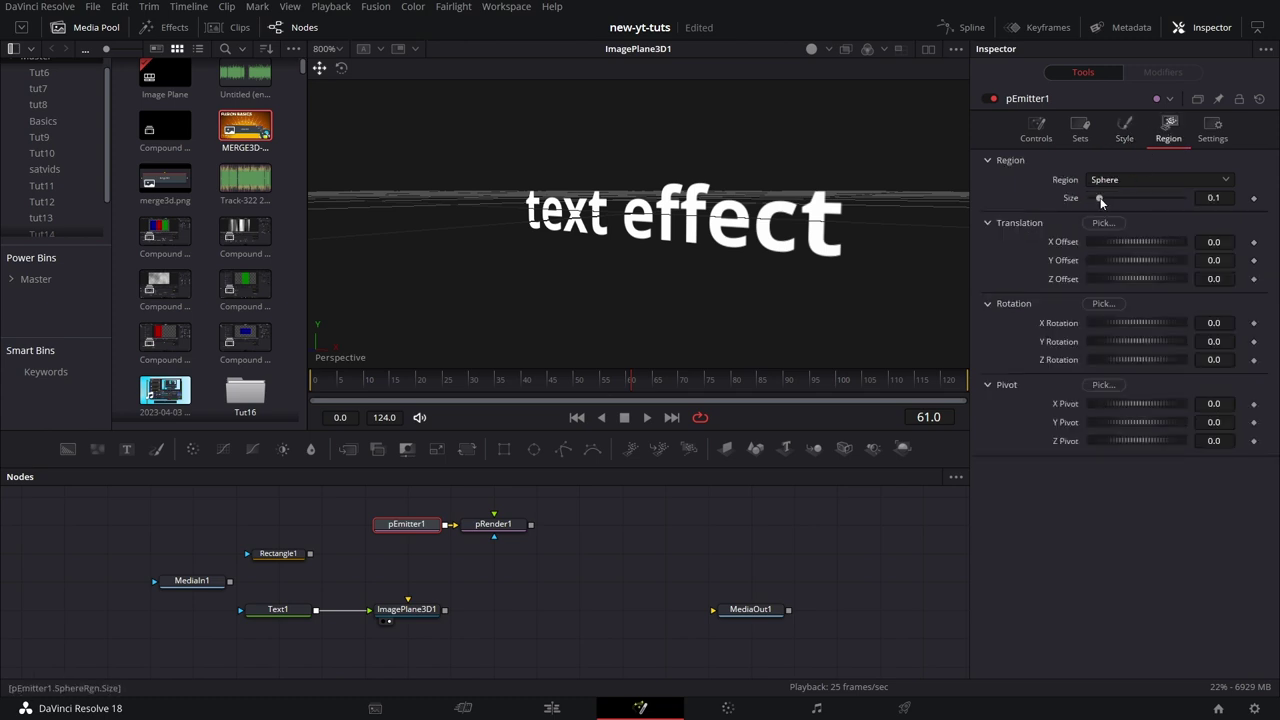
{"action": "left_click_drag", "start_coordinate": [1112, 199], "coordinate": [1128, 197]}
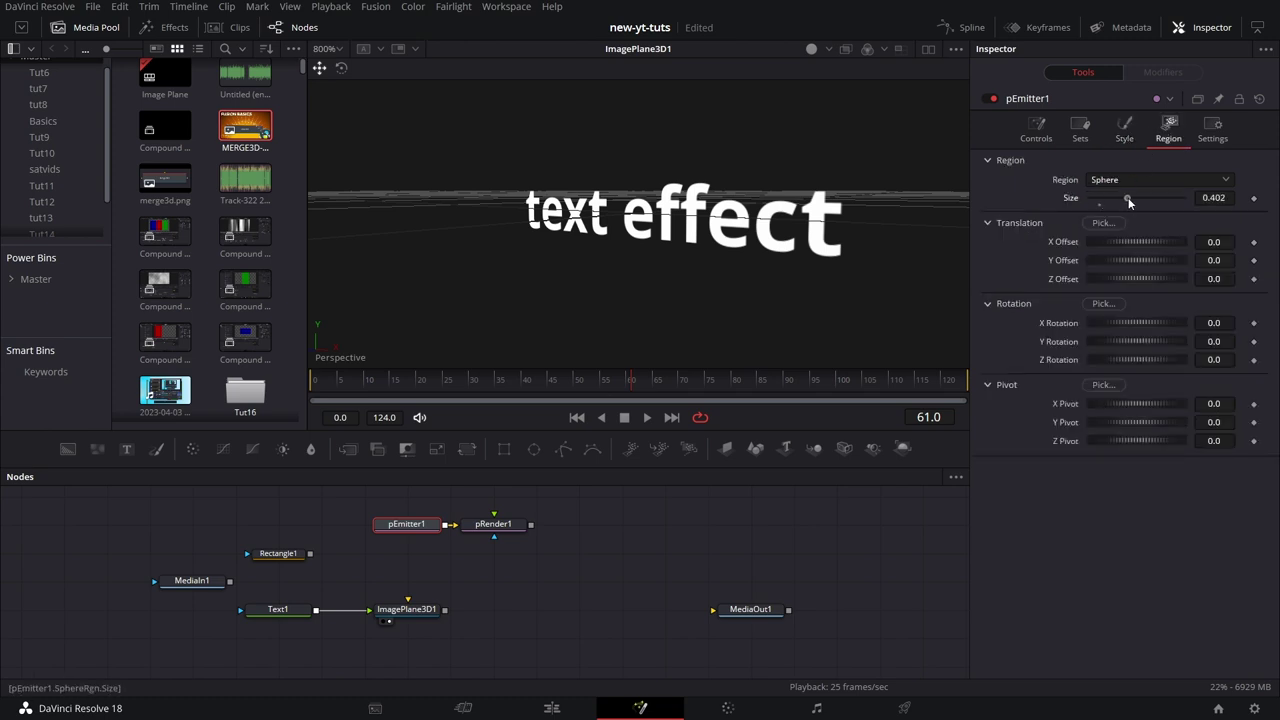
- Feed pRender1 into ImagePlane3D1, placing it between pEmitter1 and the plane
{"action": "left_click", "coordinate": [512, 527]}
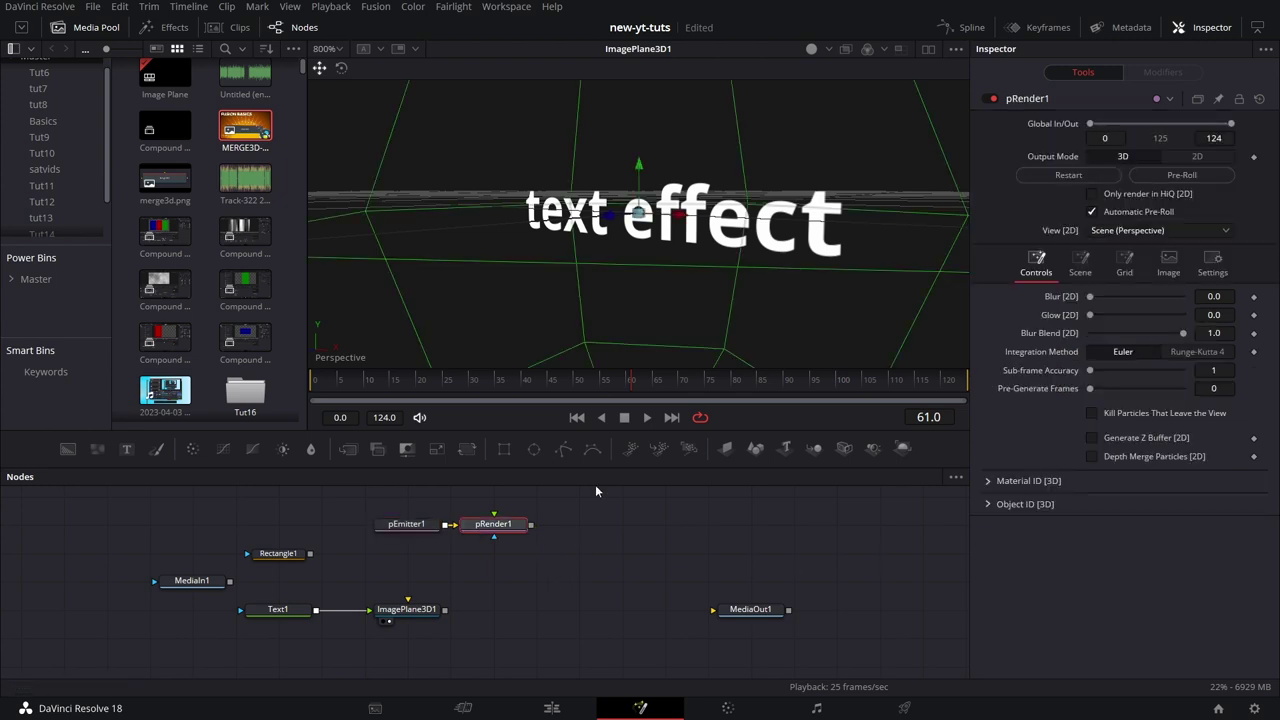
{"action": "left_click_drag", "start_coordinate": [531, 528], "coordinate": [410, 603]}
{"action": "left_click_drag", "start_coordinate": [491, 537], "coordinate": [405, 566]}
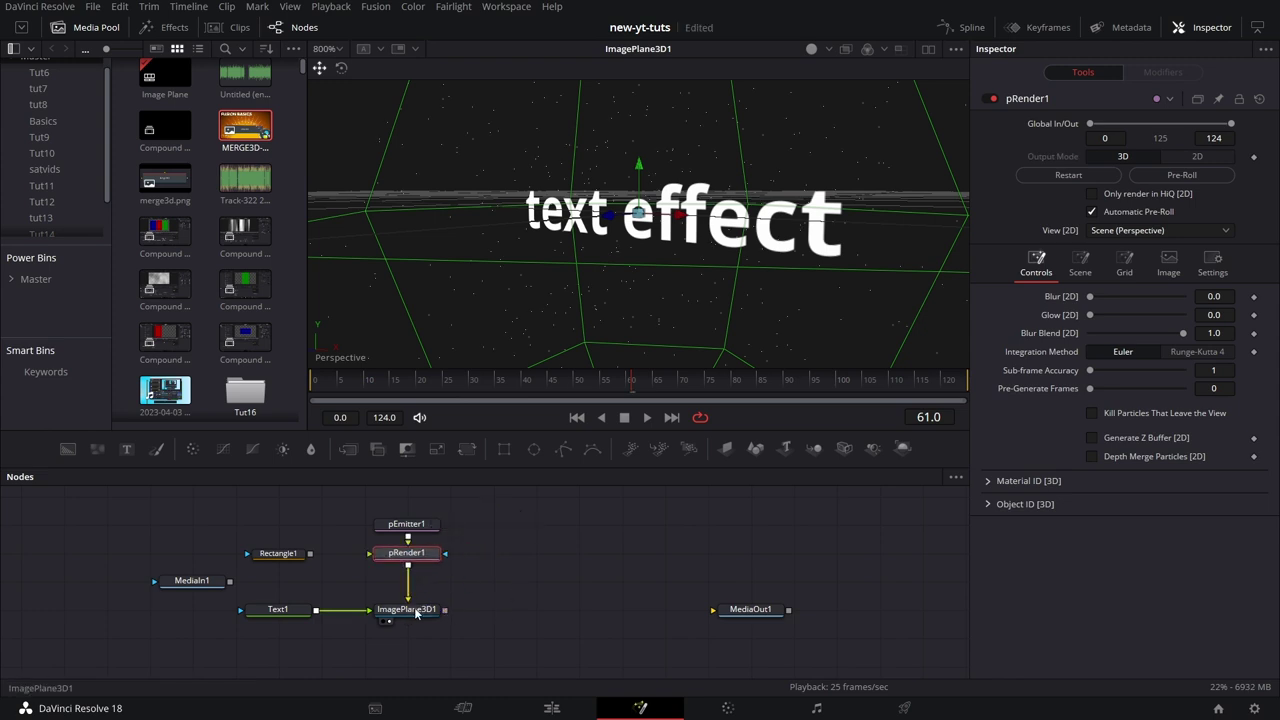
{"action": "scroll", "coordinate": [748, 279], "scroll_direction": "down", "scroll_amount": 3}
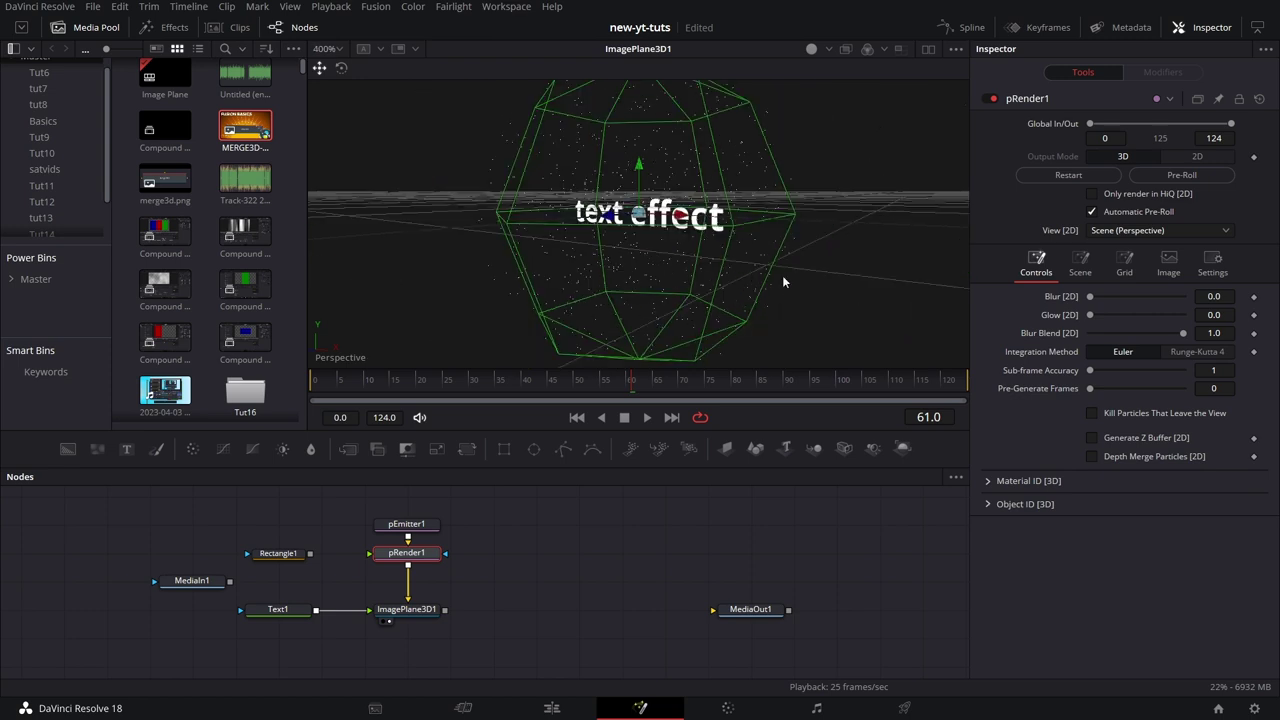
{"action": "left_click", "coordinate": [519, 594]}
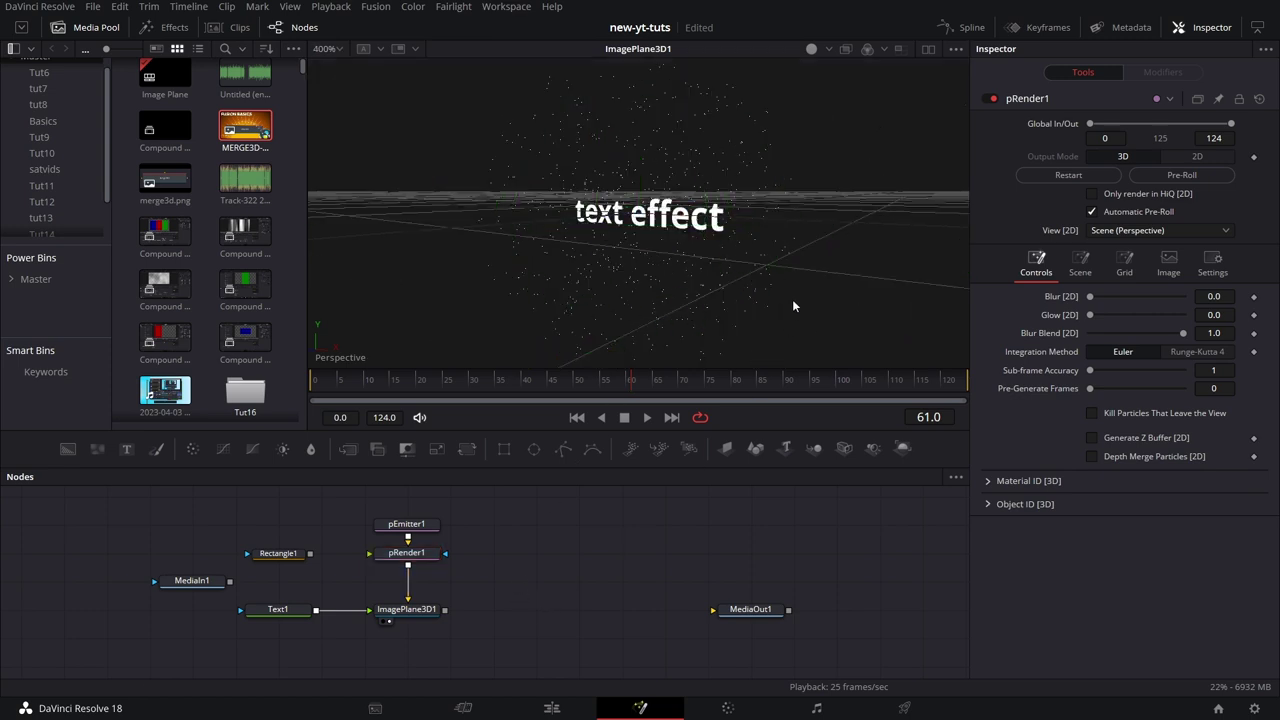
{"action": "left_click_drag", "start_coordinate": [743, 268], "coordinate": [544, 246]}
- Move Text1 aside and delete the pEmitter1 and pRender1 nodes
{"action": "left_click", "coordinate": [544, 246]}
{"action": "left_click", "coordinate": [236, 615]}
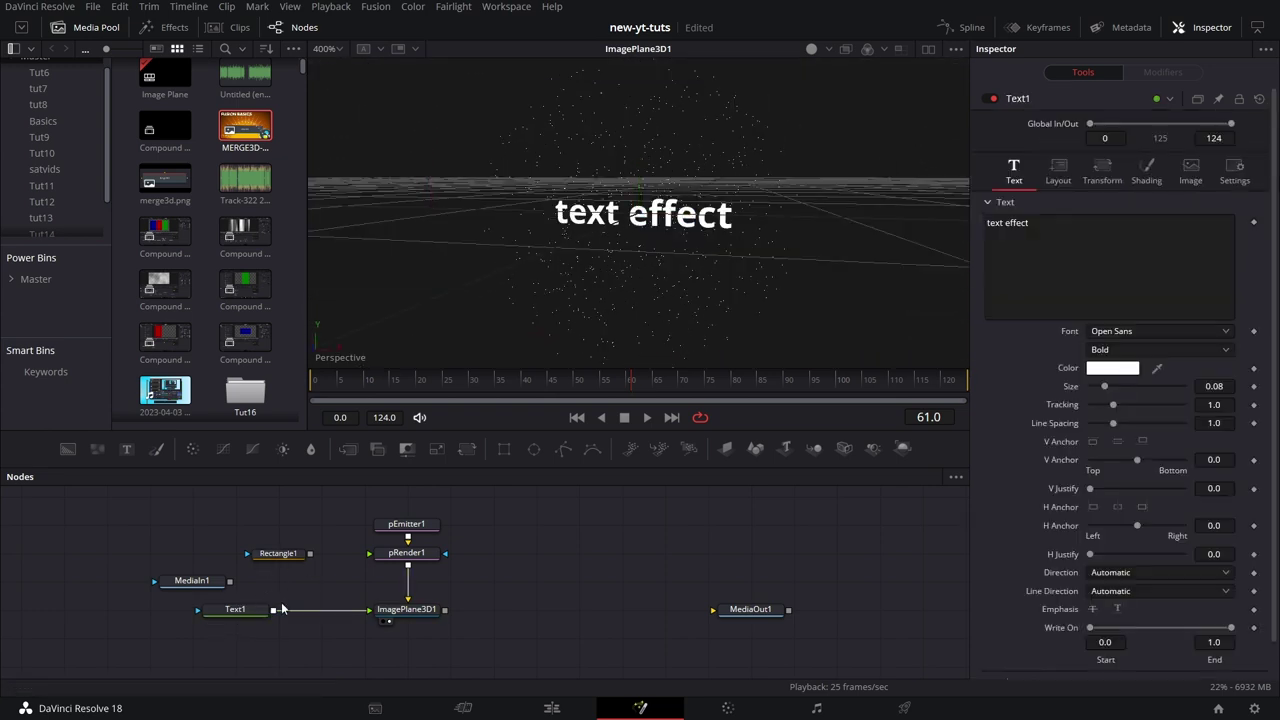
{"action": "left_click_drag", "start_coordinate": [252, 614], "coordinate": [340, 612]}
{"action": "left_click_drag", "start_coordinate": [472, 493], "coordinate": [390, 561]}
{"action": "key", "text": "Delete"}
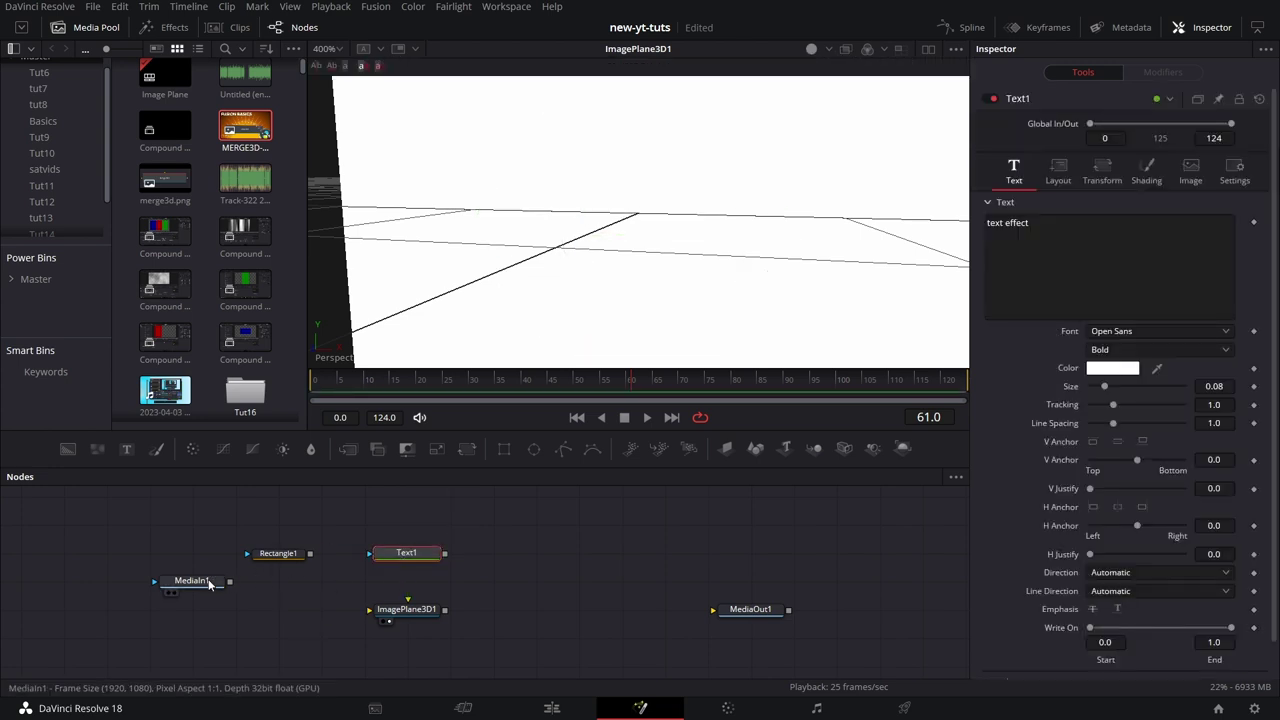
- Connect MediaIn1 to ImagePlane3D1 so the plane shows FUSION BASICS
{"action": "left_click_drag", "start_coordinate": [230, 583], "coordinate": [370, 609]}
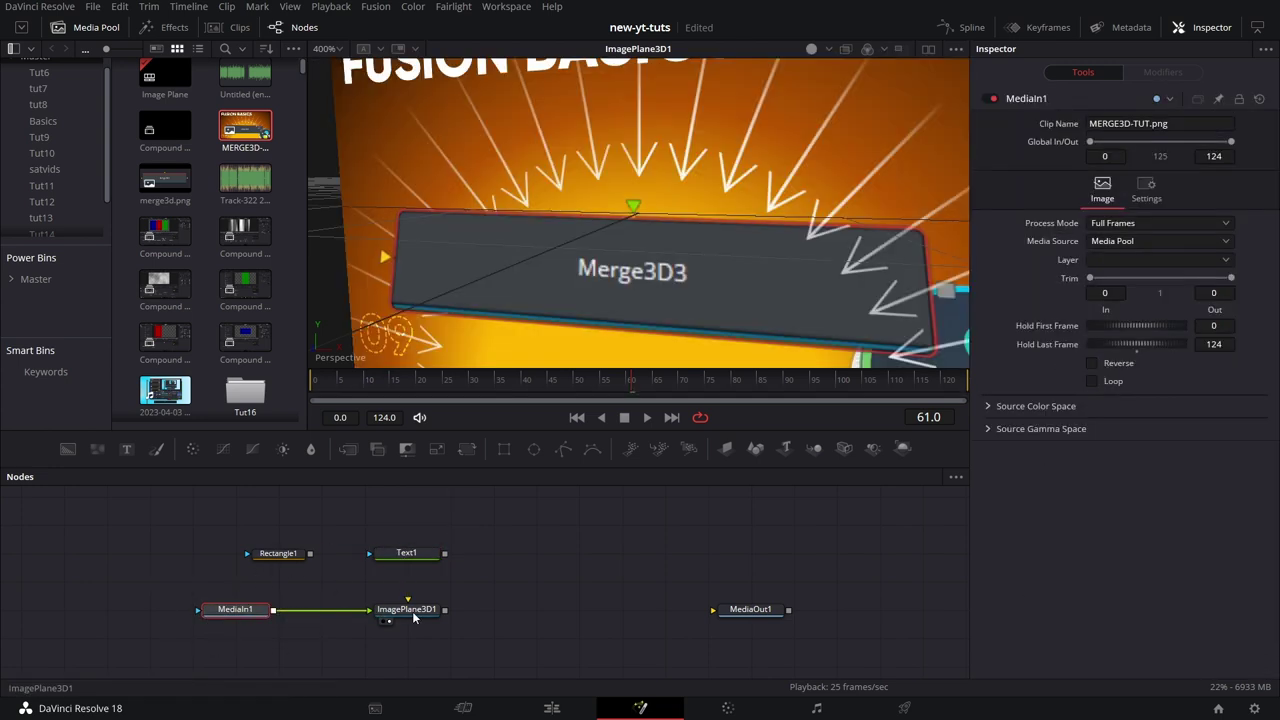
{"action": "scroll", "coordinate": [614, 257], "scroll_direction": "down", "scroll_amount": 2}
{"action": "scroll", "coordinate": [614, 257], "scroll_direction": "down", "scroll_amount": 1}
{"action": "left_click_drag", "start_coordinate": [614, 257], "coordinate": [696, 258]}
- Turn ImagePlane3D1's Wireframe display on and back off
{"action": "left_click", "coordinate": [408, 611]}
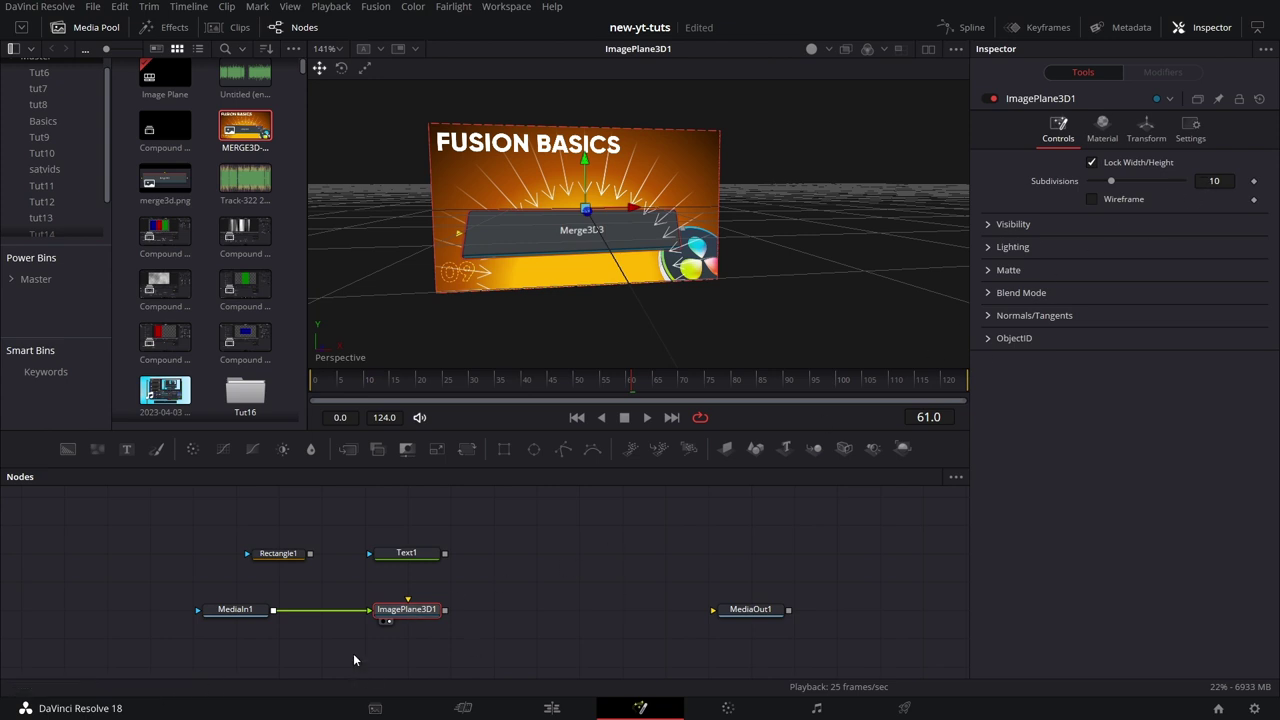
{"action": "left_click", "coordinate": [1091, 199]}
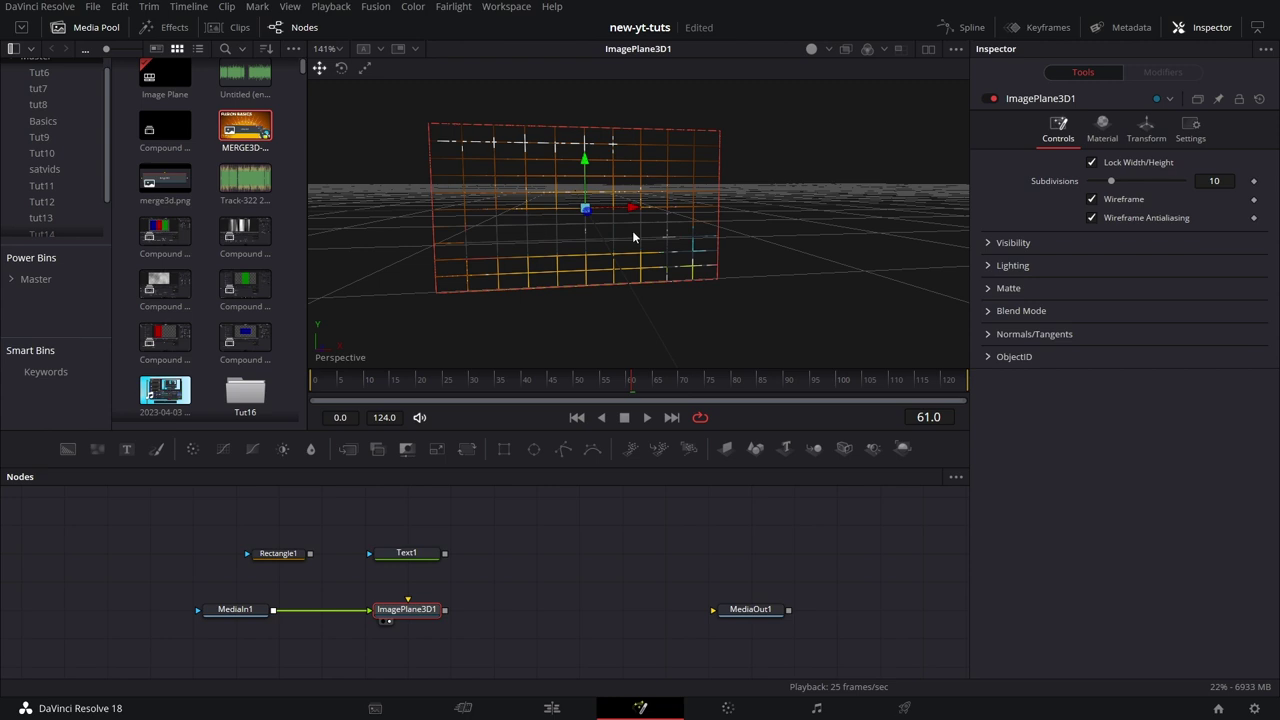
{"action": "left_click", "coordinate": [1091, 199]}
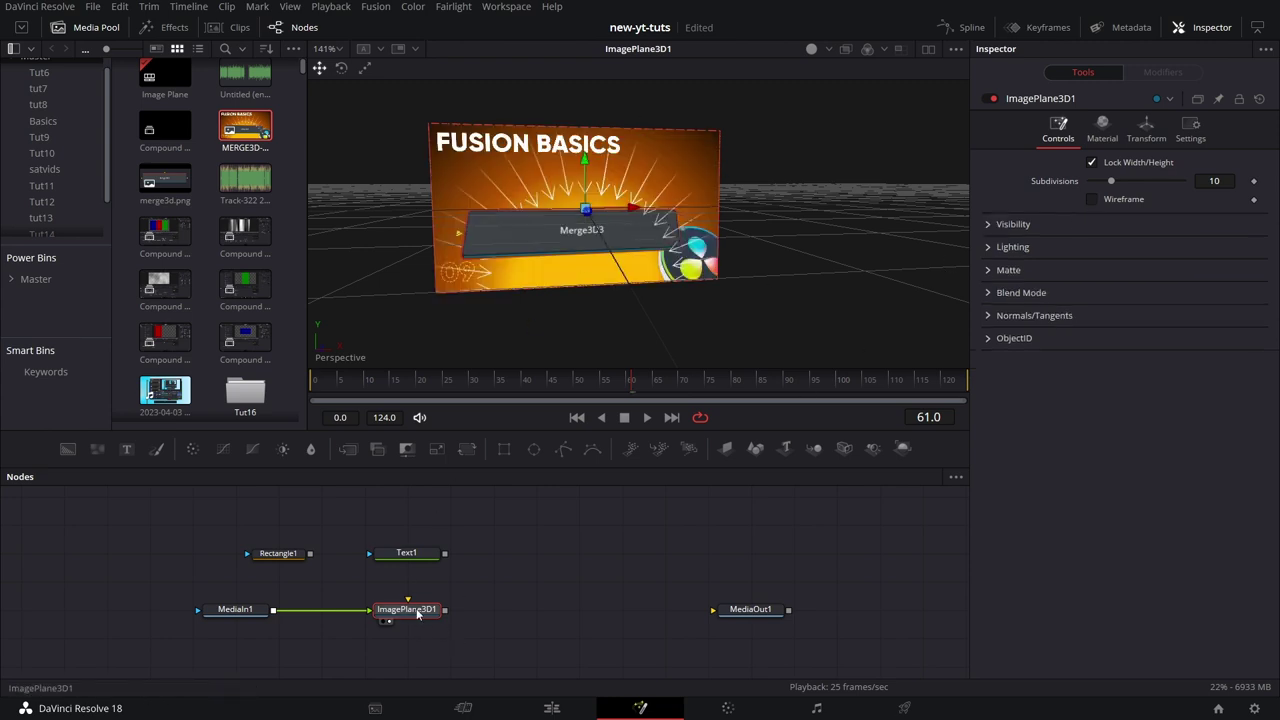
- Add Bender 3D after the plane with Amount 1.0 and Center 0.906
{"action": "key", "text": "shift+space"}
{"action": "type", "text": "b"}
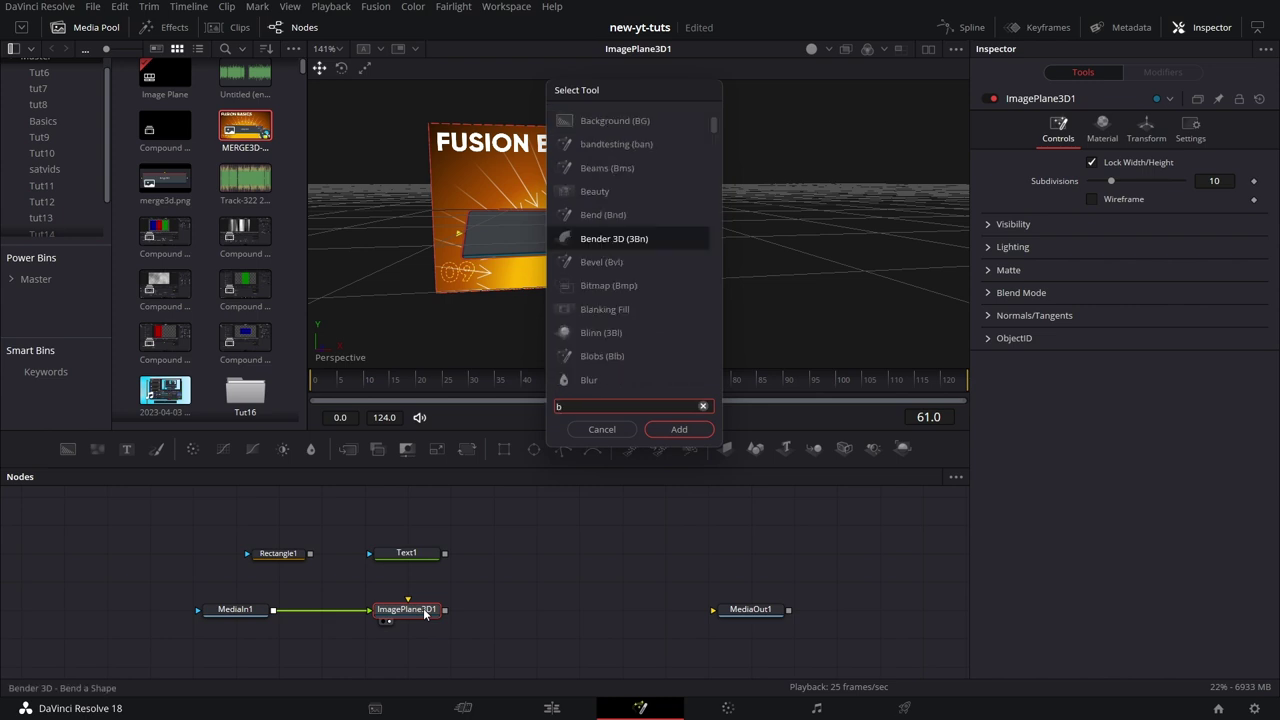
{"action": "type", "text": "en"}
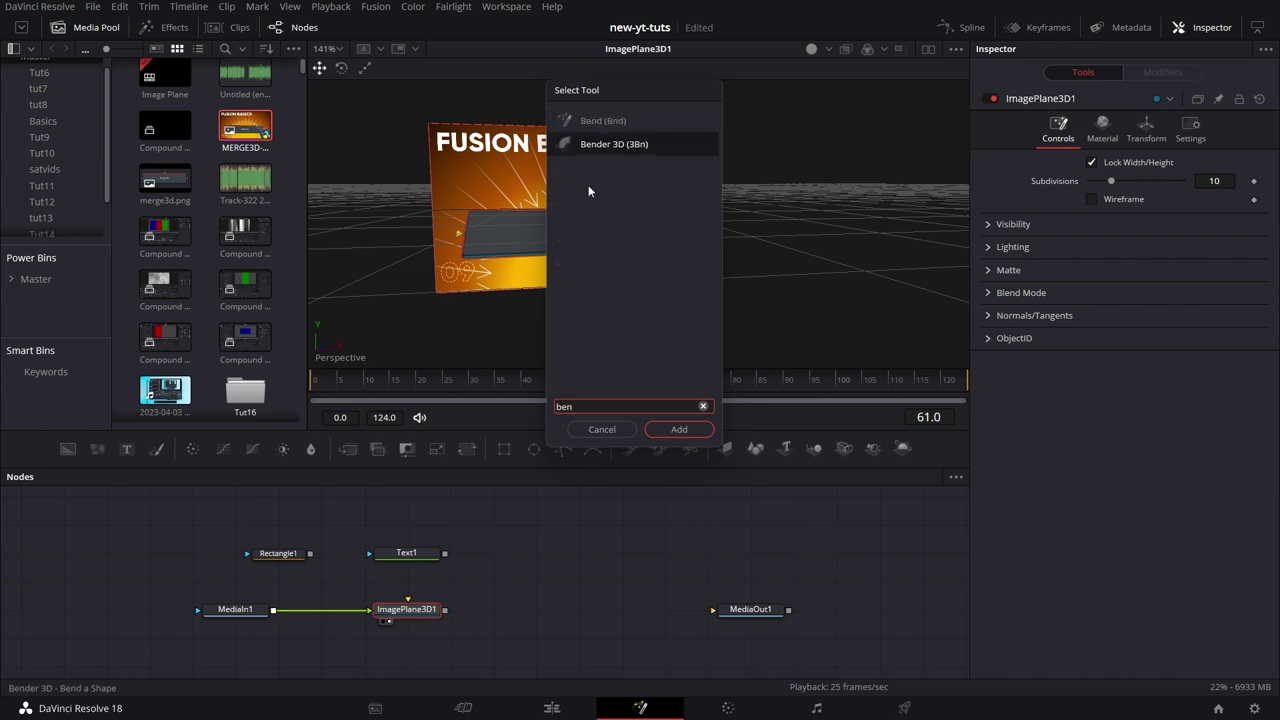
{"action": "key", "text": "Return"}
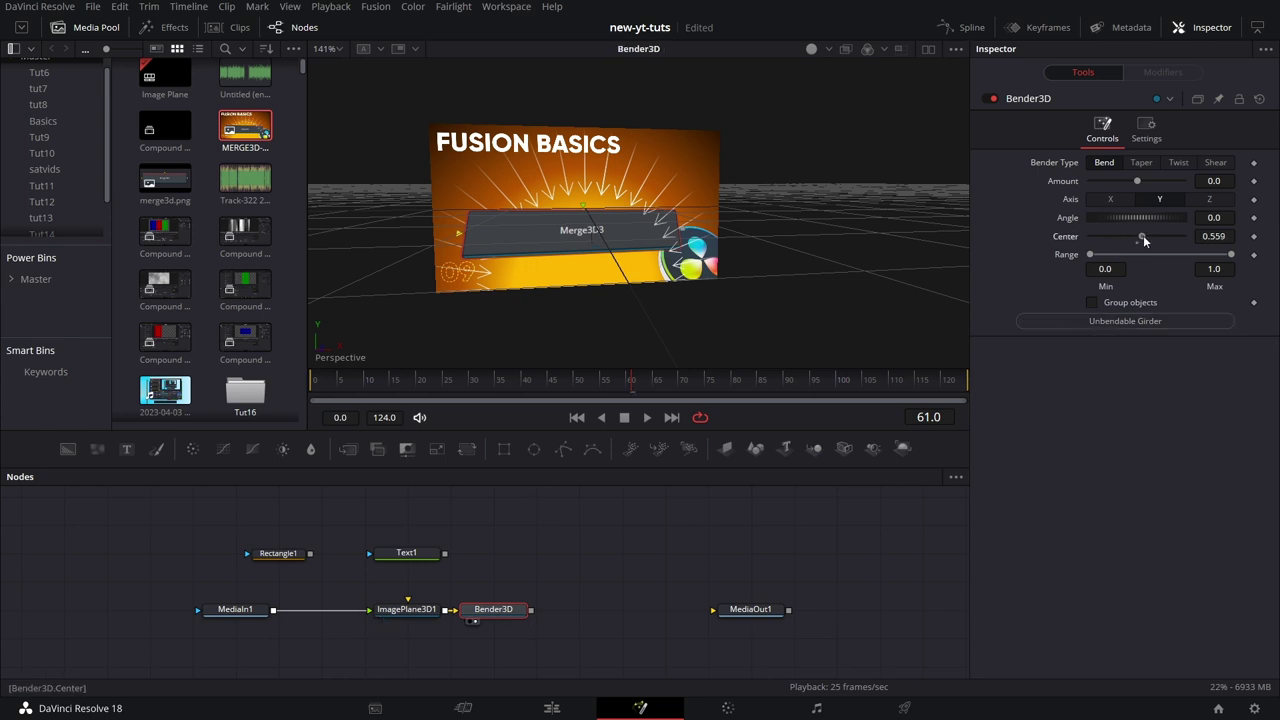
{"action": "left_click_drag", "start_coordinate": [1143, 236], "coordinate": [1180, 236]}
{"action": "left_click_drag", "start_coordinate": [1137, 181], "coordinate": [1184, 185]}
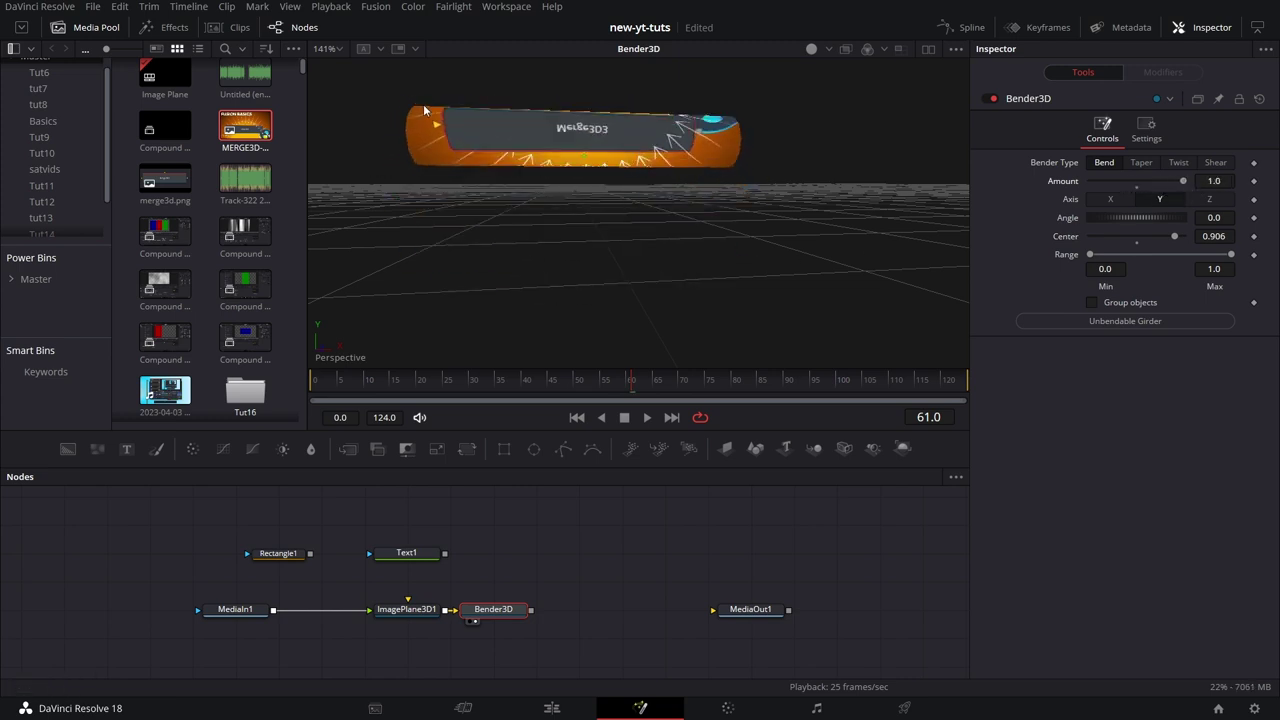
{"action": "scroll", "coordinate": [403, 119], "scroll_direction": "up", "scroll_amount": 2}
{"action": "left_click_drag", "start_coordinate": [403, 119], "coordinate": [670, 230]}
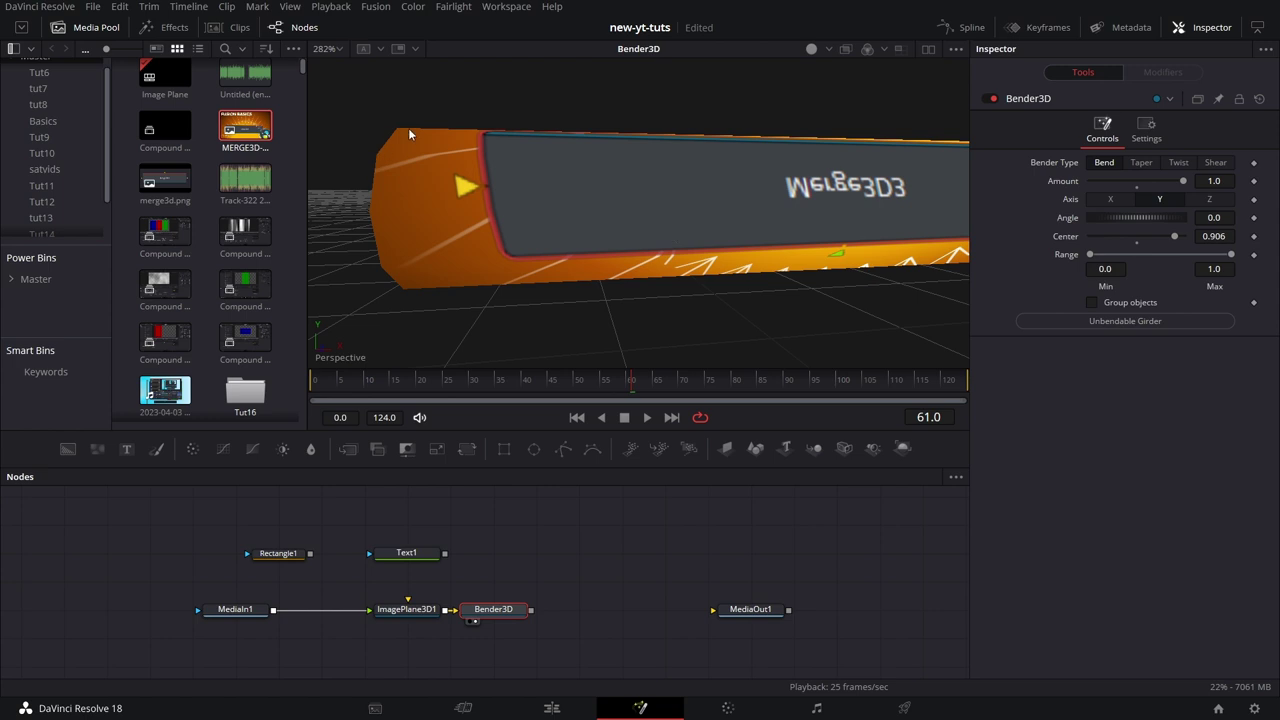
- Set ImagePlane3D1 Subdivisions to 200, undo back to 40, and select Bender3D
{"action": "left_click", "coordinate": [410, 608]}
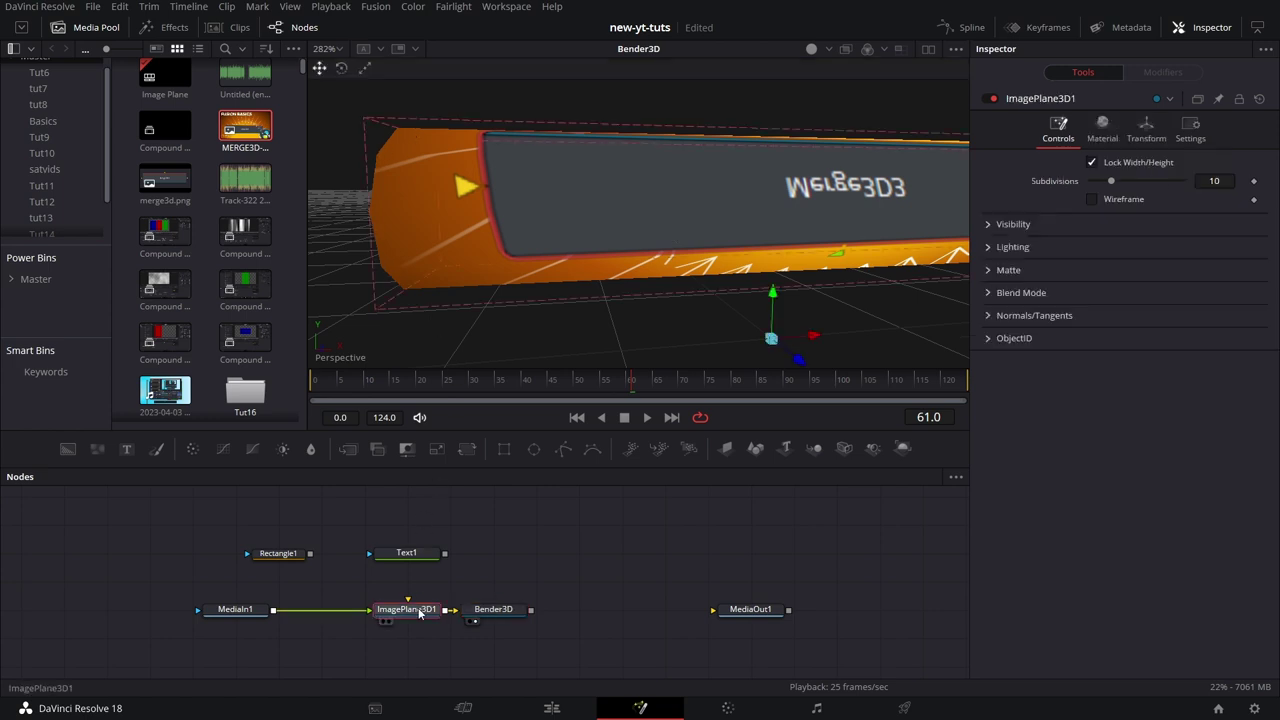
{"action": "left_click_drag", "start_coordinate": [1111, 182], "coordinate": [1166, 184]}
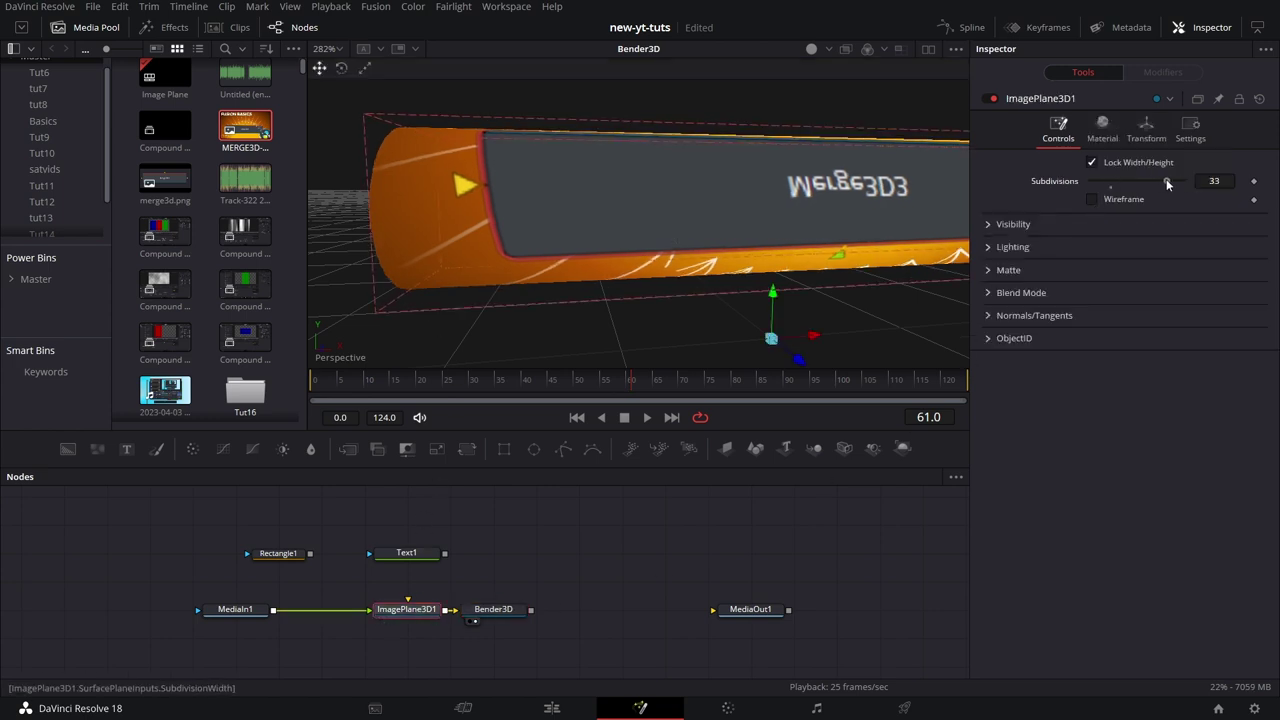
{"action": "left_click", "coordinate": [1226, 181]}
{"action": "type", "text": "200"}
{"action": "key", "text": "Return"}
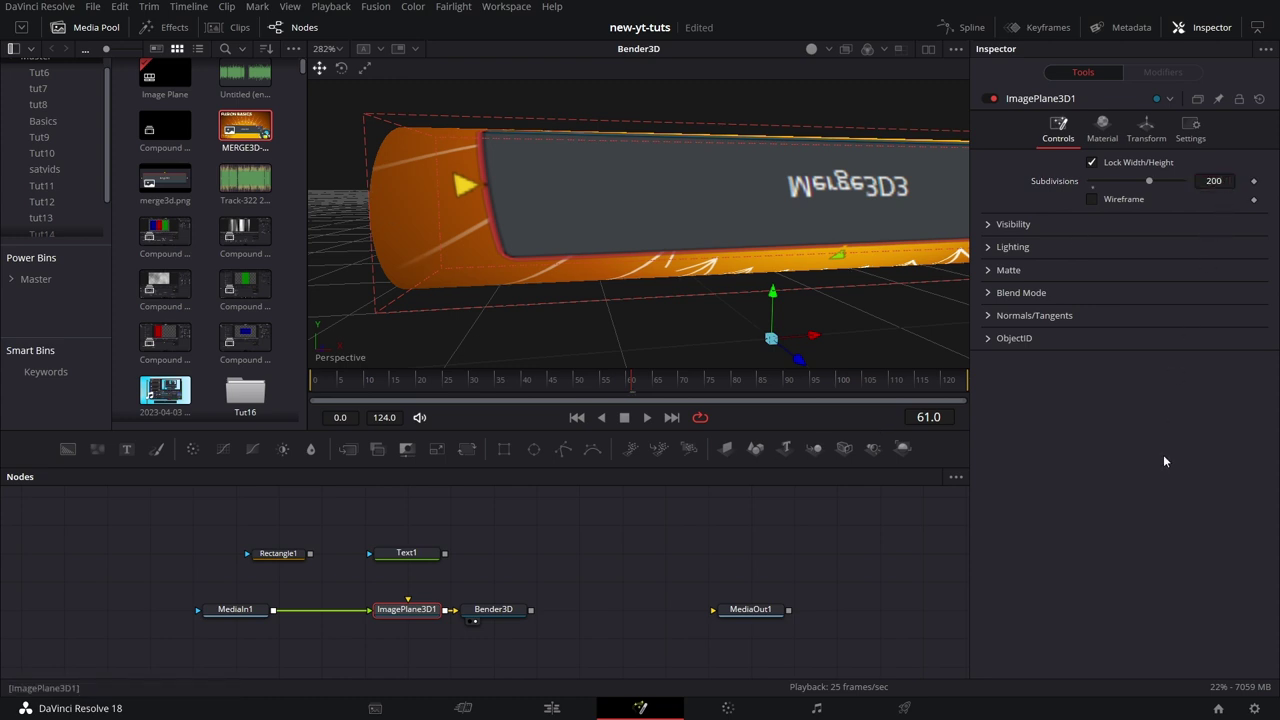
{"action": "key", "text": "ctrl+z"}
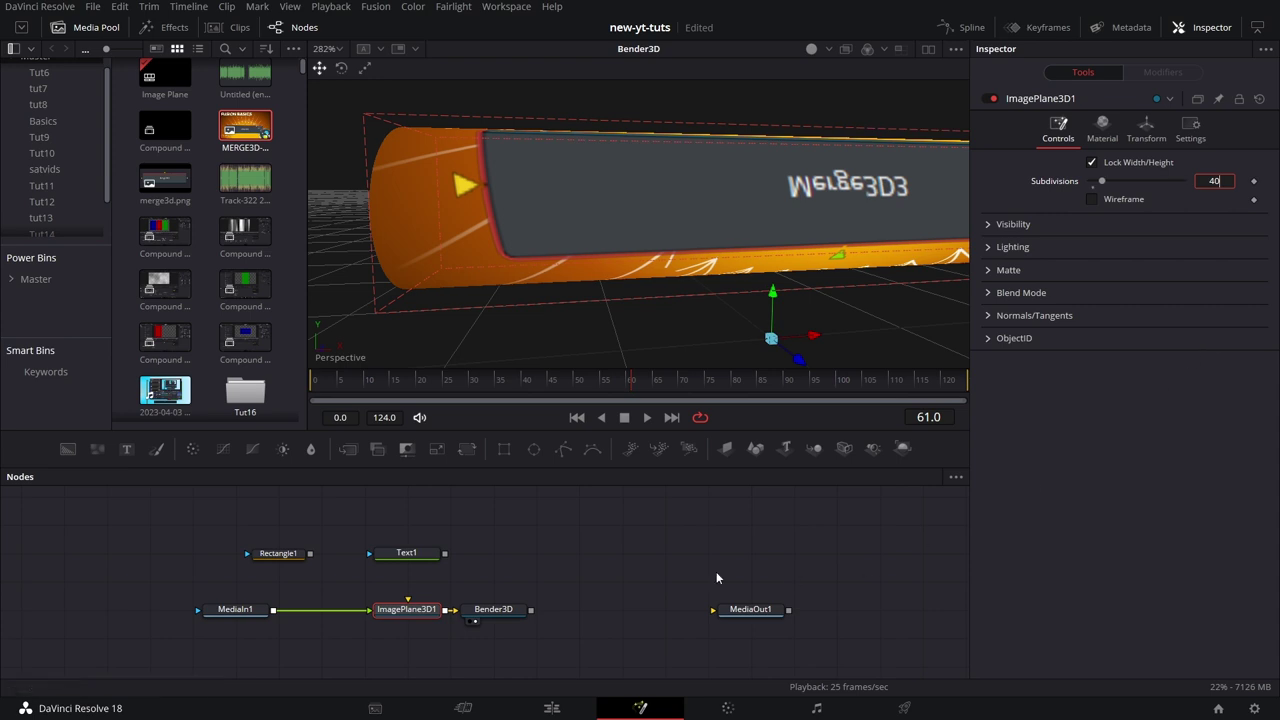
{"action": "left_click", "coordinate": [496, 616]}
- Delete Bender3D and toggle the image plane's Visible and Unseen by Cameras options
{"action": "key", "text": "Delete"}
{"action": "left_click", "coordinate": [422, 617]}
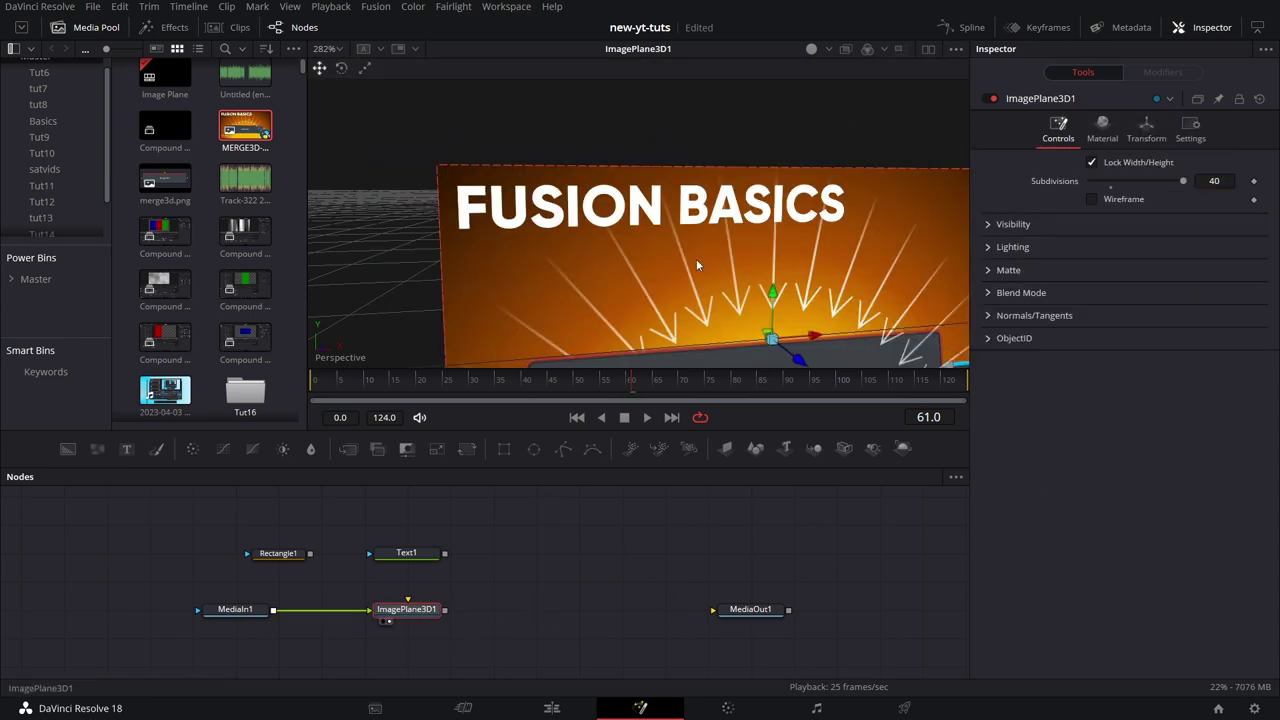
{"action": "scroll", "coordinate": [697, 265], "scroll_direction": "down", "scroll_amount": 3}
{"action": "scroll", "coordinate": [790, 231], "scroll_direction": "down", "scroll_amount": 1}
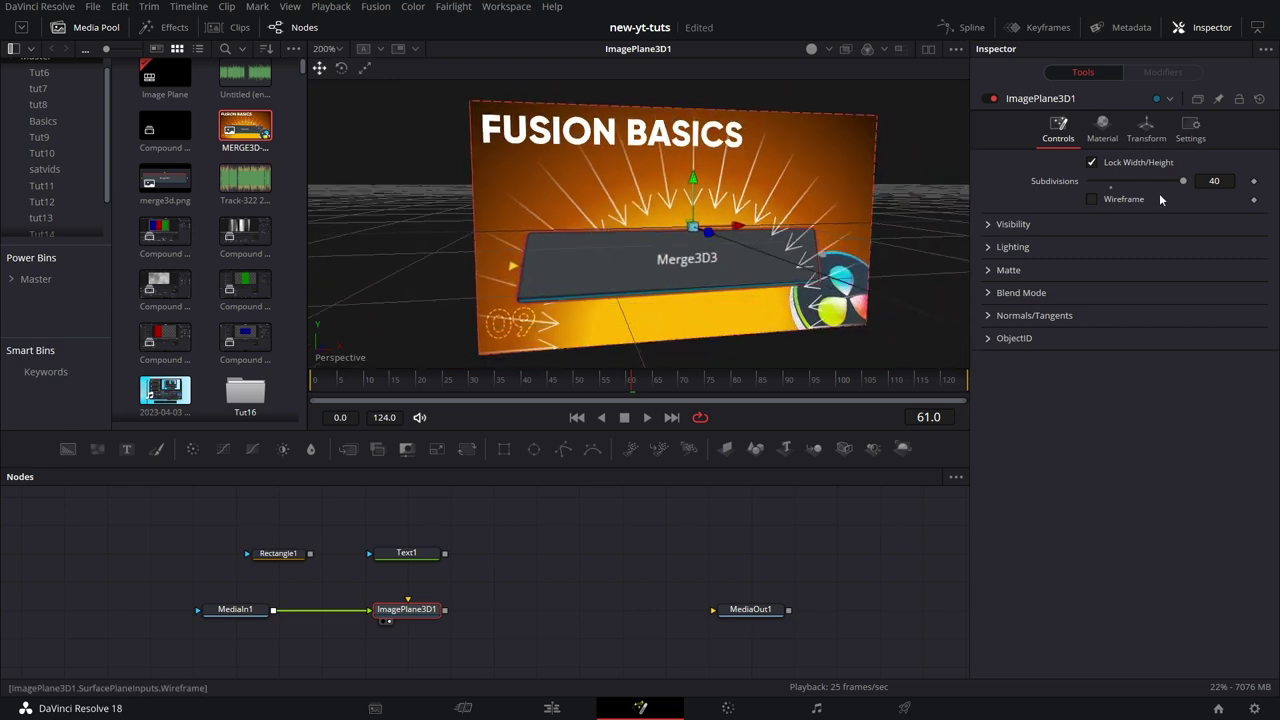
{"action": "left_click", "coordinate": [987, 225]}
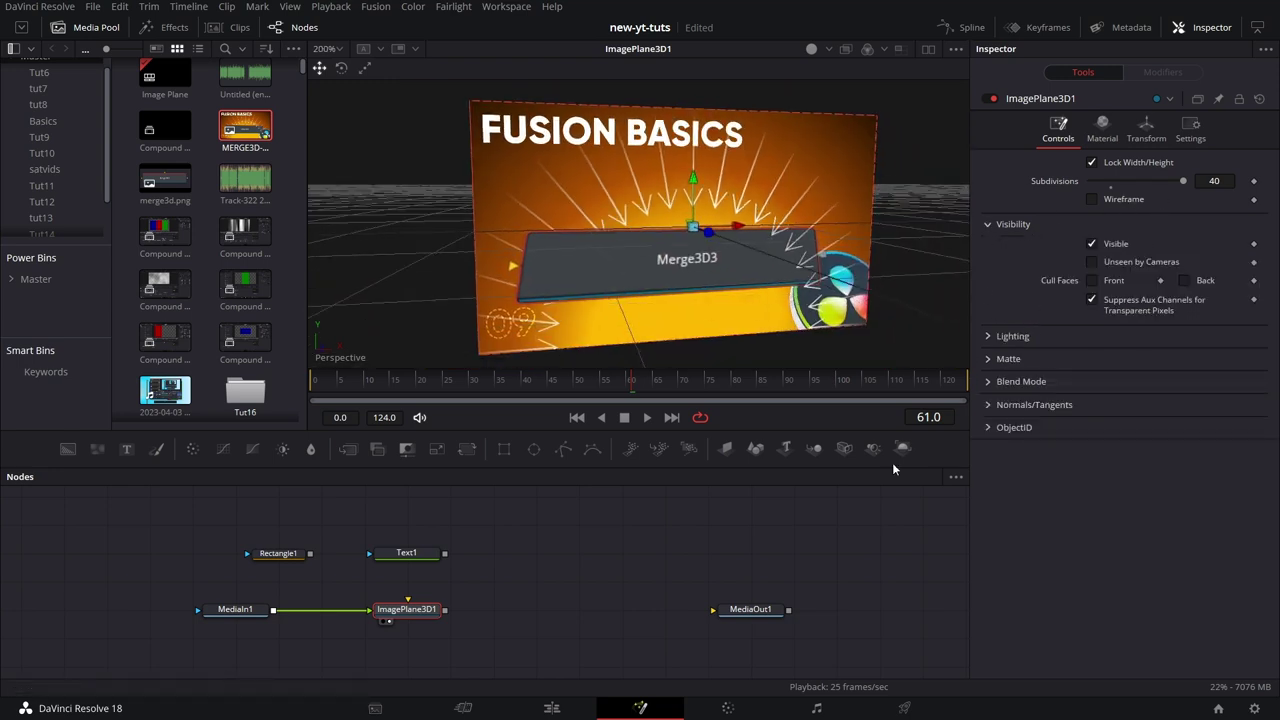
{"action": "left_click", "coordinate": [1095, 244]}
{"action": "left_click", "coordinate": [1095, 244]}
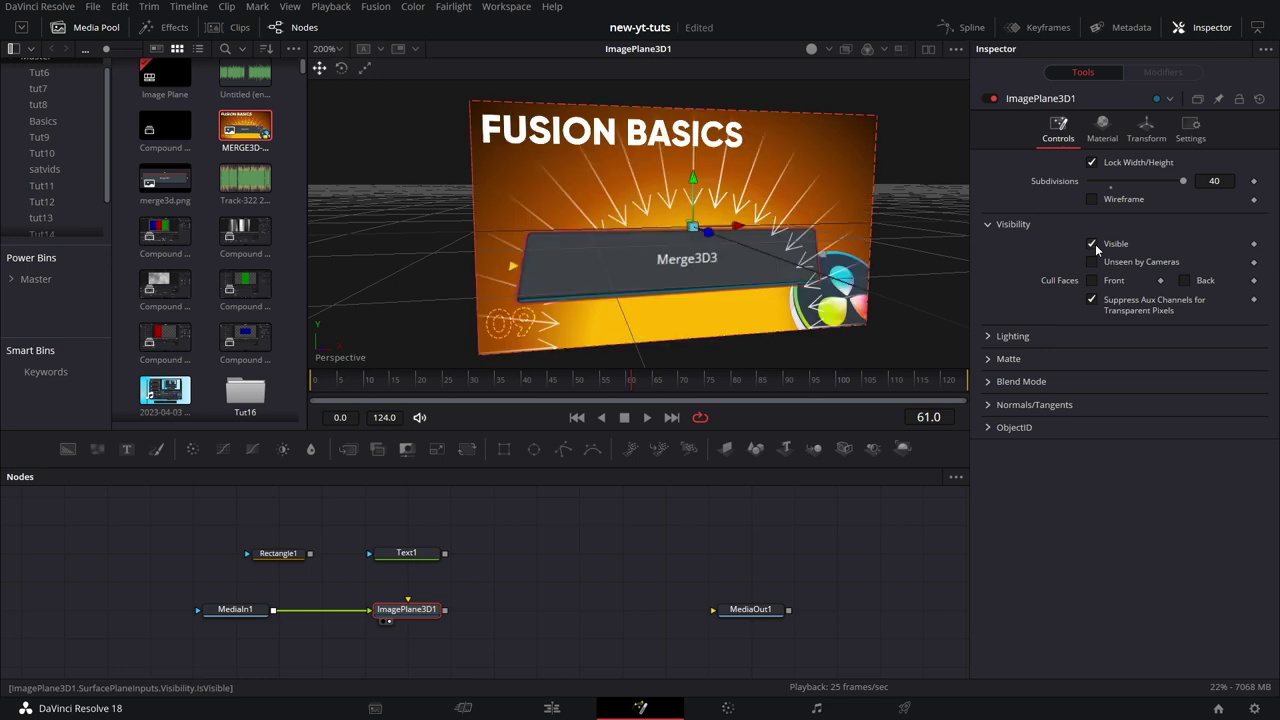
{"action": "left_click", "coordinate": [1091, 262]}
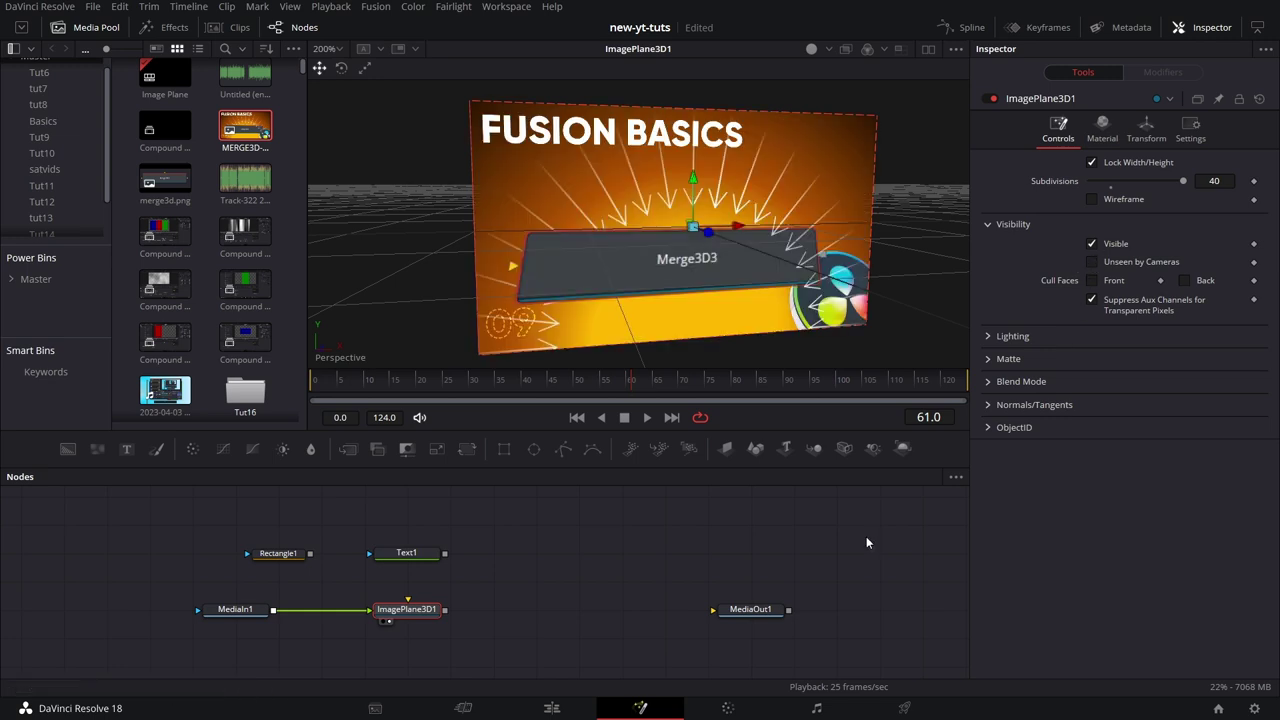
- Add Renderer3D1, Merge3D1 and Camera3D1, moving the camera to Z 1.45
{"action": "left_click_drag", "start_coordinate": [903, 448], "coordinate": [578, 609]}
{"action": "left_click_drag", "start_coordinate": [810, 444], "coordinate": [491, 618]}
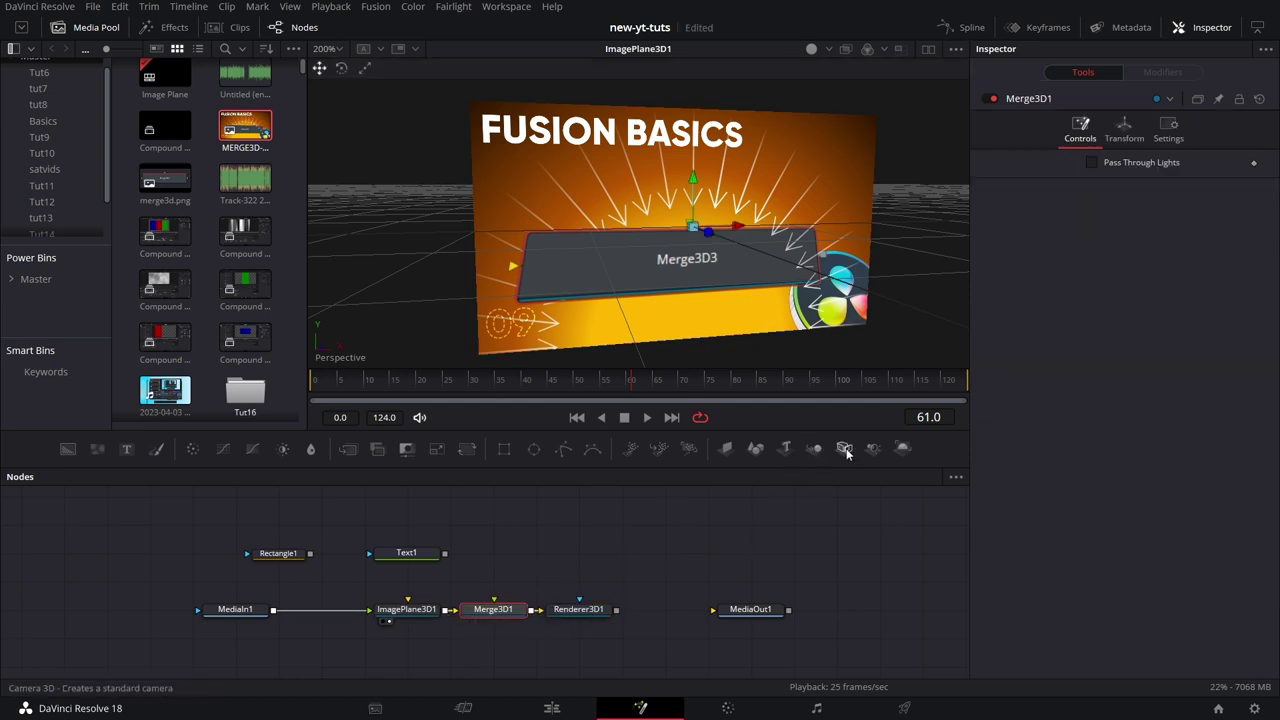
{"action": "left_click_drag", "start_coordinate": [845, 450], "coordinate": [502, 594]}
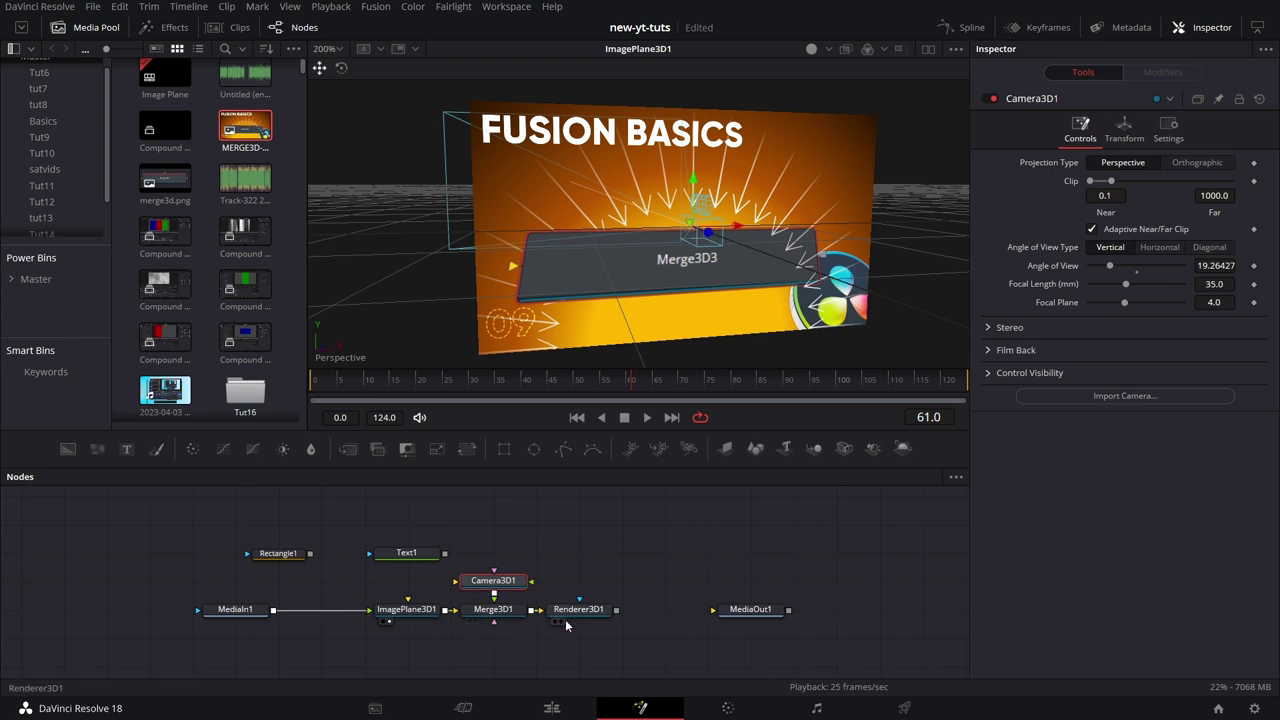
{"action": "left_click", "coordinate": [1124, 128]}
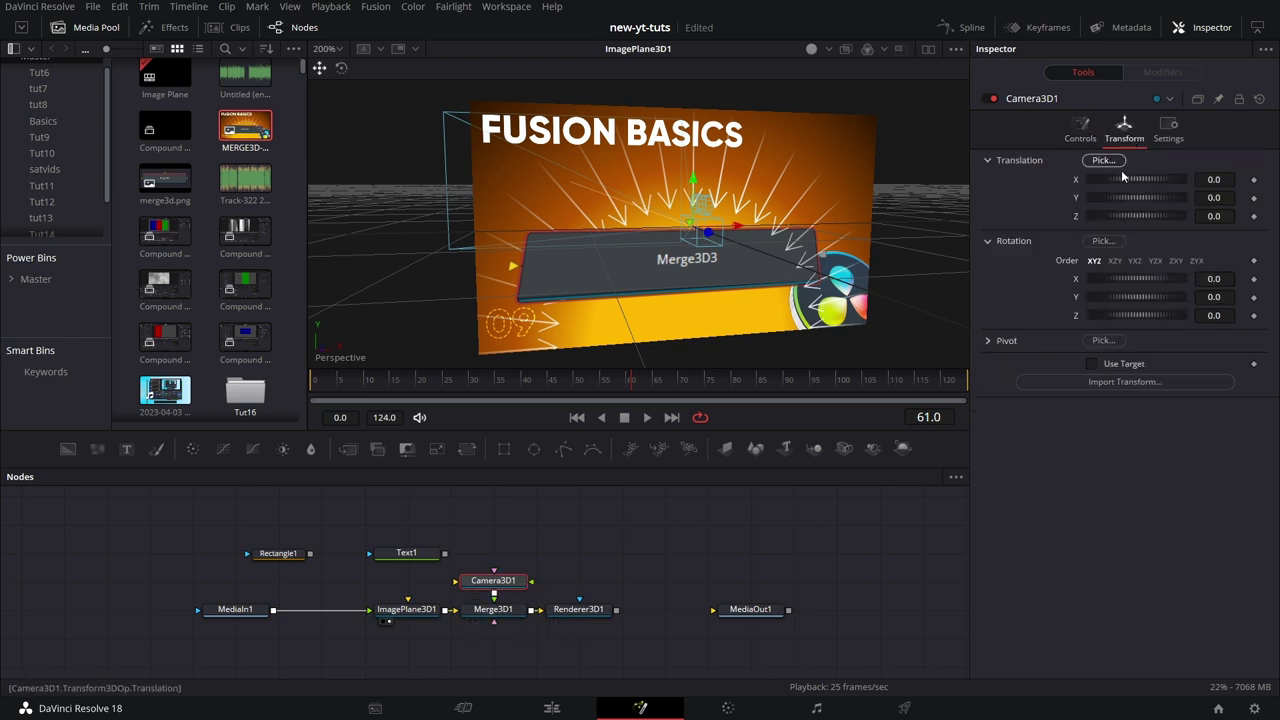
{"action": "mouse_move", "coordinate": [1121, 218]}
{"action": "left_mouse_down"}
{"action": "mouse_move", "coordinate": [1158, 220]}
{"action": "mouse_move", "coordinate": [1127, 222]}
{"action": "left_mouse_up"}
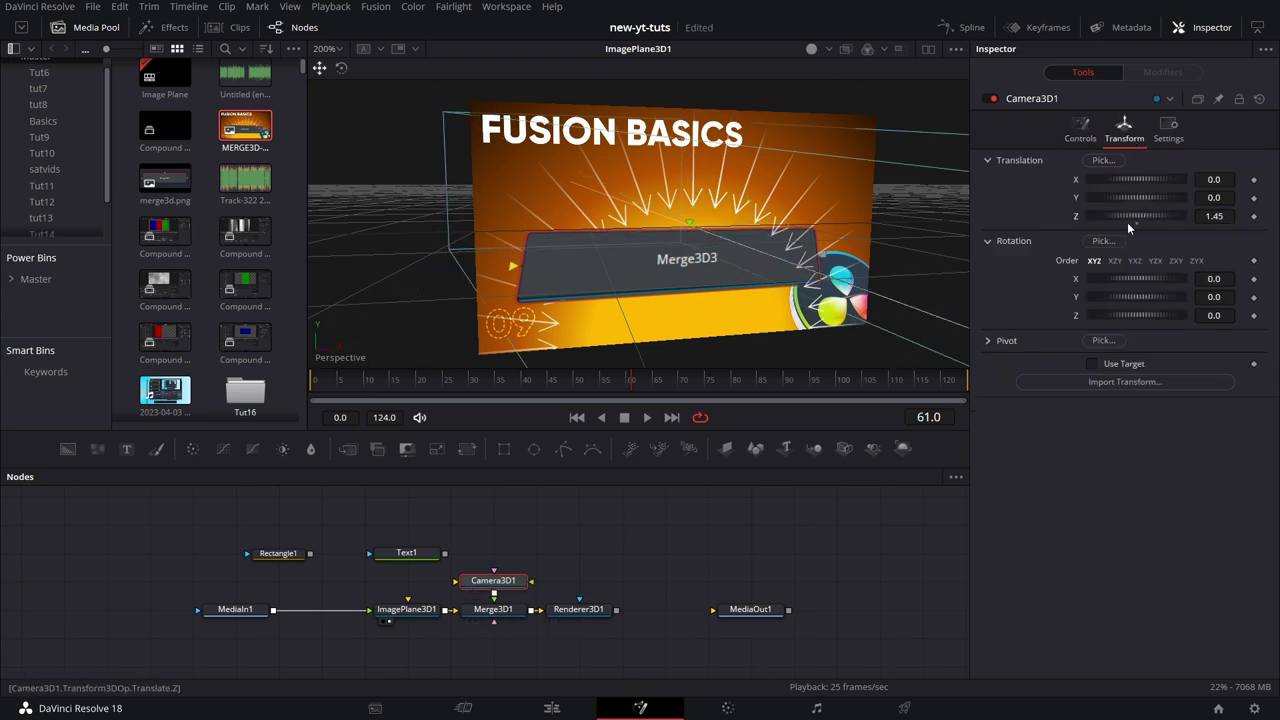
- View Renderer3D1 and Merge3D1 while toggling ImagePlane3D1's Unseen by Cameras on and off
{"action": "left_click", "coordinate": [589, 611]}
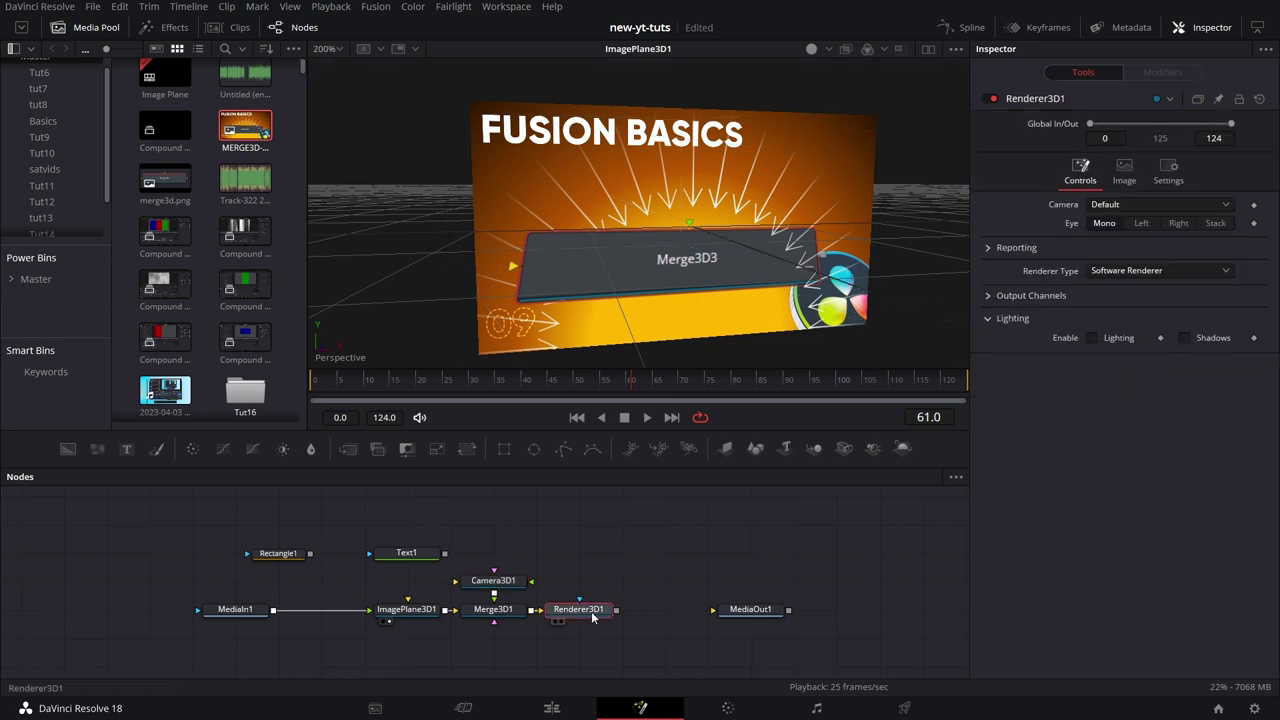
{"action": "key", "text": "1"}
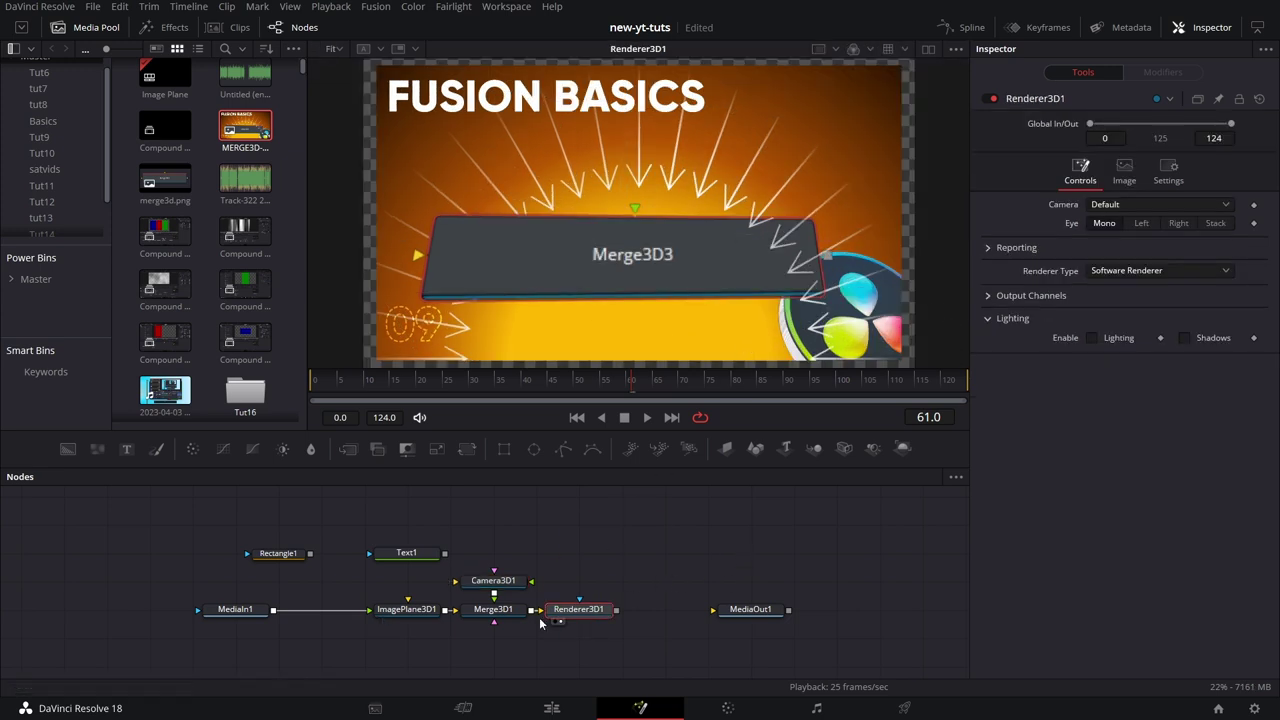
{"action": "left_click", "coordinate": [423, 611]}
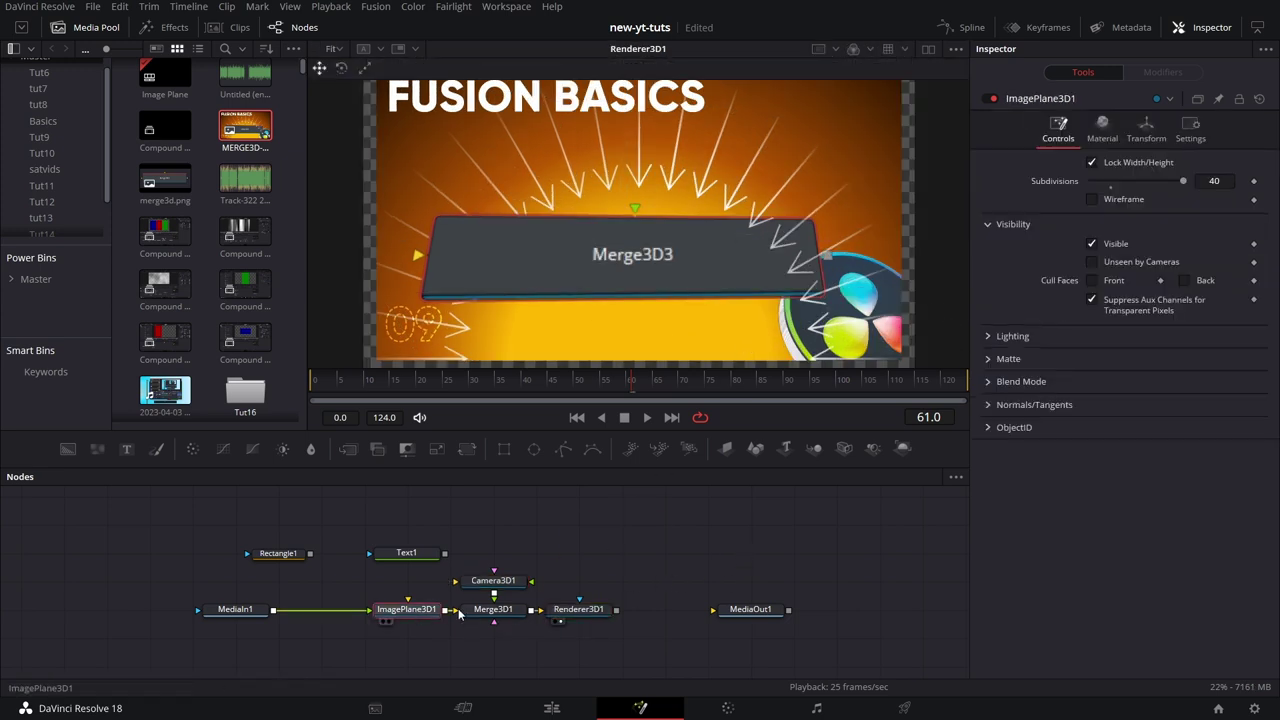
{"action": "left_click", "coordinate": [1092, 262]}
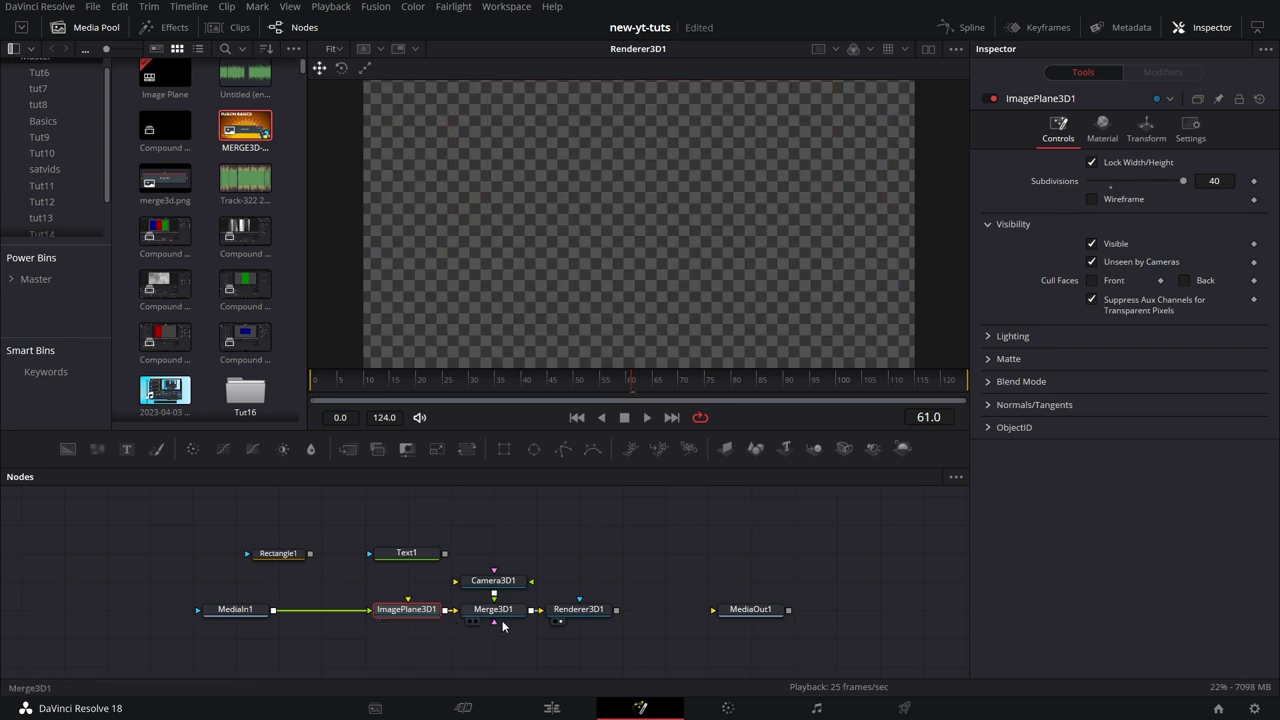
{"action": "left_click_drag", "start_coordinate": [520, 619], "coordinate": [673, 210]}
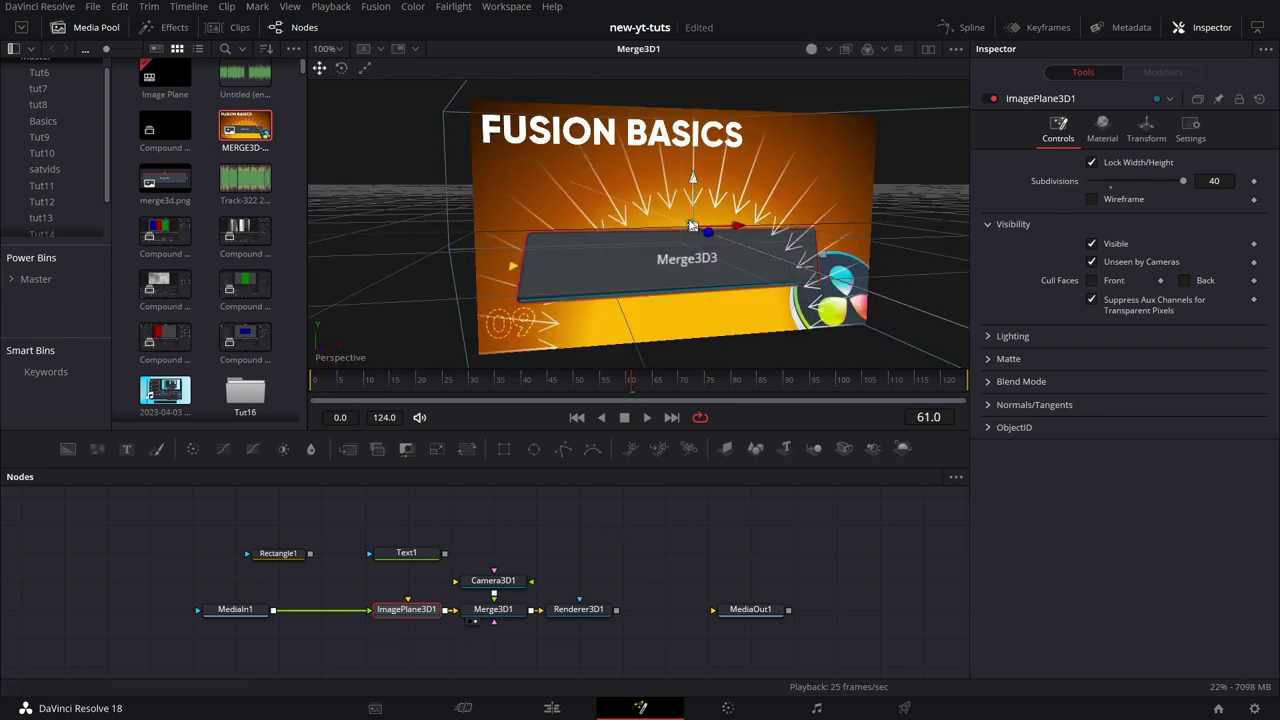
{"action": "left_click", "coordinate": [1092, 262]}
- View Renderer3D1 in dual side-by-side viewers with the Media Pool hidden
{"action": "left_click", "coordinate": [558, 621]}
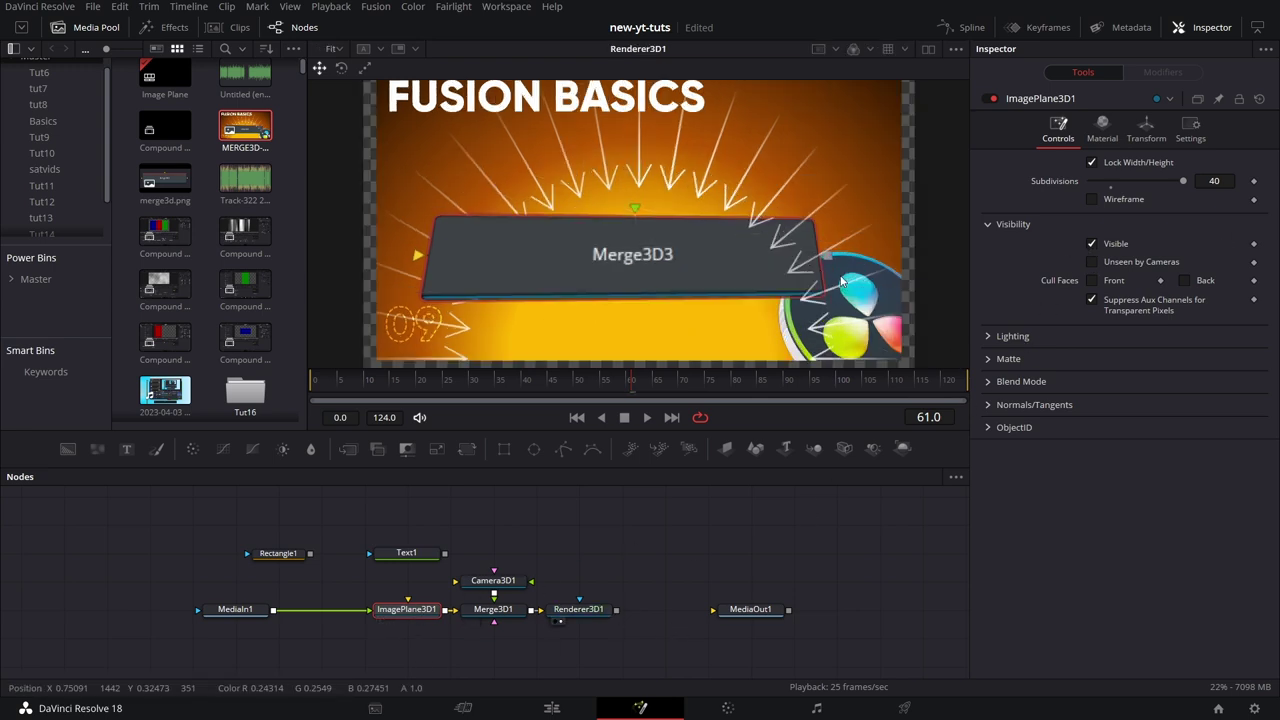
{"action": "left_click", "coordinate": [922, 50]}
{"action": "left_click", "coordinate": [88, 27]}
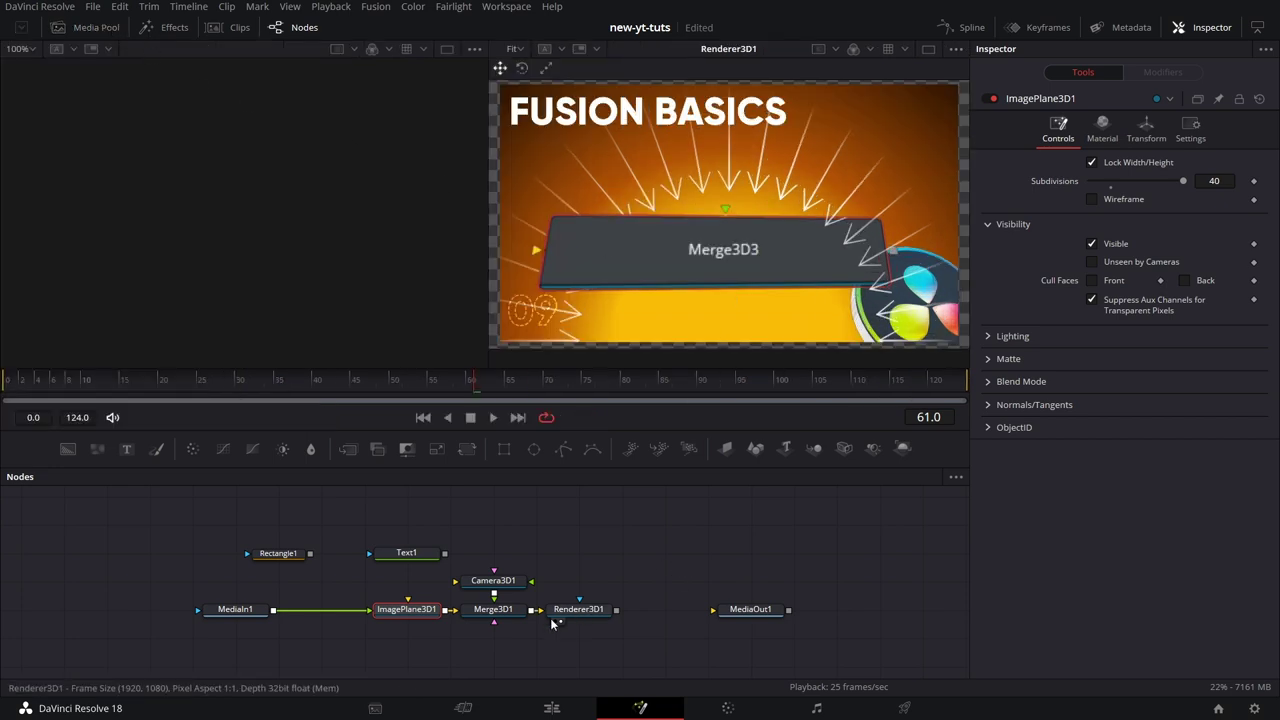
- Show the Merge3D1 scene in the left viewer, zoomed and orbited, with the image plane selected
{"action": "left_click", "coordinate": [471, 621]}
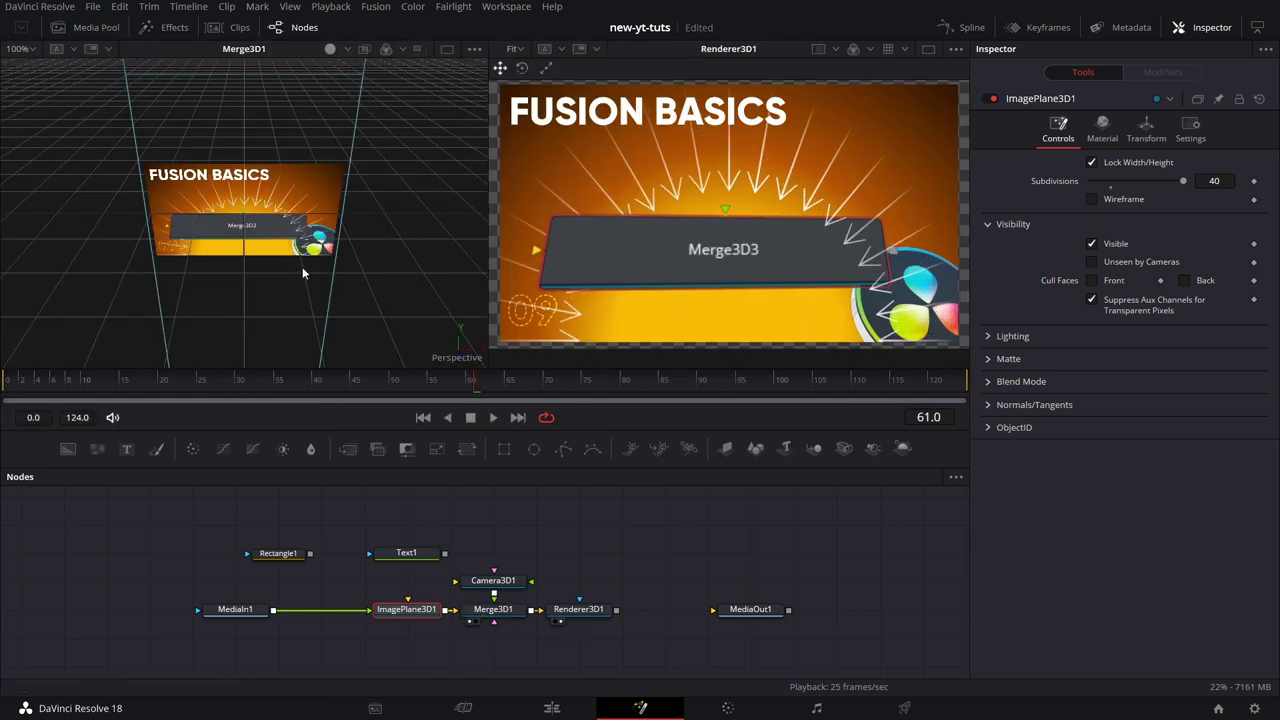
{"action": "scroll", "coordinate": [256, 240], "scroll_direction": "up", "scroll_amount": 2}
{"action": "left_click_drag", "start_coordinate": [278, 300], "coordinate": [298, 228]}
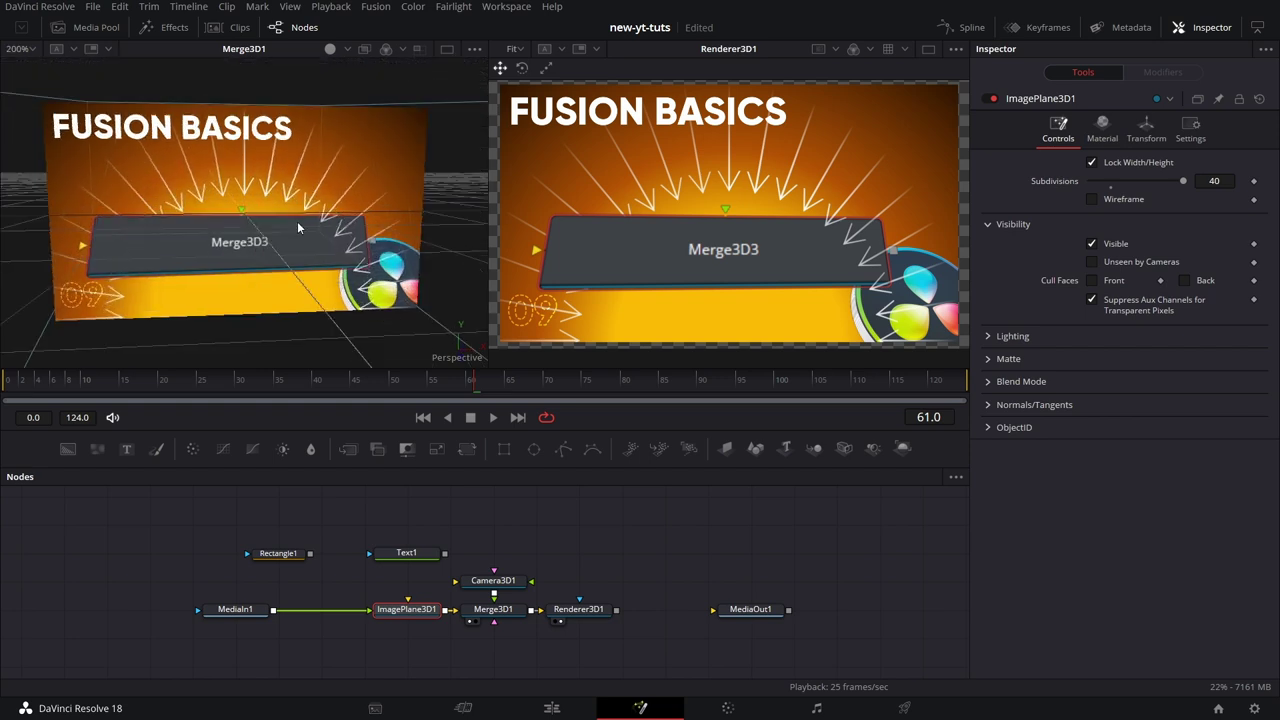
{"action": "left_click", "coordinate": [430, 609]}
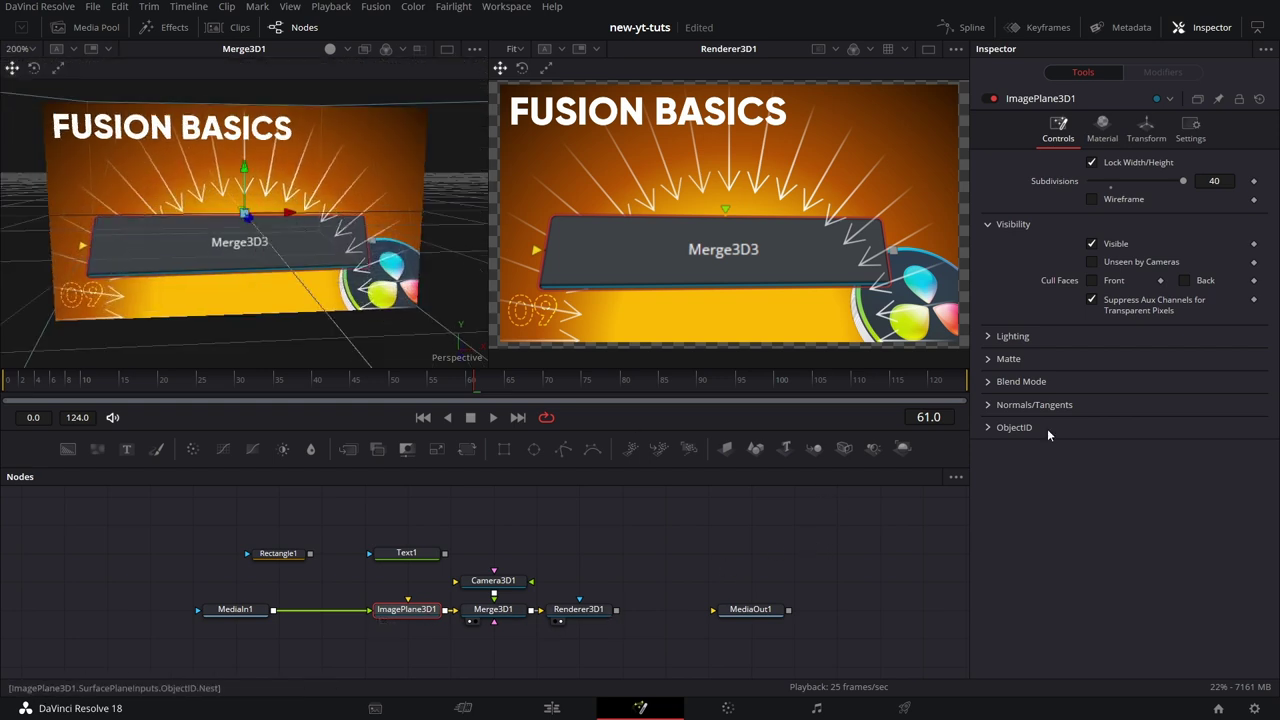
- Switch the image plane's Cull Faces from Front to Back
{"action": "left_click", "coordinate": [1092, 281]}
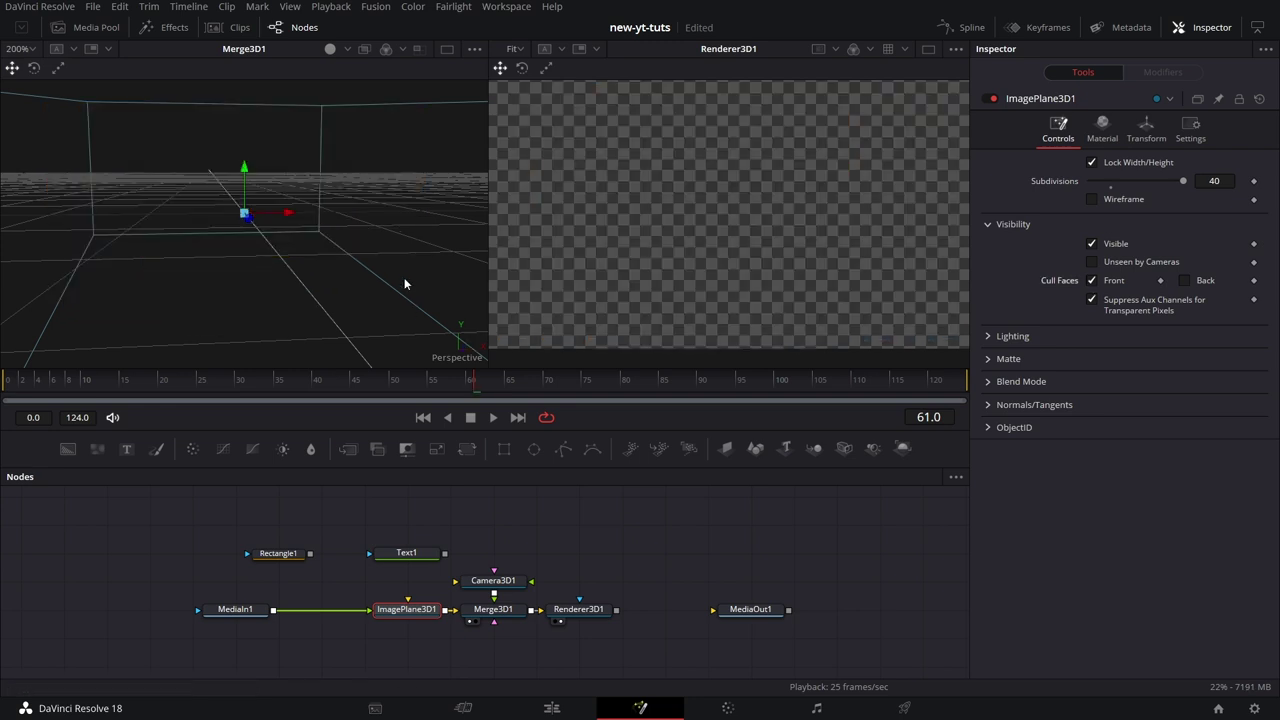
{"action": "left_click_drag", "start_coordinate": [408, 271], "coordinate": [395, 242]}
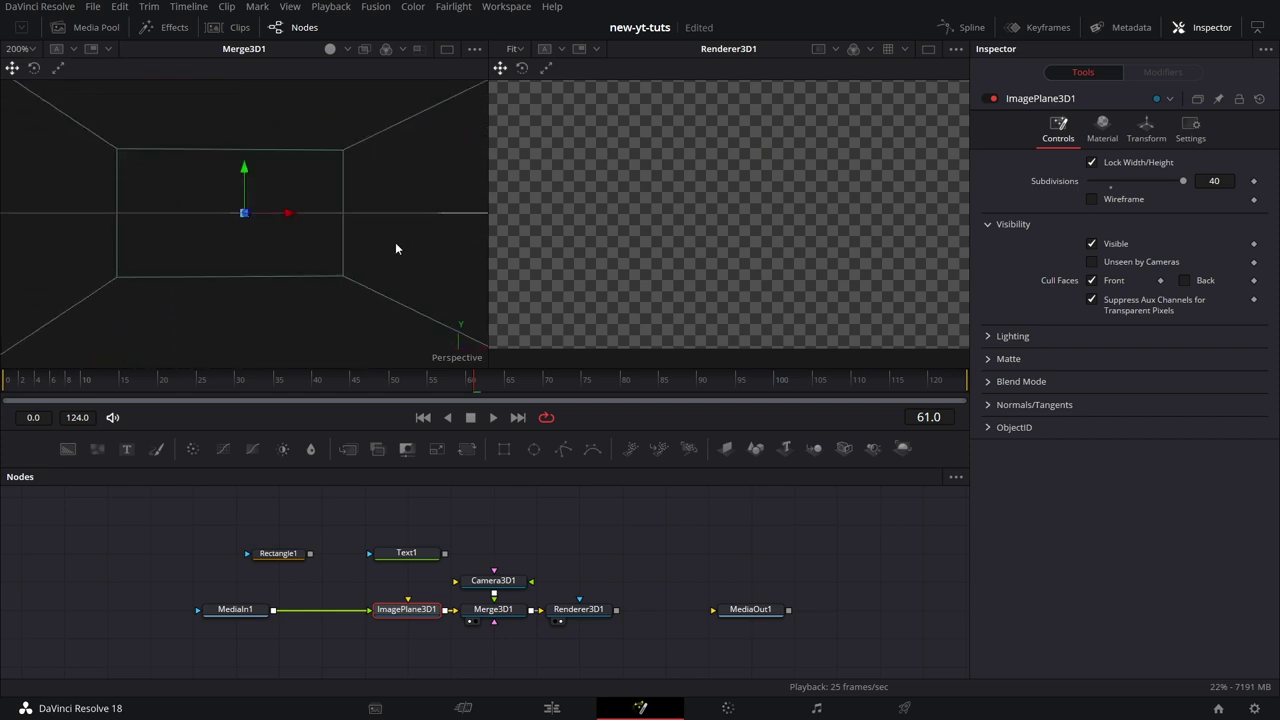
{"action": "left_click", "coordinate": [1092, 280]}
{"action": "left_click", "coordinate": [1184, 280]}
{"action": "left_click_drag", "start_coordinate": [130, 250], "coordinate": [356, 243]}
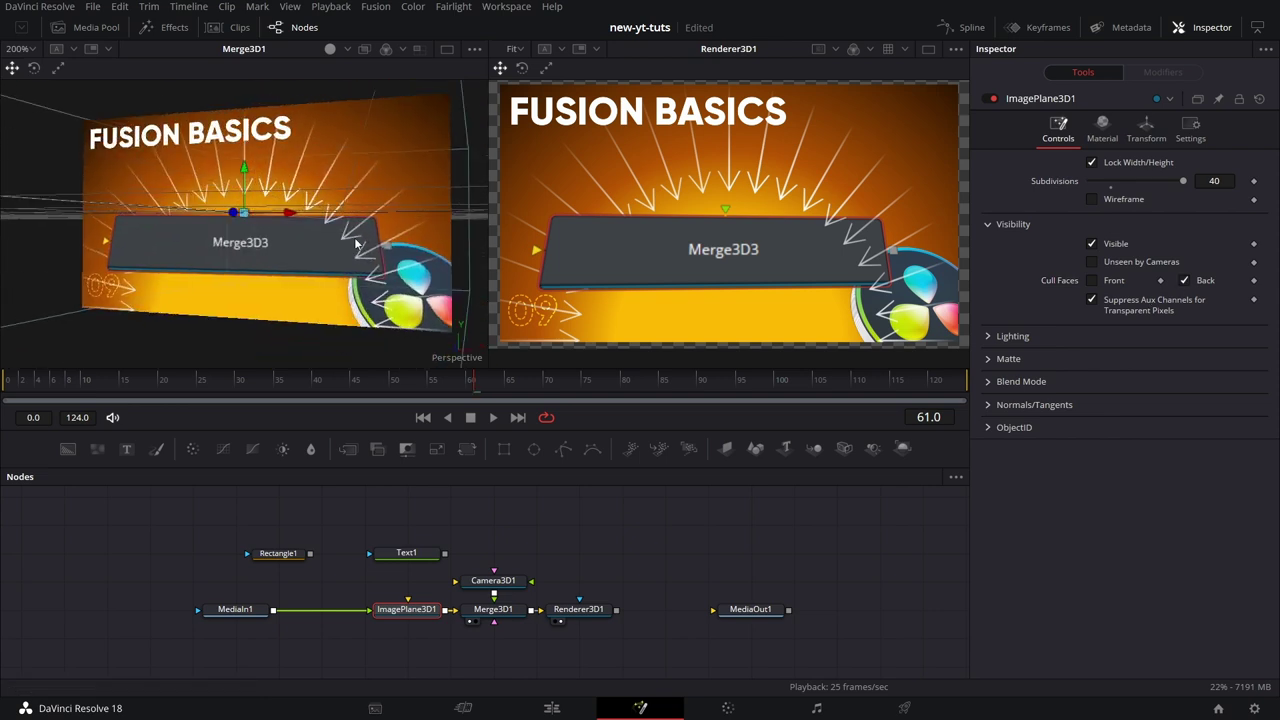
- Enable Lighting and Shadows on Renderer3D1, turning the render black
{"action": "left_click", "coordinate": [988, 336]}
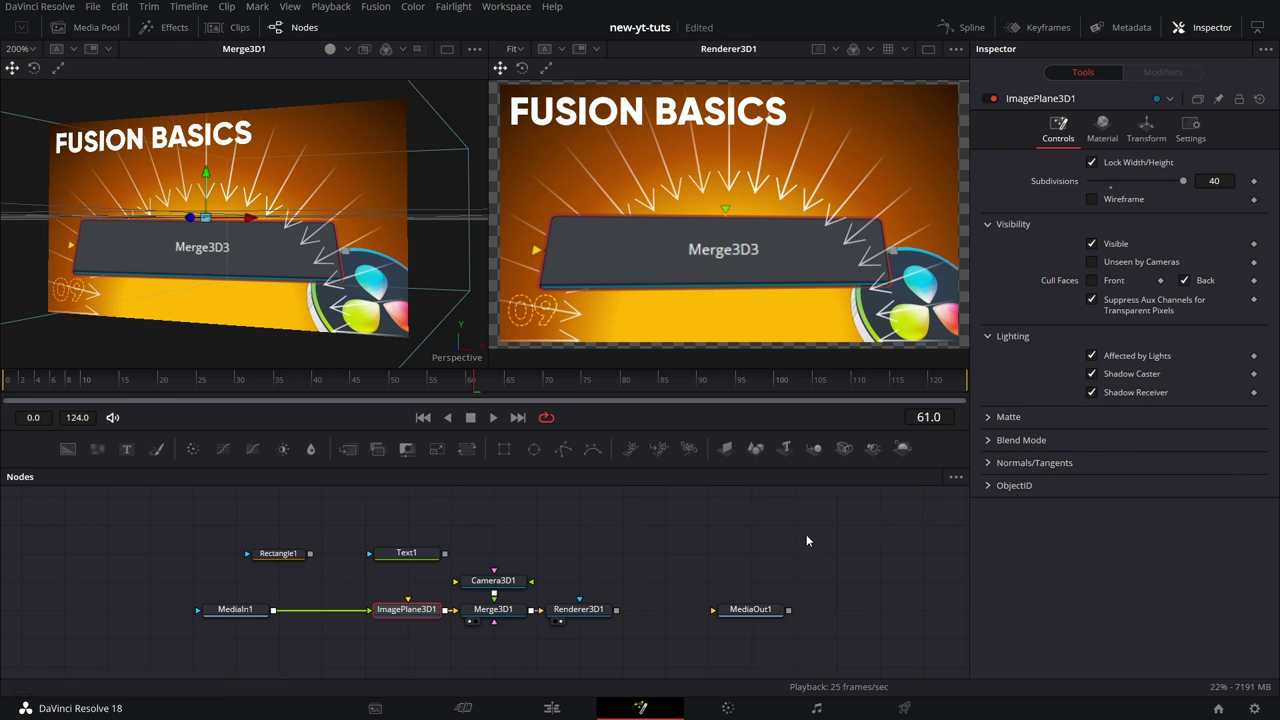
{"action": "left_click", "coordinate": [578, 609]}
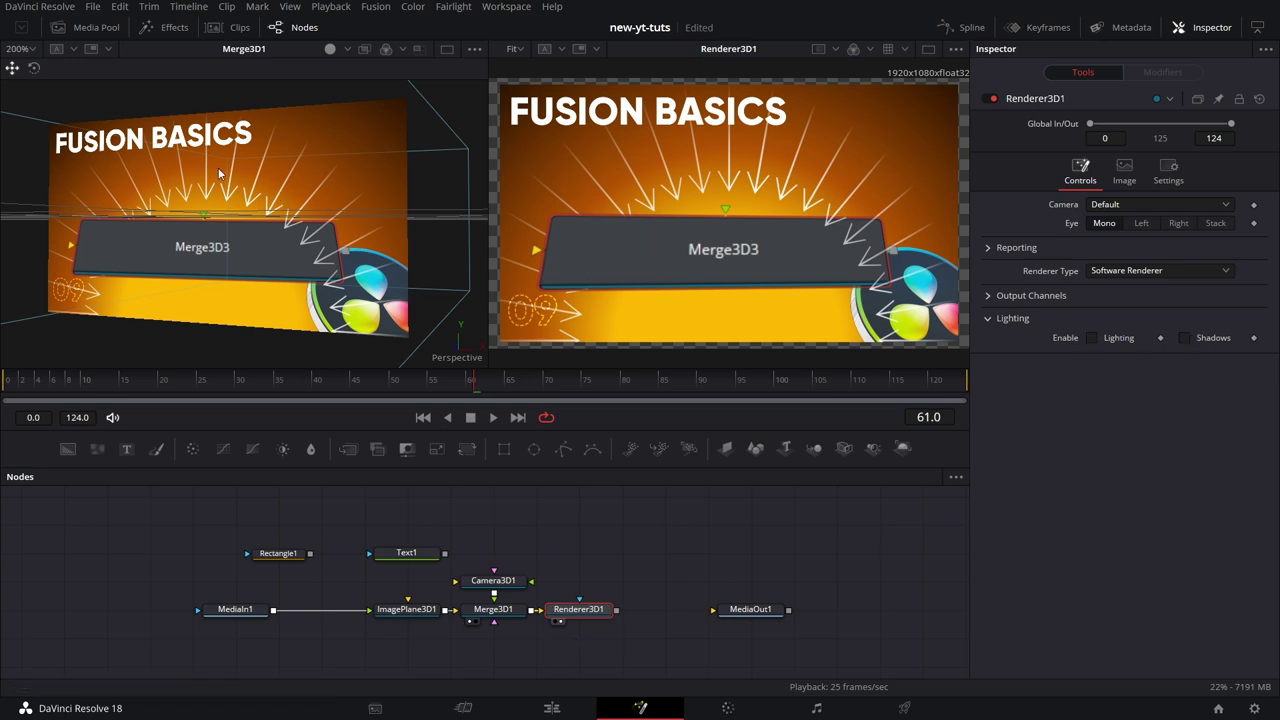
{"action": "left_click", "coordinate": [1092, 337]}
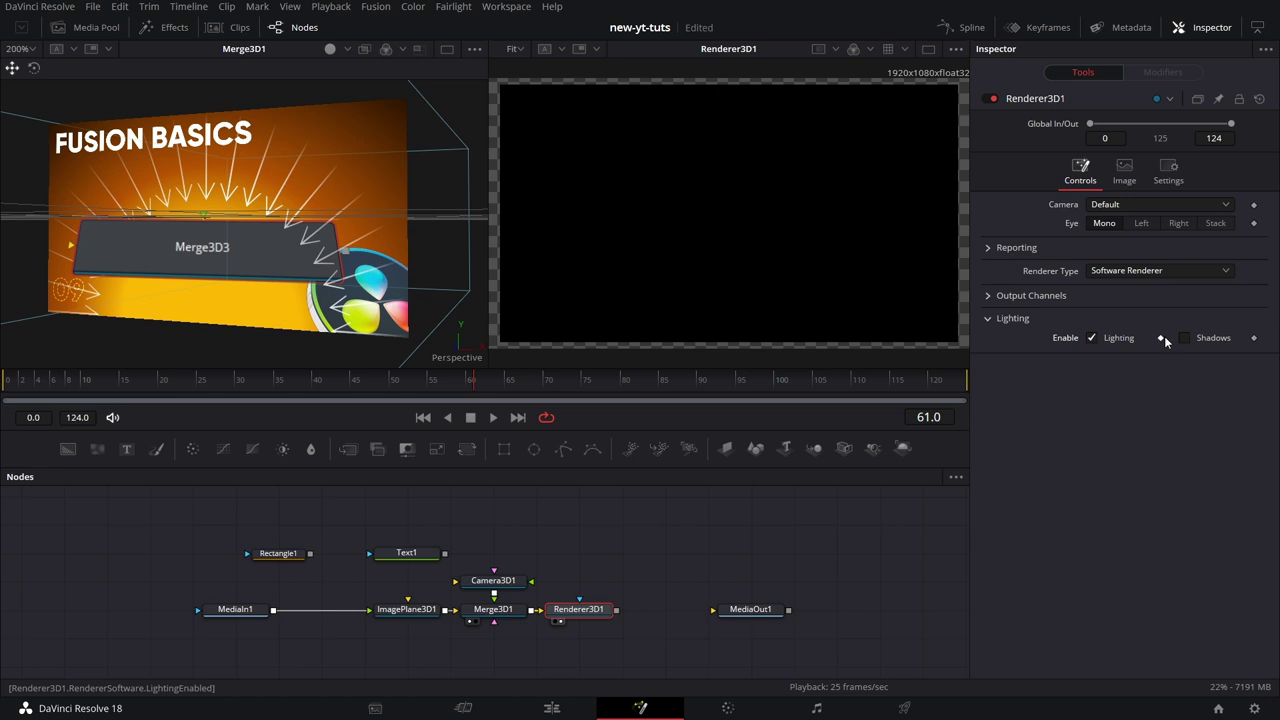
{"action": "left_click", "coordinate": [1185, 338]}
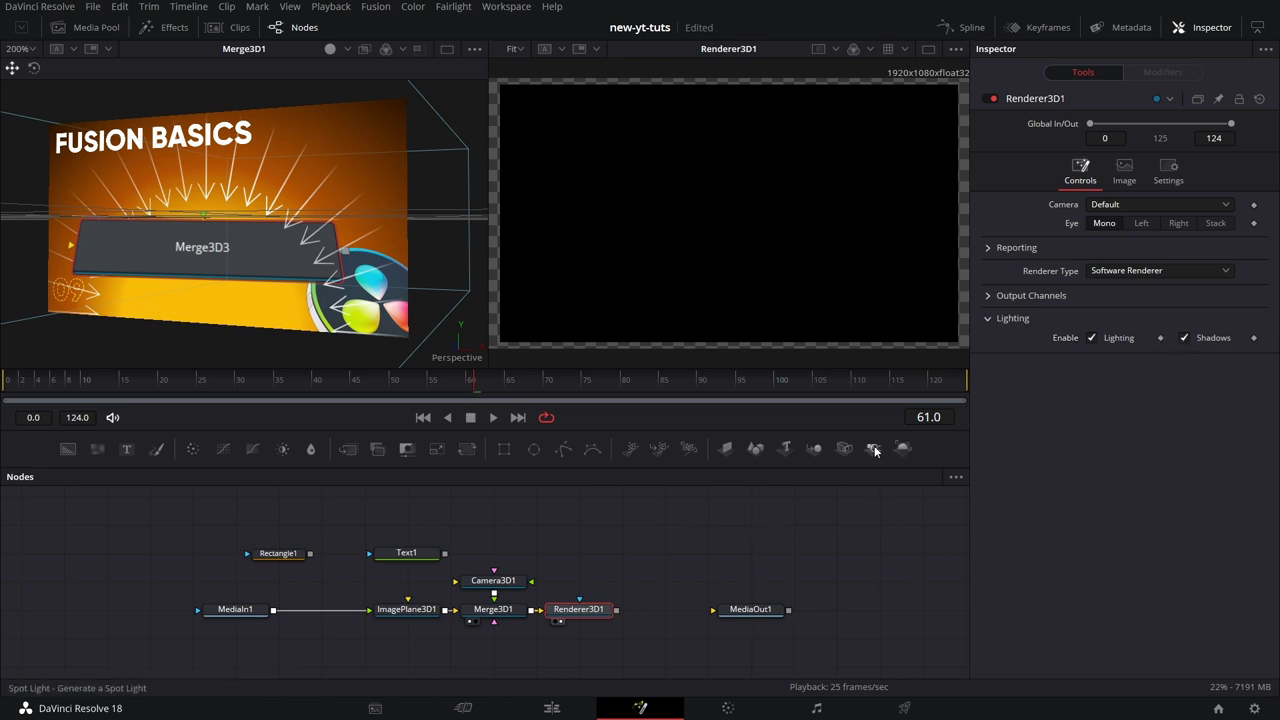
- Add a SpotLight1 into Merge3D1 at Translation Z 2.75 with Linear decay
{"action": "left_click_drag", "start_coordinate": [874, 451], "coordinate": [504, 645]}
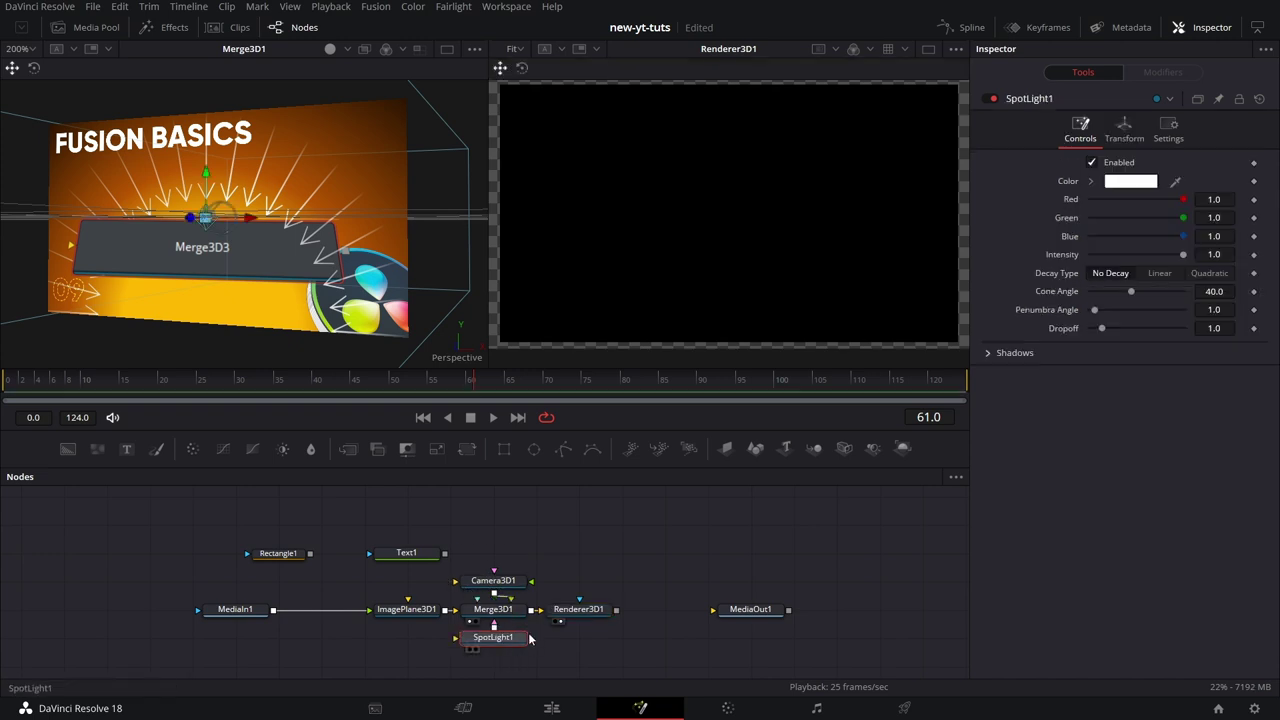
{"action": "left_click", "coordinate": [1124, 128]}
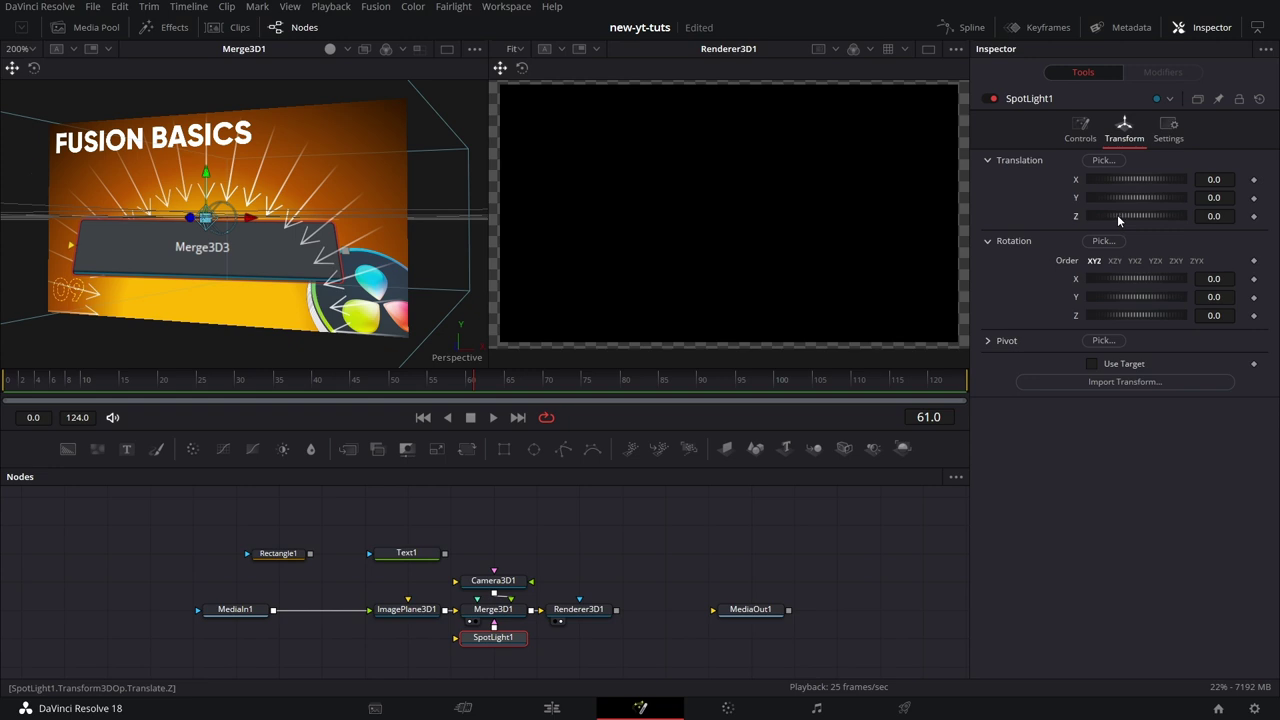
{"action": "left_click_drag", "start_coordinate": [1118, 218], "coordinate": [1132, 220]}
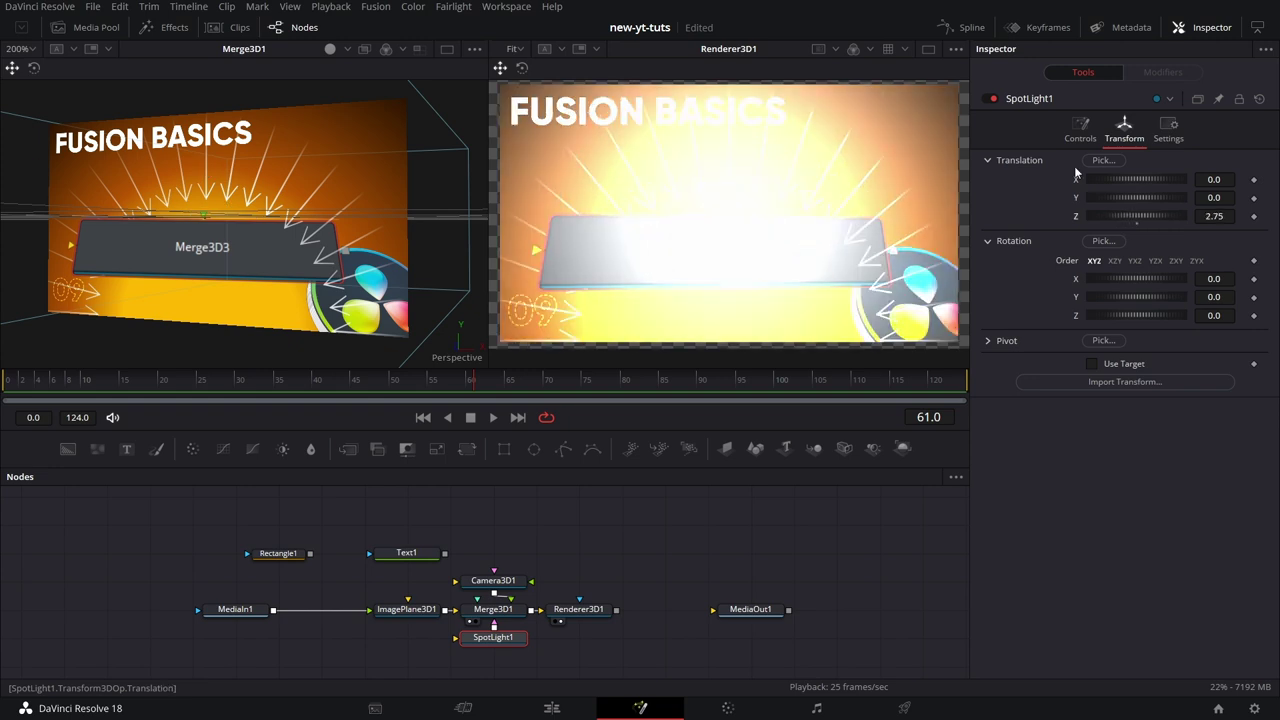
{"action": "left_click", "coordinate": [1080, 130]}
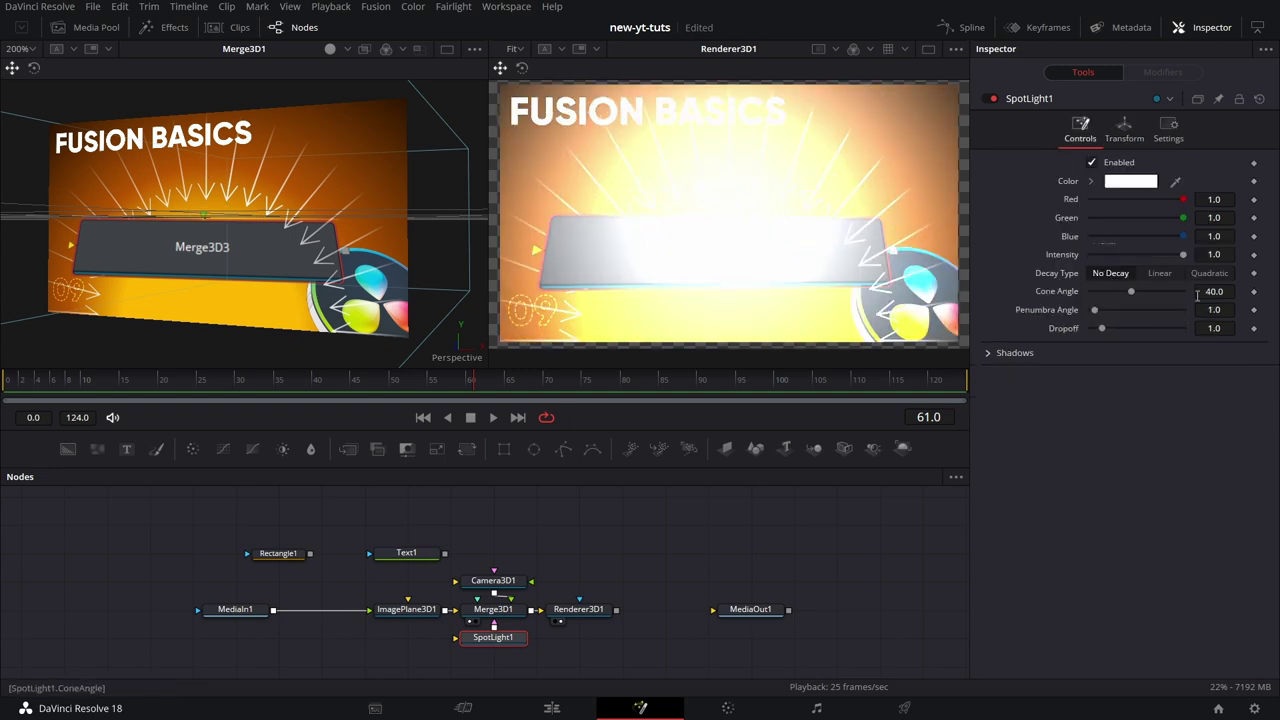
{"action": "left_click", "coordinate": [1162, 273]}
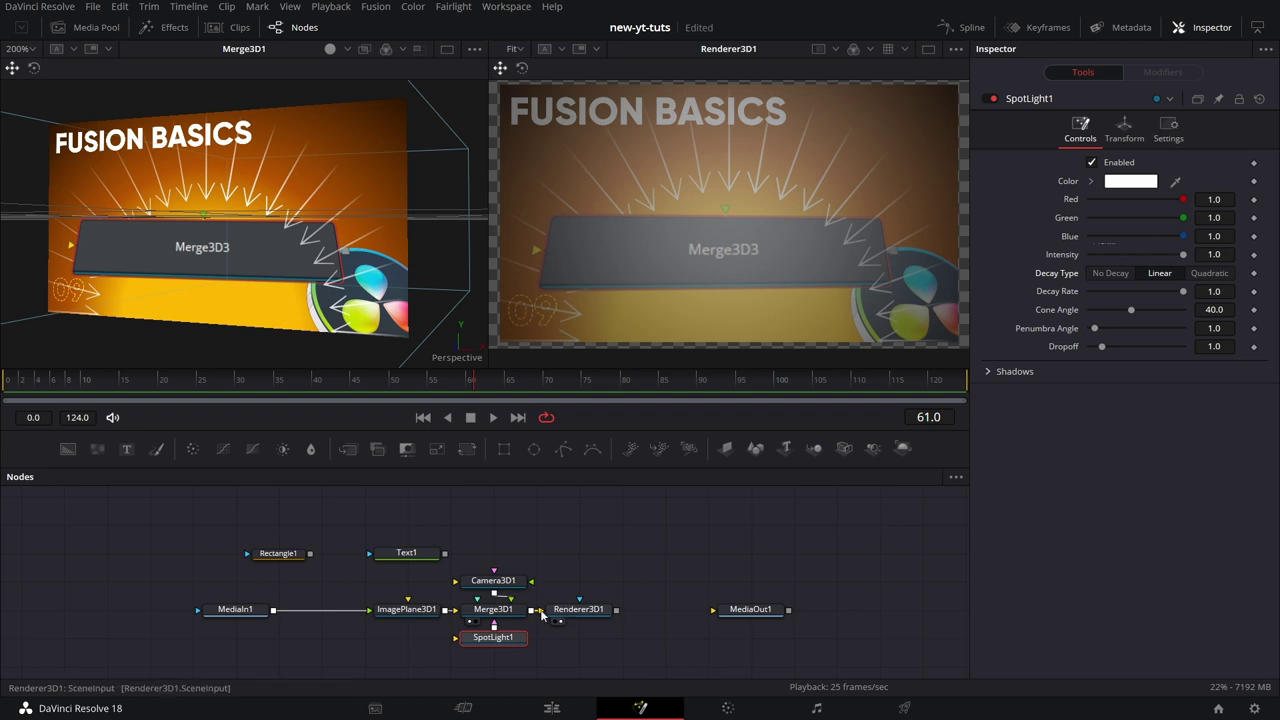
- Turn ImagePlane3D1's Affected by Lights off to compare, then back on
{"action": "left_click", "coordinate": [429, 616]}
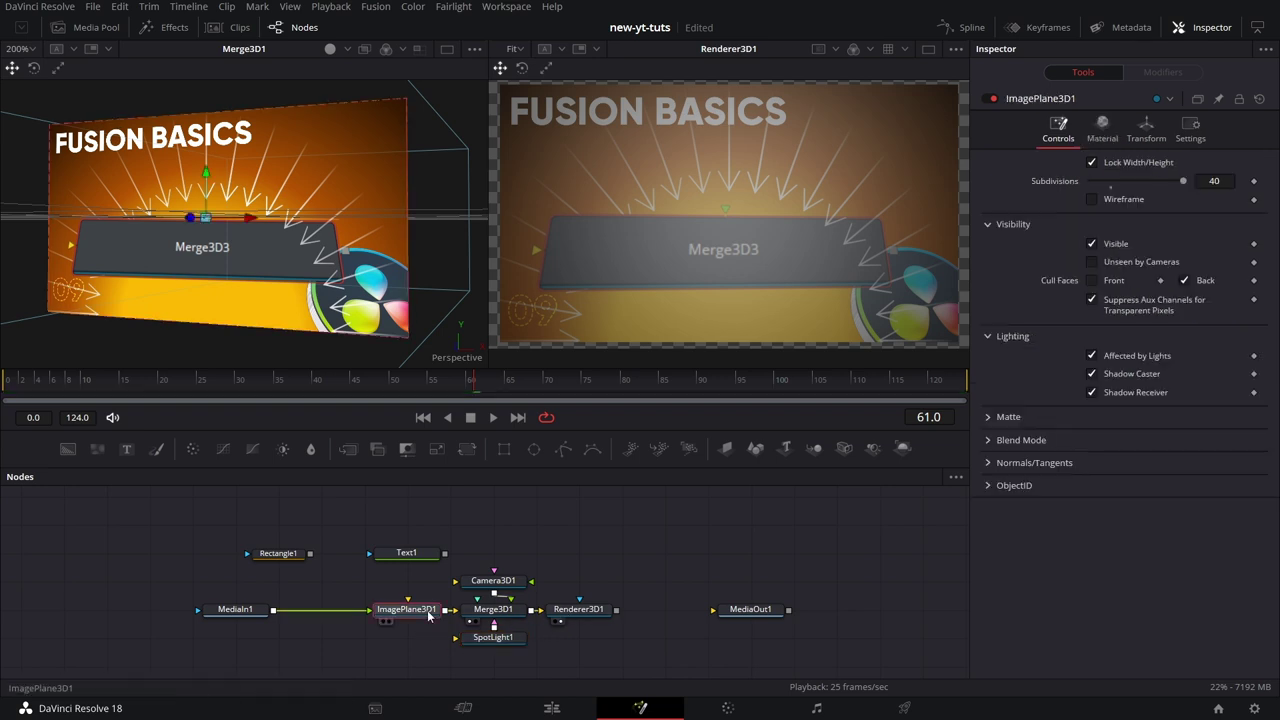
{"action": "left_click", "coordinate": [1092, 356]}
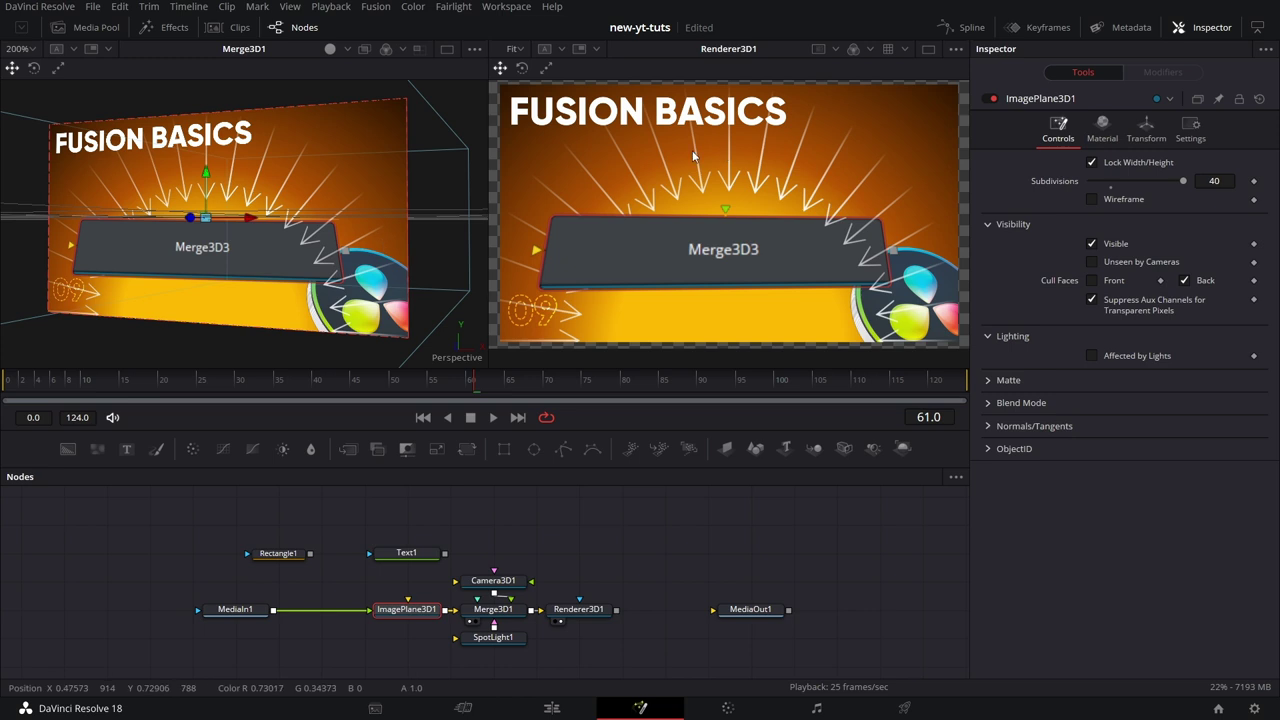
{"action": "left_click", "coordinate": [1092, 356]}
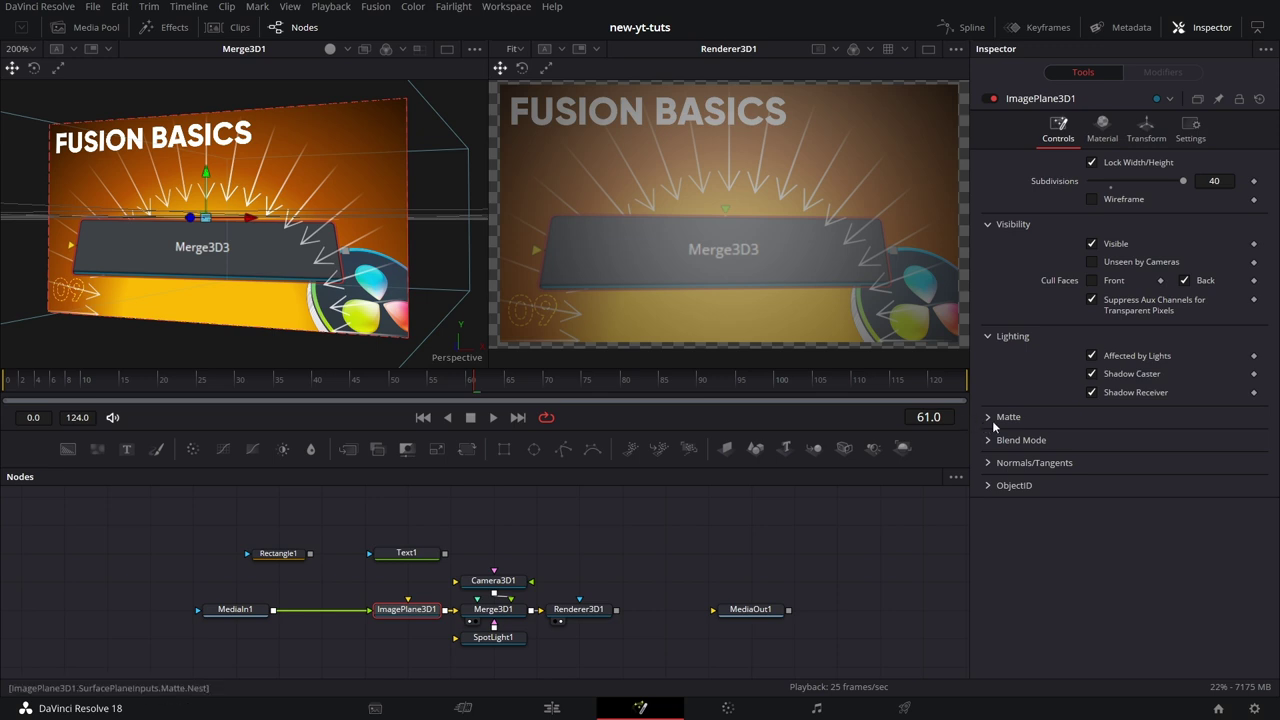
- Turn on Is Matte in ImagePlane3D1's Matte section, hiding the plane
{"action": "left_click", "coordinate": [992, 338]}
{"action": "left_click", "coordinate": [988, 360]}
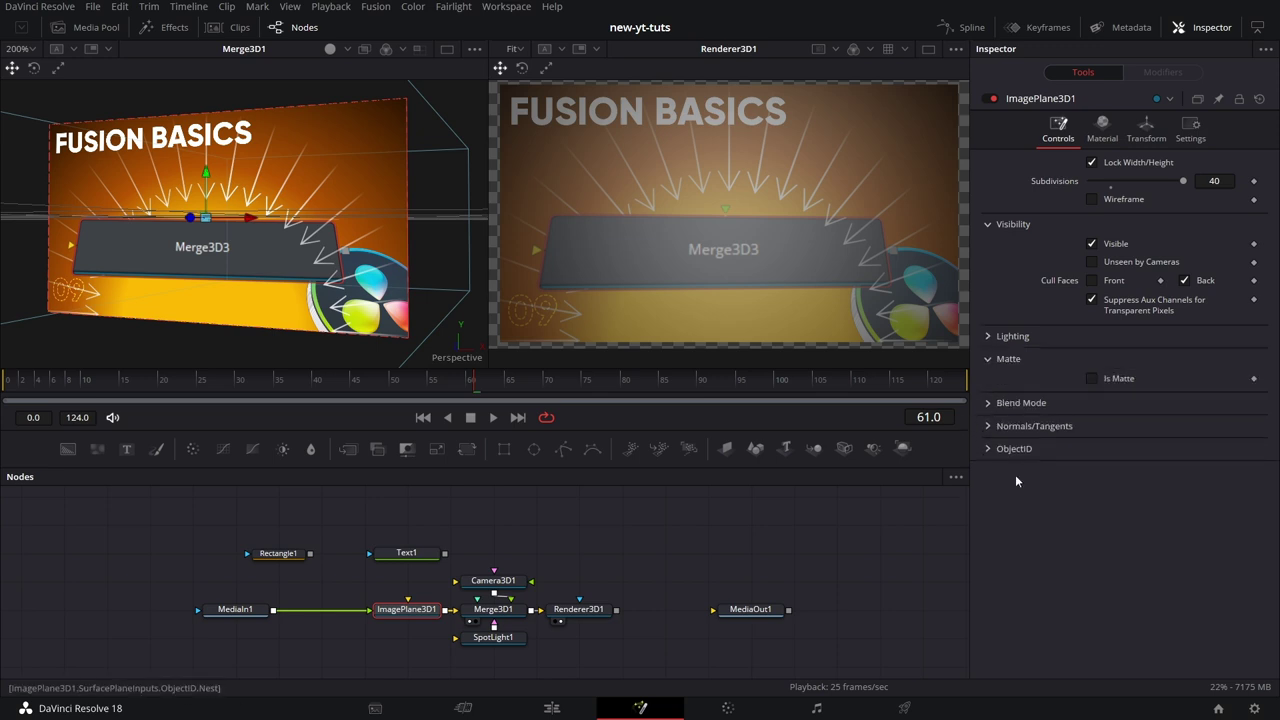
{"action": "left_click", "coordinate": [1092, 378]}
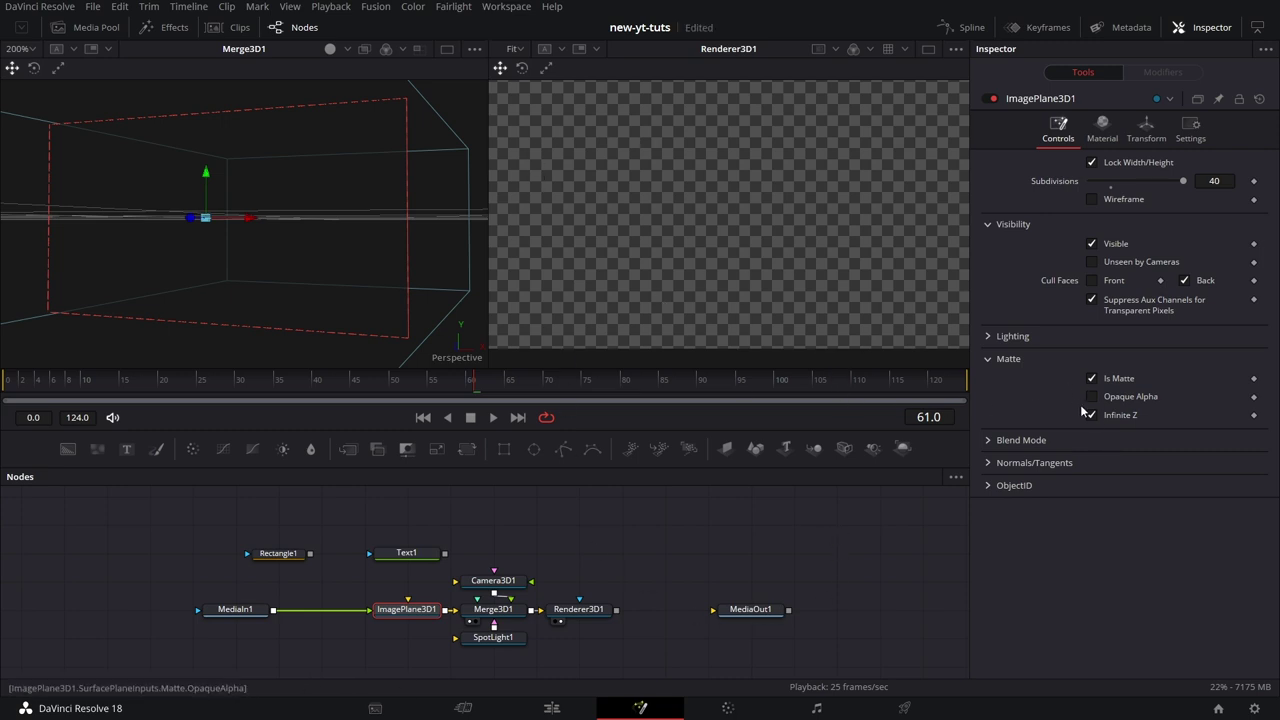
- Turn Is Matte back off and add a dark red Background1 node
{"action": "left_click", "coordinate": [1092, 378]}
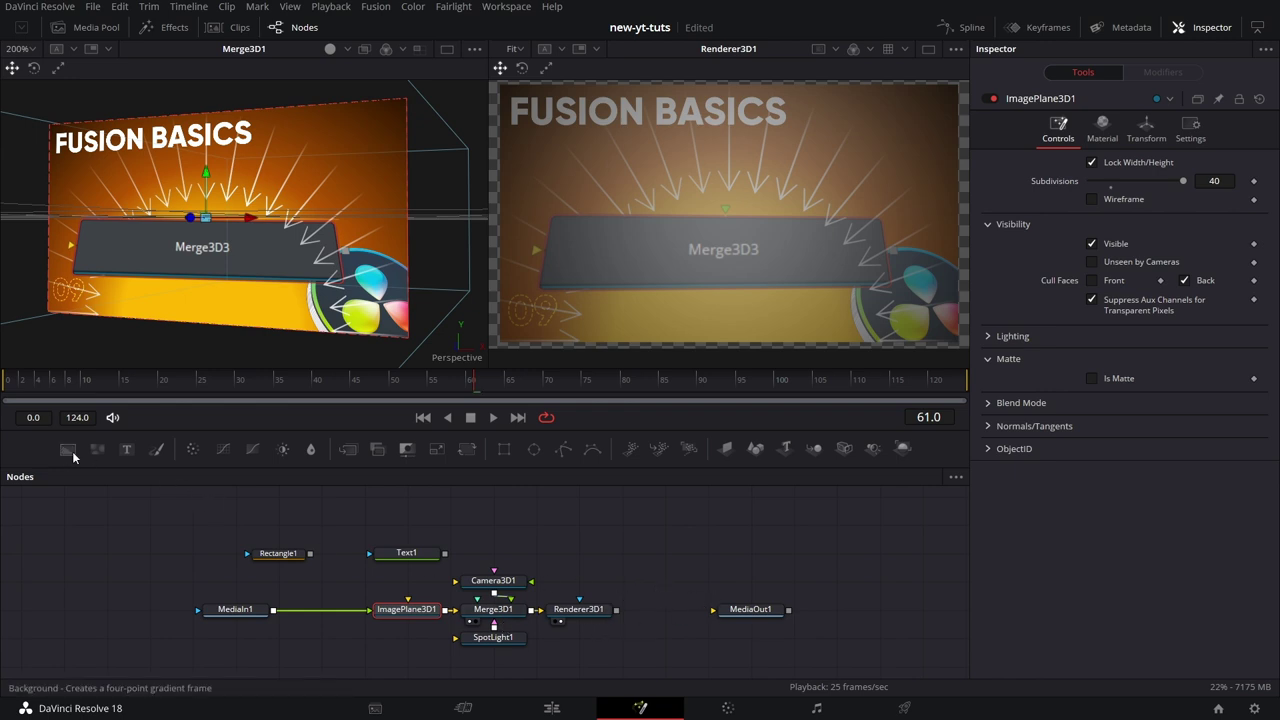
{"action": "left_click_drag", "start_coordinate": [72, 451], "coordinate": [612, 525]}
{"action": "left_click", "coordinate": [1120, 251]}
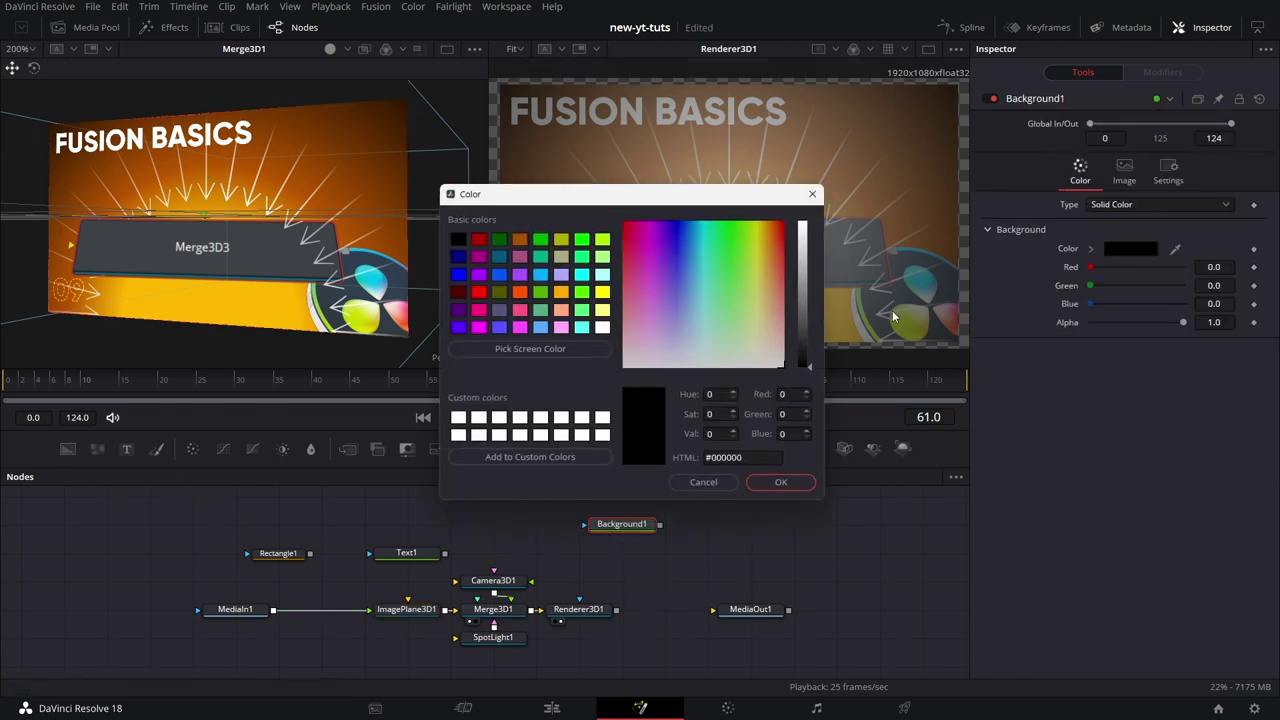
{"action": "left_click", "coordinate": [480, 242]}
{"action": "left_click", "coordinate": [776, 482]}
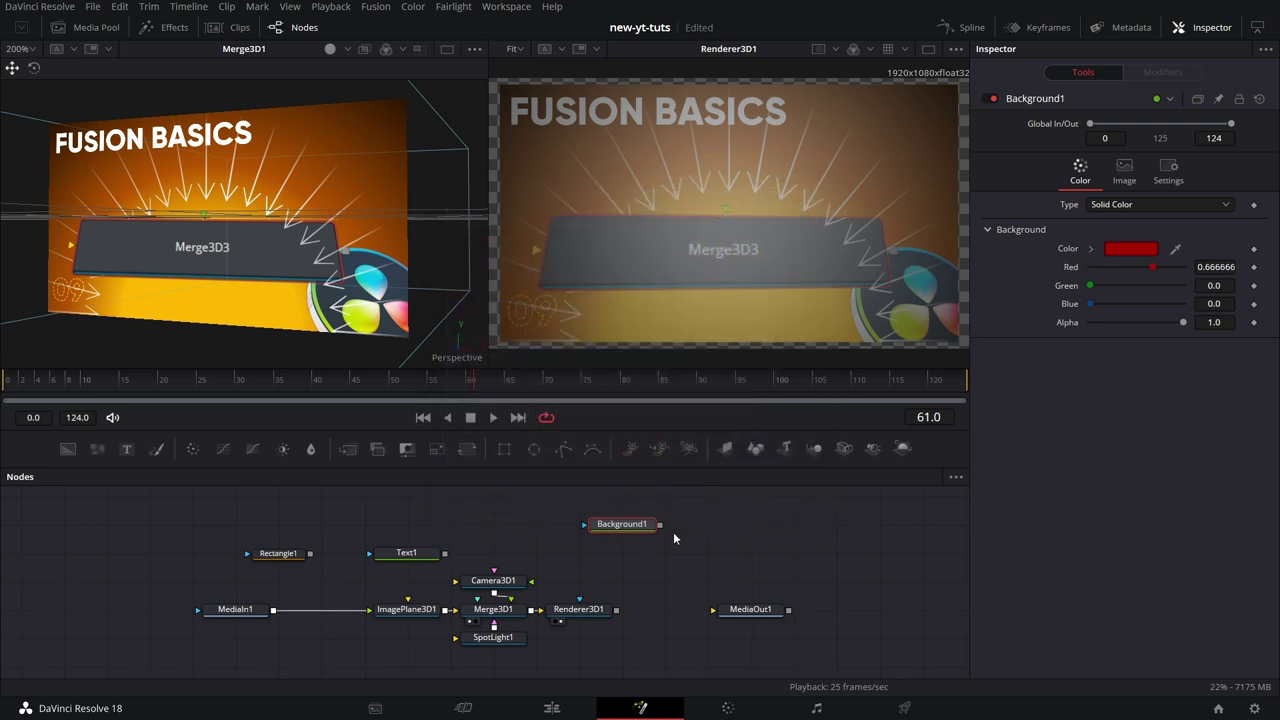
{"action": "left_click_drag", "start_coordinate": [630, 525], "coordinate": [586, 525]}
- Add ImagePlane3D2 with Scale 1.969 and Translation Z -0.27
{"action": "left_click_drag", "start_coordinate": [727, 465], "coordinate": [510, 610]}
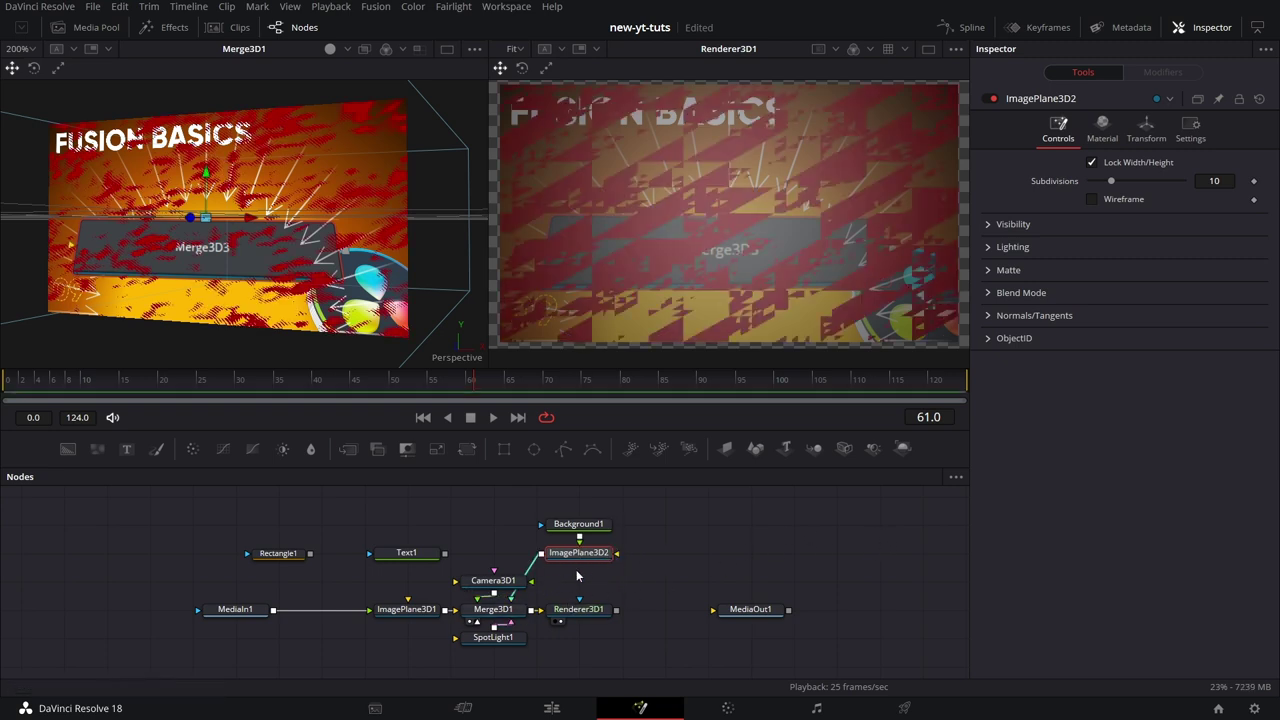
{"action": "left_click", "coordinate": [1148, 136]}
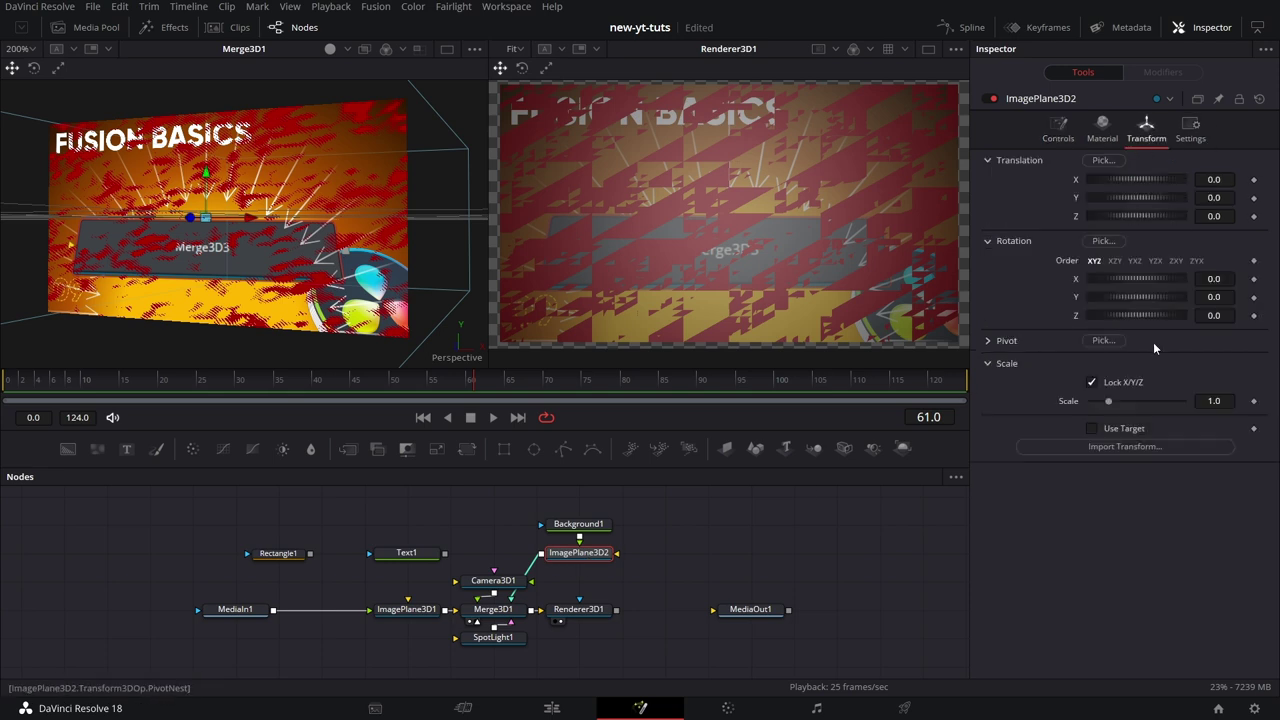
{"action": "left_click_drag", "start_coordinate": [1109, 400], "coordinate": [1127, 403]}
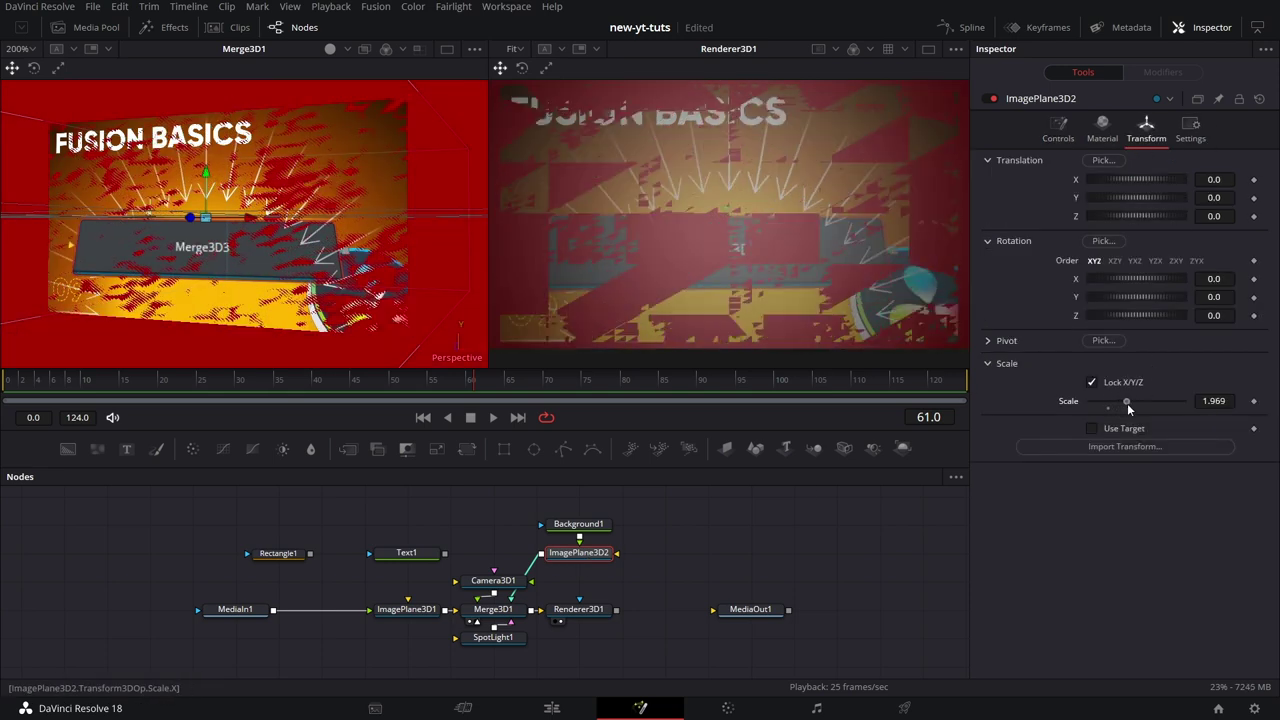
{"action": "left_click_drag", "start_coordinate": [1222, 222], "coordinate": [1205, 222]}
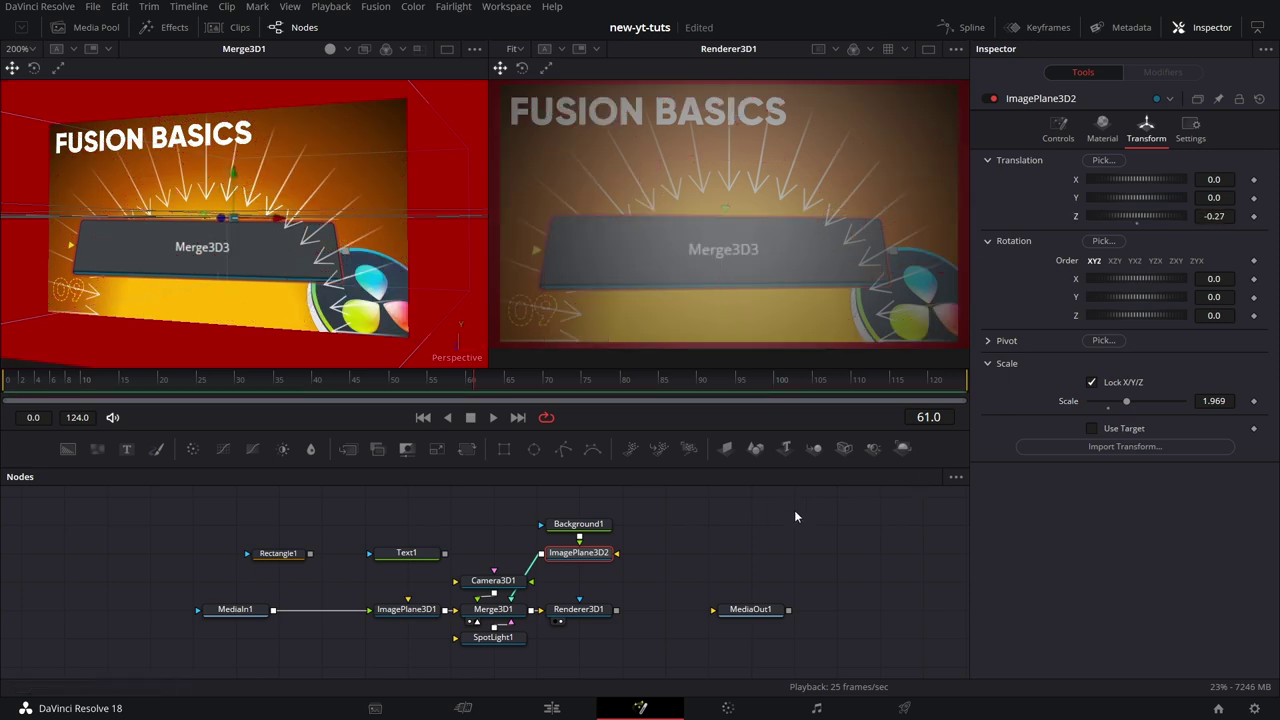
- Inspect Renderer3D1, then toggle ImagePlane3D1's Is Matte on and off and expand Blend Mode
{"action": "left_click", "coordinate": [589, 614]}
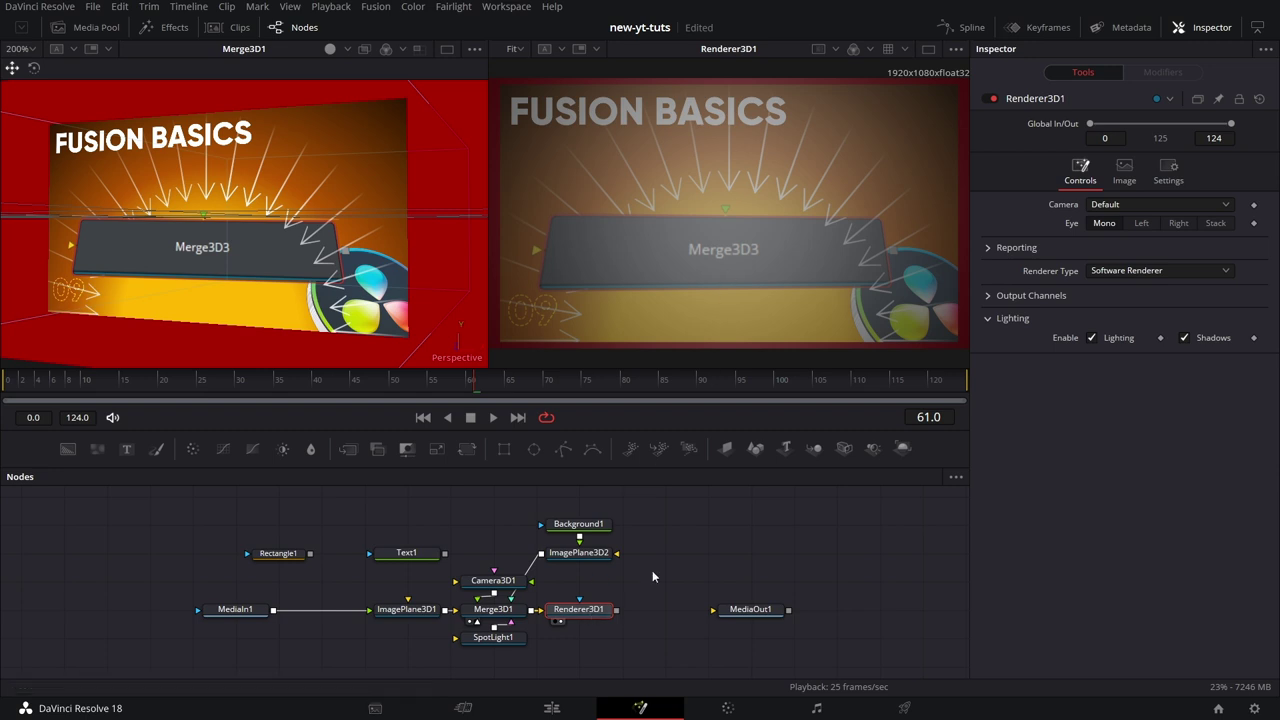
{"action": "left_click", "coordinate": [400, 612]}
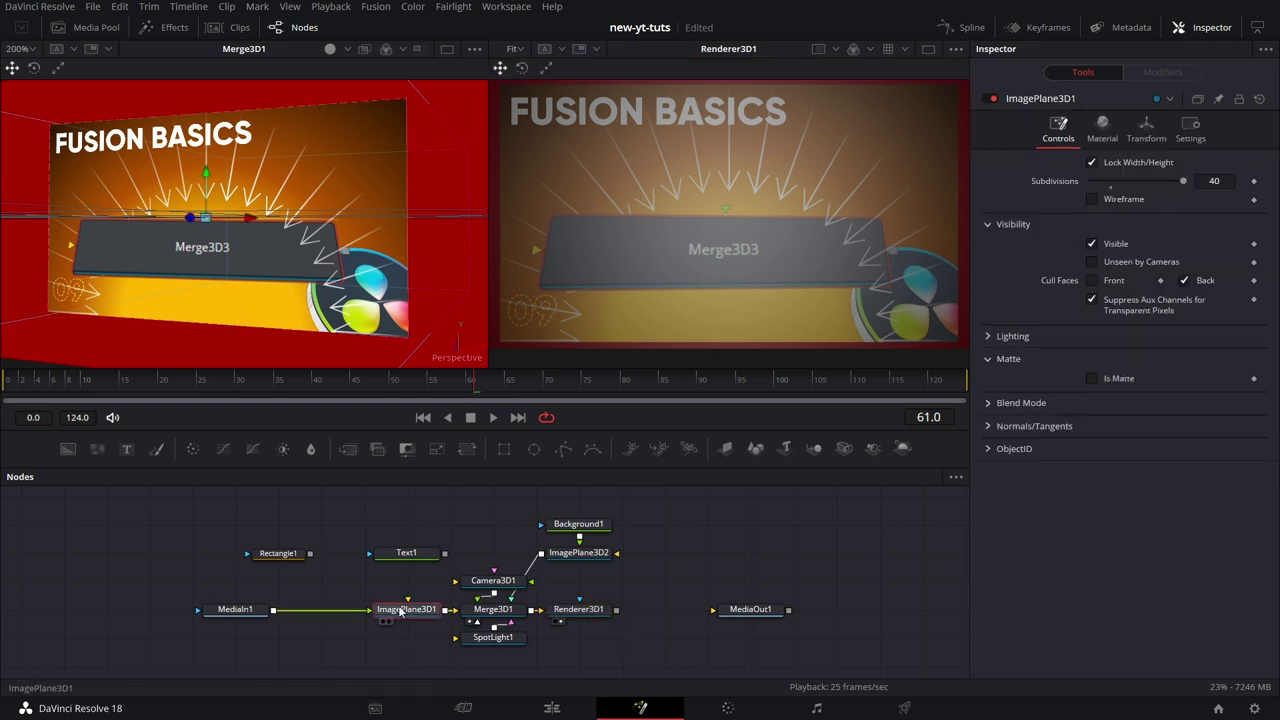
{"action": "left_click", "coordinate": [1092, 379]}
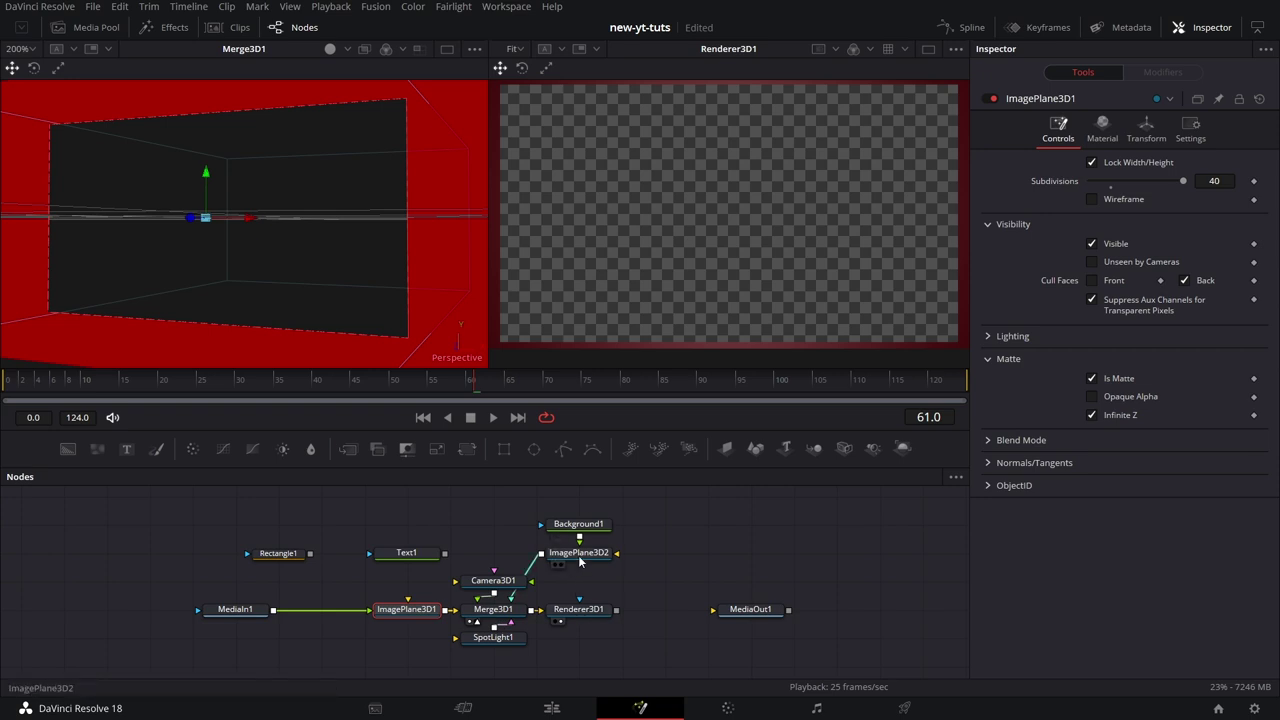
{"action": "left_click", "coordinate": [1092, 379]}
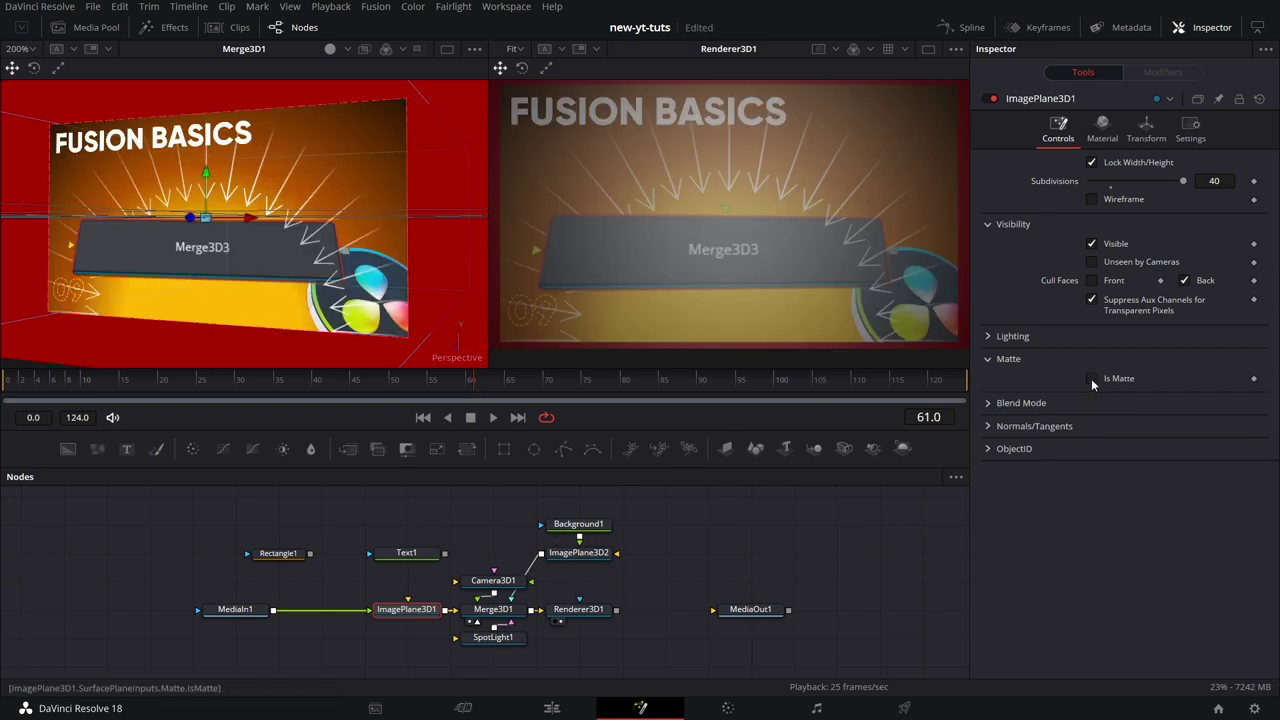
{"action": "left_click", "coordinate": [988, 404]}
- Collapse Blend Mode, expand Normals/Tangents, and view ImagePlane3D1's white diffuse Material settings
{"action": "left_click", "coordinate": [988, 403]}
{"action": "left_click", "coordinate": [988, 427]}
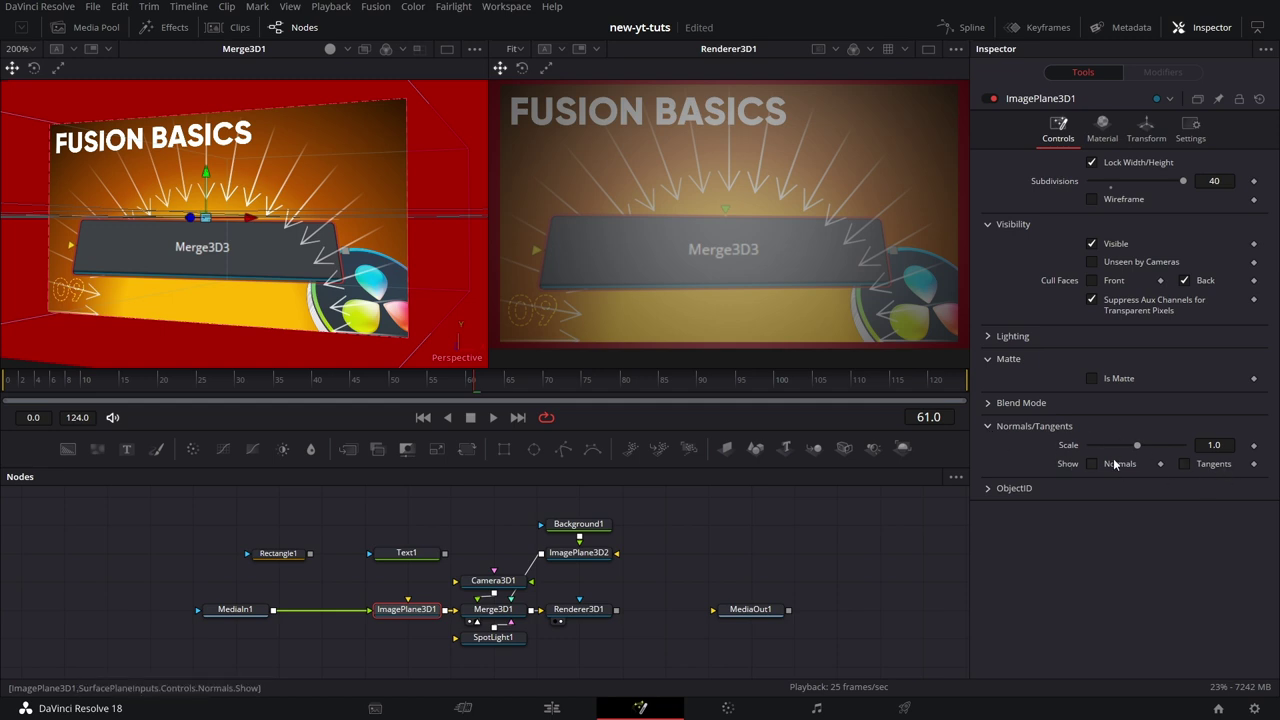
{"action": "left_click", "coordinate": [1104, 128]}
{"action": "scroll", "coordinate": [352, 289], "scroll_direction": "down", "scroll_amount": 6}
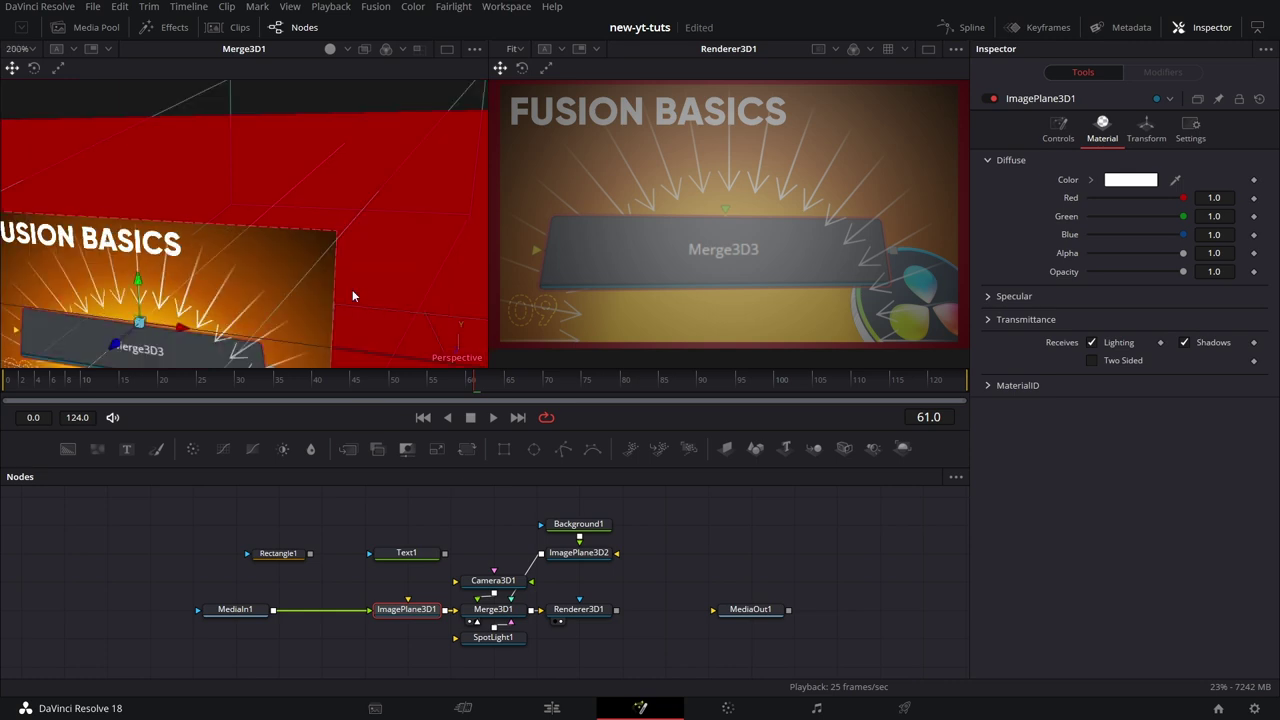
{"action": "left_click_drag", "start_coordinate": [330, 294], "coordinate": [446, 378]}
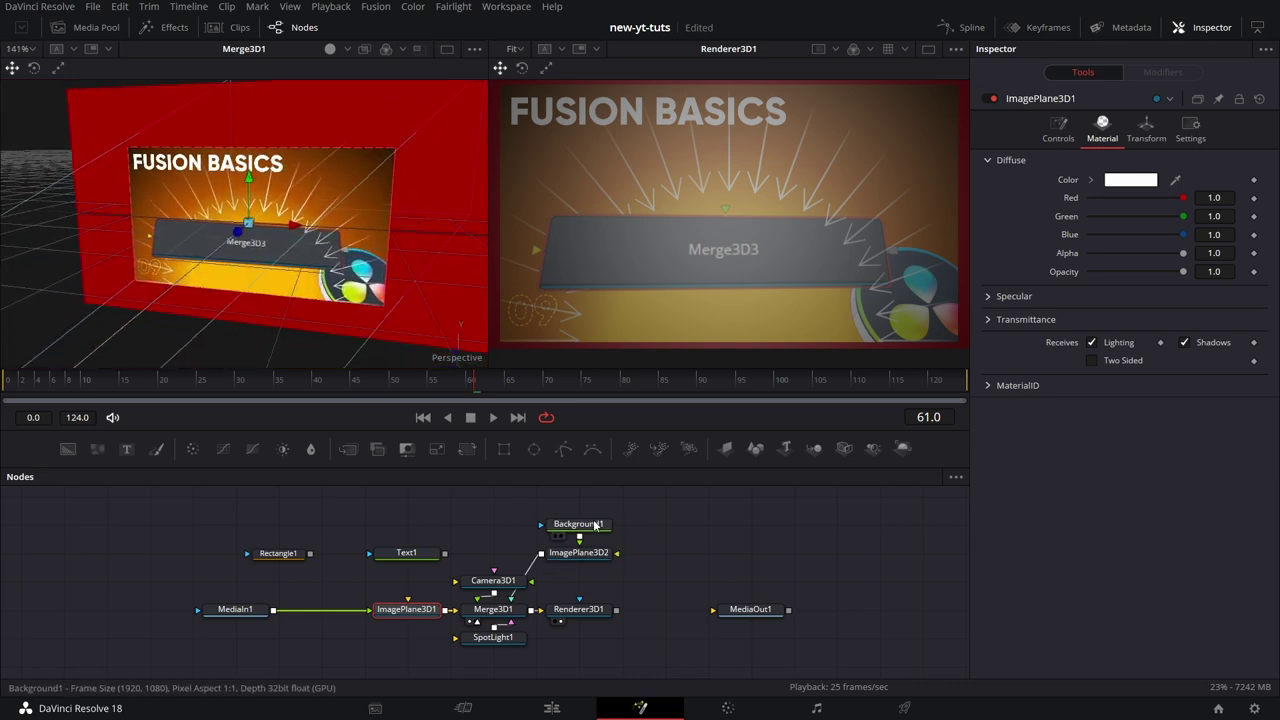
- Set ImagePlane3D2's diffuse colour to yellow in its Material tab
{"action": "left_click", "coordinate": [592, 553]}
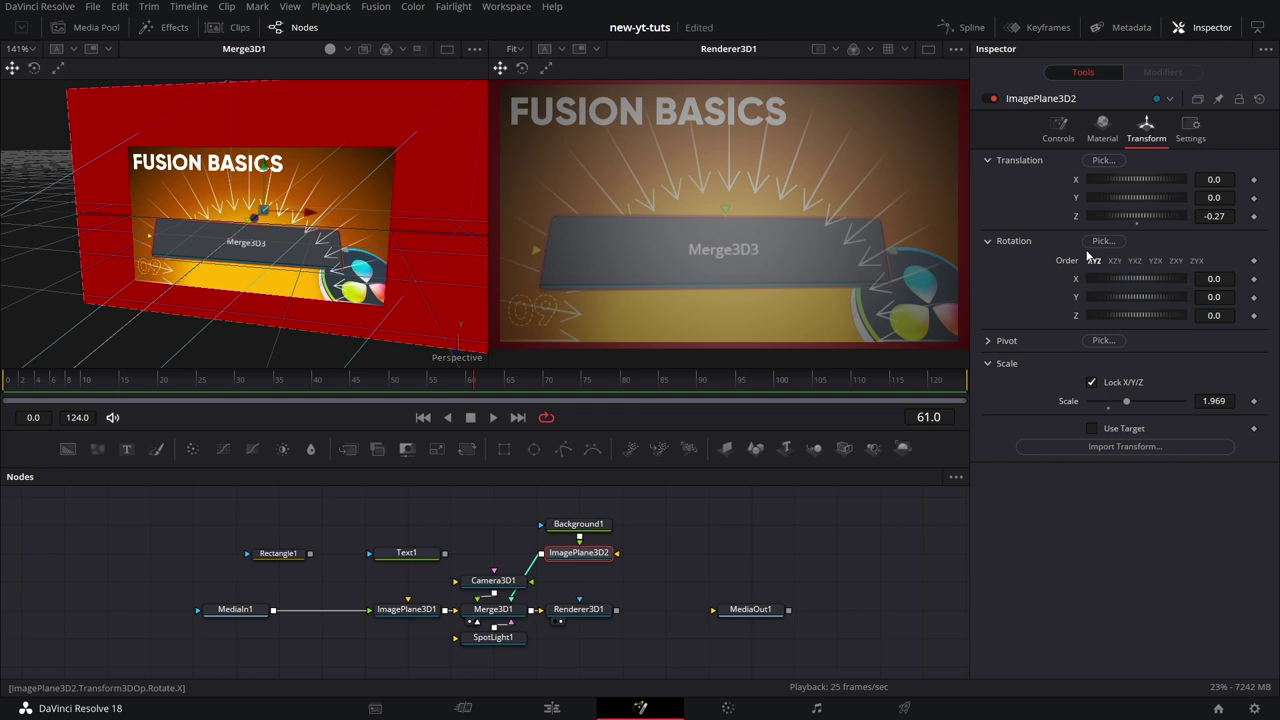
{"action": "left_click", "coordinate": [1102, 130]}
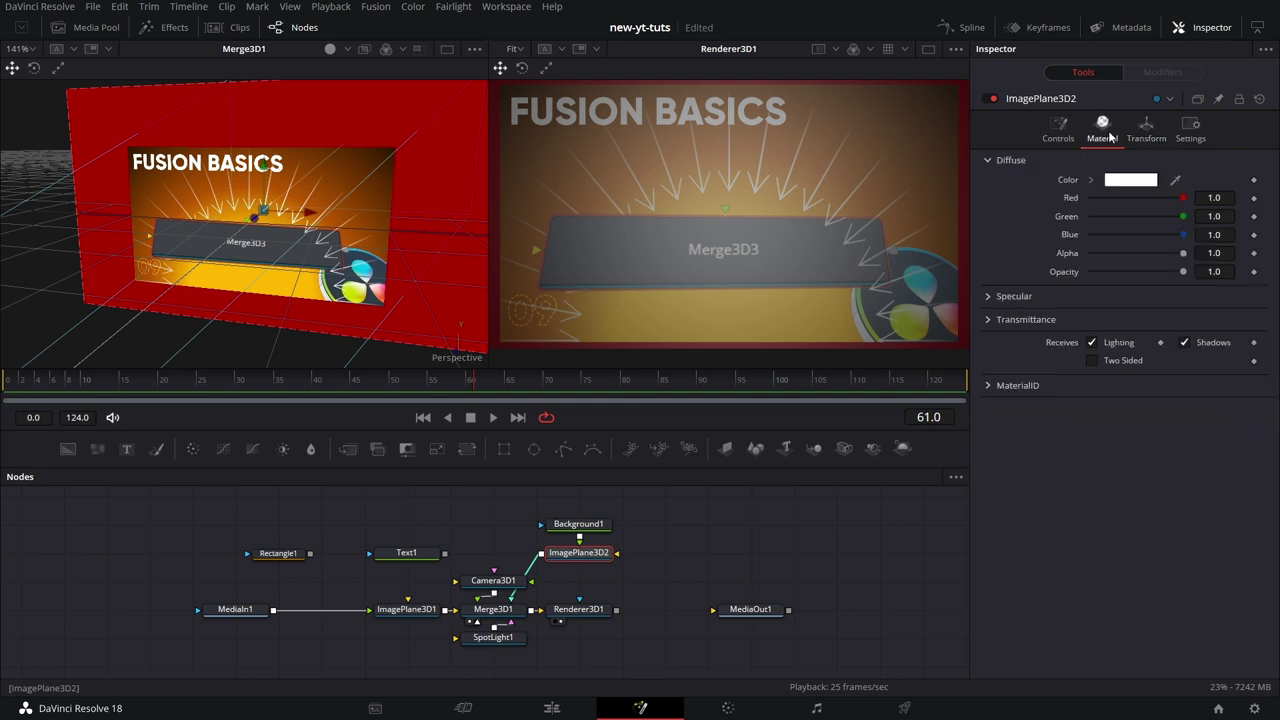
{"action": "left_click", "coordinate": [1136, 181]}
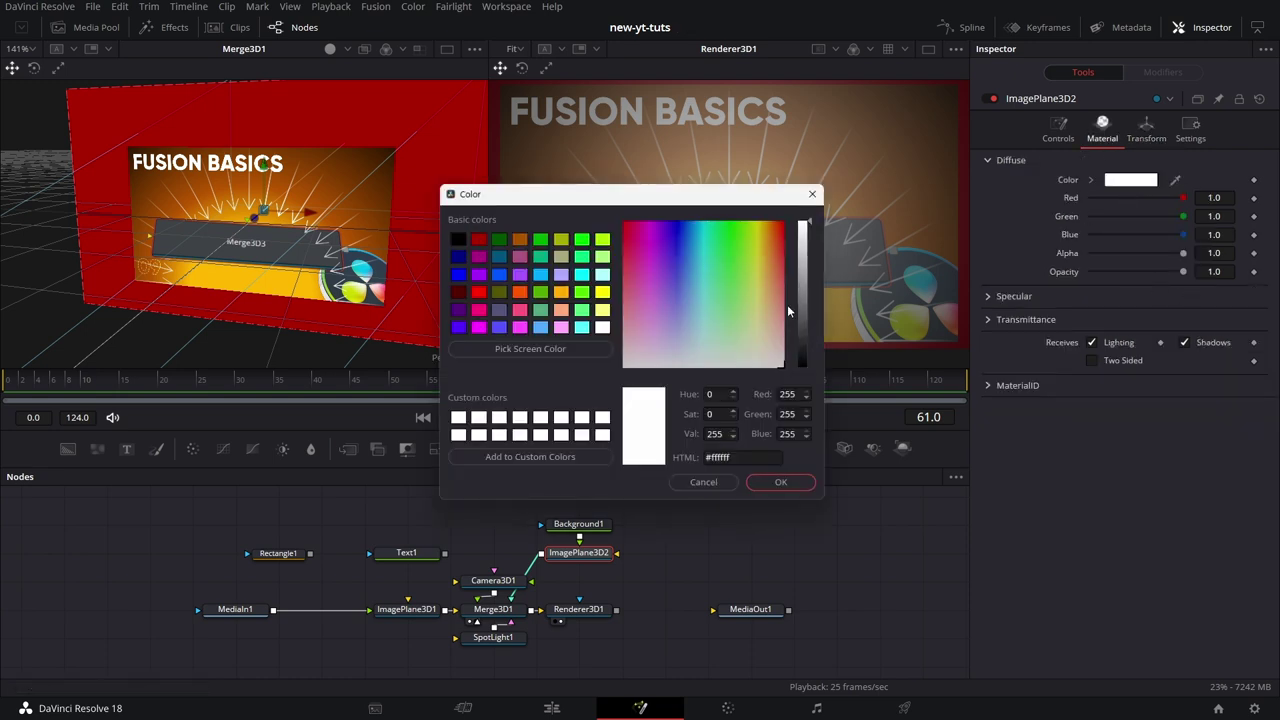
{"action": "left_click", "coordinate": [756, 228]}
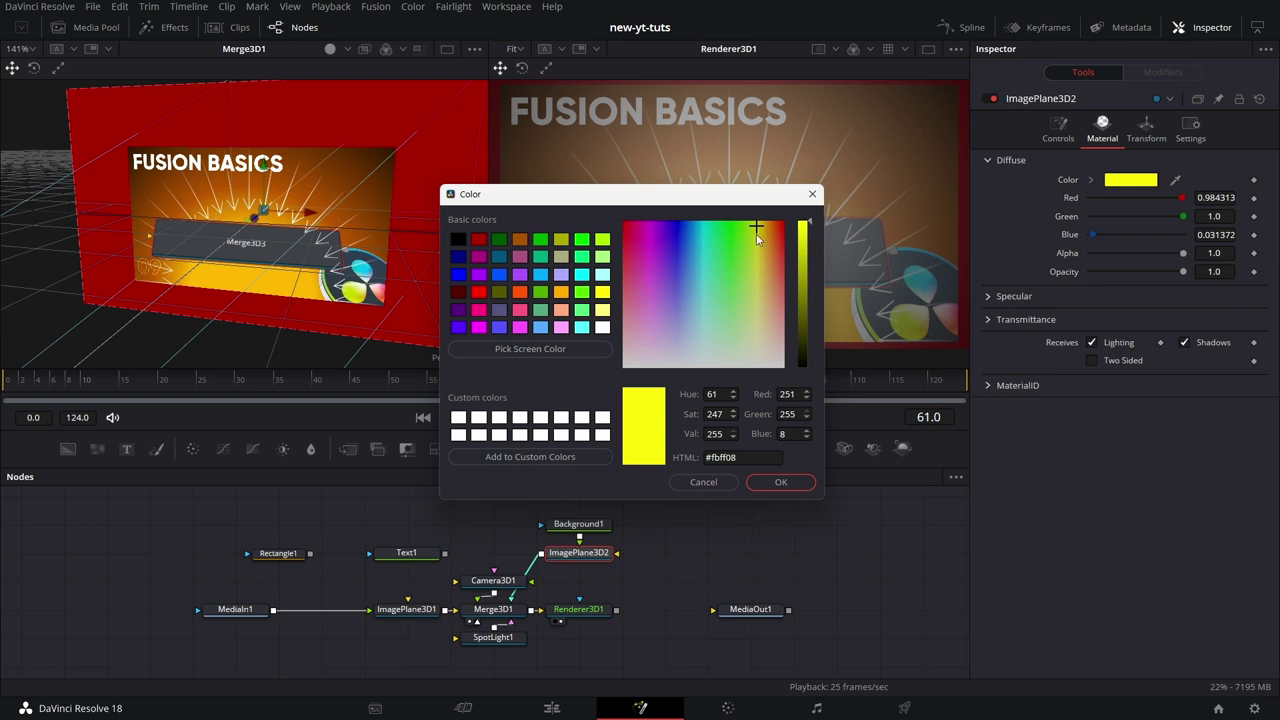
{"action": "left_click", "coordinate": [780, 481]}
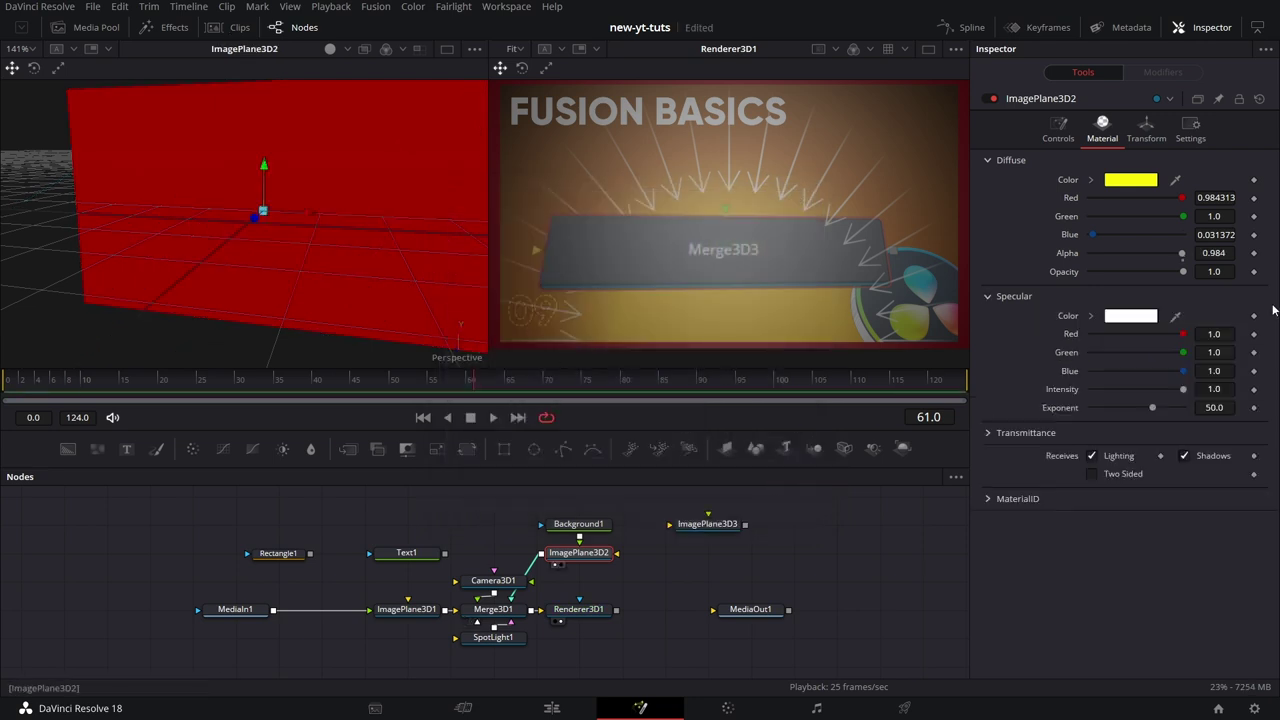
- Test a lower diffuse alpha, then restore full alpha and reset Red and Green to 1.0
{"action": "left_click_drag", "start_coordinate": [1182, 254], "coordinate": [1098, 266]}
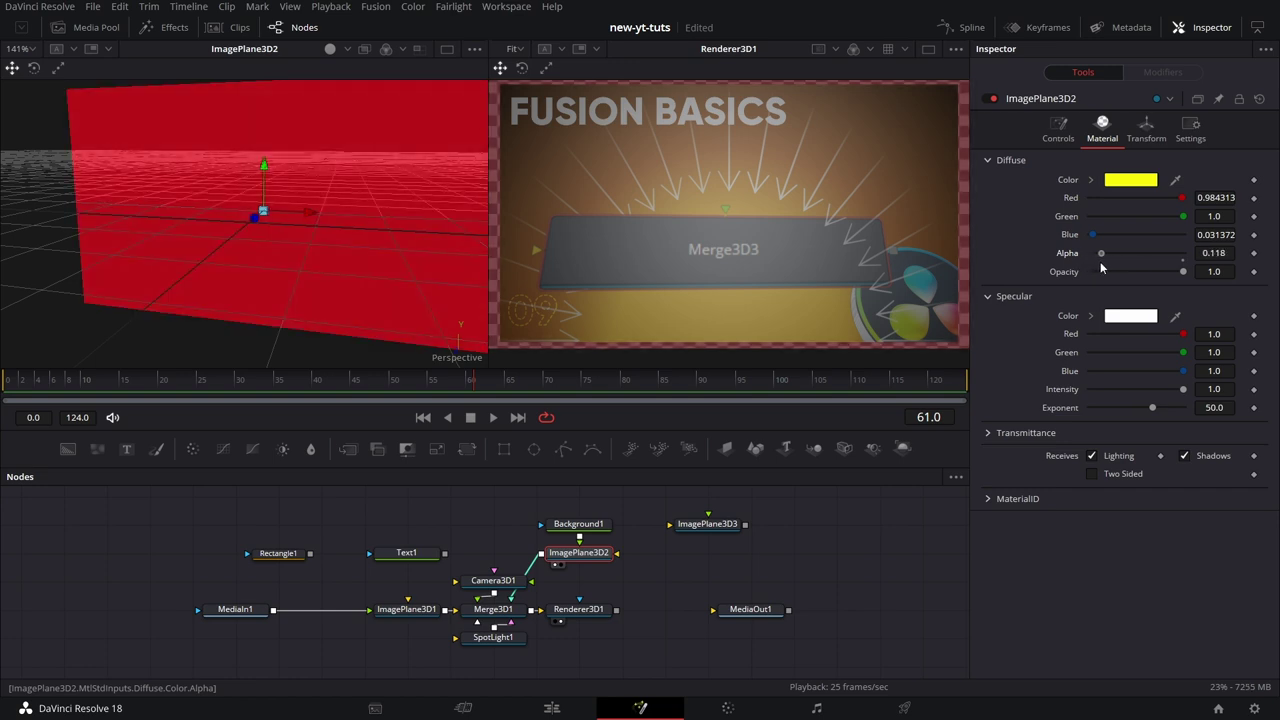
{"action": "left_click_drag", "start_coordinate": [1181, 265], "coordinate": [1208, 274]}
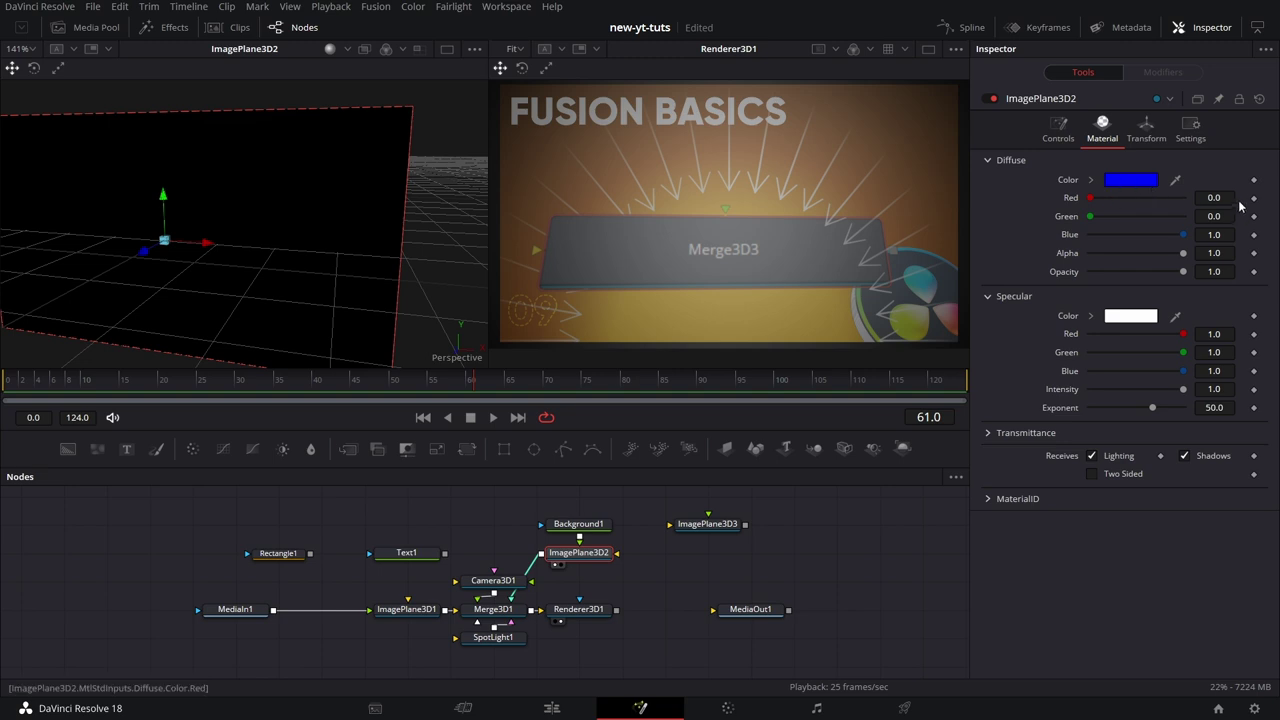
{"action": "double_click", "coordinate": [1065, 200]}
{"action": "double_click", "coordinate": [1065, 216]}
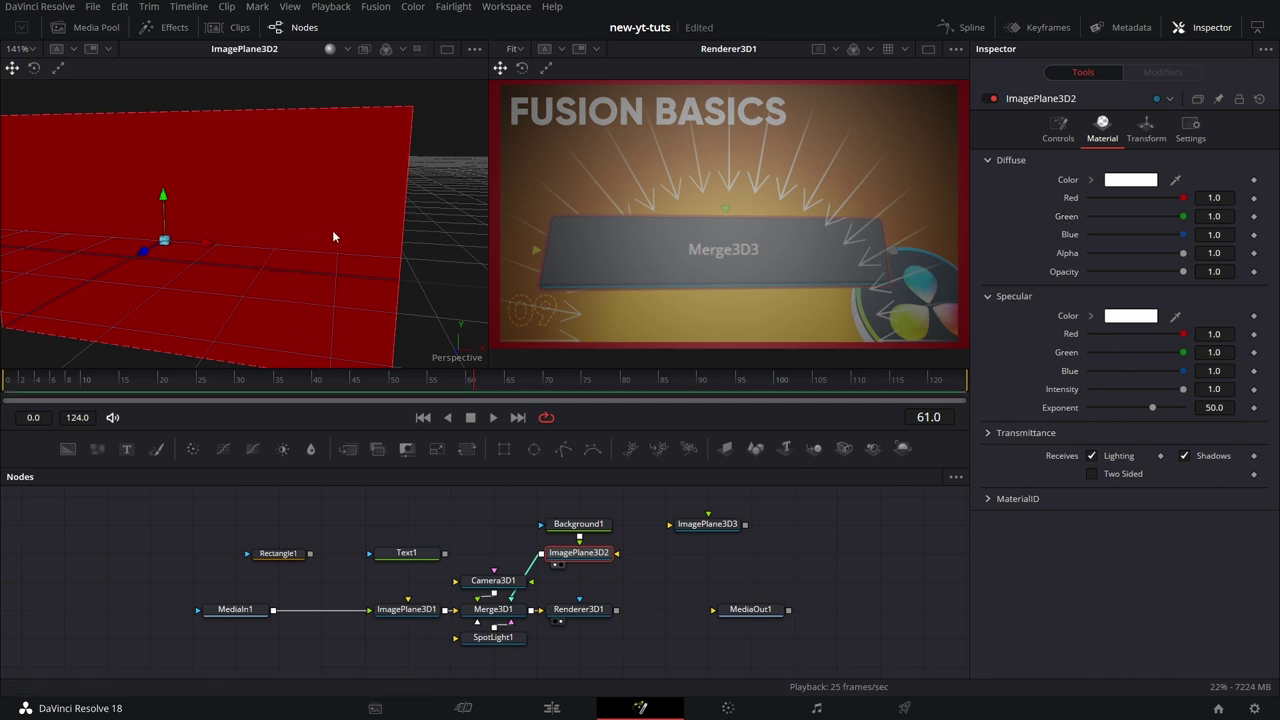
{"action": "left_click_drag", "start_coordinate": [332, 230], "coordinate": [250, 340]}
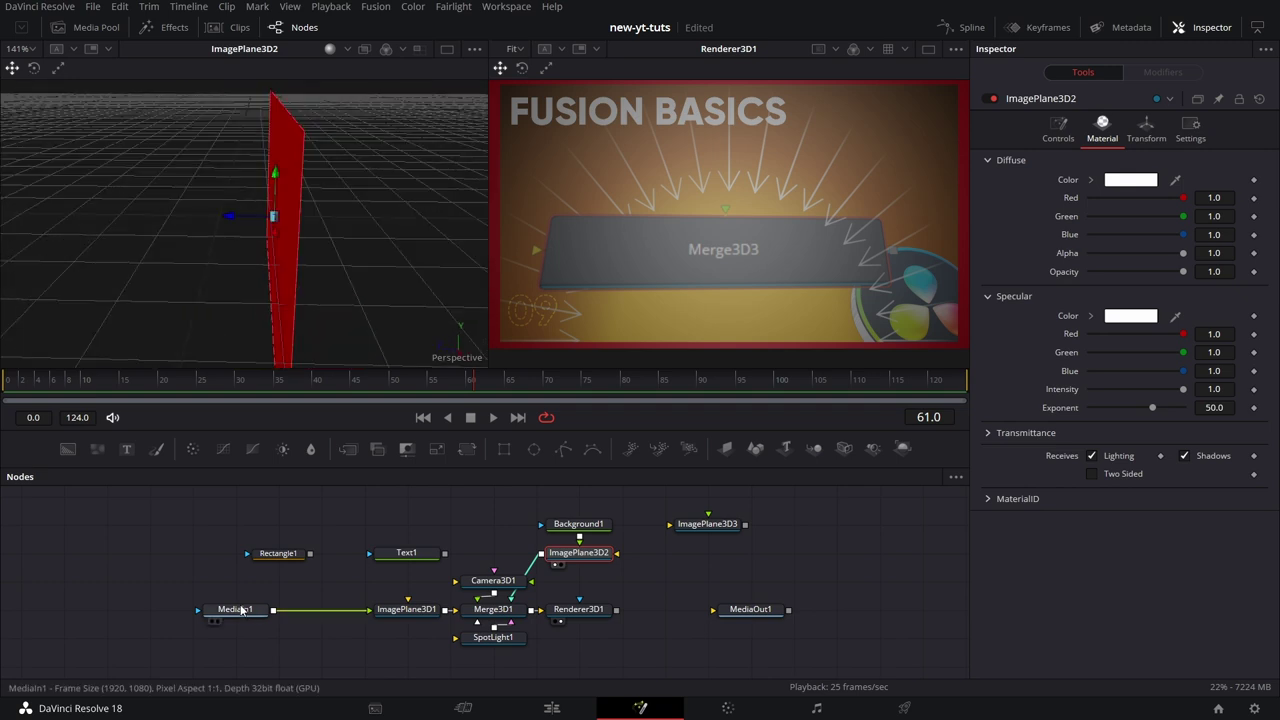
- Uncheck Cull Faces Back on ImagePlane3D1 and orbit to see its texture from behind
{"action": "key", "text": "1"}
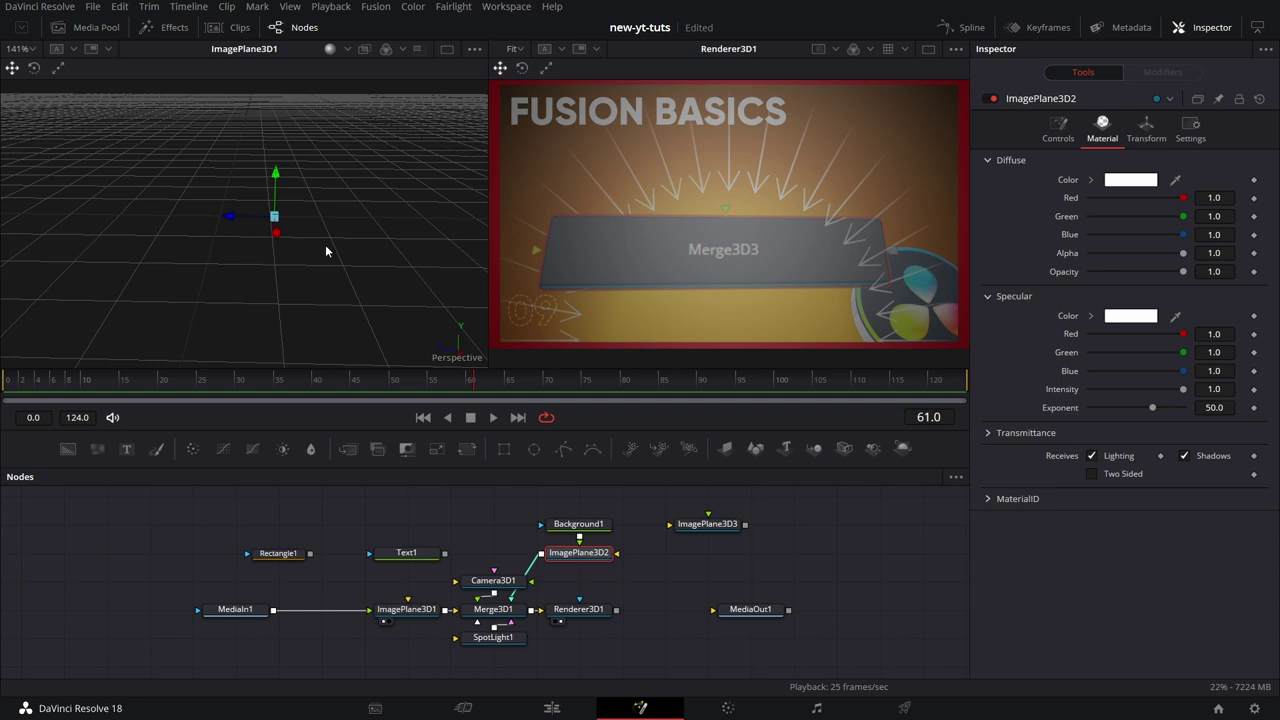
{"action": "left_click_drag", "start_coordinate": [325, 251], "coordinate": [310, 350]}
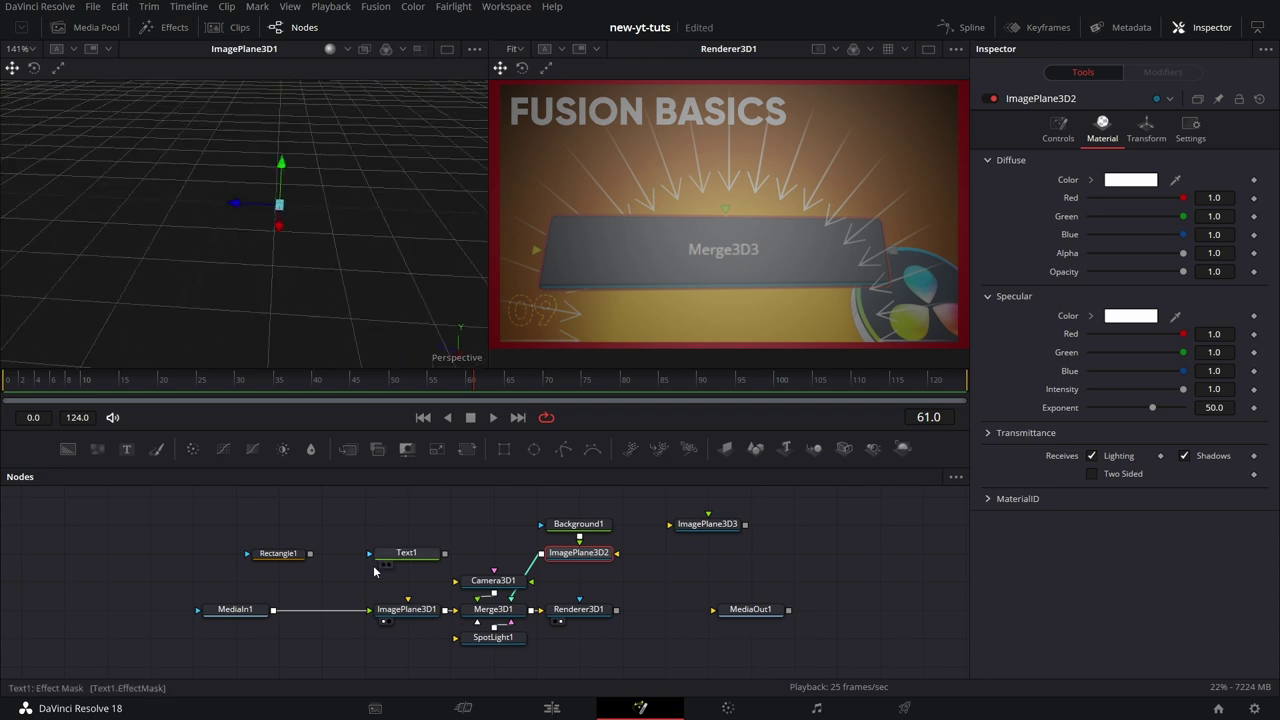
{"action": "left_click", "coordinate": [420, 611]}
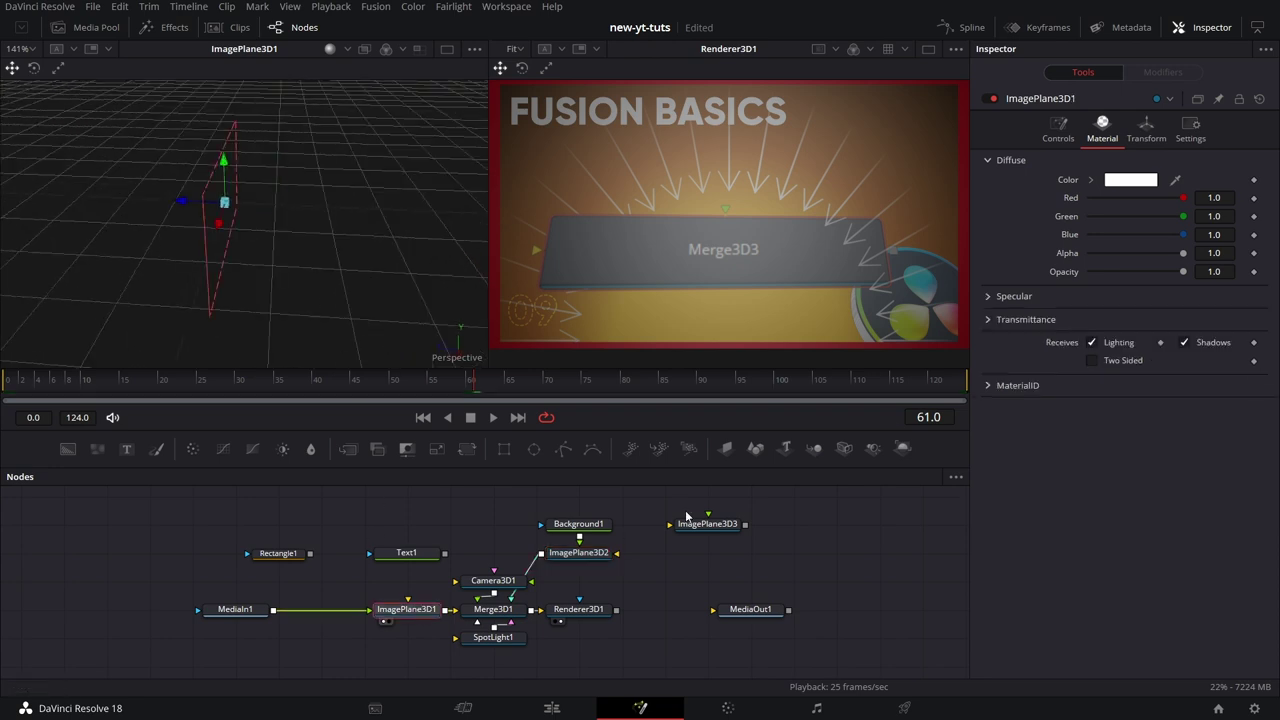
{"action": "left_click", "coordinate": [1058, 130]}
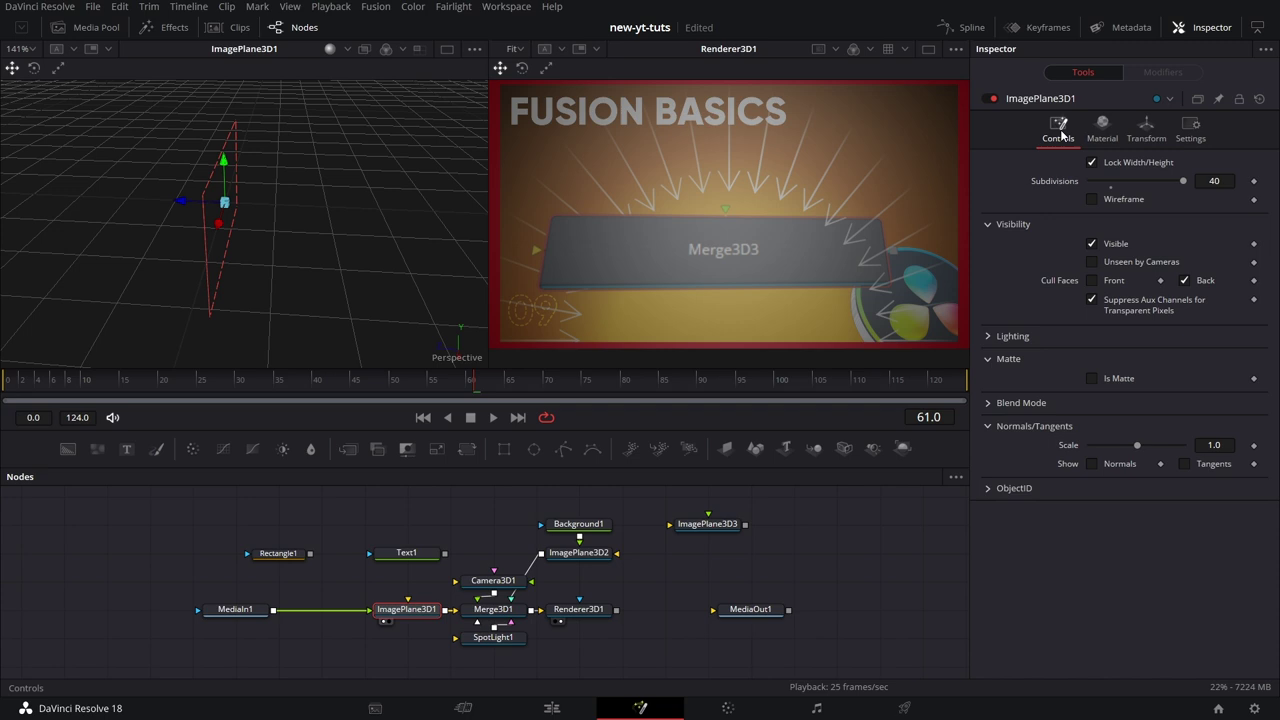
{"action": "left_click", "coordinate": [1182, 281]}
{"action": "left_click_drag", "start_coordinate": [236, 247], "coordinate": [145, 333]}
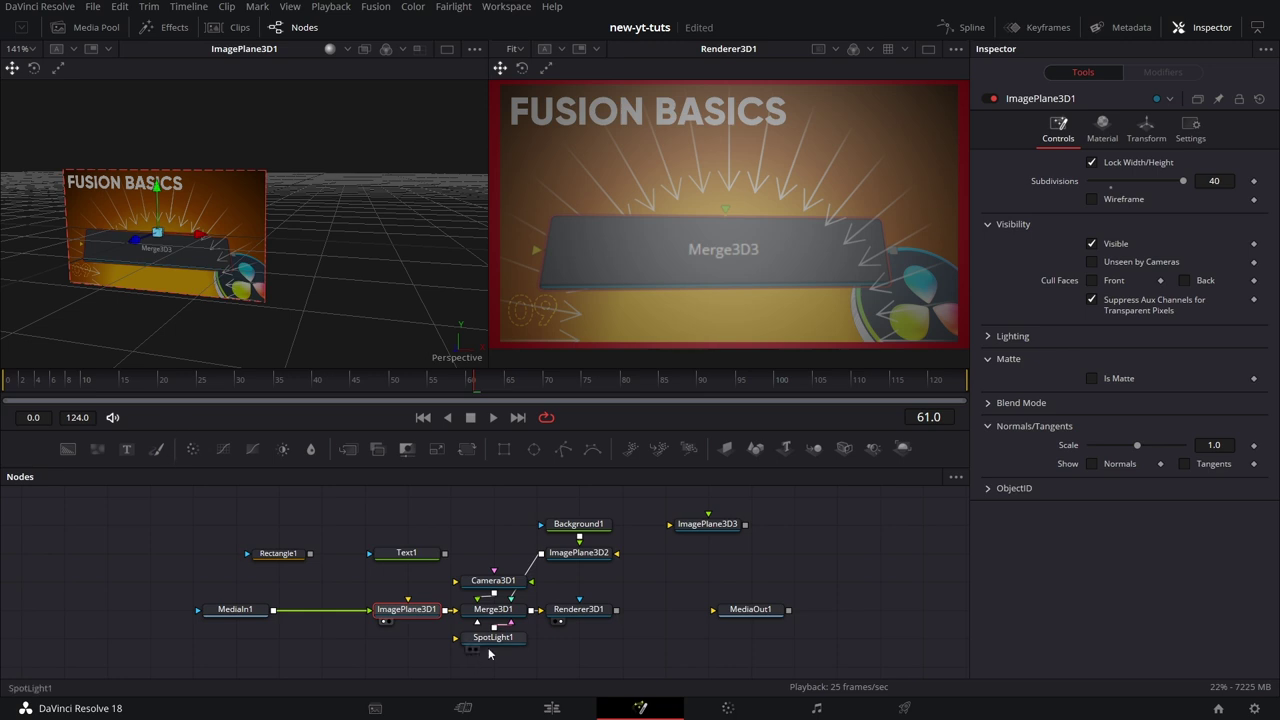
- Rotate ImagePlane3D1 to Y -366.3 and enable Two Sided lighting so its back face renders textured
{"action": "left_click", "coordinate": [1144, 130]}
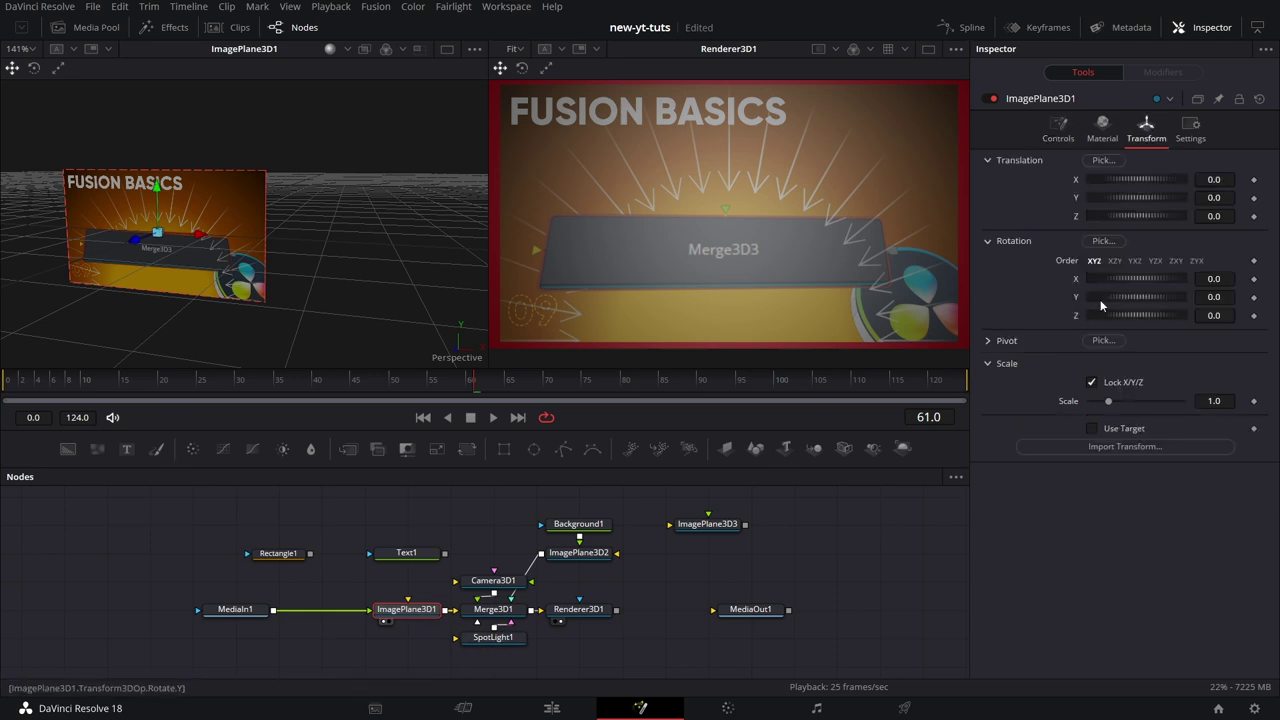
{"action": "left_click_drag", "start_coordinate": [1136, 295], "coordinate": [1104, 295]}
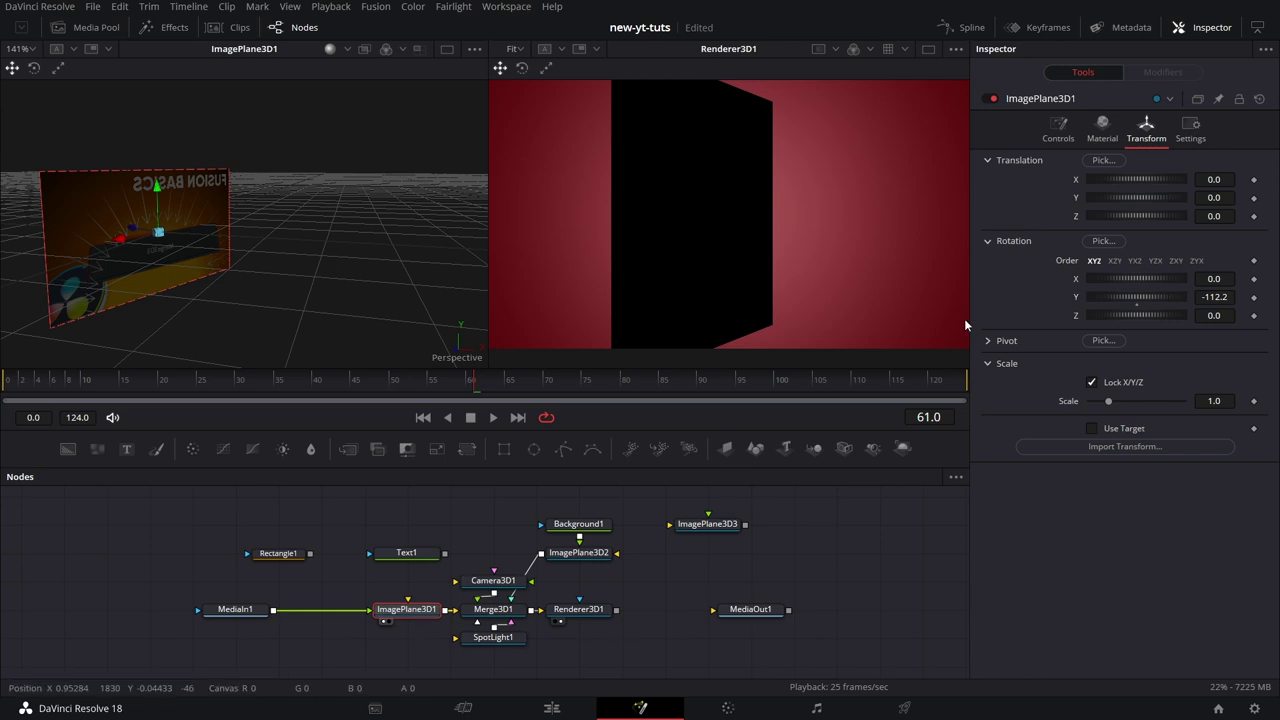
{"action": "left_click", "coordinate": [1102, 130]}
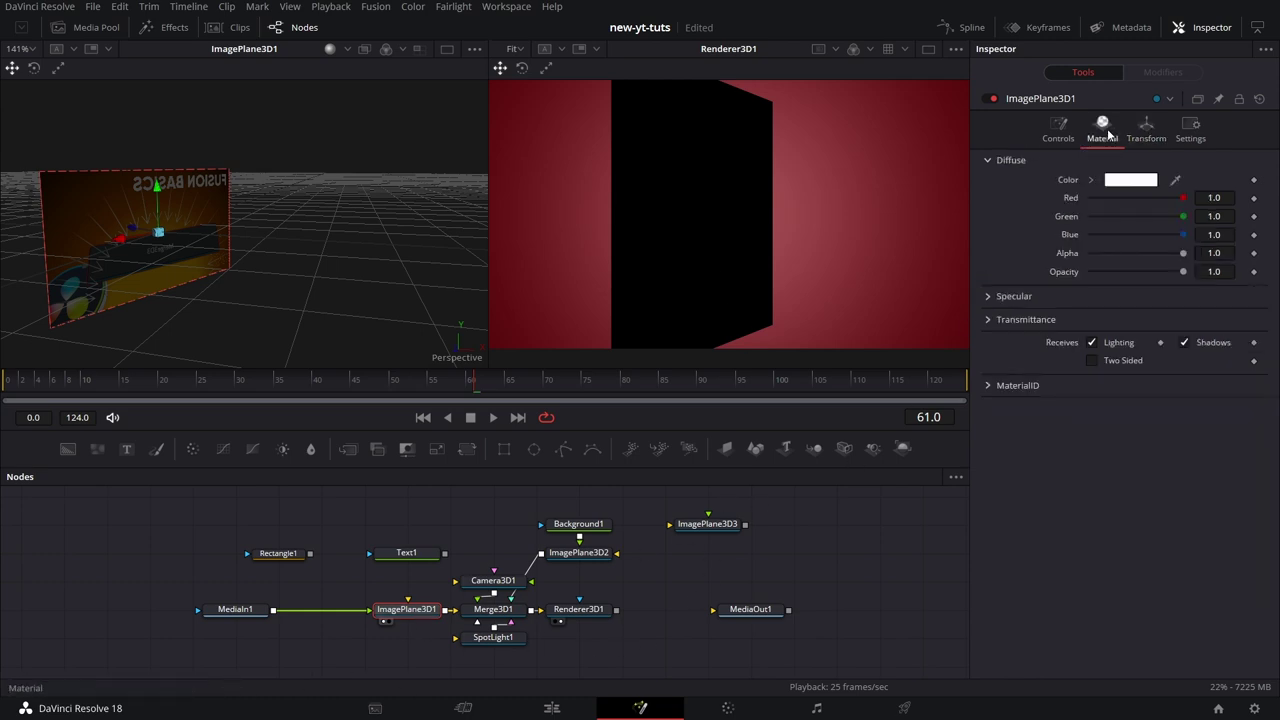
{"action": "left_click", "coordinate": [1091, 361]}
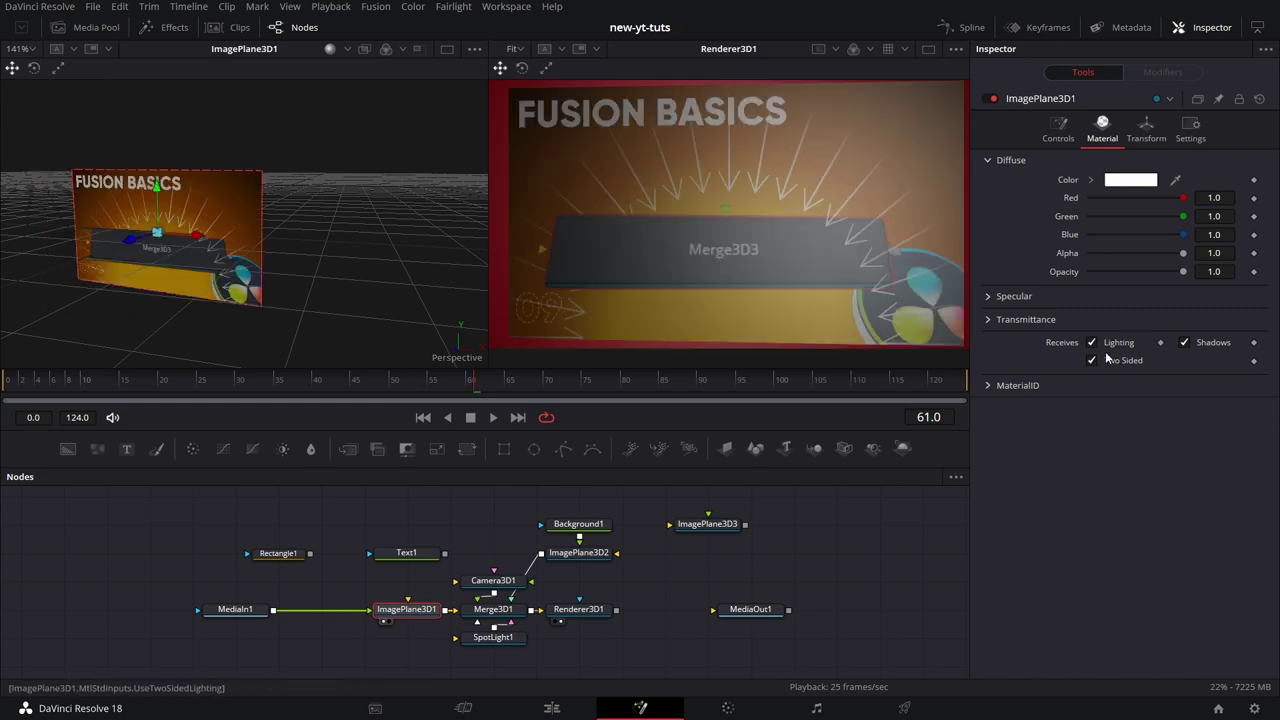
{"action": "left_click", "coordinate": [1146, 130]}
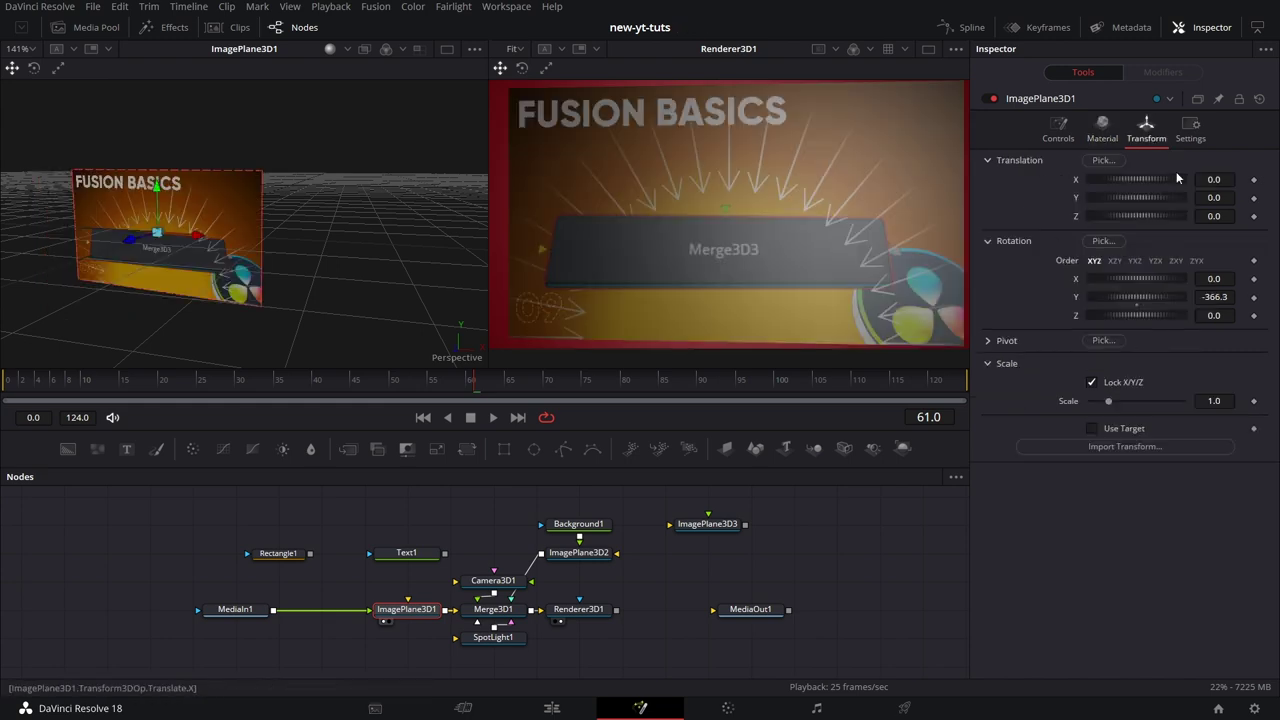
- Tweak ImagePlane3D1's rotation and pivot, ending with Z rotation -2.6, pivot reset and scale 1.772
{"action": "left_click_drag", "start_coordinate": [1108, 178], "coordinate": [1116, 213]}
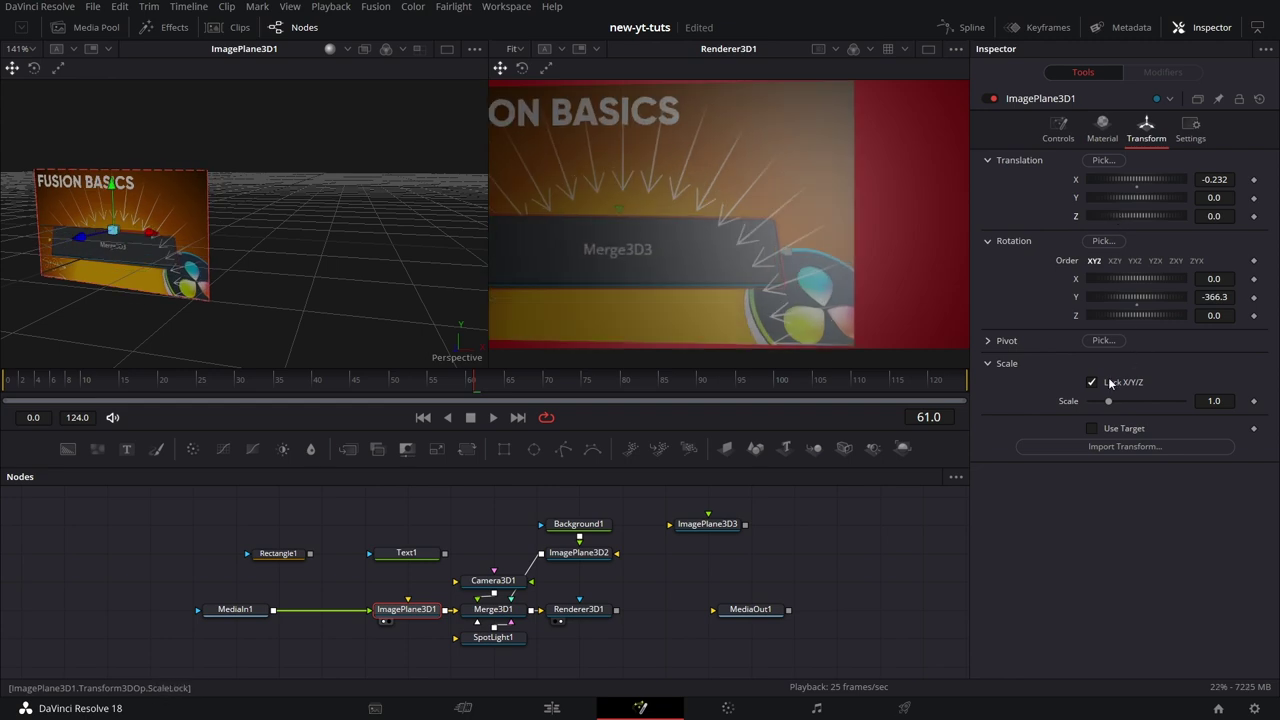
{"action": "left_click_drag", "start_coordinate": [1089, 278], "coordinate": [1114, 313]}
{"action": "double_click", "coordinate": [1095, 297]}
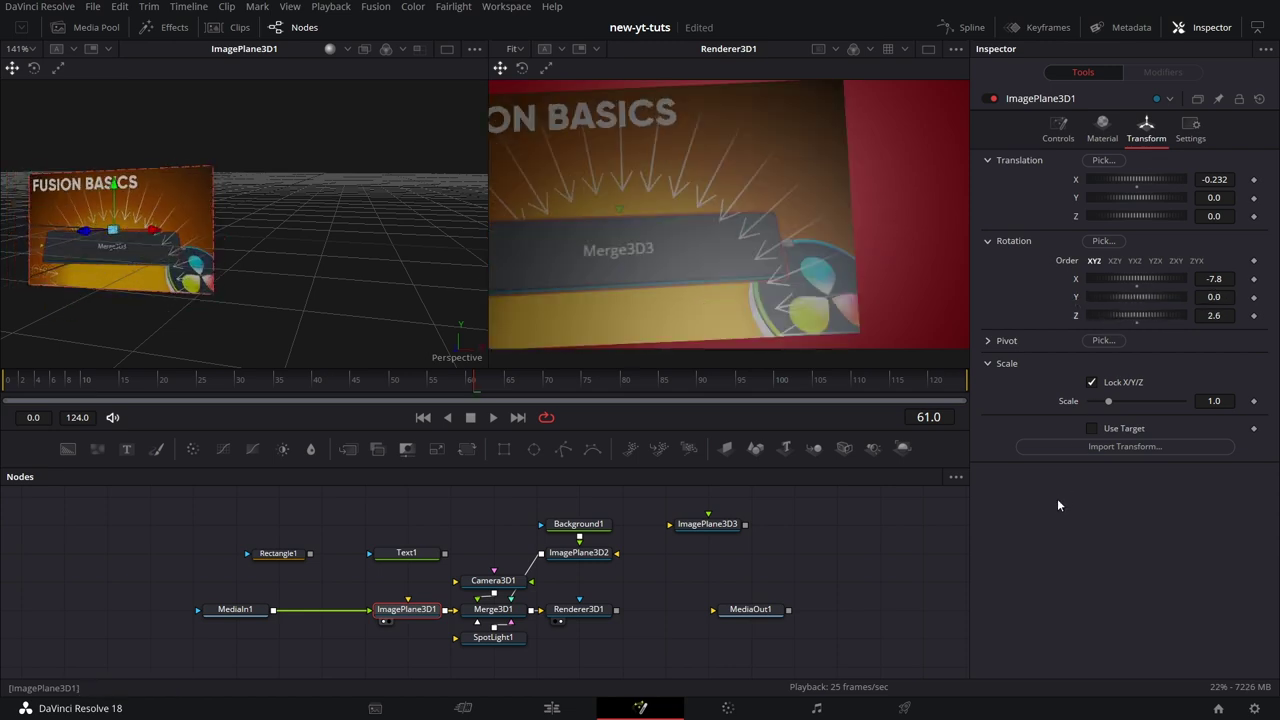
{"action": "left_click", "coordinate": [996, 342]}
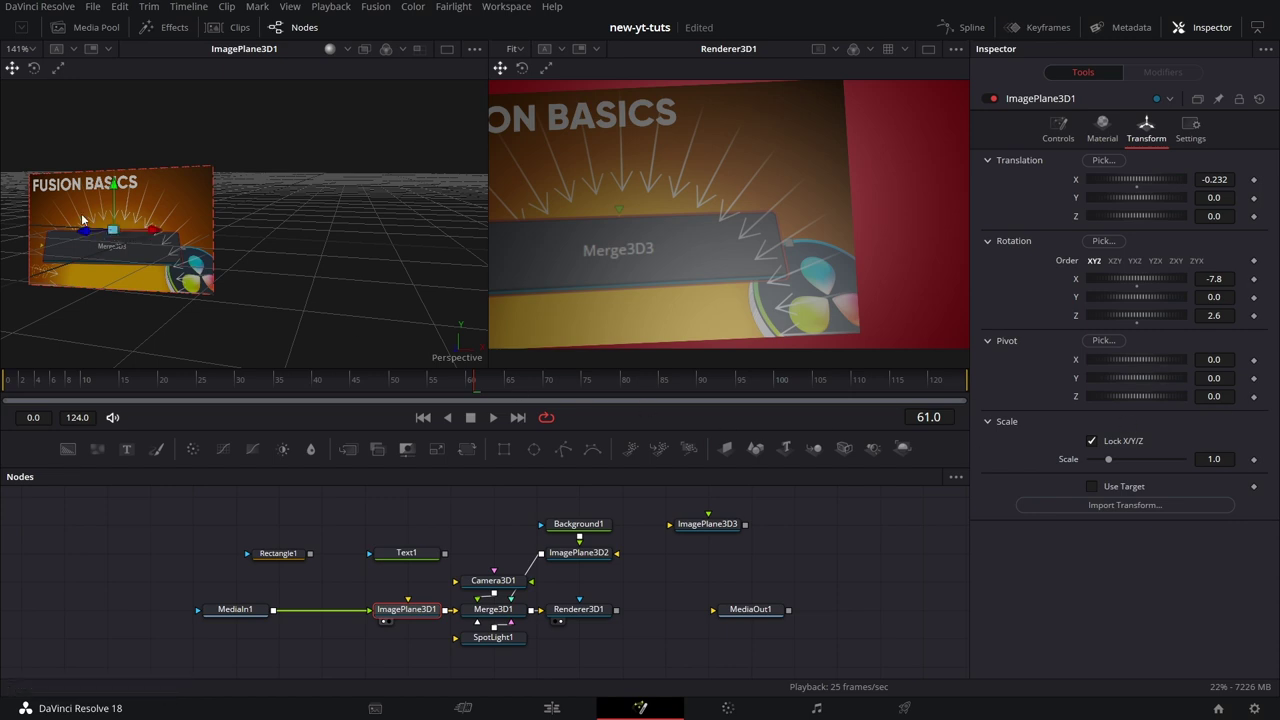
{"action": "left_click_drag", "start_coordinate": [1148, 359], "coordinate": [1128, 362]}
{"action": "left_click_drag", "start_coordinate": [1213, 378], "coordinate": [1156, 388]}
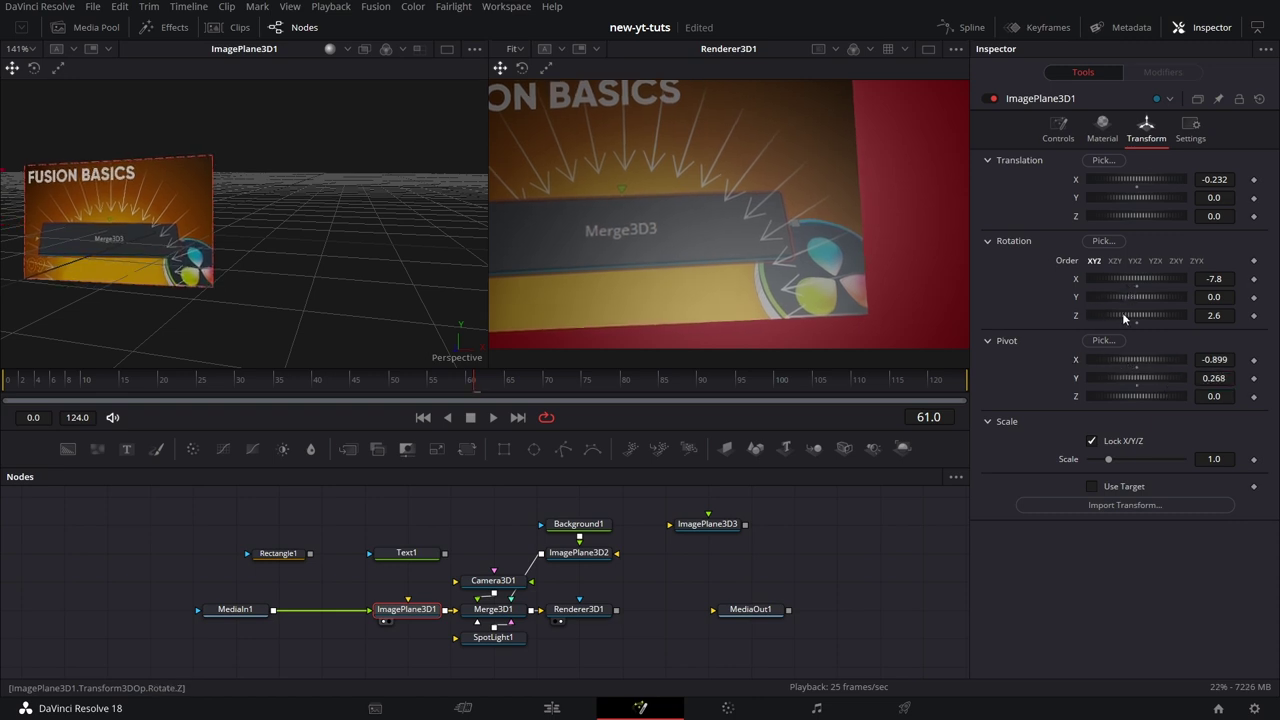
{"action": "left_click_drag", "start_coordinate": [1122, 312], "coordinate": [1121, 317]}
{"action": "left_click_drag", "start_coordinate": [244, 223], "coordinate": [368, 212]}
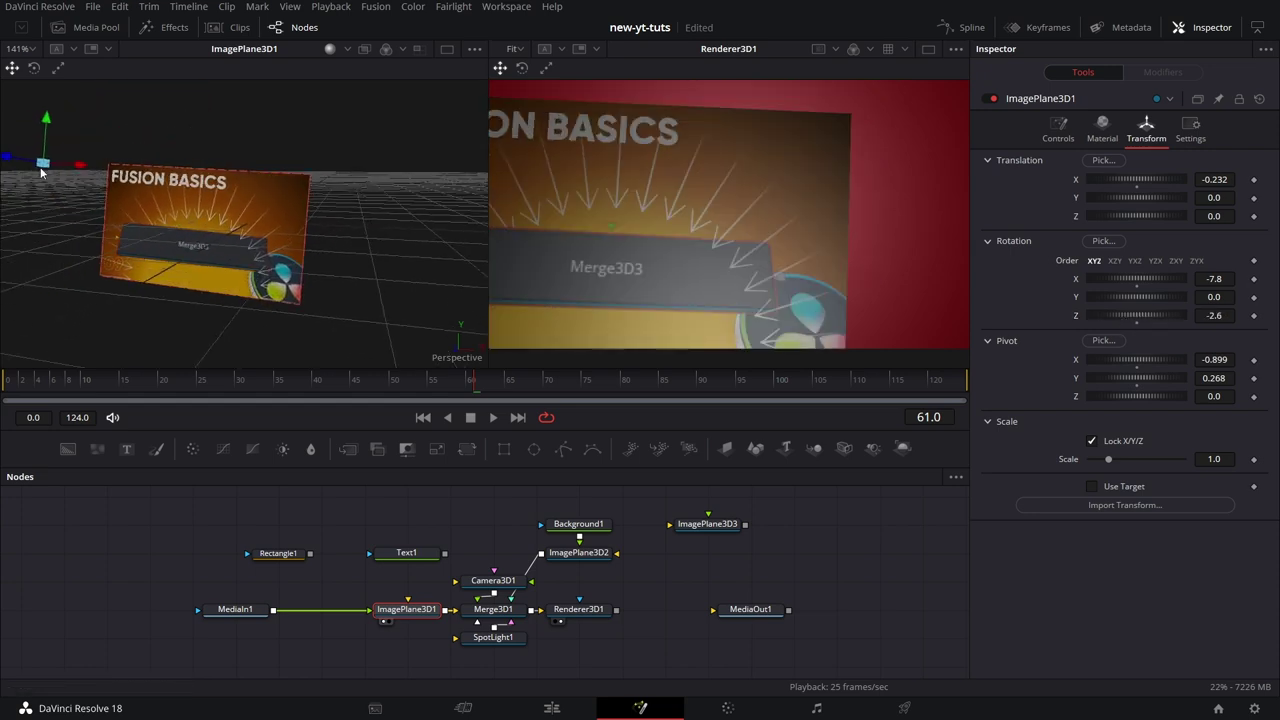
{"action": "double_click", "coordinate": [1077, 360]}
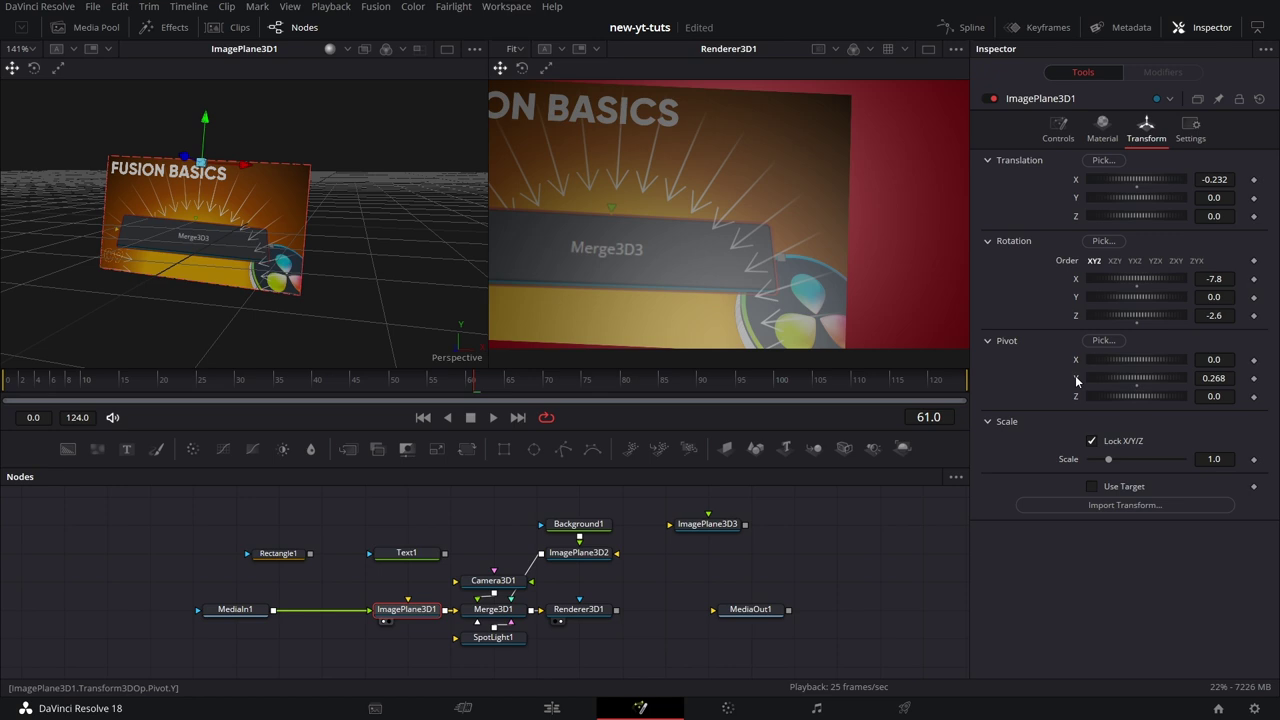
{"action": "double_click", "coordinate": [1077, 378]}
{"action": "left_click_drag", "start_coordinate": [1110, 463], "coordinate": [1124, 462]}
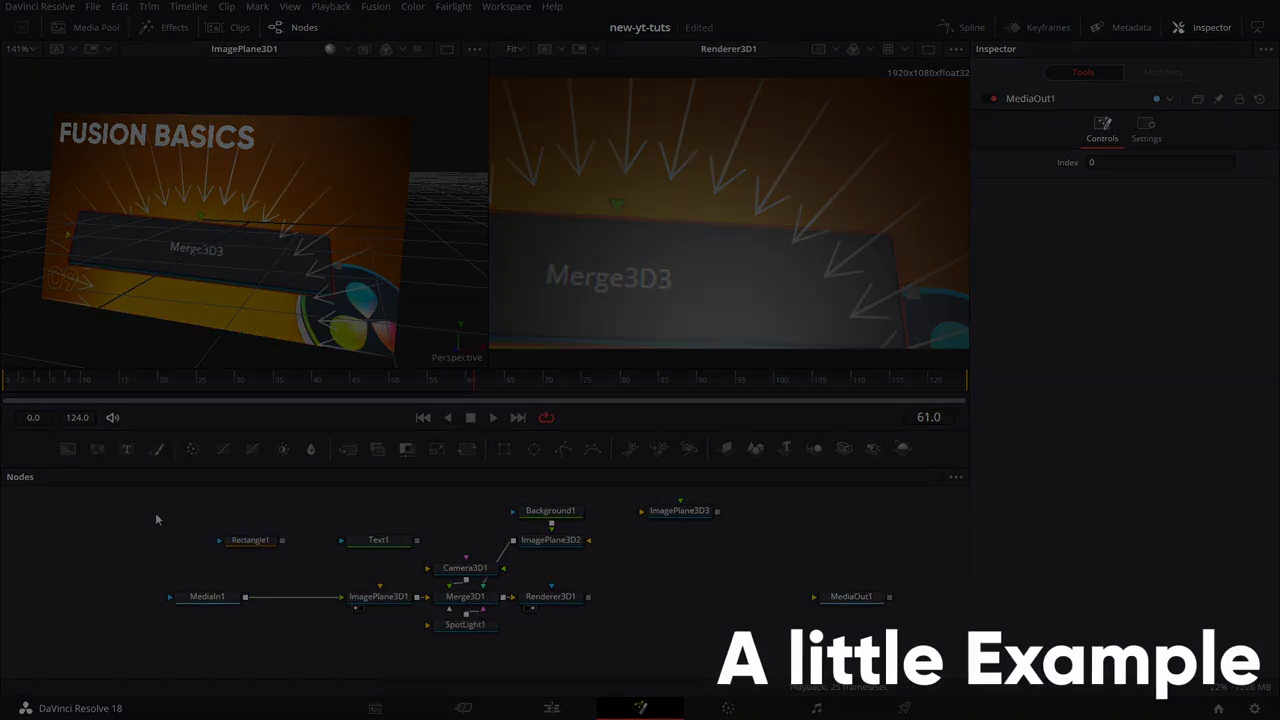
- Delete every node except MediaOut1 and add a fresh ImagePlane3D node
{"action": "left_click_drag", "start_coordinate": [155, 519], "coordinate": [724, 666]}
{"action": "key", "text": "Delete"}
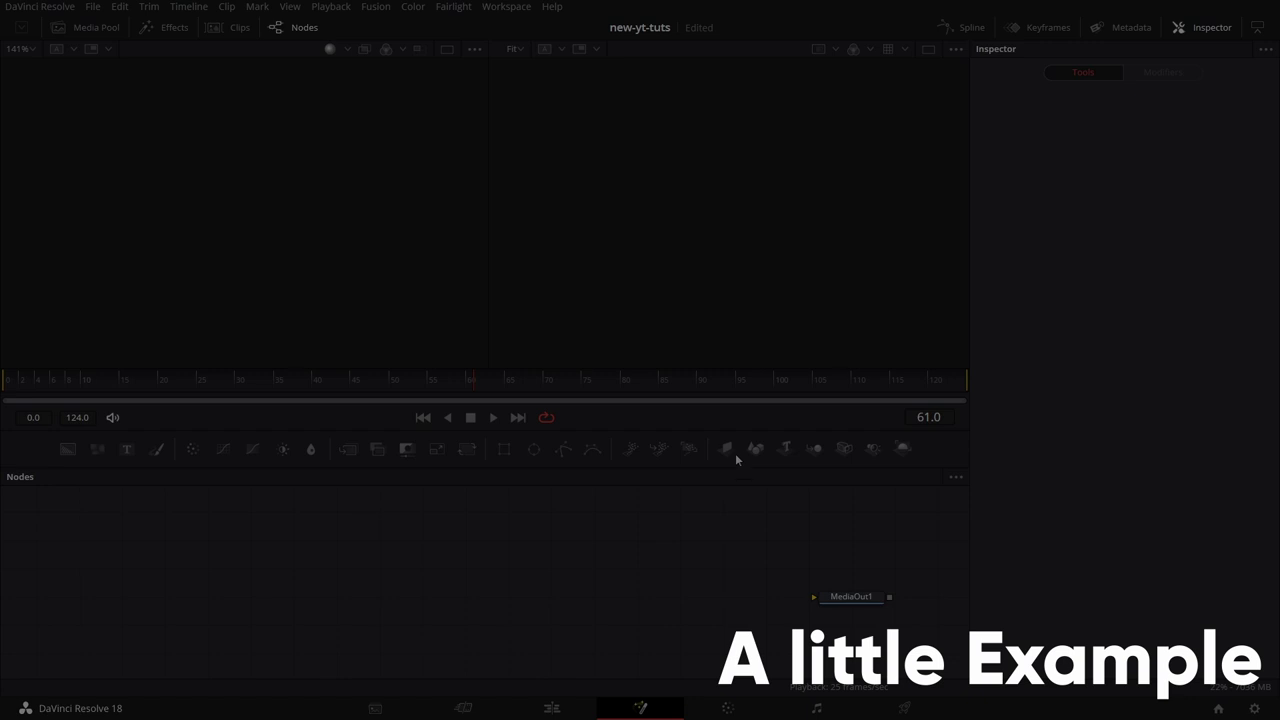
{"action": "left_click_drag", "start_coordinate": [735, 459], "coordinate": [285, 592]}
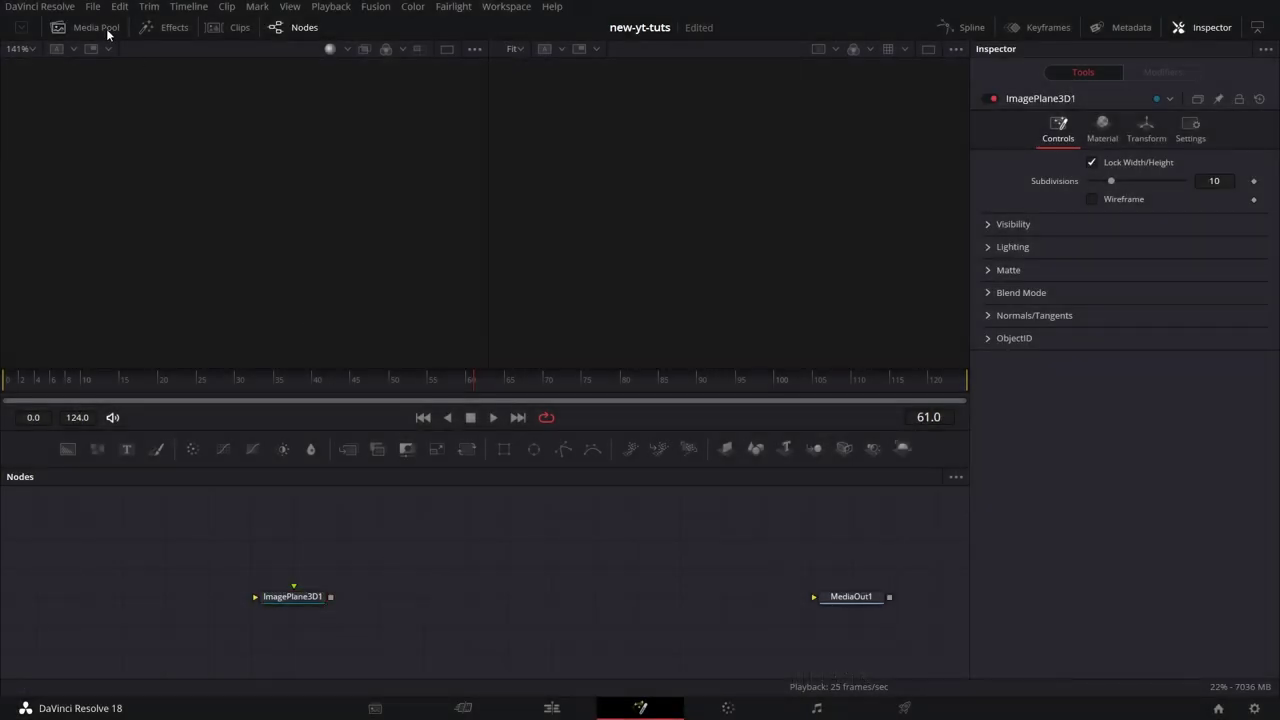
- Add Triangle and Background nodes from the Mask tools and use Triangle1 as Background1's mask
{"action": "left_click", "coordinate": [157, 29]}
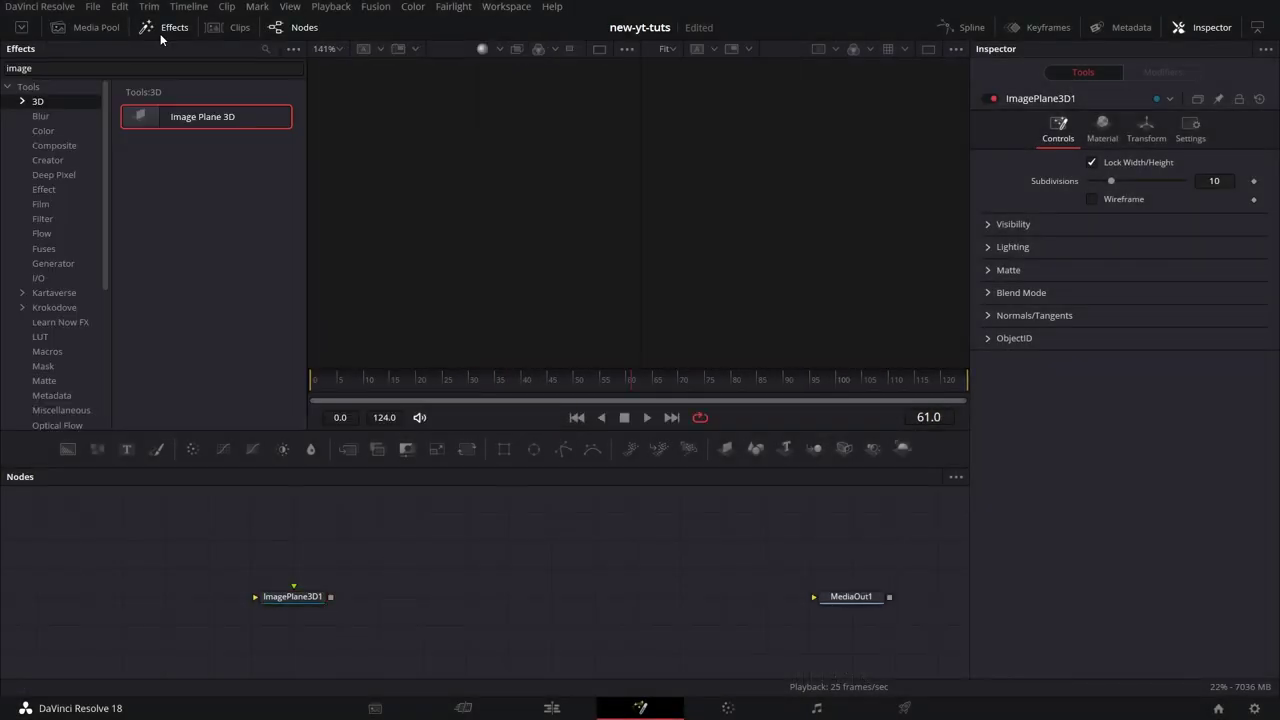
{"action": "left_click", "coordinate": [45, 366]}
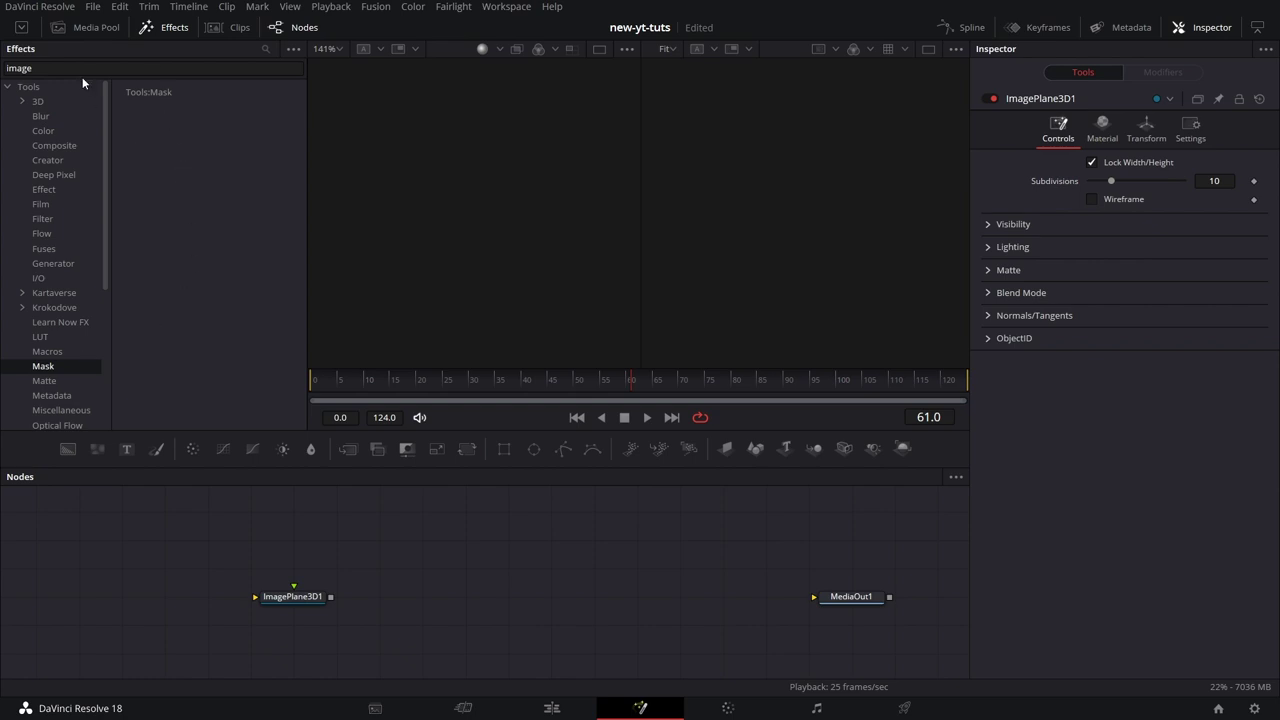
{"action": "key", "text": "BackSpace"}
{"action": "key", "text": "BackSpace"}
{"action": "key", "text": "BackSpace"}
{"action": "key", "text": "BackSpace"}
{"action": "key", "text": "BackSpace"}
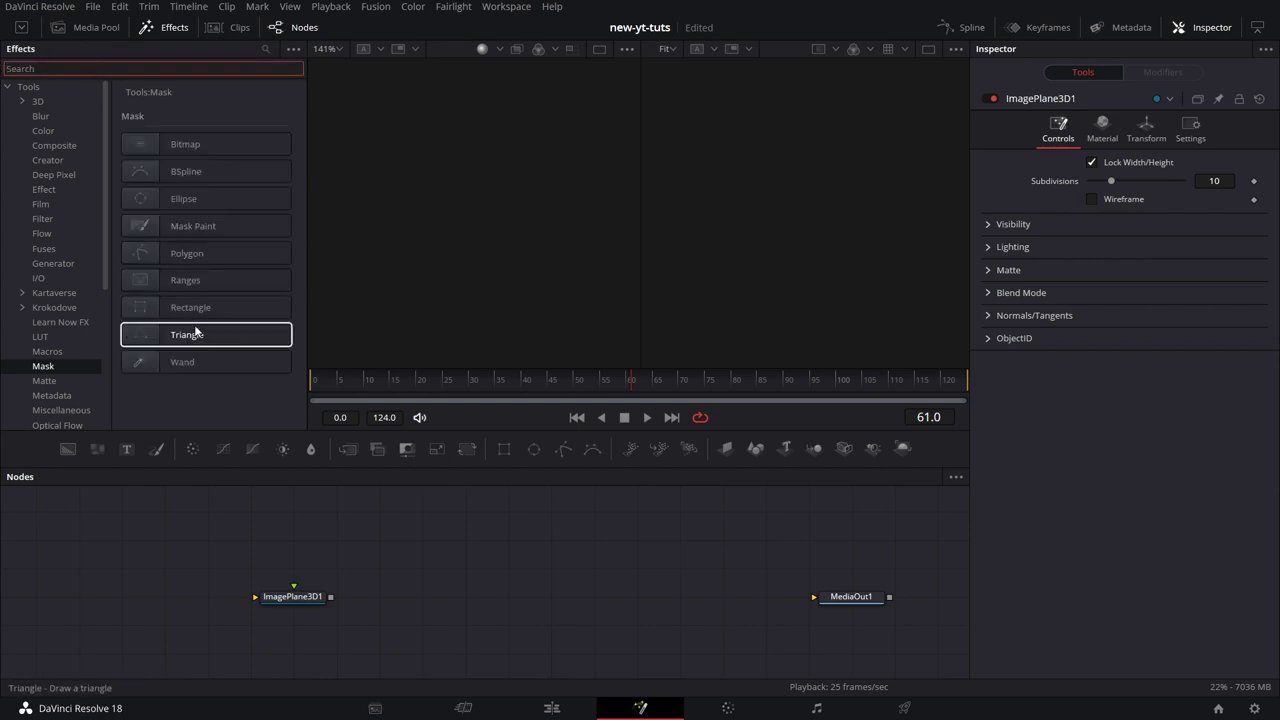
{"action": "left_click_drag", "start_coordinate": [200, 334], "coordinate": [152, 569]}
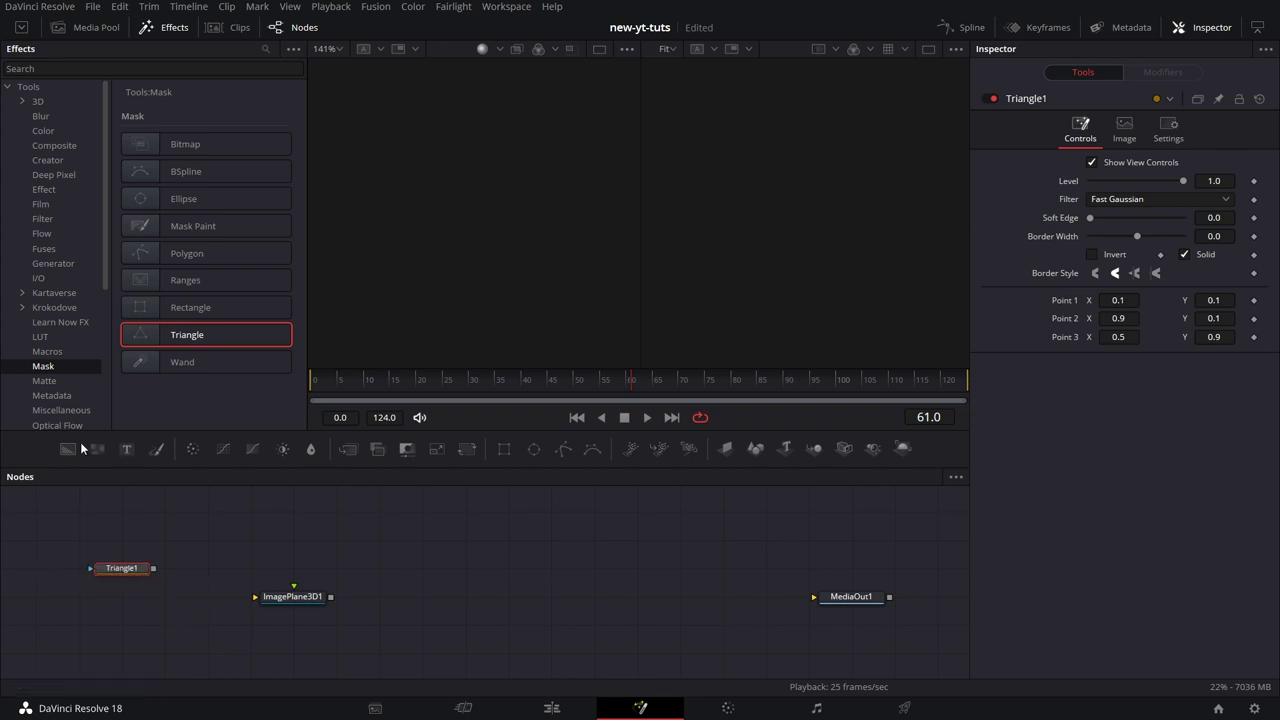
{"action": "left_click_drag", "start_coordinate": [67, 448], "coordinate": [121, 592]}
{"action": "left_click", "coordinate": [120, 568]}
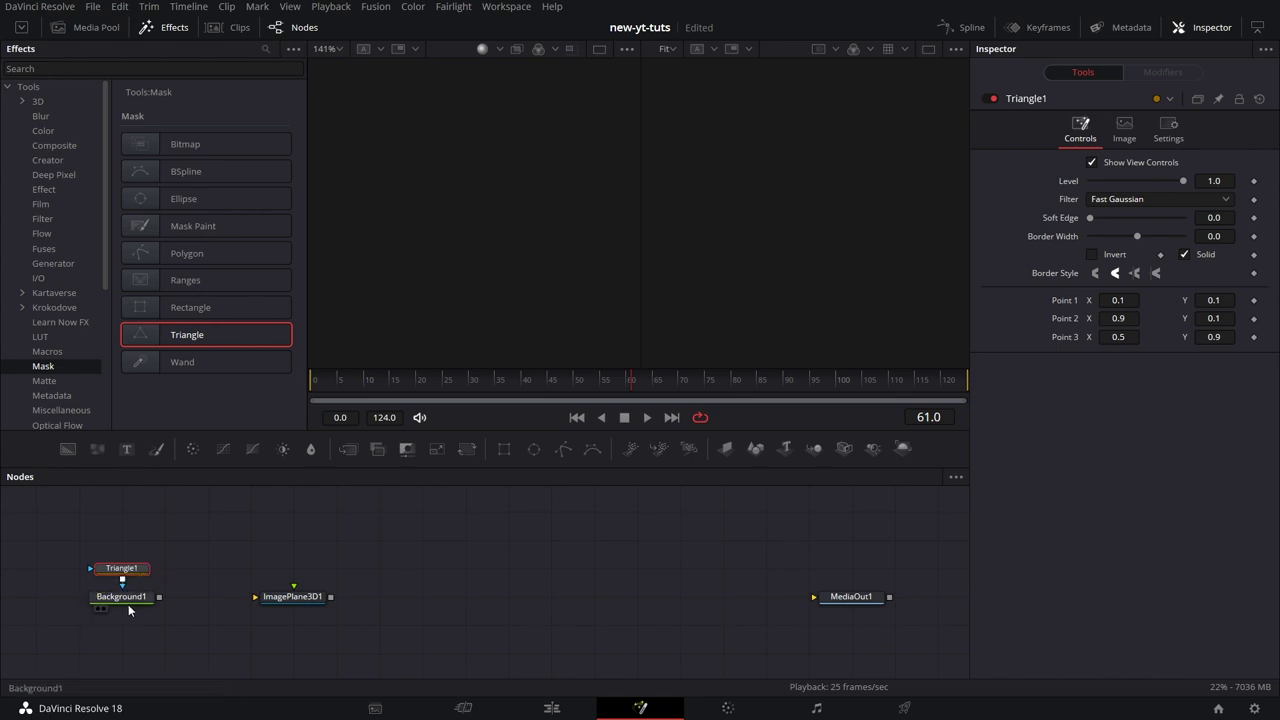
{"action": "left_click", "coordinate": [101, 607]}
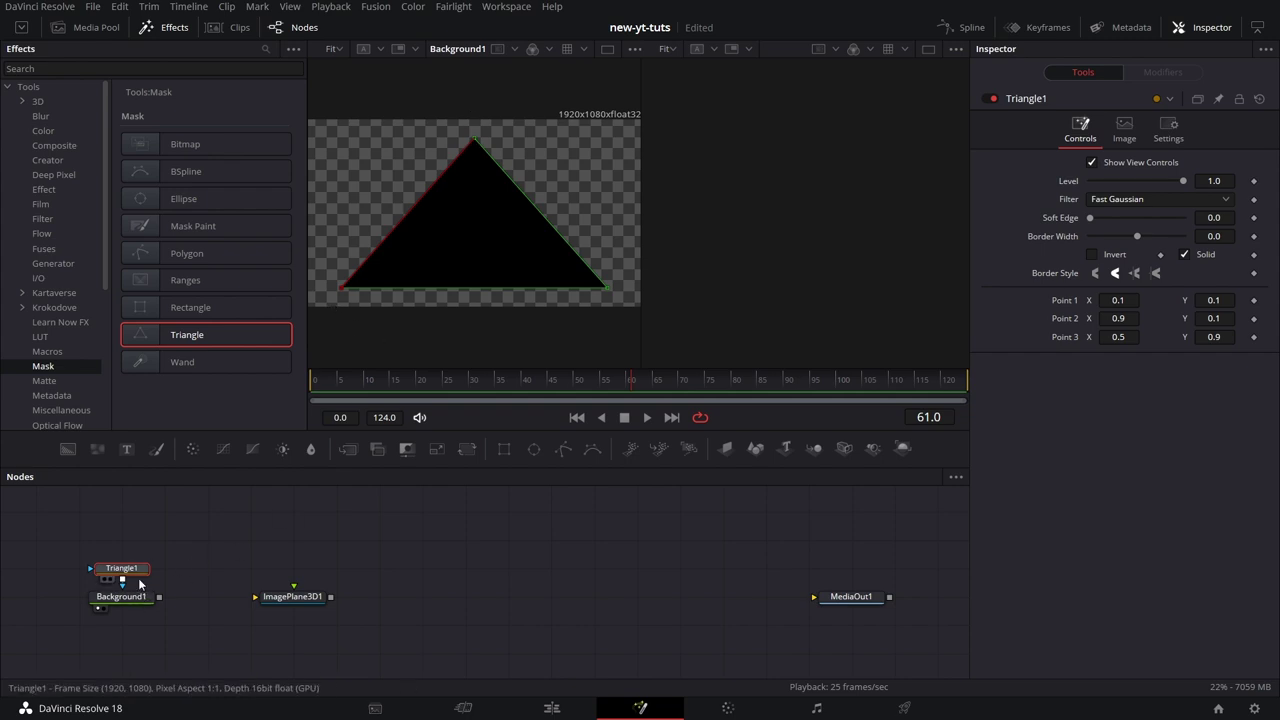
- Set the triangle points to 0.125,0 / 0.875,0 / 0.5,1 so the base sits on the bottom edge
{"action": "left_click", "coordinate": [1135, 301]}
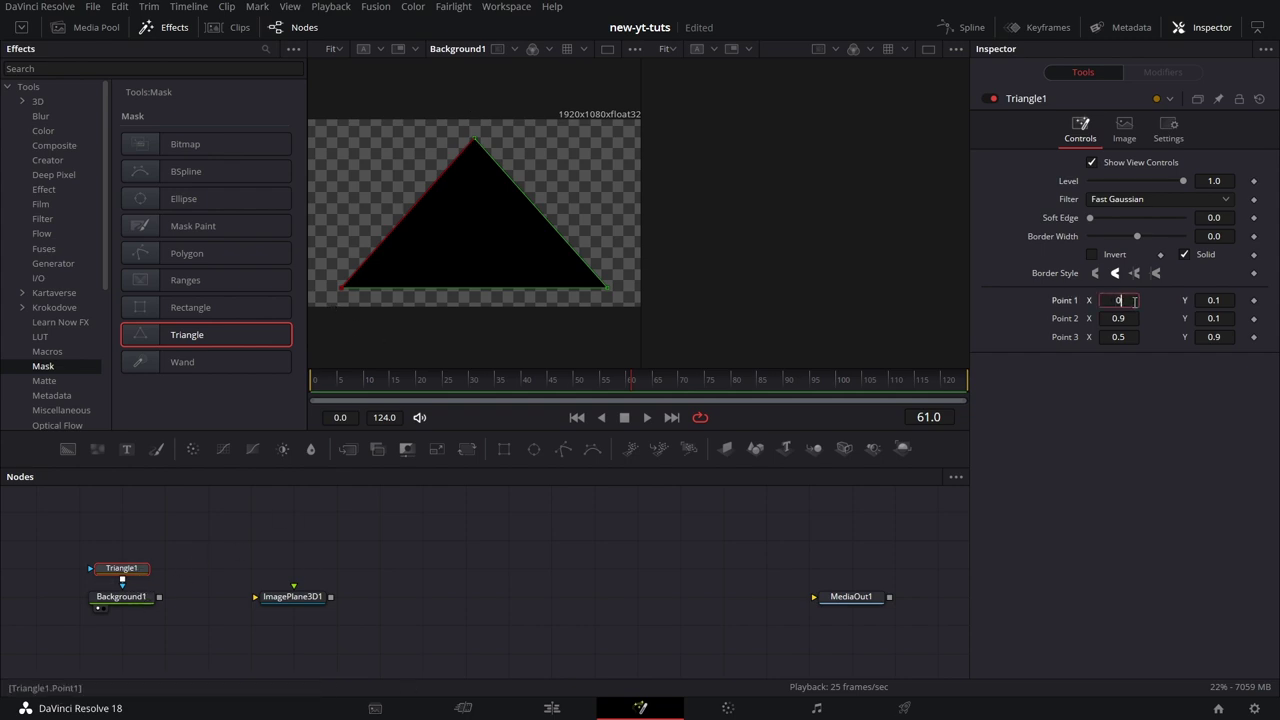
{"action": "type", "text": "0.125"}
{"action": "key", "text": "Tab"}
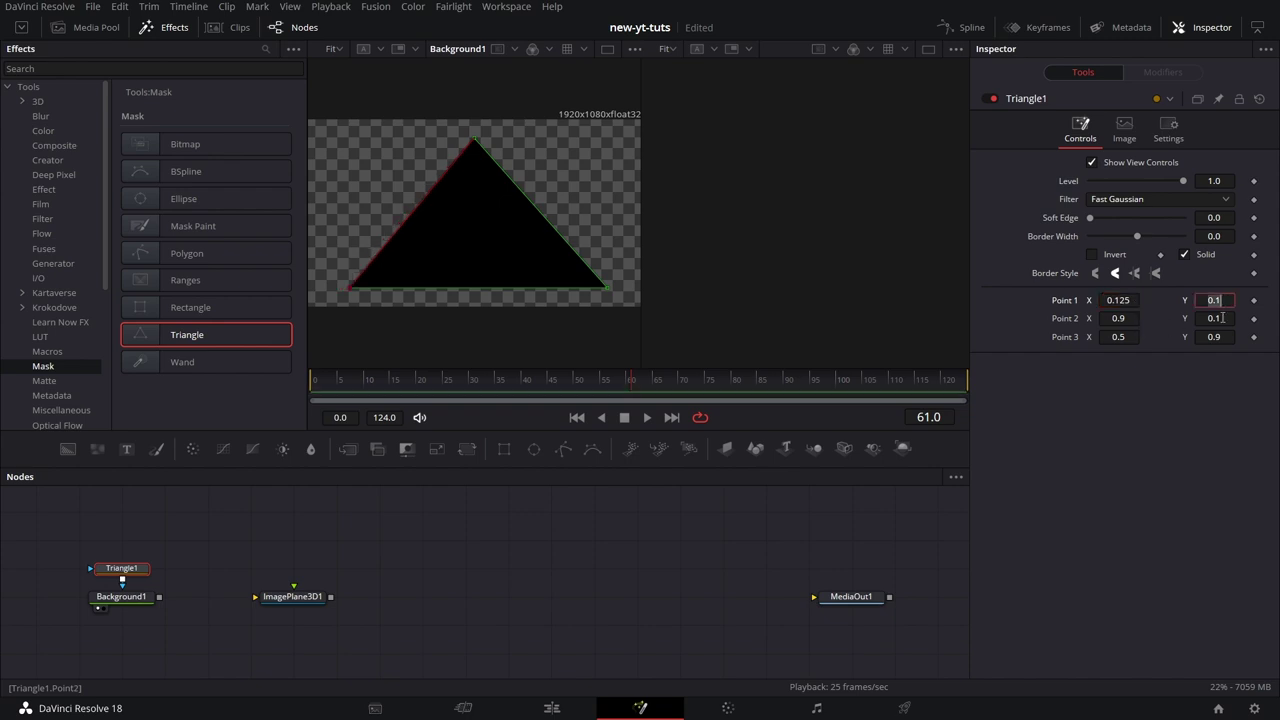
{"action": "type", "text": "0"}
{"action": "key", "text": "Tab"}
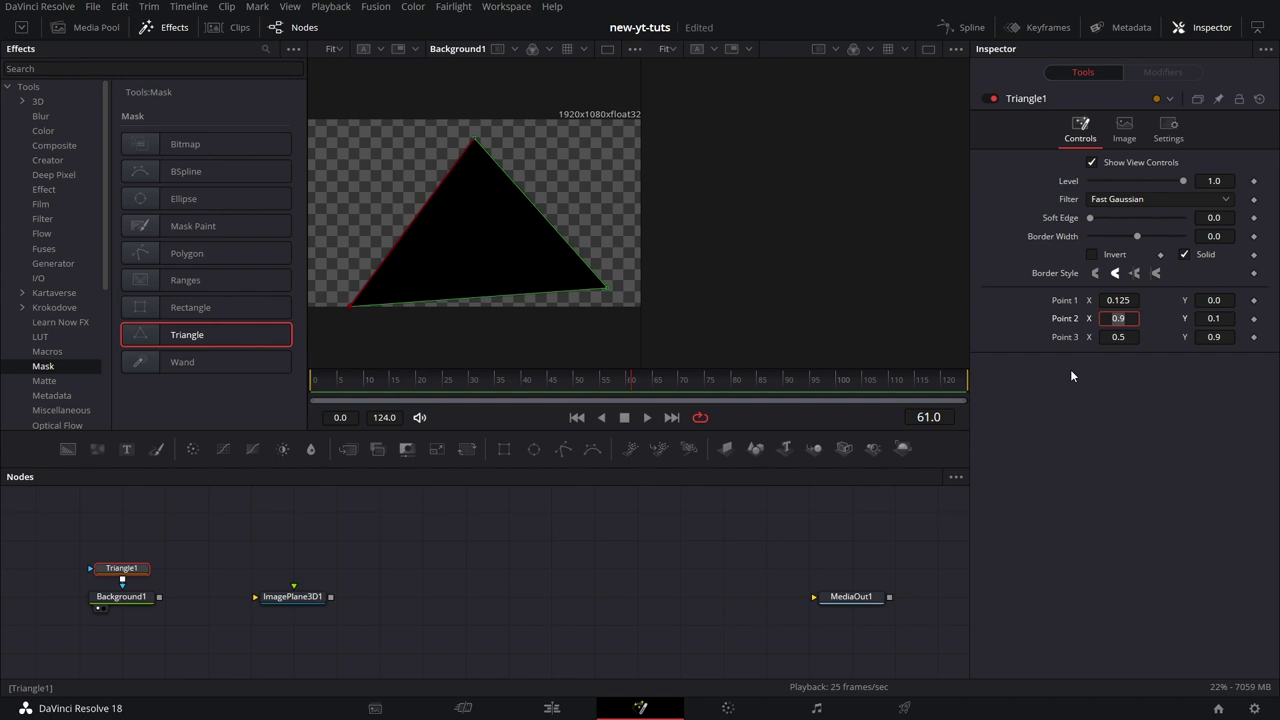
{"action": "type", "text": "0.875"}
{"action": "left_click", "coordinate": [1211, 322]}
{"action": "key", "text": "BackSpace"}
{"action": "type", "text": "0"}
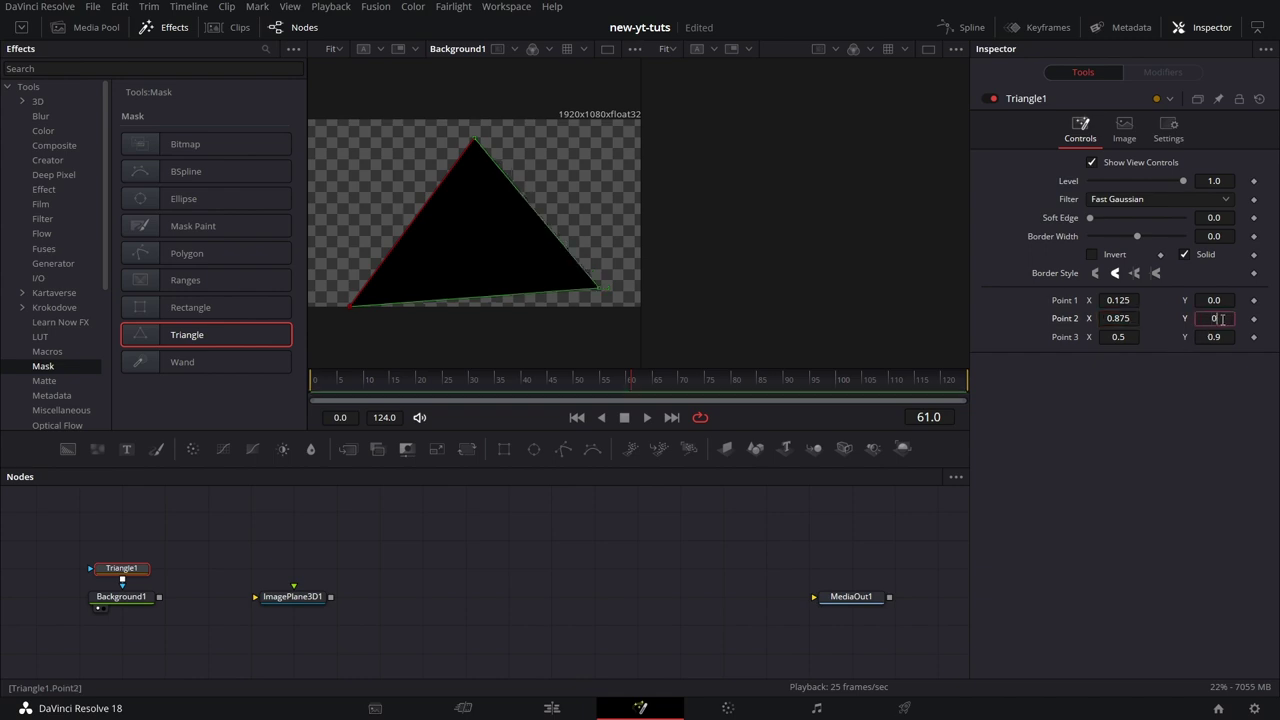
{"action": "left_click", "coordinate": [1128, 337]}
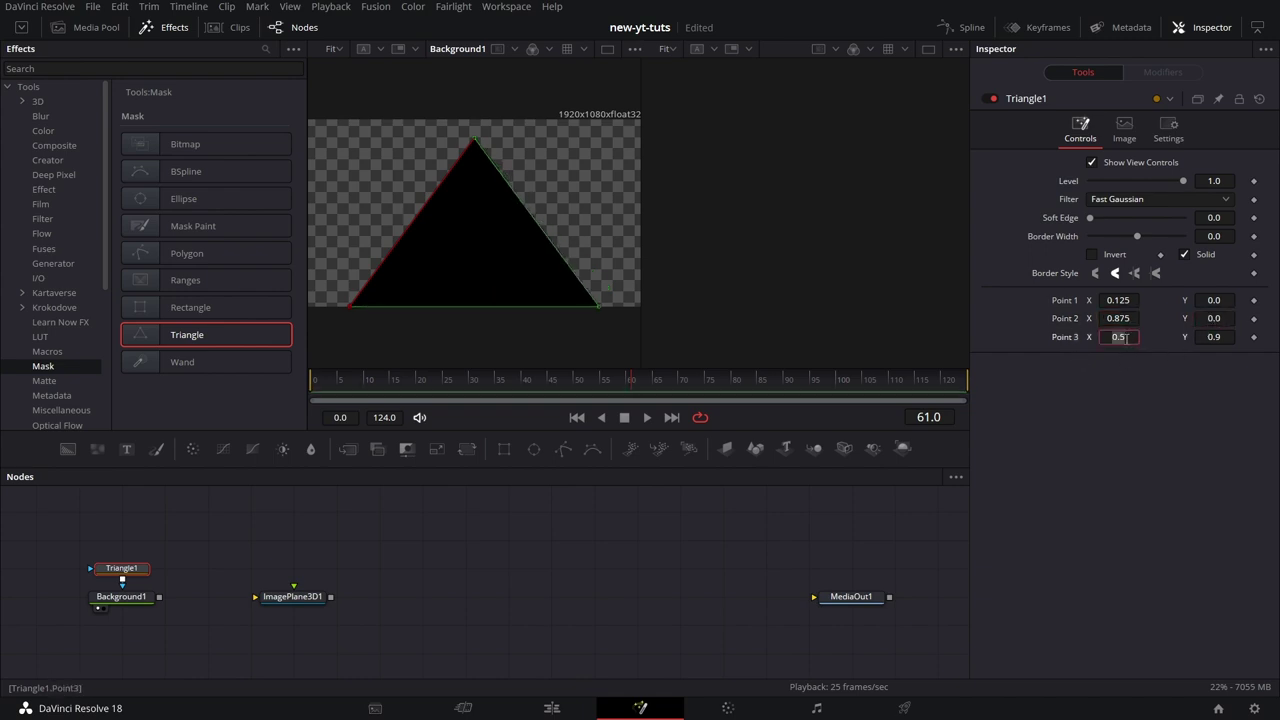
{"action": "key", "text": "Tab"}
{"action": "type", "text": "1"}
{"action": "key", "text": "Return"}
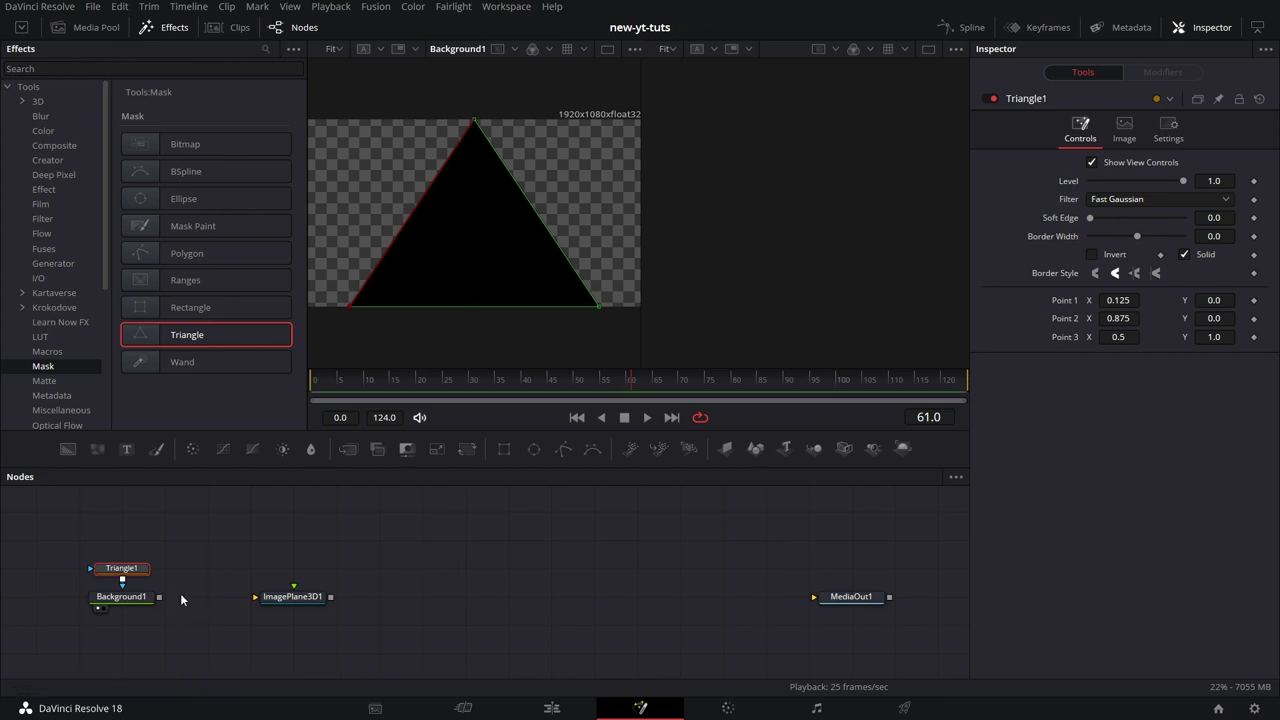
{"action": "left_click", "coordinate": [292, 597]}
- Connect Background1 to ImagePlane3D1, view it in viewer 2, and set Background1's type to Gradient
{"action": "left_click_drag", "start_coordinate": [160, 596], "coordinate": [243, 603]}
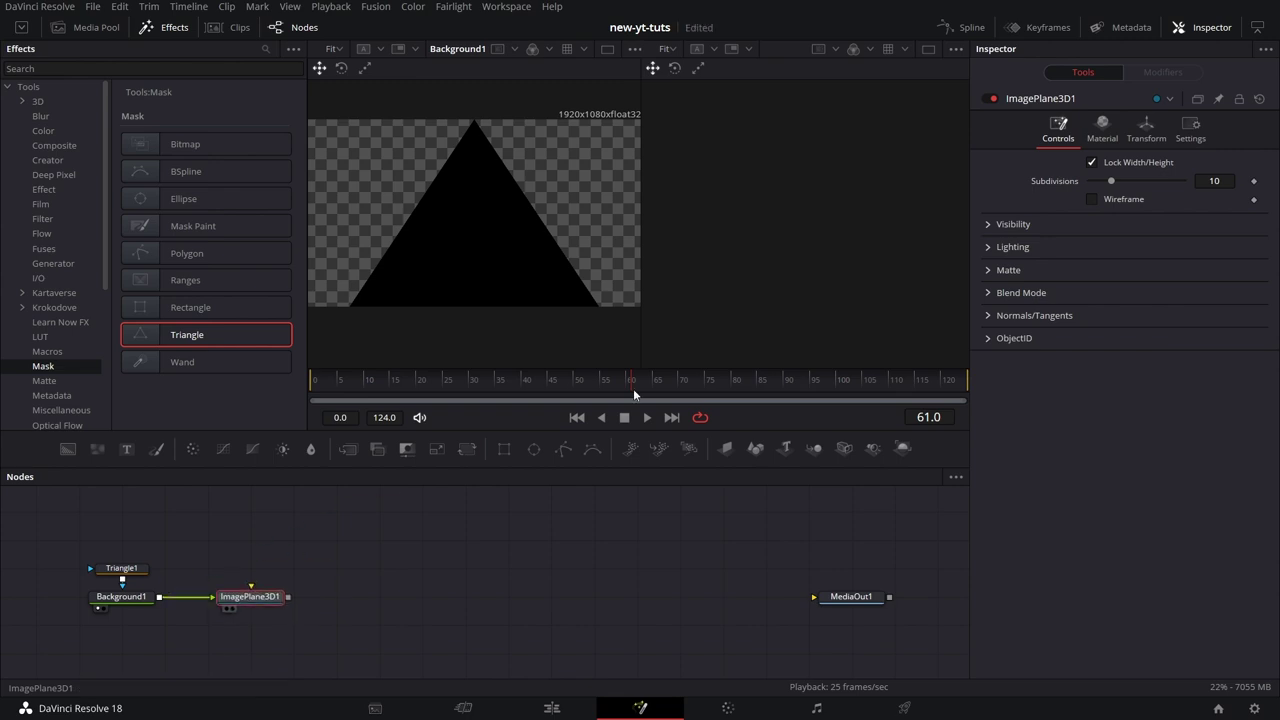
{"action": "key", "text": "2"}
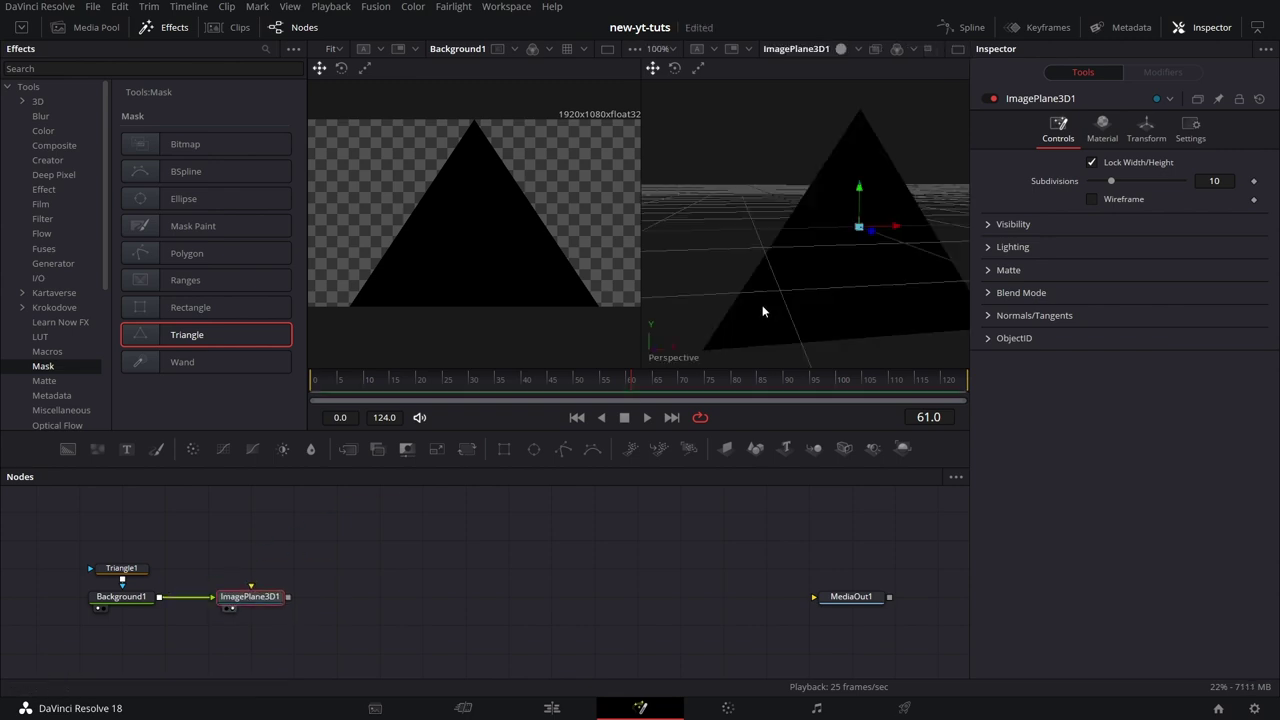
{"action": "left_click", "coordinate": [174, 27]}
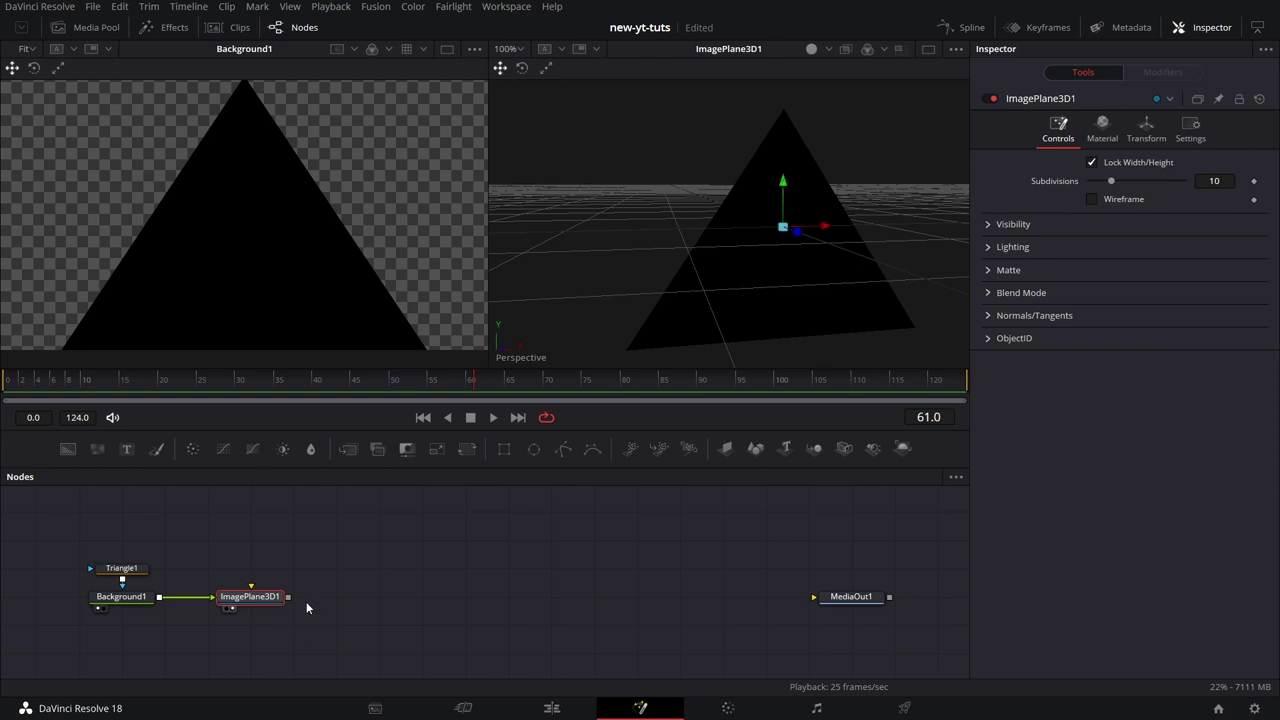
{"action": "left_click", "coordinate": [138, 598]}
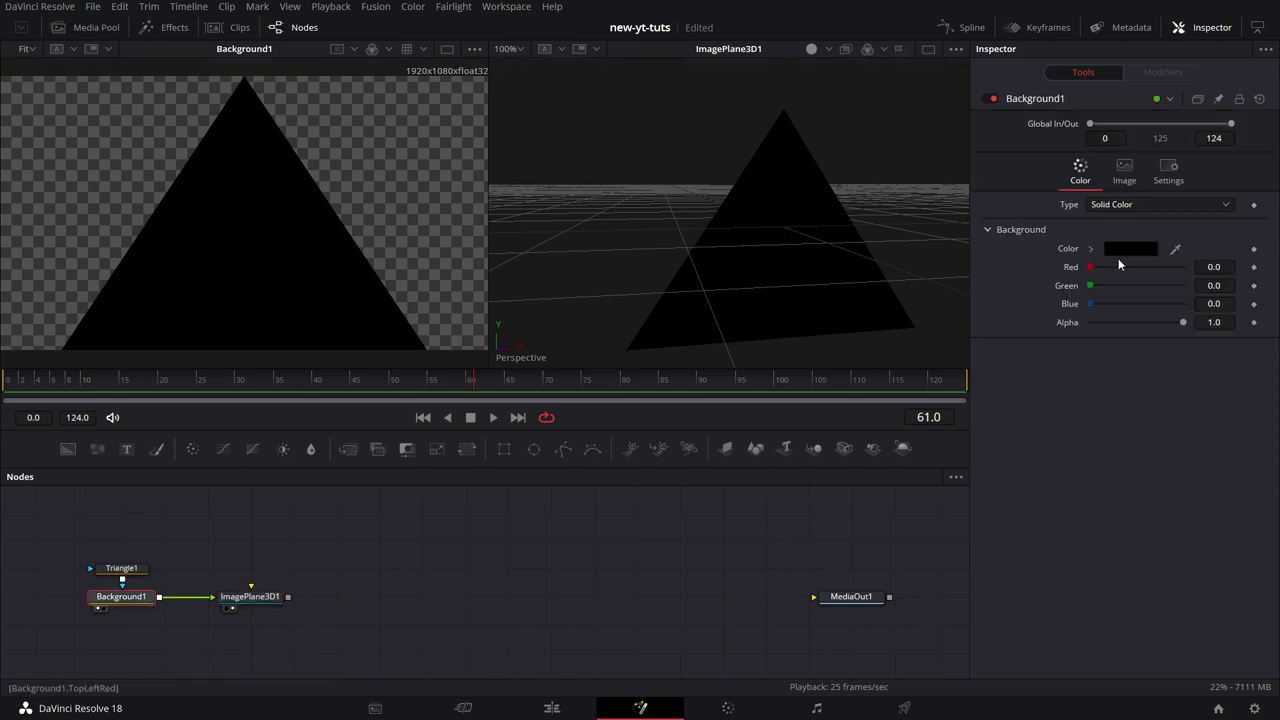
{"action": "left_click", "coordinate": [1138, 208]}
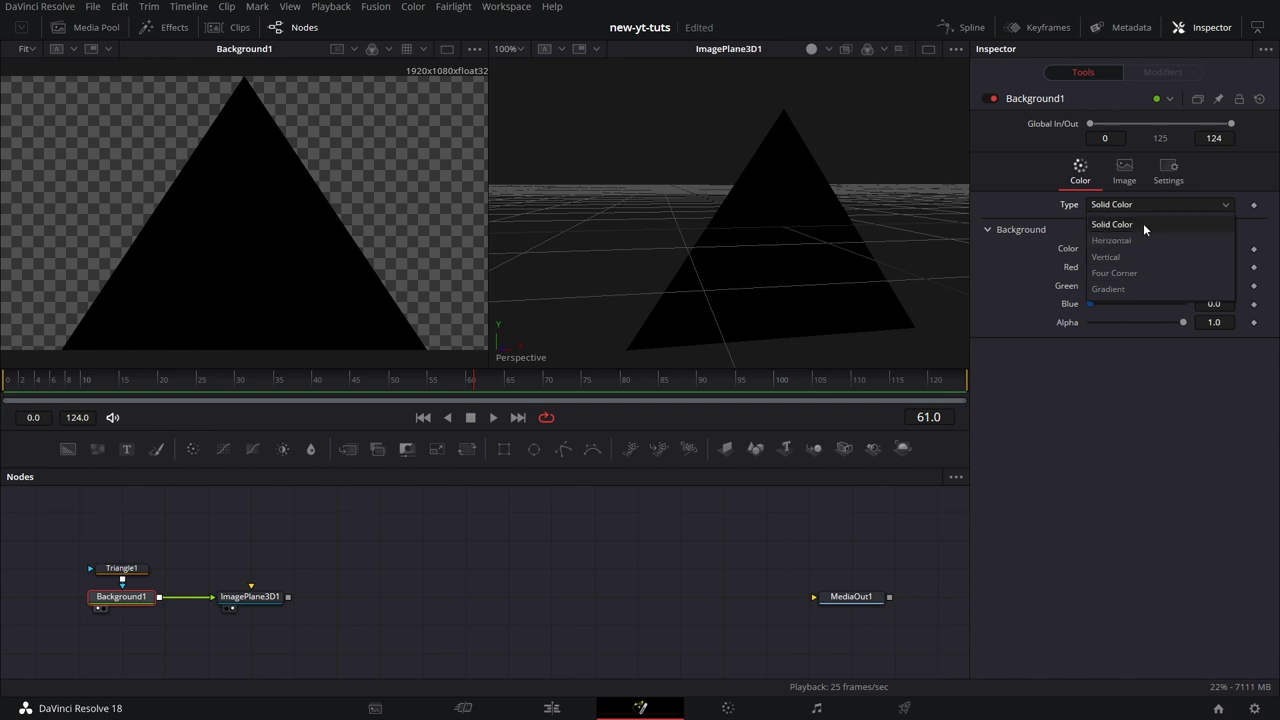
{"action": "left_click", "coordinate": [1133, 290]}
- Make the gradient run from a magenta start colour to a red end colour
{"action": "left_click", "coordinate": [1110, 345]}
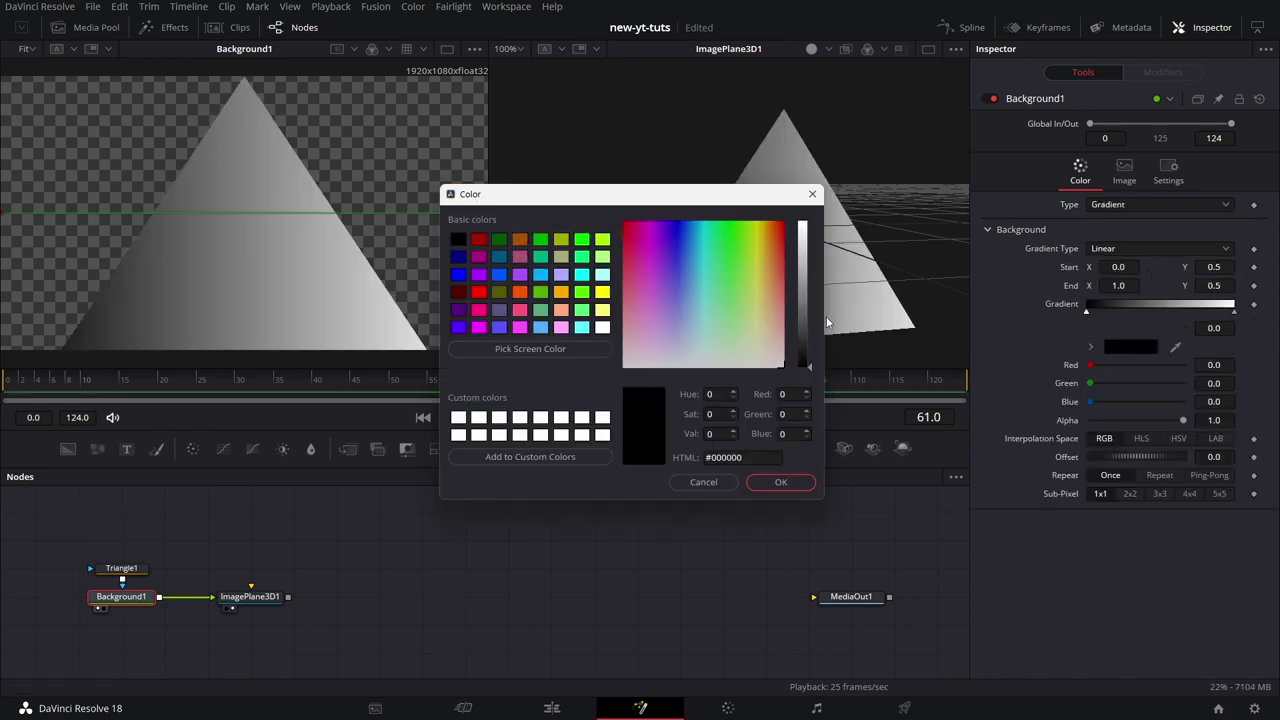
{"action": "left_click_drag", "start_coordinate": [657, 252], "coordinate": [652, 226]}
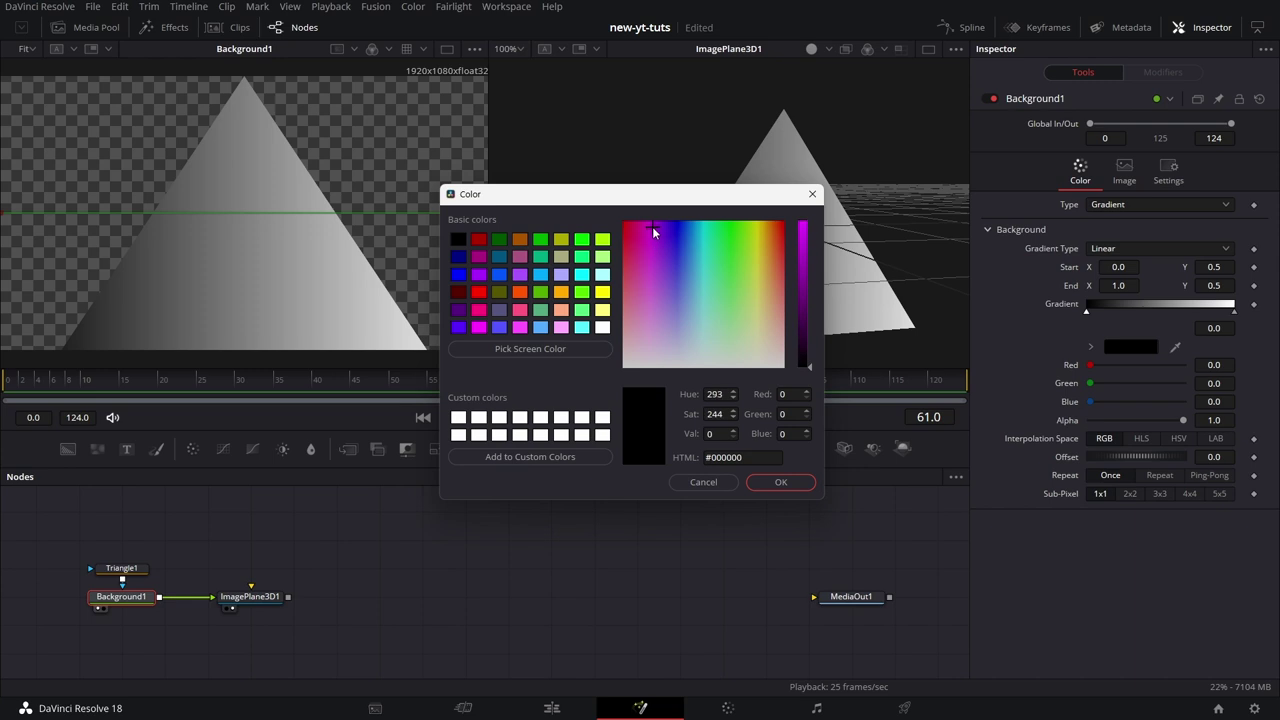
{"action": "left_click", "coordinate": [802, 266]}
{"action": "left_click", "coordinate": [781, 482]}
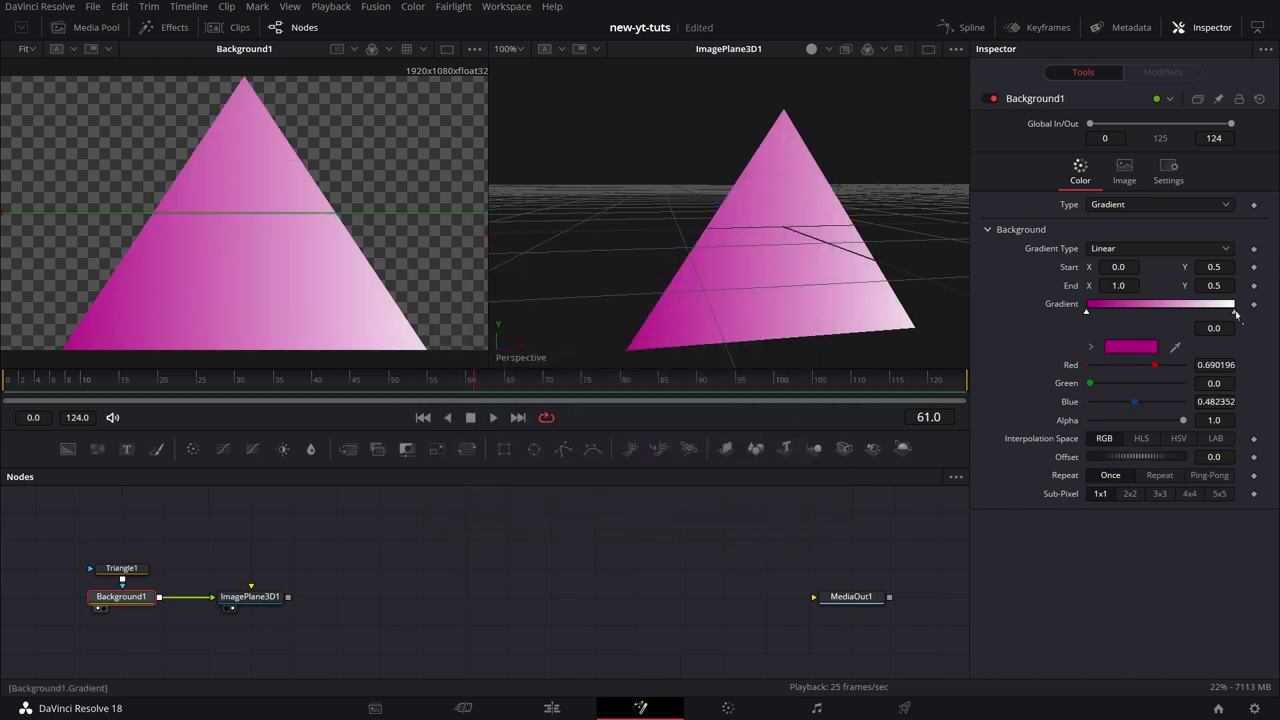
{"action": "left_click", "coordinate": [1235, 313]}
{"action": "left_click", "coordinate": [1130, 346]}
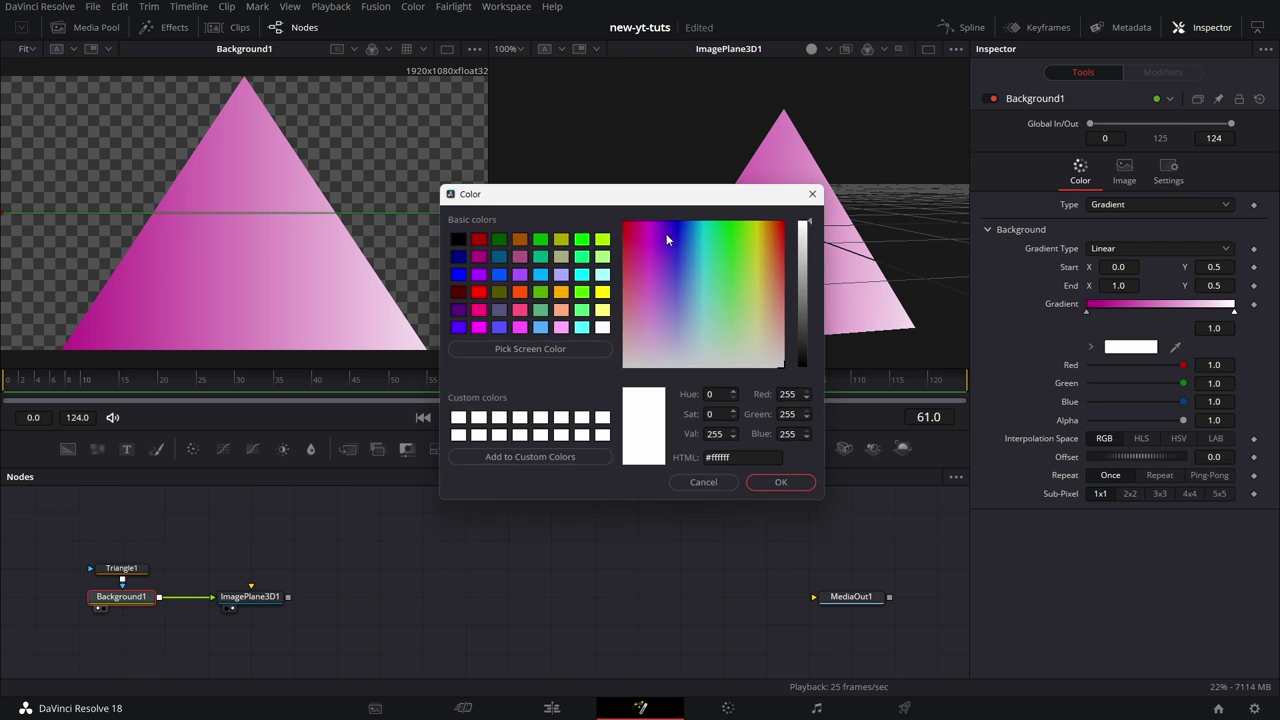
{"action": "left_click_drag", "start_coordinate": [666, 233], "coordinate": [630, 219]}
{"action": "mouse_move", "coordinate": [802, 240]}
{"action": "left_mouse_down"}
{"action": "mouse_move", "coordinate": [802, 334]}
{"action": "mouse_move", "coordinate": [806, 234]}
{"action": "left_mouse_up"}
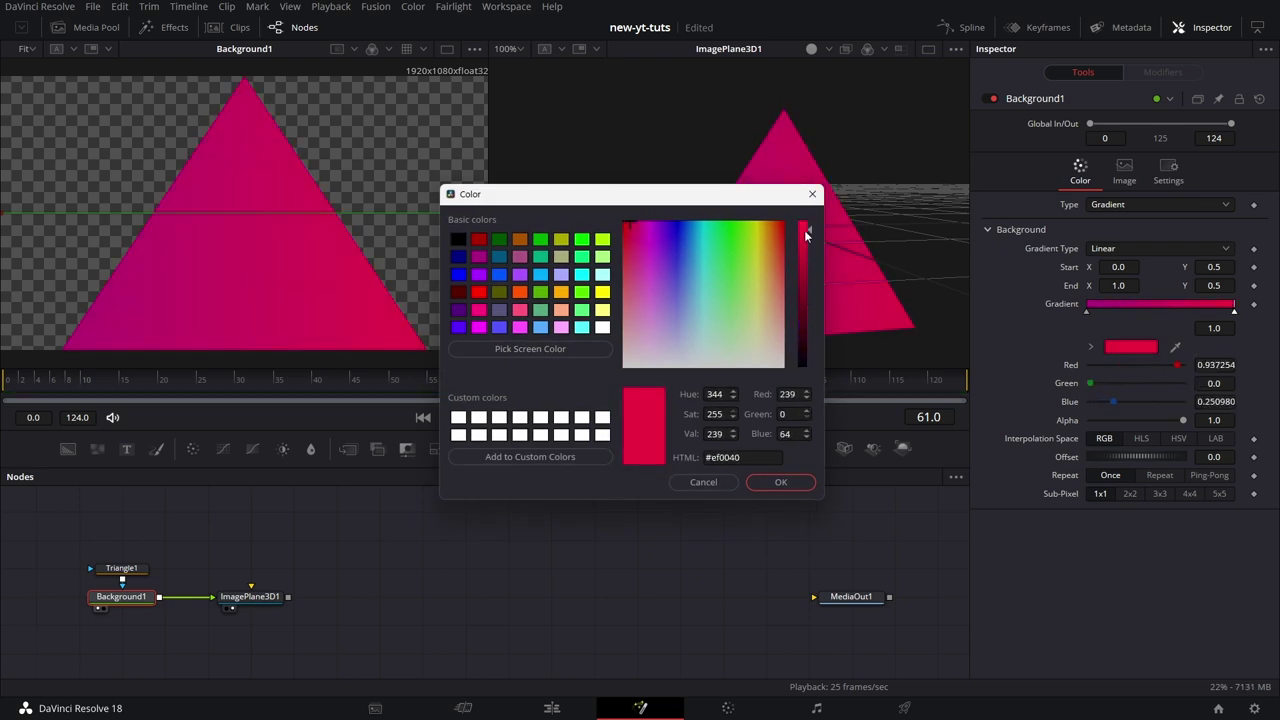
{"action": "left_click", "coordinate": [781, 482]}
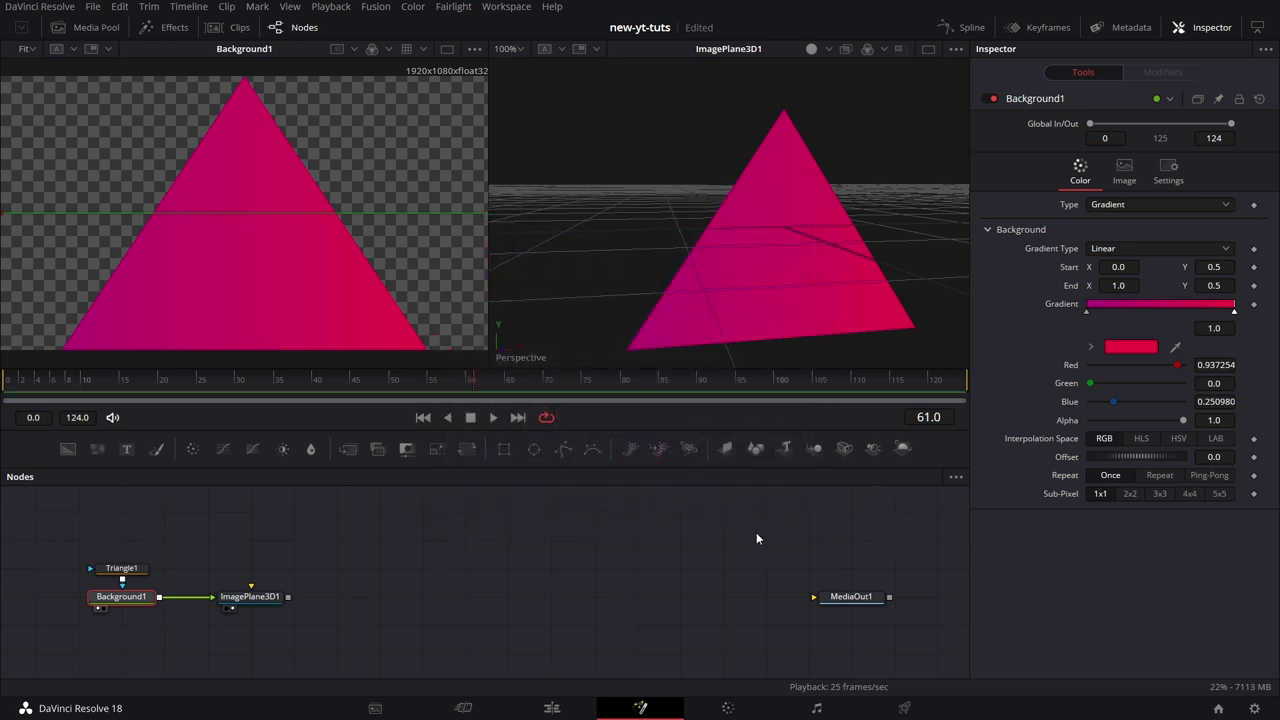
- Set ImagePlane3D1's pivot Y to -0.282 and tilt the plane around its X axis
{"action": "left_click", "coordinate": [260, 597]}
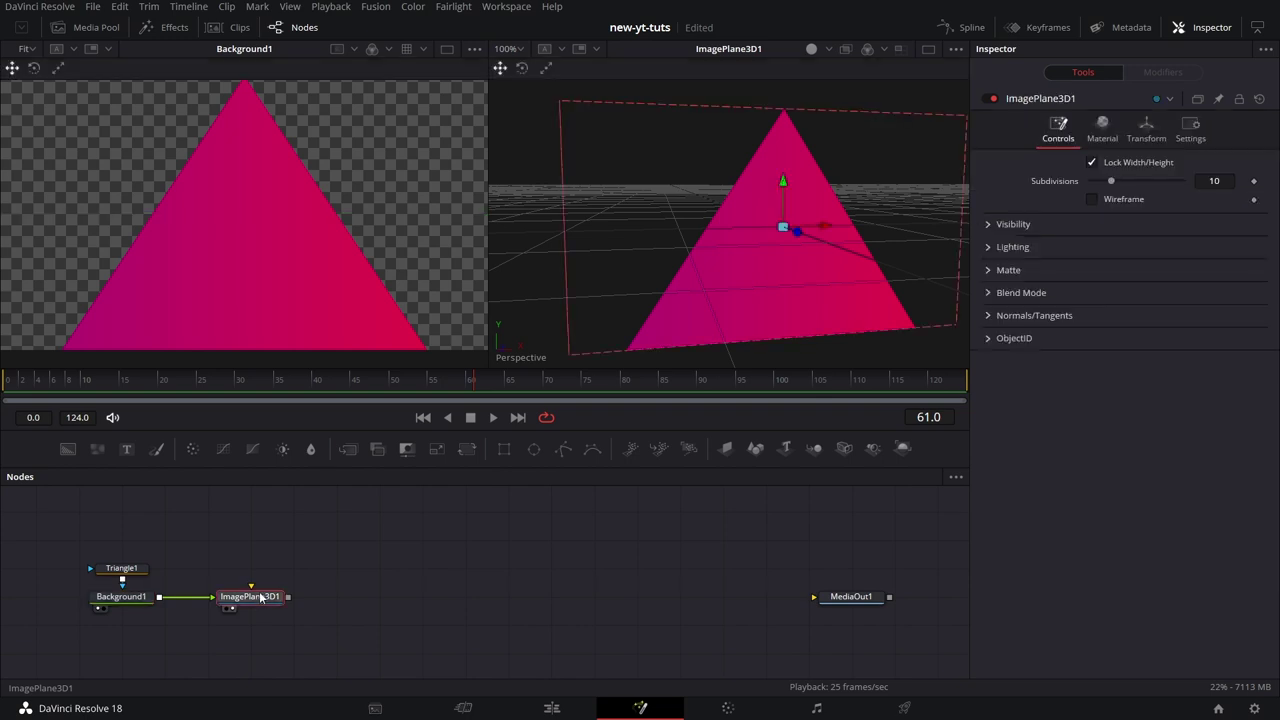
{"action": "left_click", "coordinate": [1144, 130]}
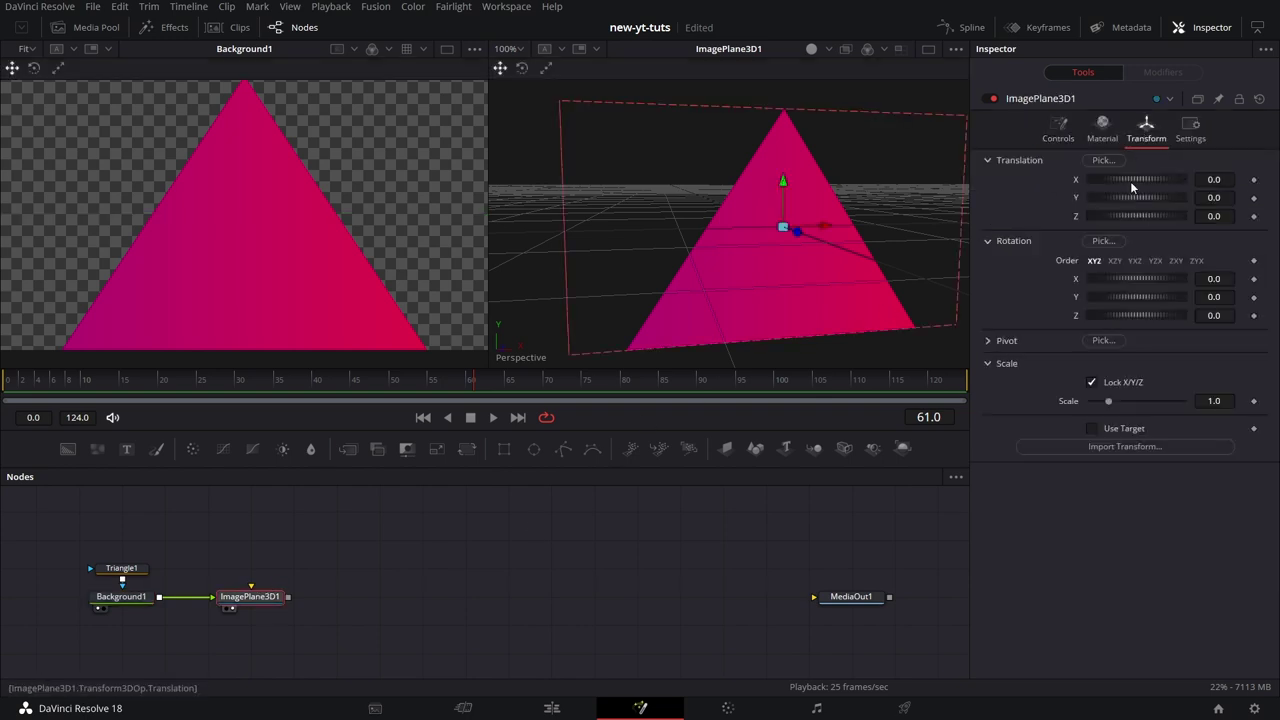
{"action": "left_click", "coordinate": [987, 341]}
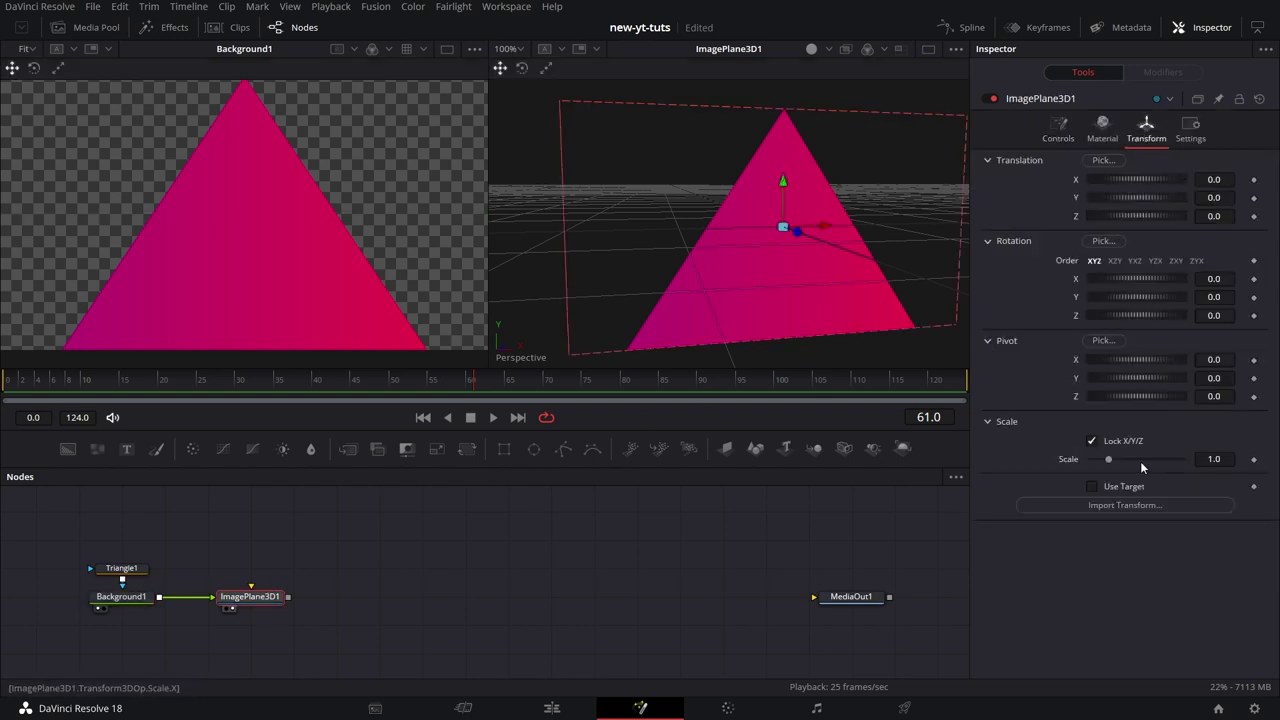
{"action": "left_click", "coordinate": [1228, 378]}
{"action": "type", "text": "82"}
{"action": "key", "text": "Tab"}
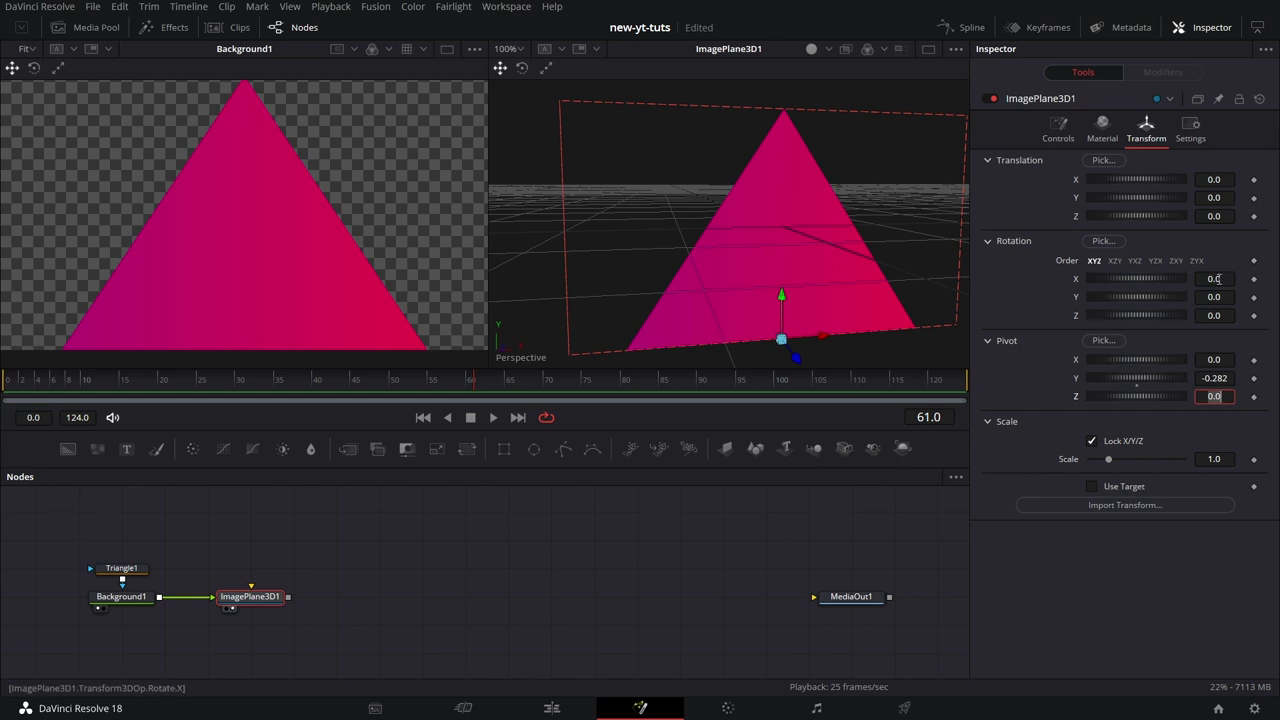
{"action": "left_click_drag", "start_coordinate": [1221, 279], "coordinate": [1082, 280]}
- Keyframe ImagePlane3D1's X rotation at 90 on frame 10 and -22.75 on frame 30
{"action": "left_click", "coordinate": [83, 377]}
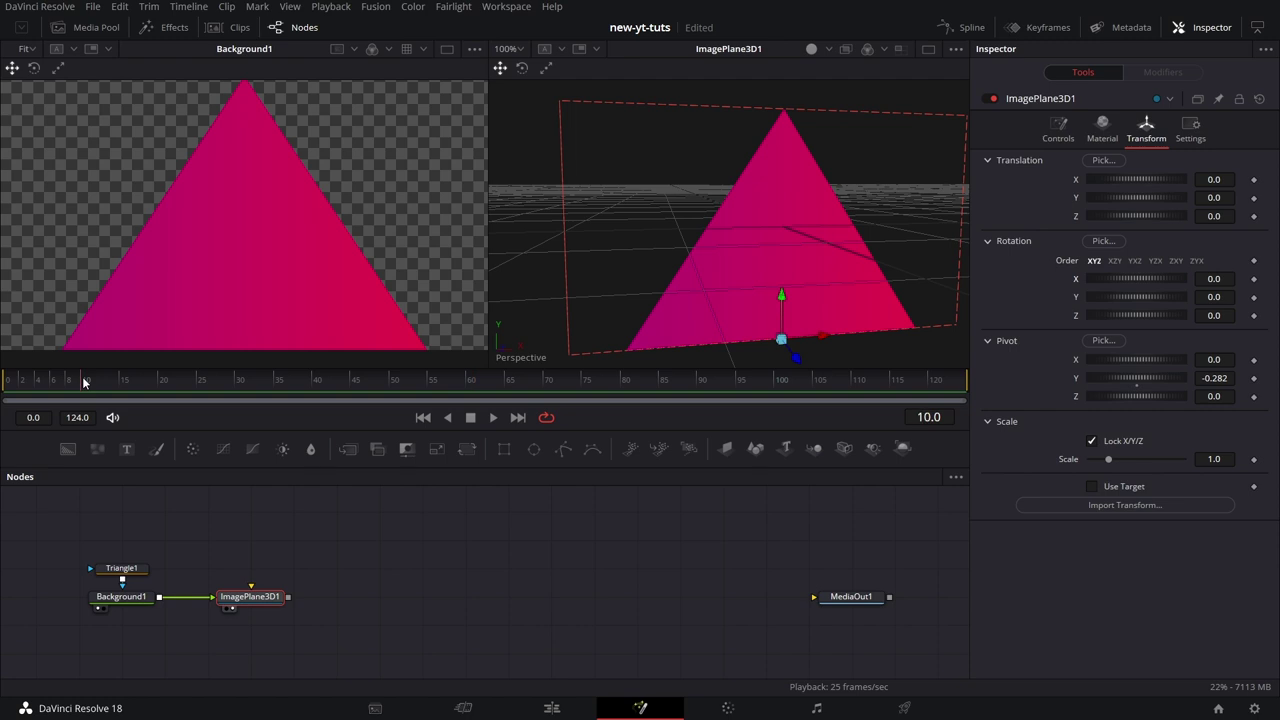
{"action": "left_click", "coordinate": [1255, 280]}
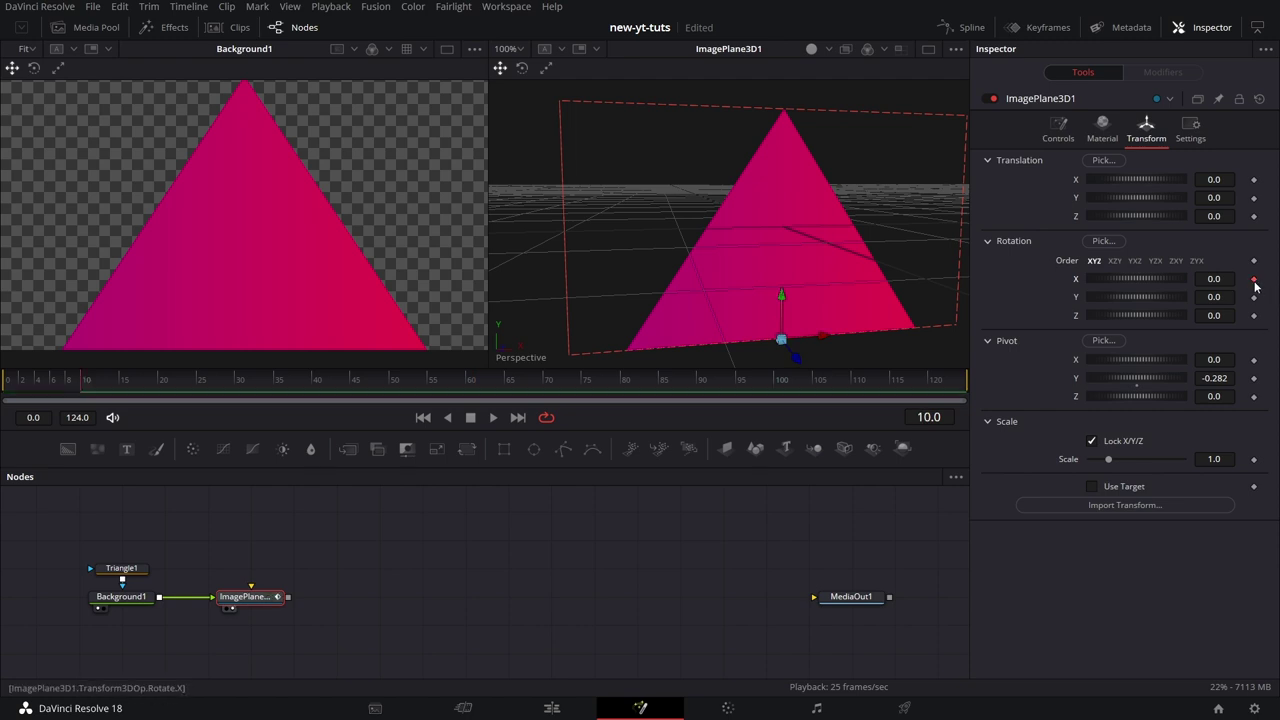
{"action": "left_click", "coordinate": [1214, 279]}
{"action": "type", "text": "90"}
{"action": "key", "text": "Tab"}
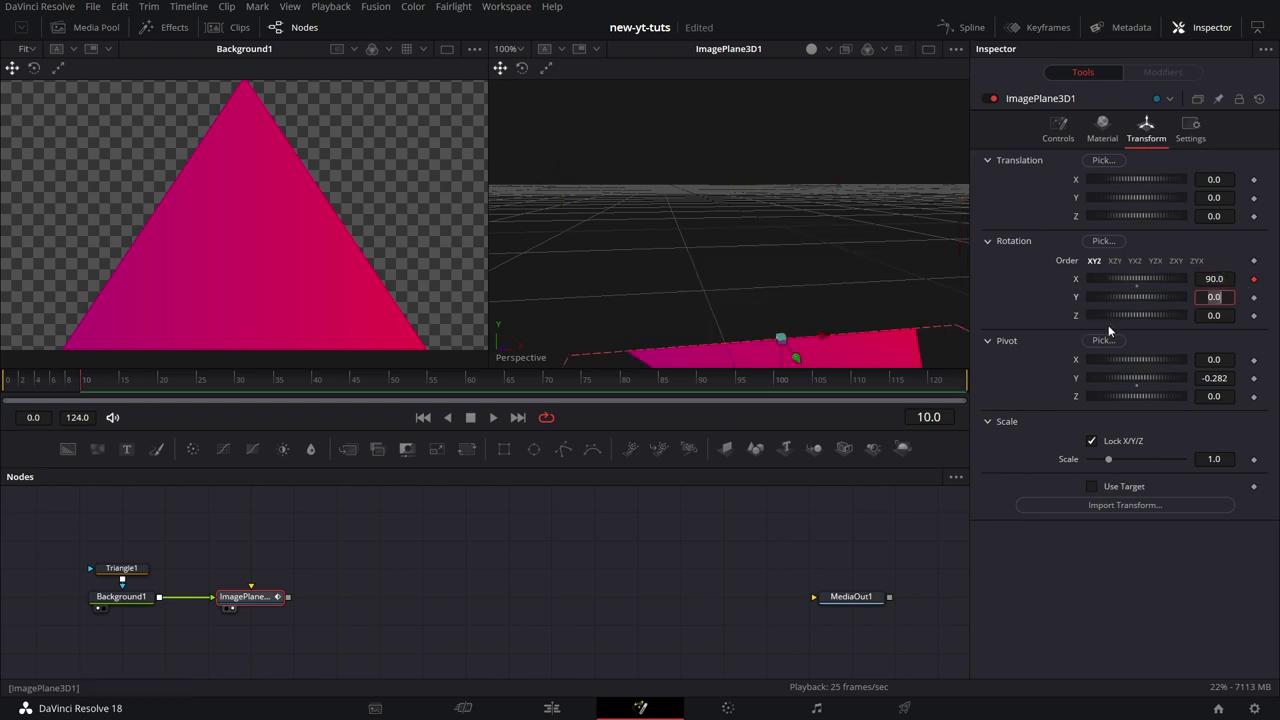
{"action": "left_click", "coordinate": [235, 379]}
{"action": "left_click", "coordinate": [239, 381]}
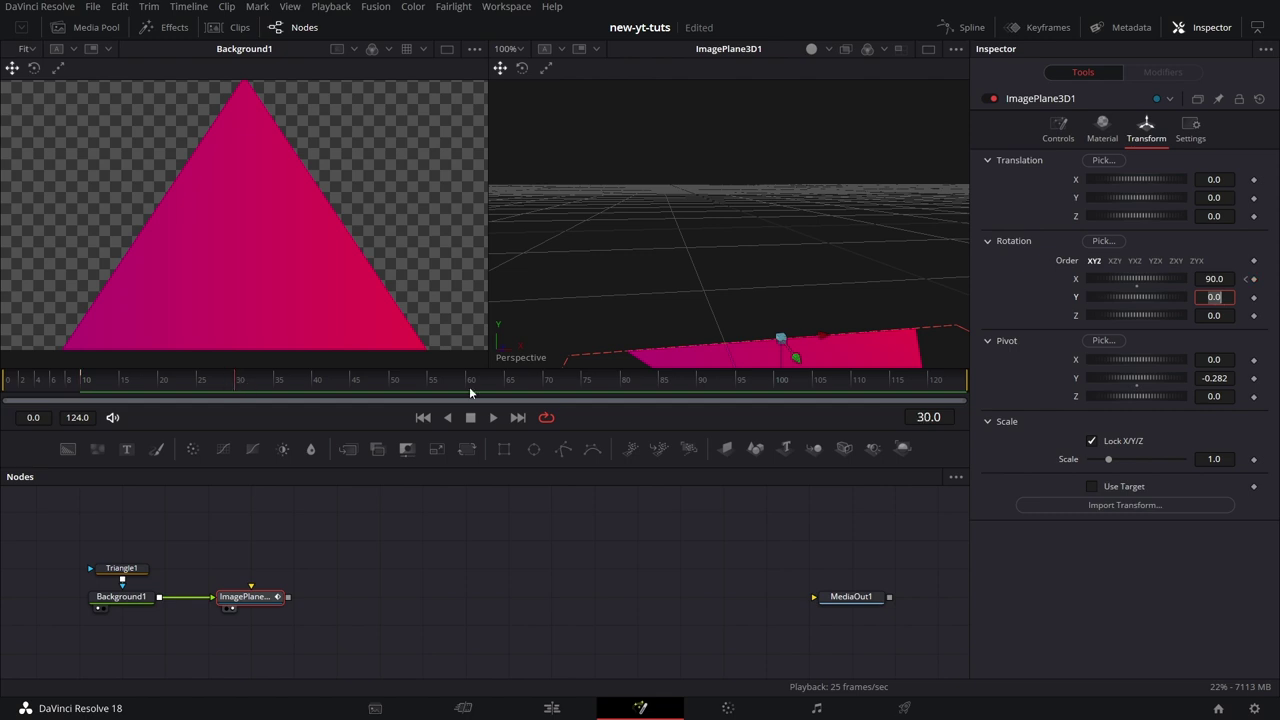
{"action": "left_click", "coordinate": [1227, 280]}
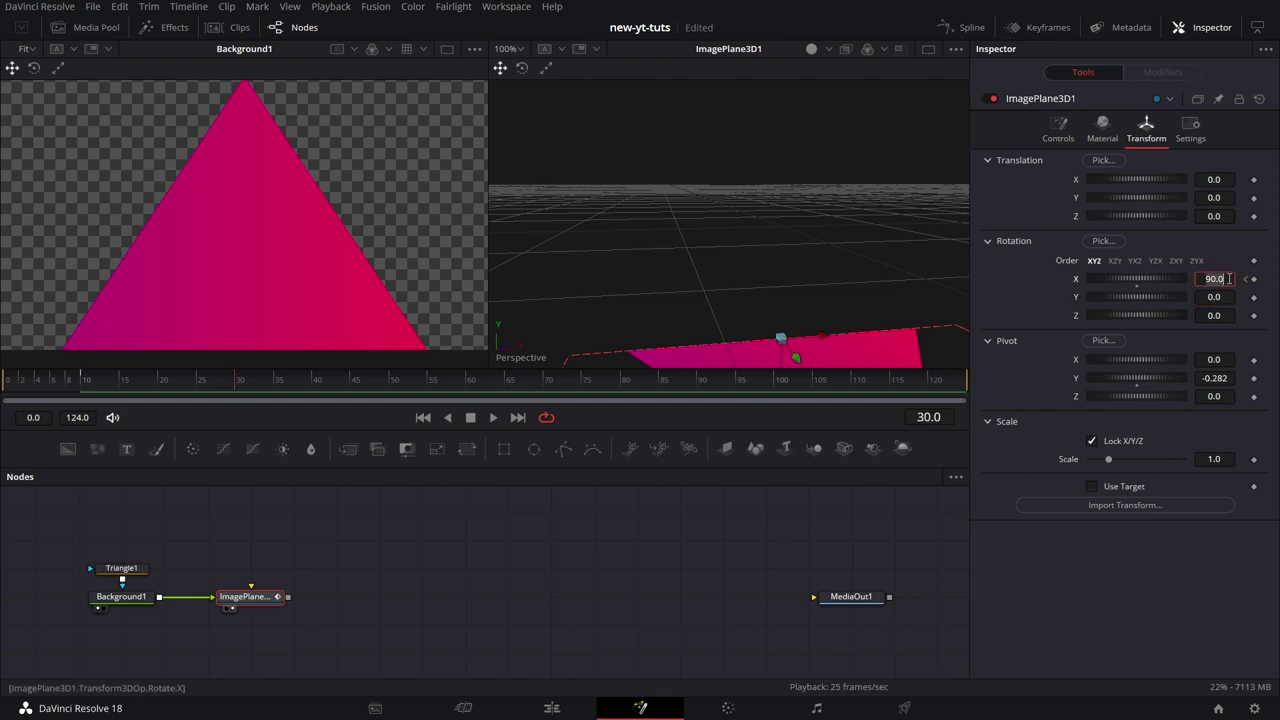
{"action": "type", "text": "-22.75"}
{"action": "key", "text": "Tab"}
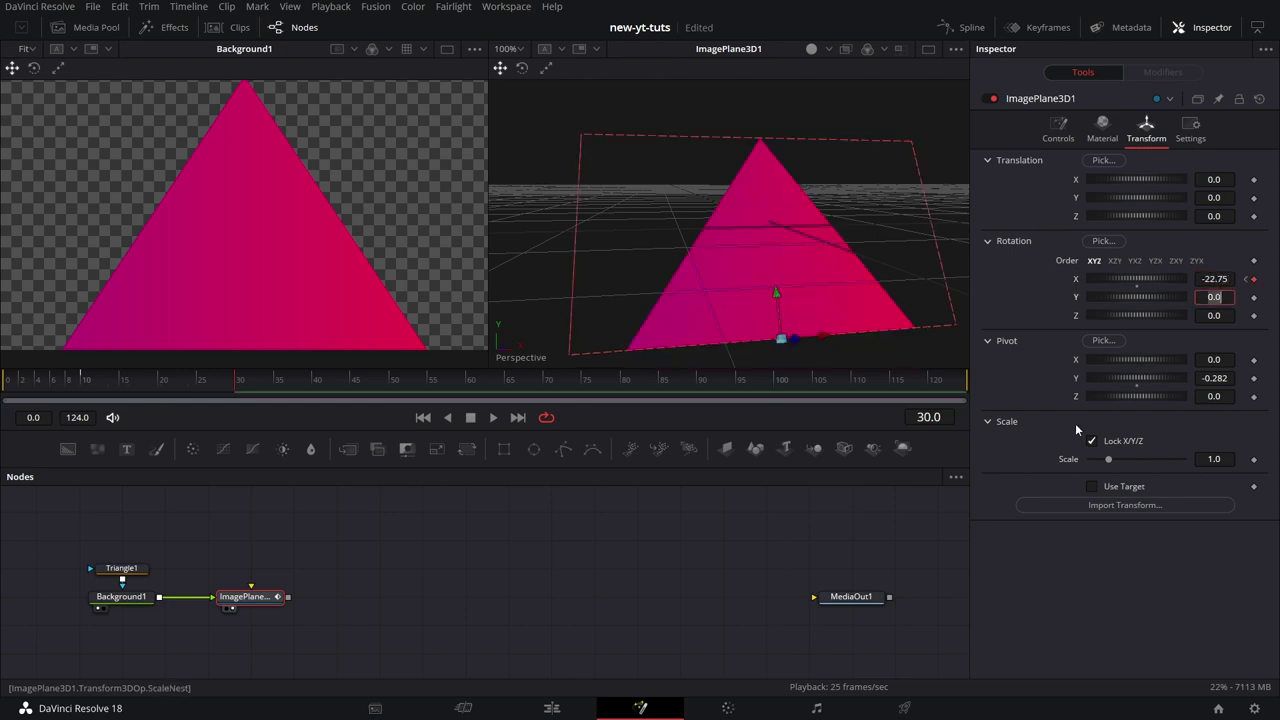
{"action": "left_click_drag", "start_coordinate": [271, 600], "coordinate": [228, 600]}
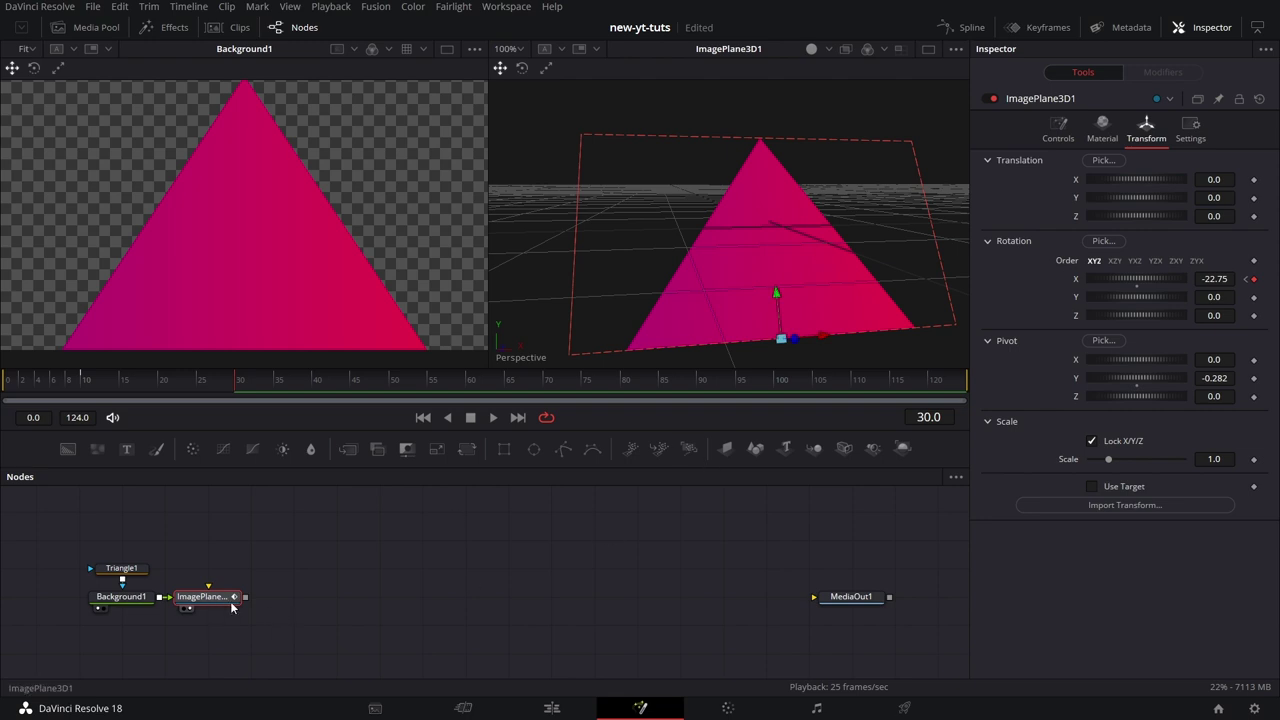
- Add a Duplicate3D node after ImagePlane3D1 and show it in the 3D viewer
{"action": "key", "text": "shift+space"}
{"action": "type", "text": "dupl"}
{"action": "key", "text": "Return"}
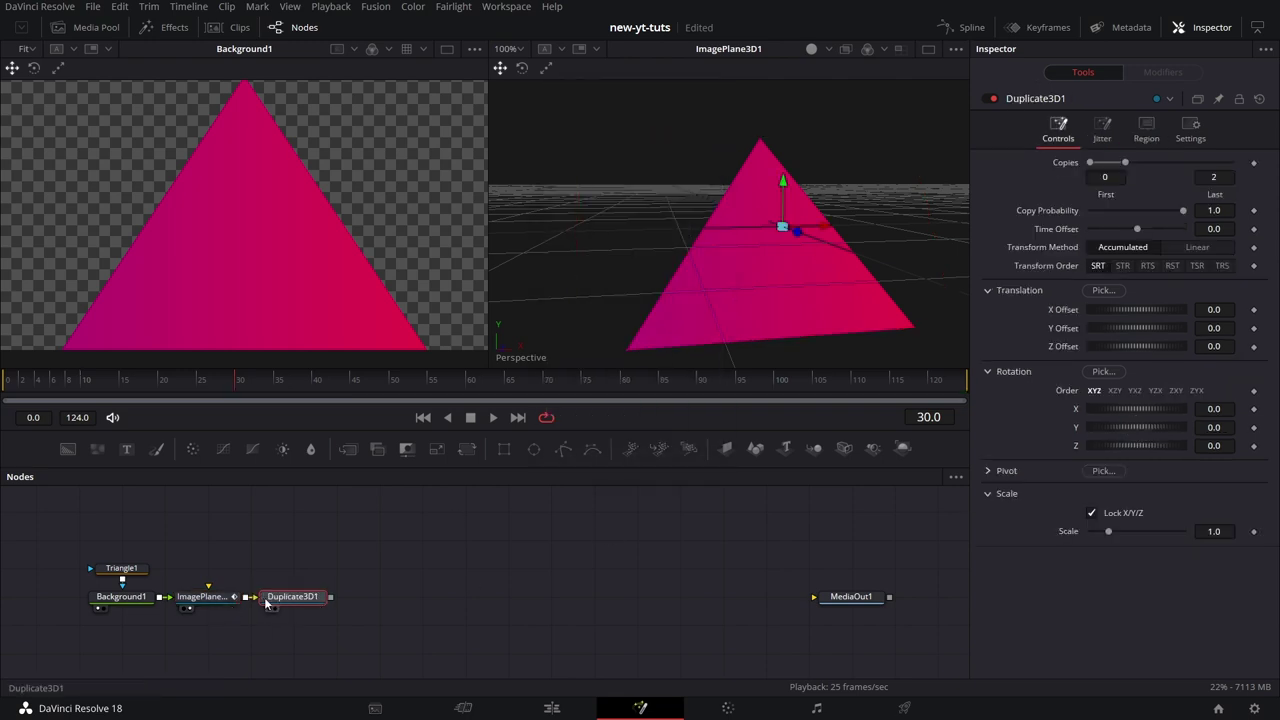
{"action": "left_click_drag", "start_coordinate": [266, 600], "coordinate": [650, 285]}
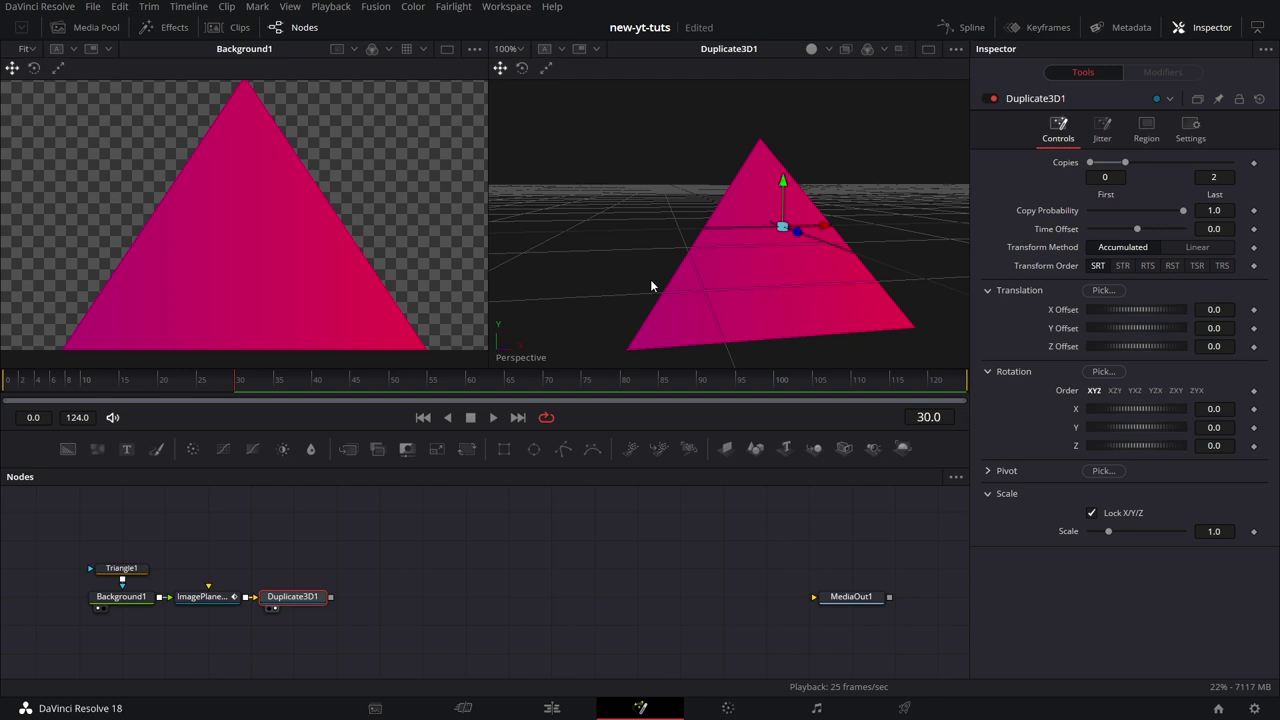
- Set Duplicate3D1 to Last copy 3 with X Offset 0.1875 and Z Offset -0.325
{"action": "left_click", "coordinate": [1223, 176]}
{"action": "type", "text": "3"}
{"action": "key", "text": "Tab"}
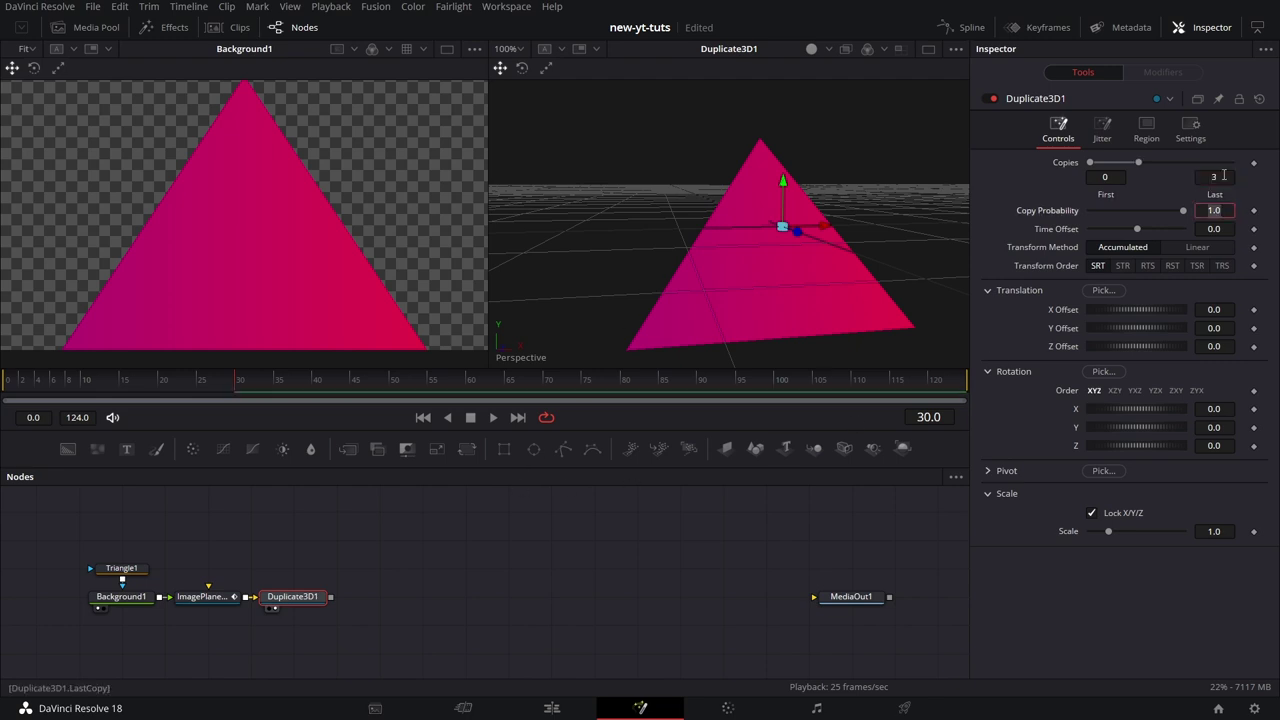
{"action": "left_click", "coordinate": [1222, 309]}
{"action": "type", "text": "0.1875"}
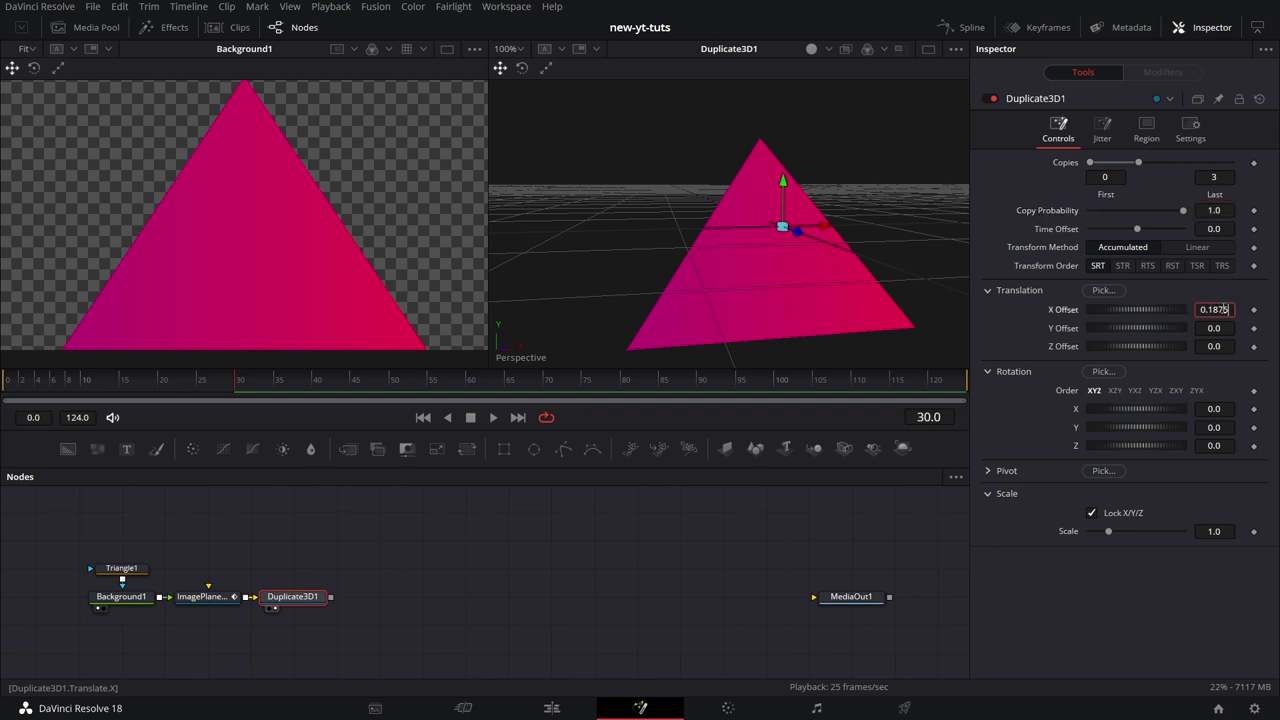
{"action": "key", "text": "Tab"}
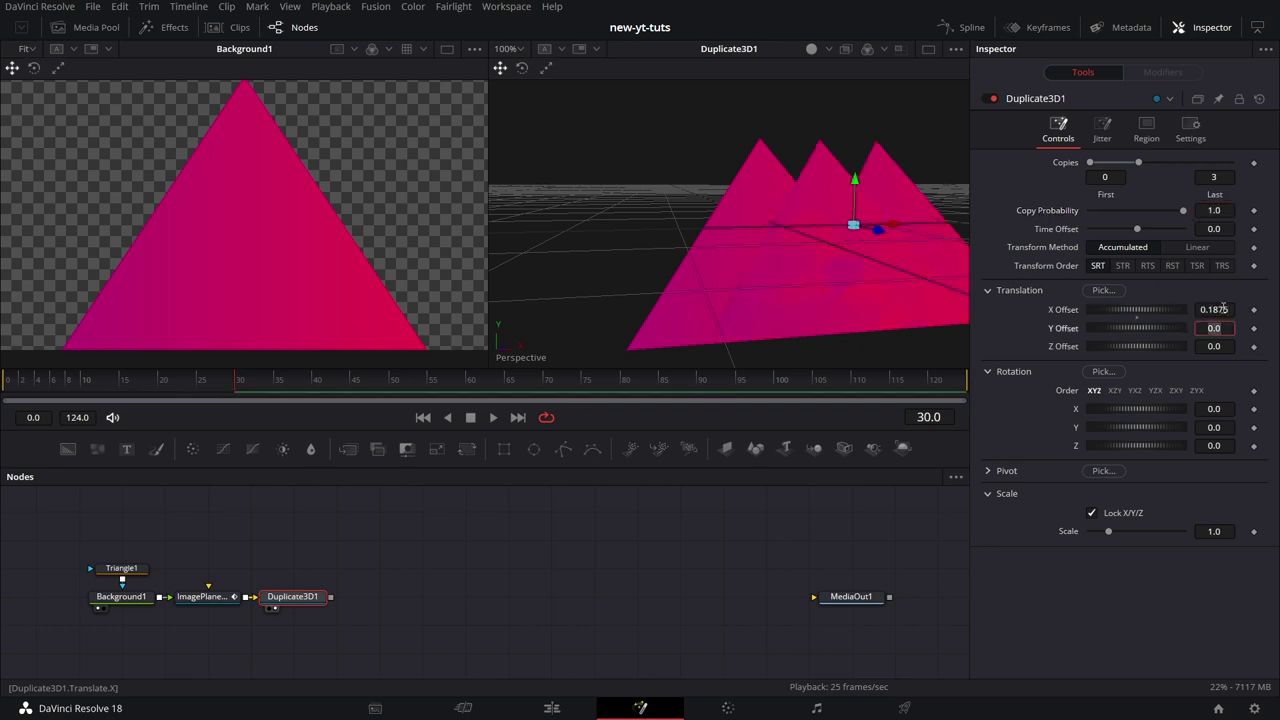
{"action": "left_click", "coordinate": [1222, 347]}
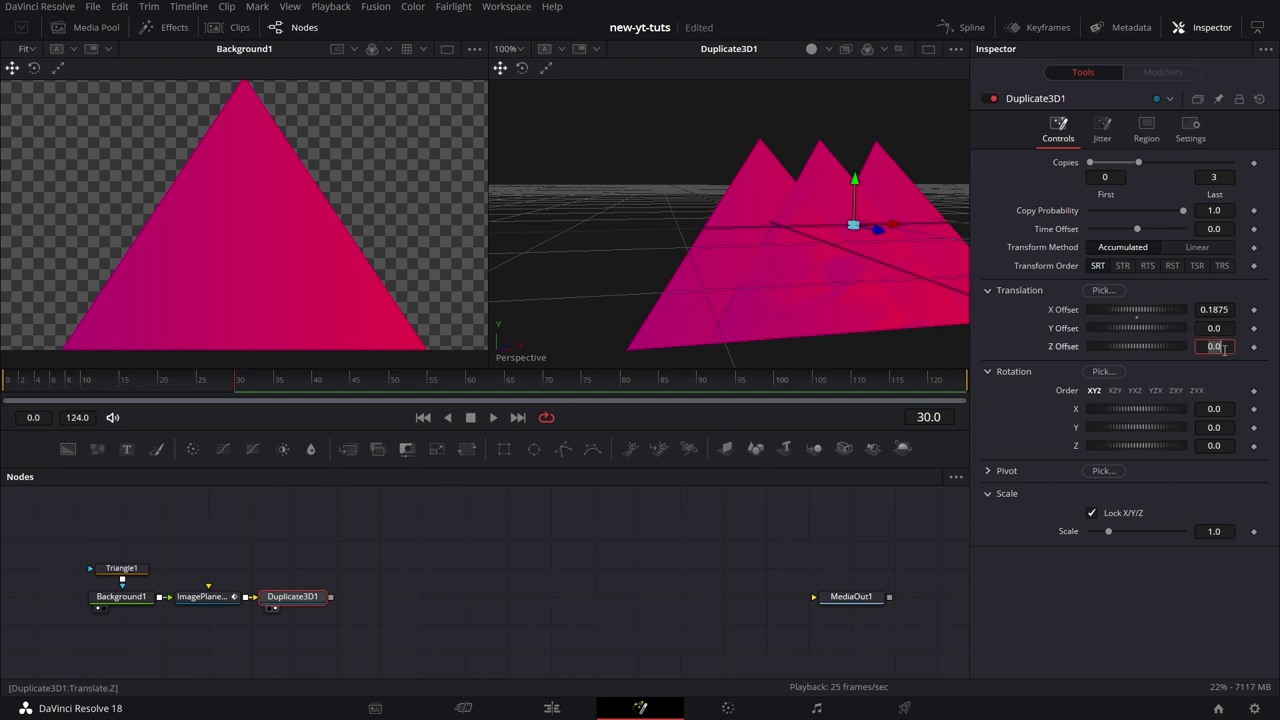
{"action": "type", "text": "-0.325"}
{"action": "key", "text": "Tab"}
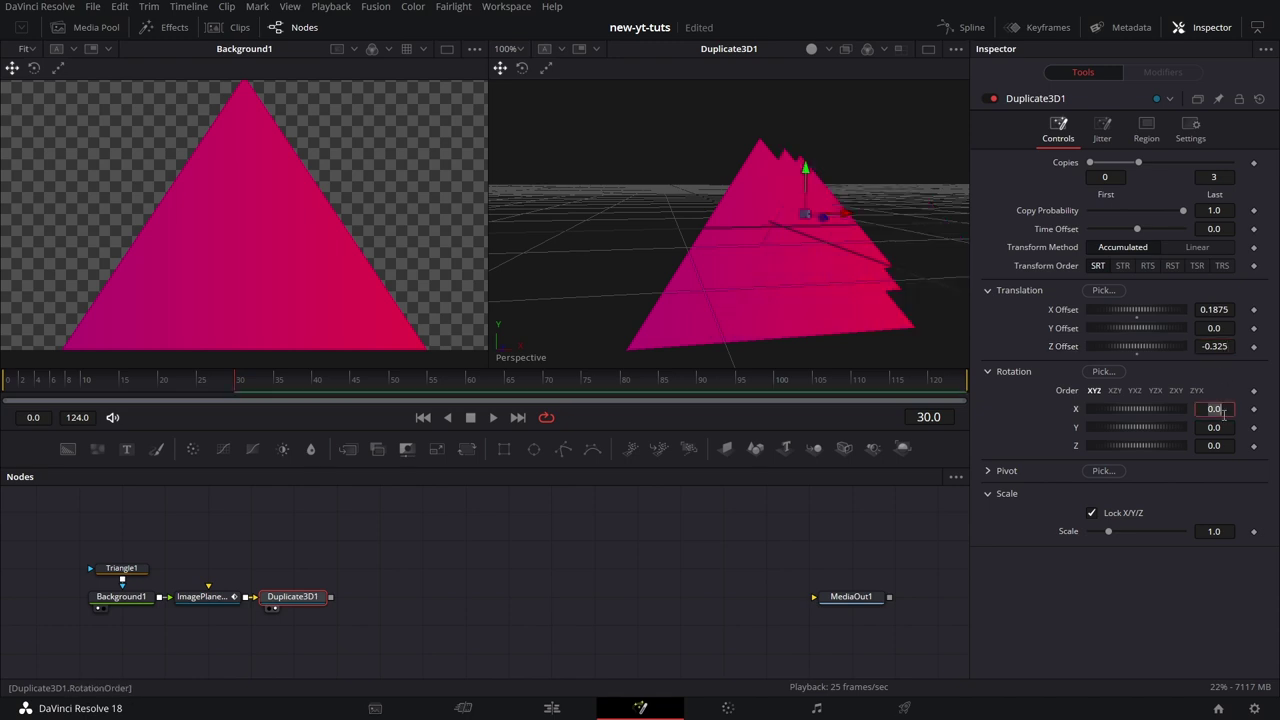
- Give each Duplicate3D1 copy a 120° Y rotation to form the pyramid, viewed from above
{"action": "key", "text": "Tab"}
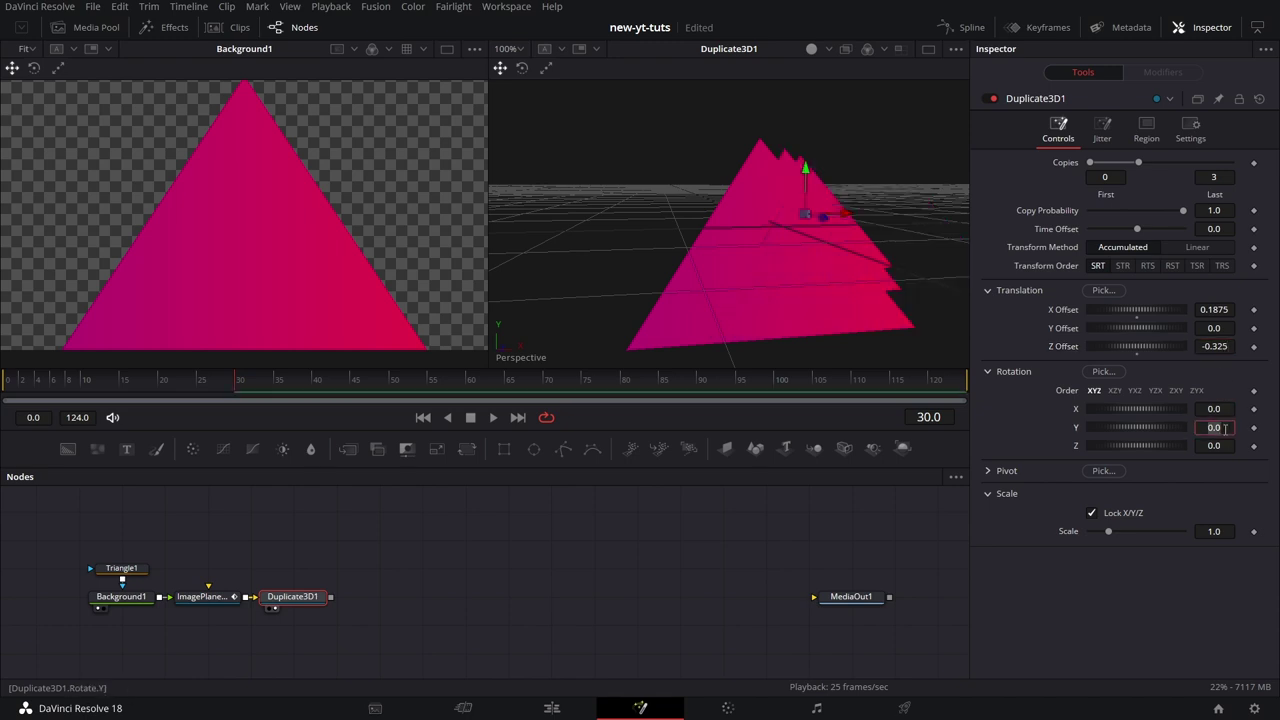
{"action": "type", "text": "120"}
{"action": "key", "text": "Tab"}
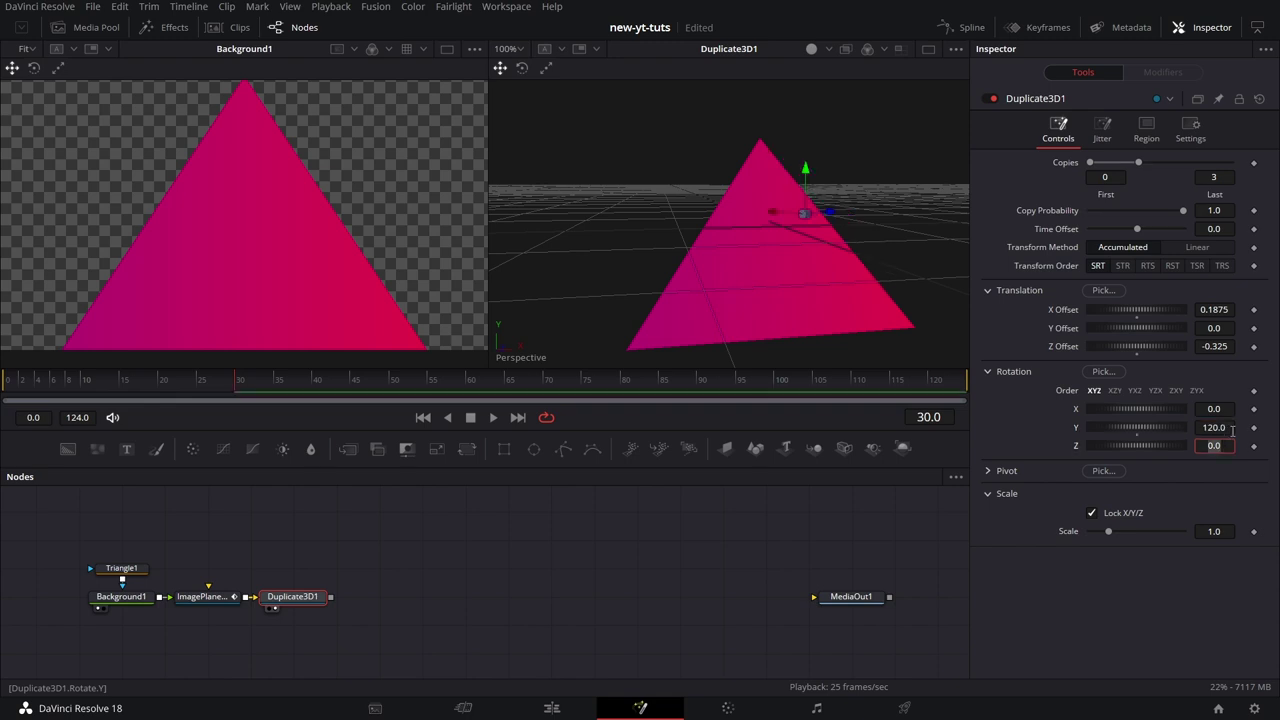
{"action": "left_click_drag", "start_coordinate": [810, 265], "coordinate": [843, 283]}
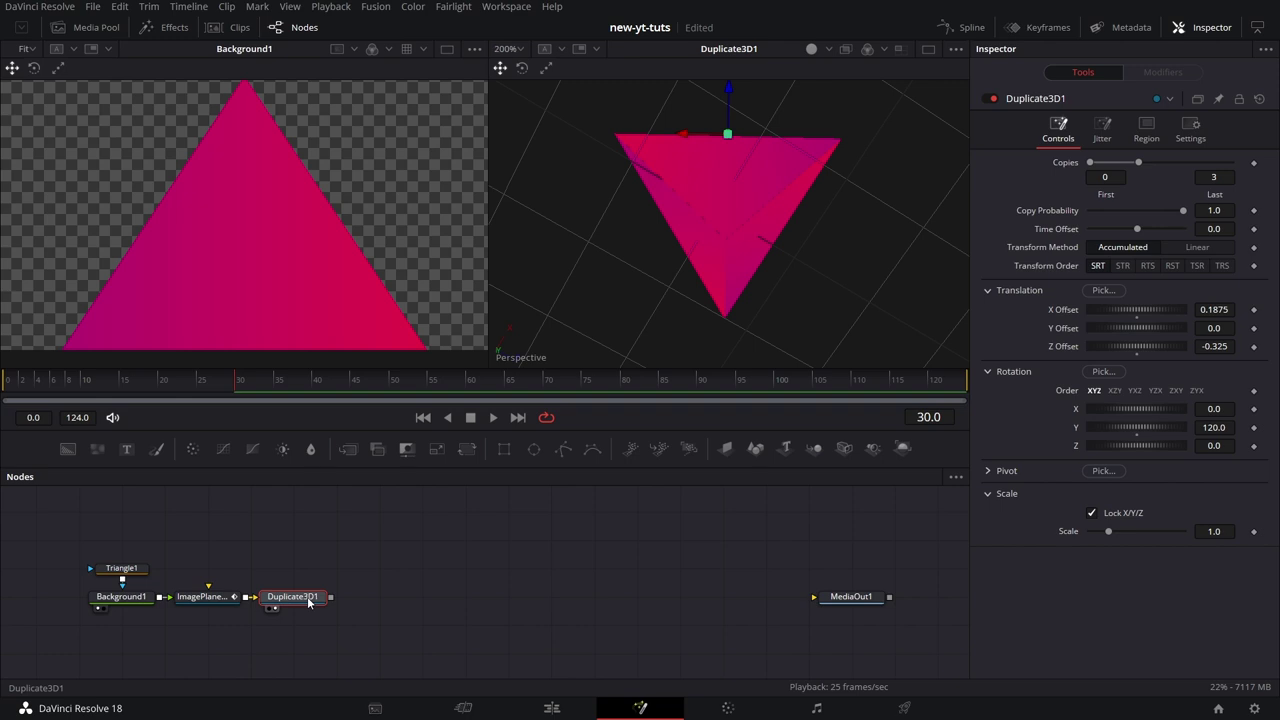
{"action": "key", "text": "shift+space"}
- Add Duplicate3D2 after Duplicate3D1 with Last copy 5, Time Offset -6.5 and Y Offset 1.5
{"action": "type", "text": "dupl"}
{"action": "key", "text": "Return"}
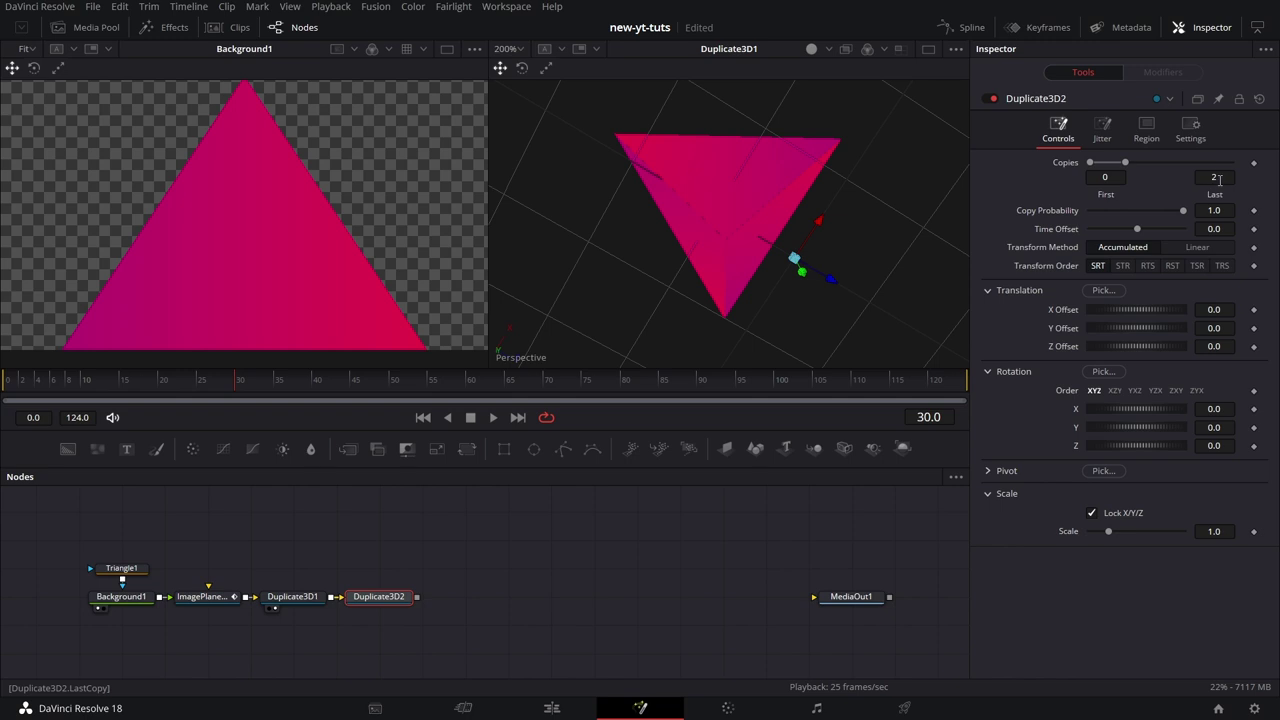
{"action": "left_click", "coordinate": [1223, 180]}
{"action": "key", "text": "Tab"}
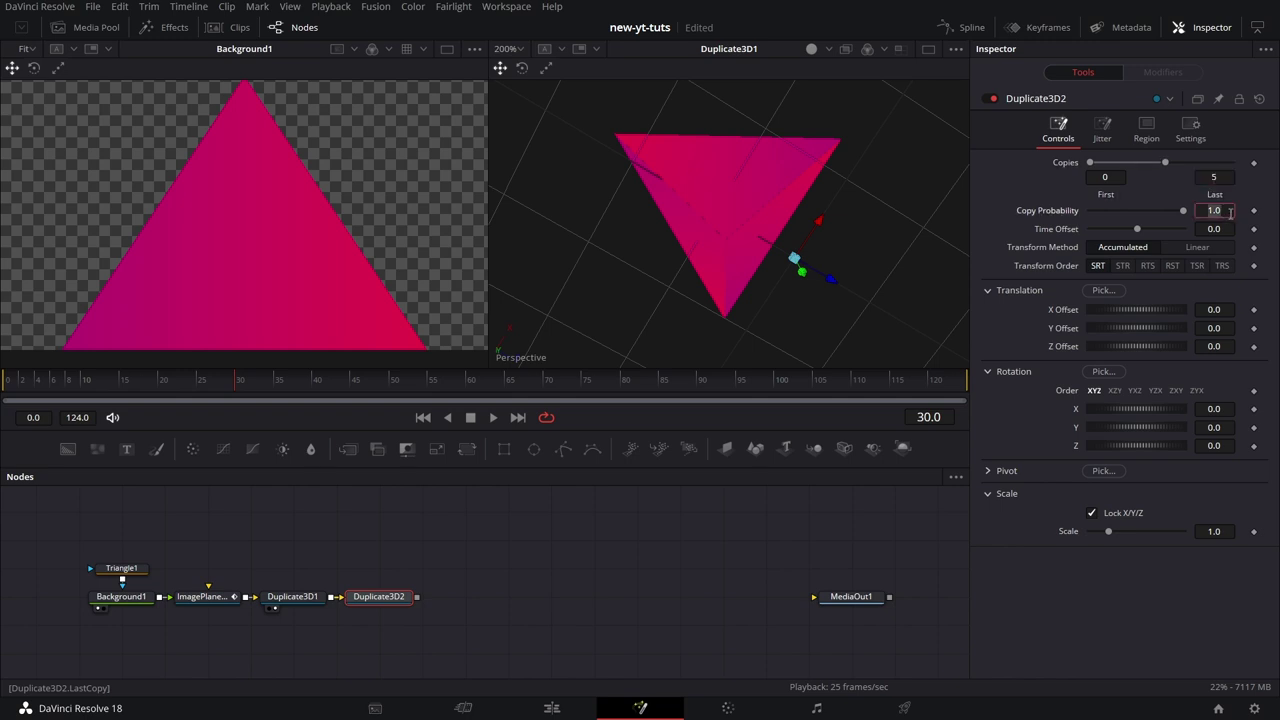
{"action": "key", "text": "Tab"}
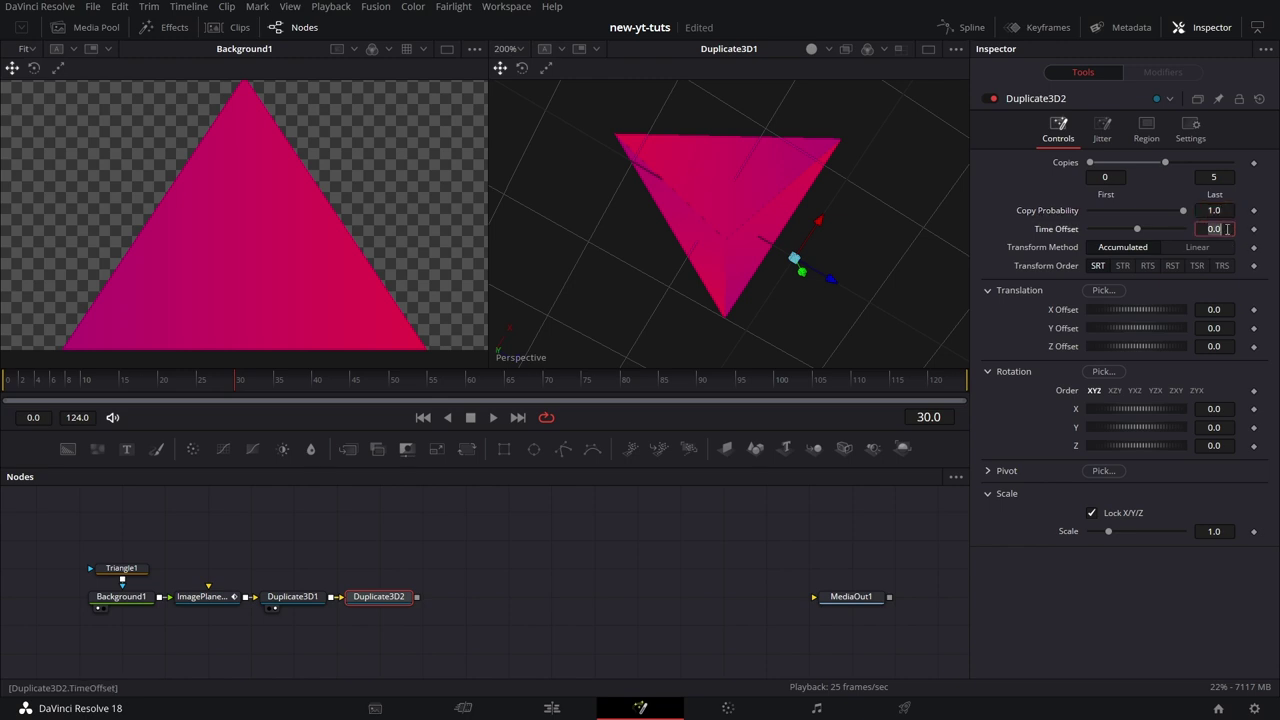
{"action": "type", "text": "-6.5"}
{"action": "key", "text": "Tab"}
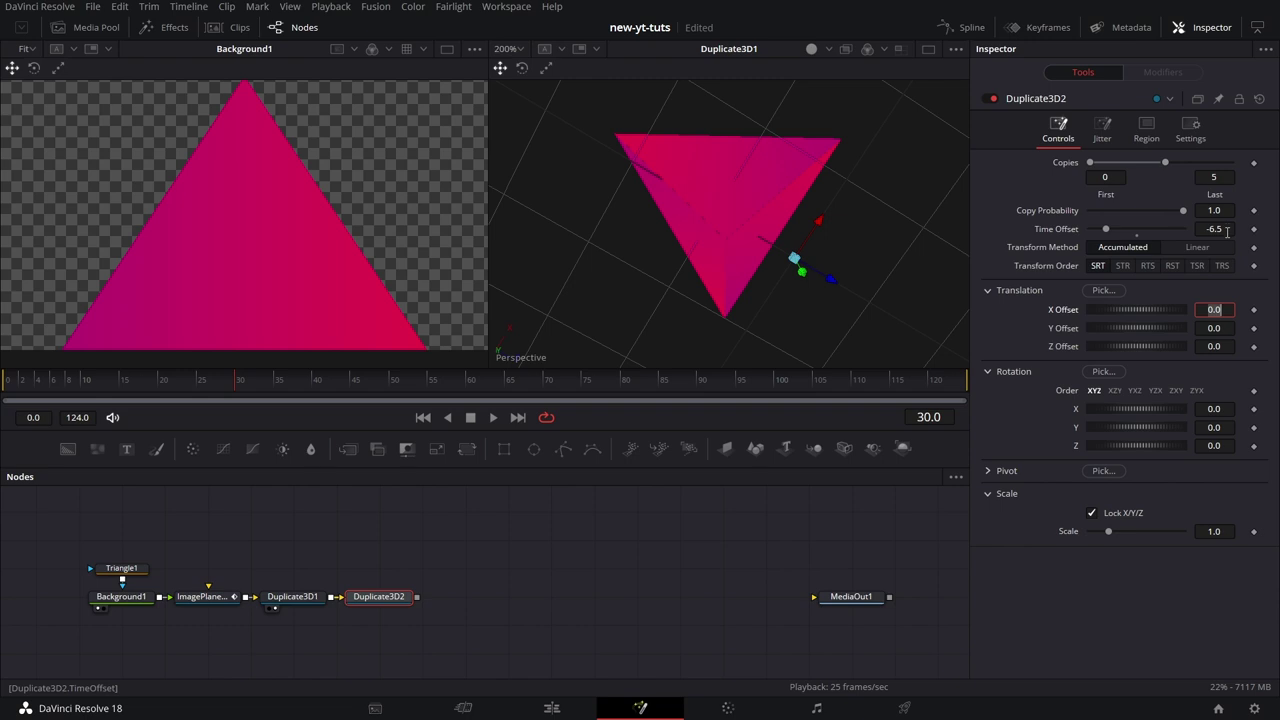
{"action": "left_click", "coordinate": [1233, 330]}
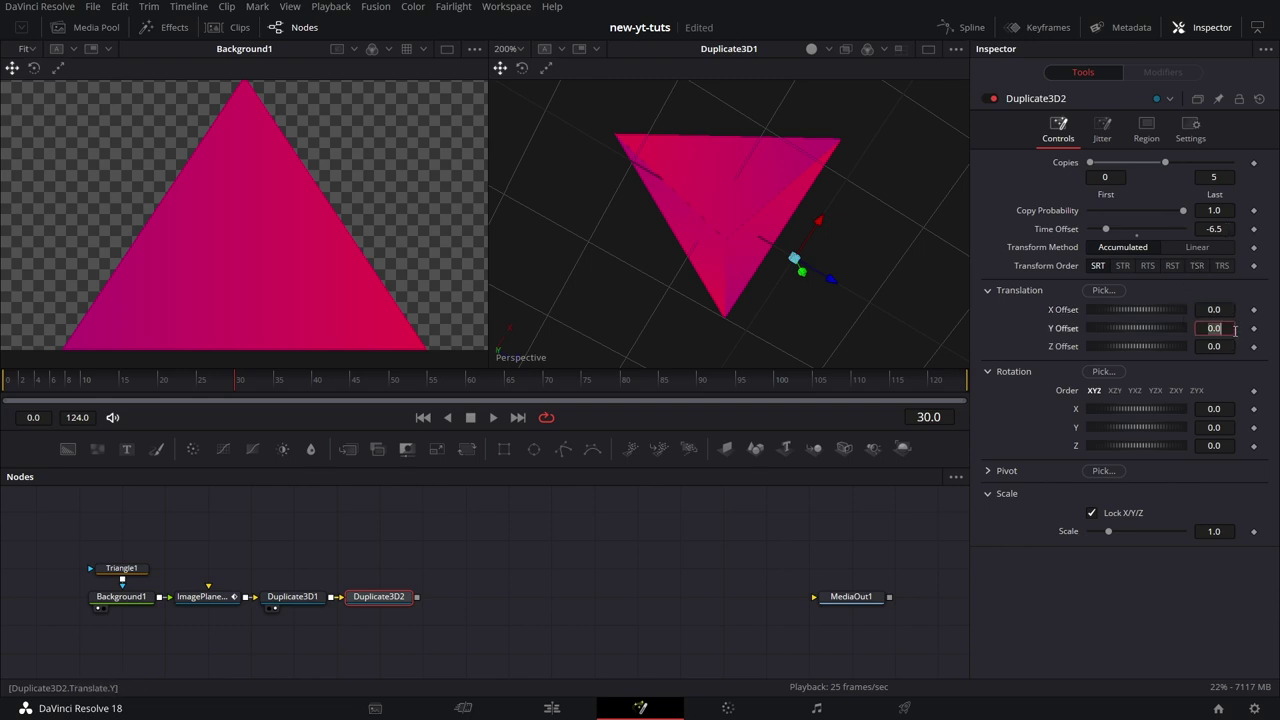
{"action": "type", "text": "1.5"}
{"action": "key", "text": "Tab"}
- View Duplicate3D2 in the 3D viewer, scrub the animation, then orbit and zoom out on the stack
{"action": "left_click", "coordinate": [22, 385]}
{"action": "key", "text": "2"}
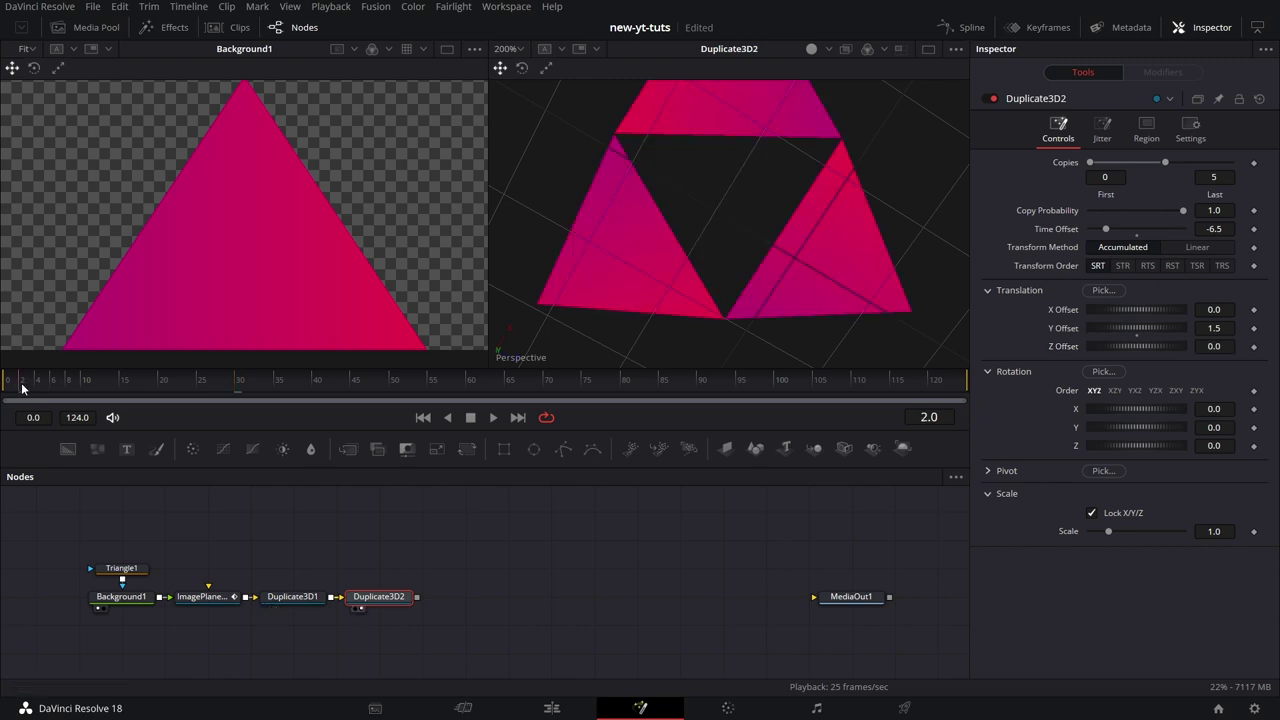
{"action": "left_click_drag", "start_coordinate": [22, 388], "coordinate": [562, 405]}
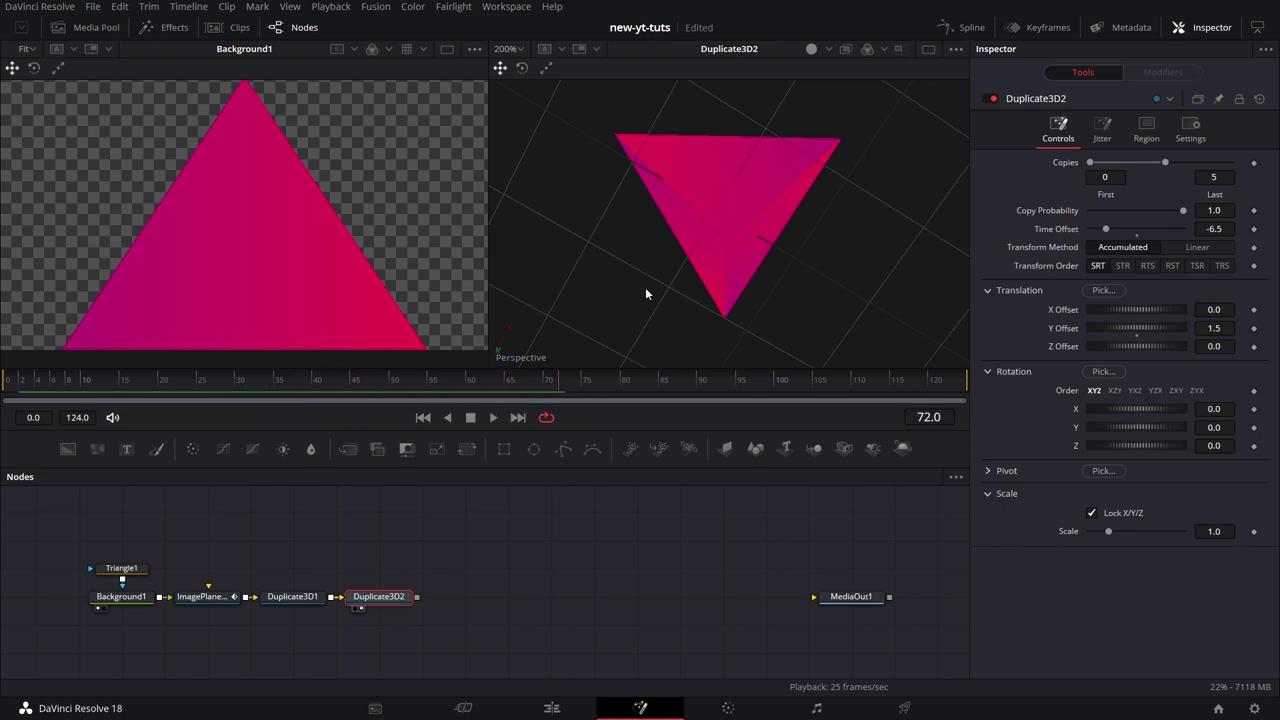
{"action": "left_click_drag", "start_coordinate": [646, 289], "coordinate": [766, 218]}
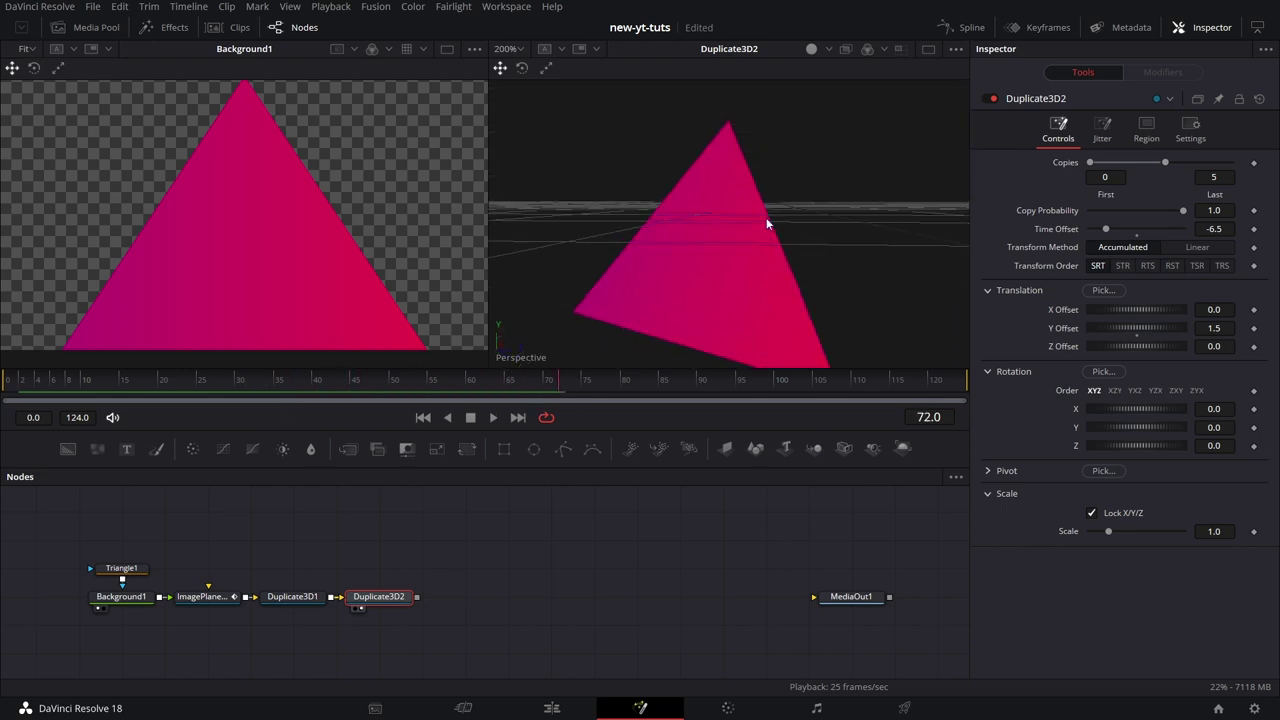
{"action": "scroll", "coordinate": [765, 218], "scroll_direction": "down", "scroll_amount": 10}
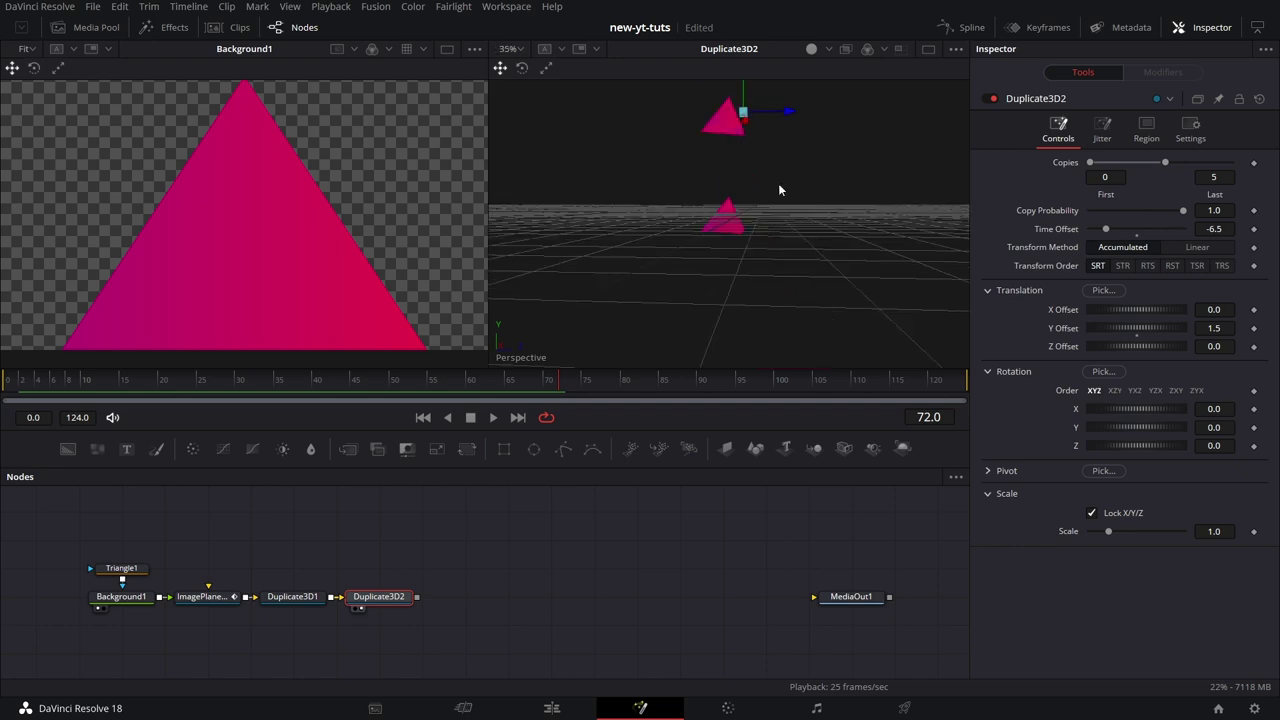
{"action": "scroll", "coordinate": [787, 328], "scroll_direction": "down", "scroll_amount": 5}
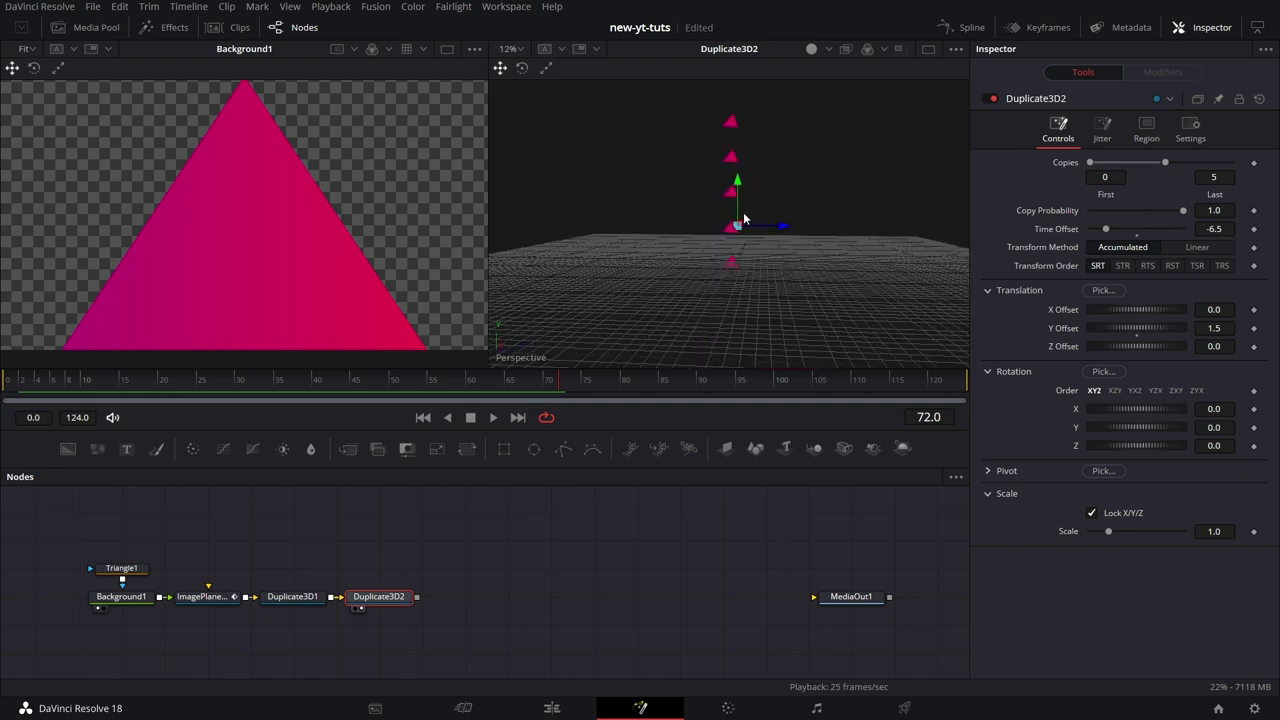
- Add a Merge3D after Duplicate3D2 and feed it a SpotLight and a Camera3D
{"action": "left_click", "coordinate": [814, 448]}
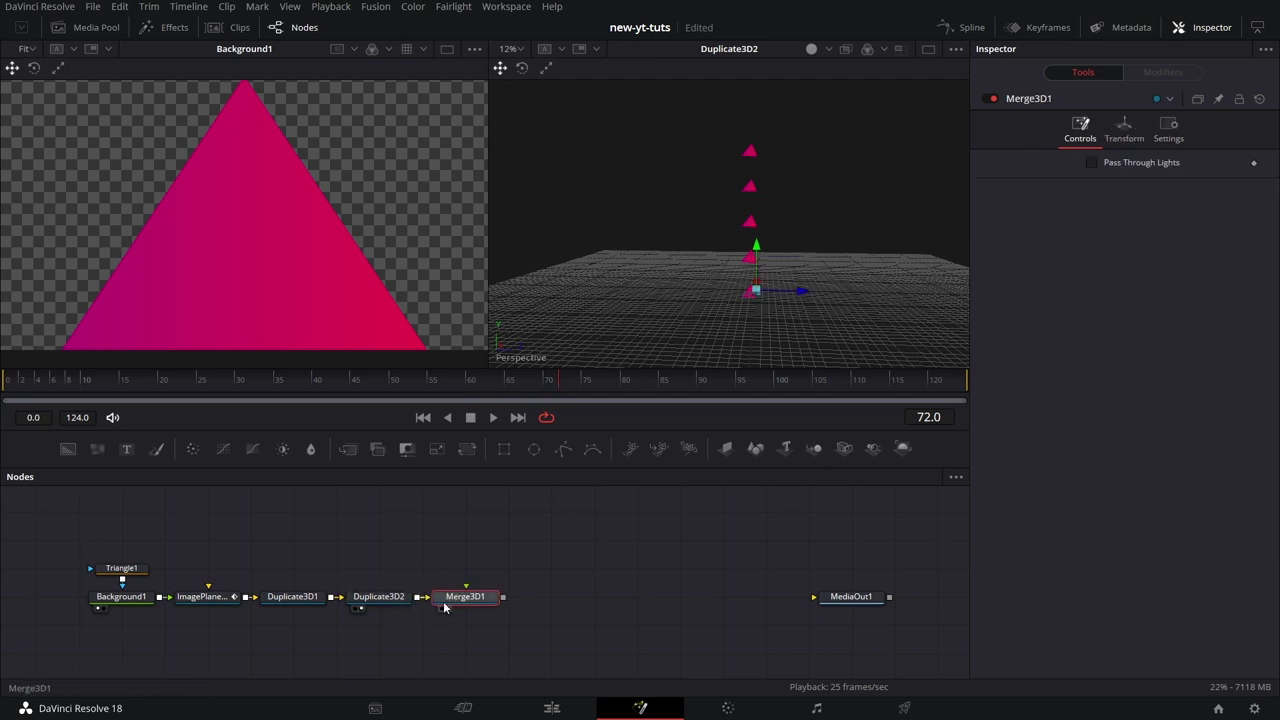
{"action": "left_click_drag", "start_coordinate": [873, 448], "coordinate": [478, 568]}
{"action": "left_click_drag", "start_coordinate": [847, 453], "coordinate": [468, 628]}
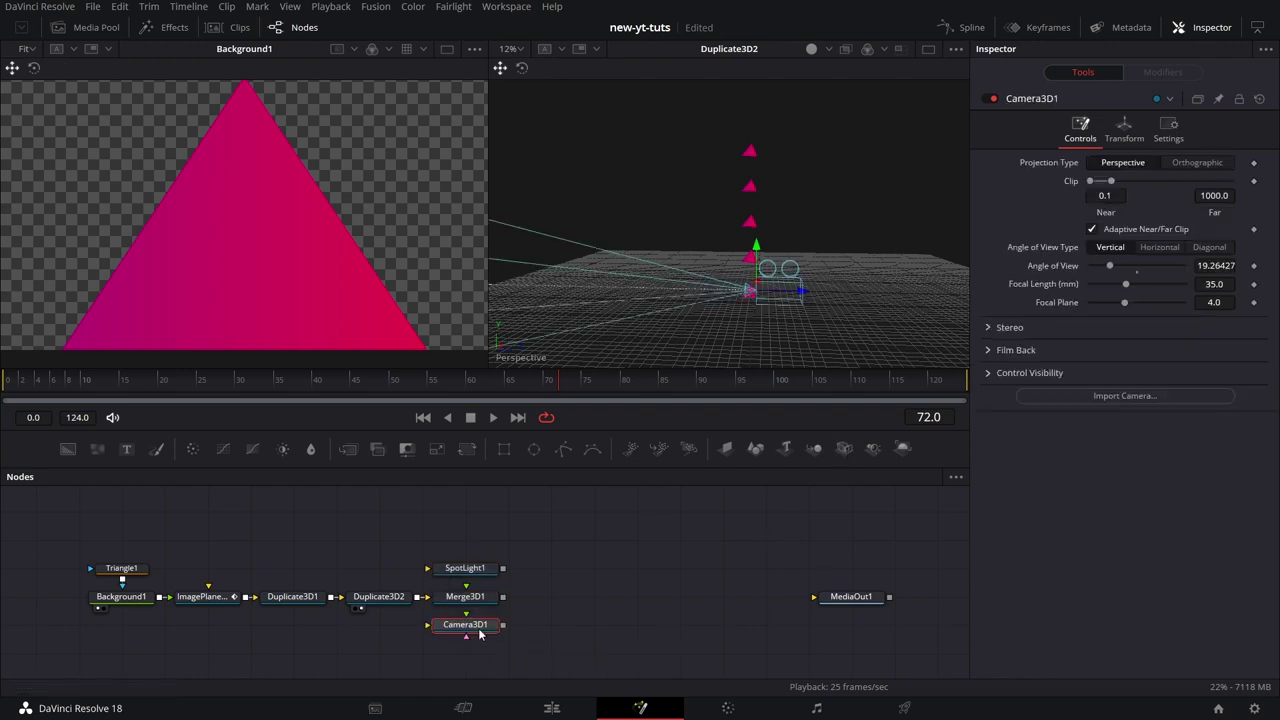
{"action": "left_click_drag", "start_coordinate": [503, 568], "coordinate": [466, 600]}
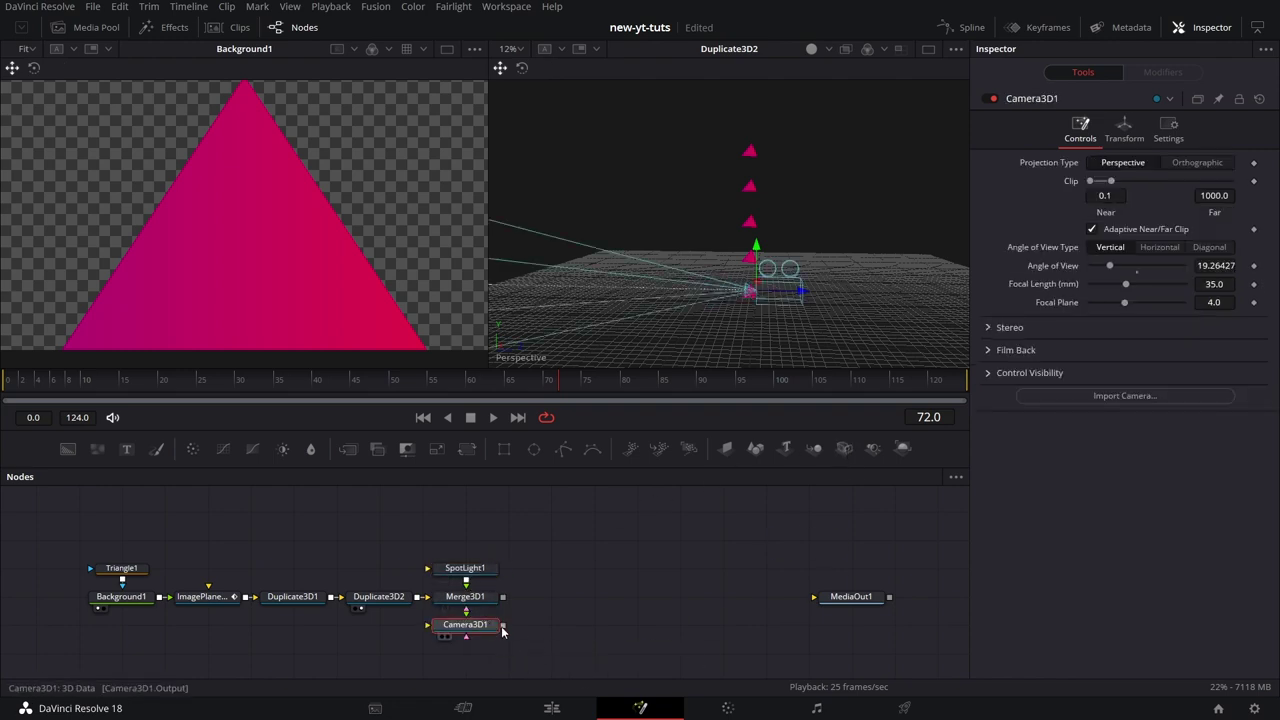
- Rotate SpotLight1 to X -90 and raise it high above the triangle stack
{"action": "left_click", "coordinate": [476, 572]}
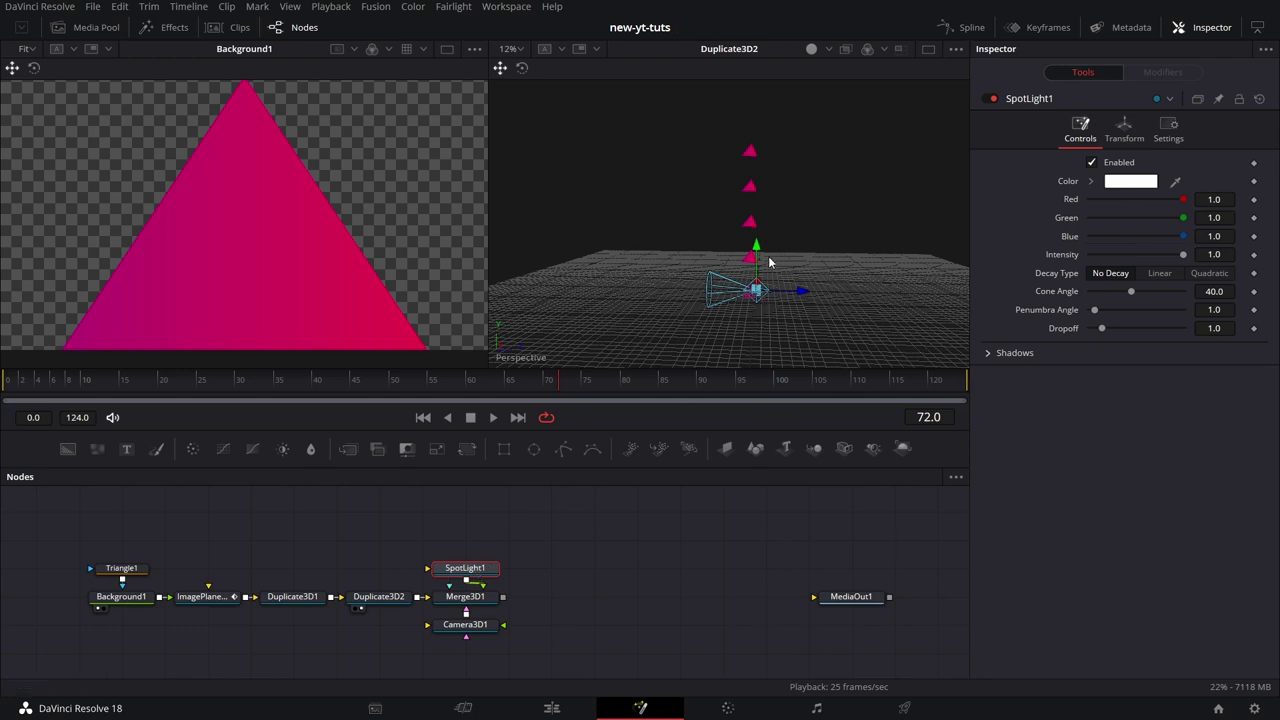
{"action": "left_click", "coordinate": [1125, 128]}
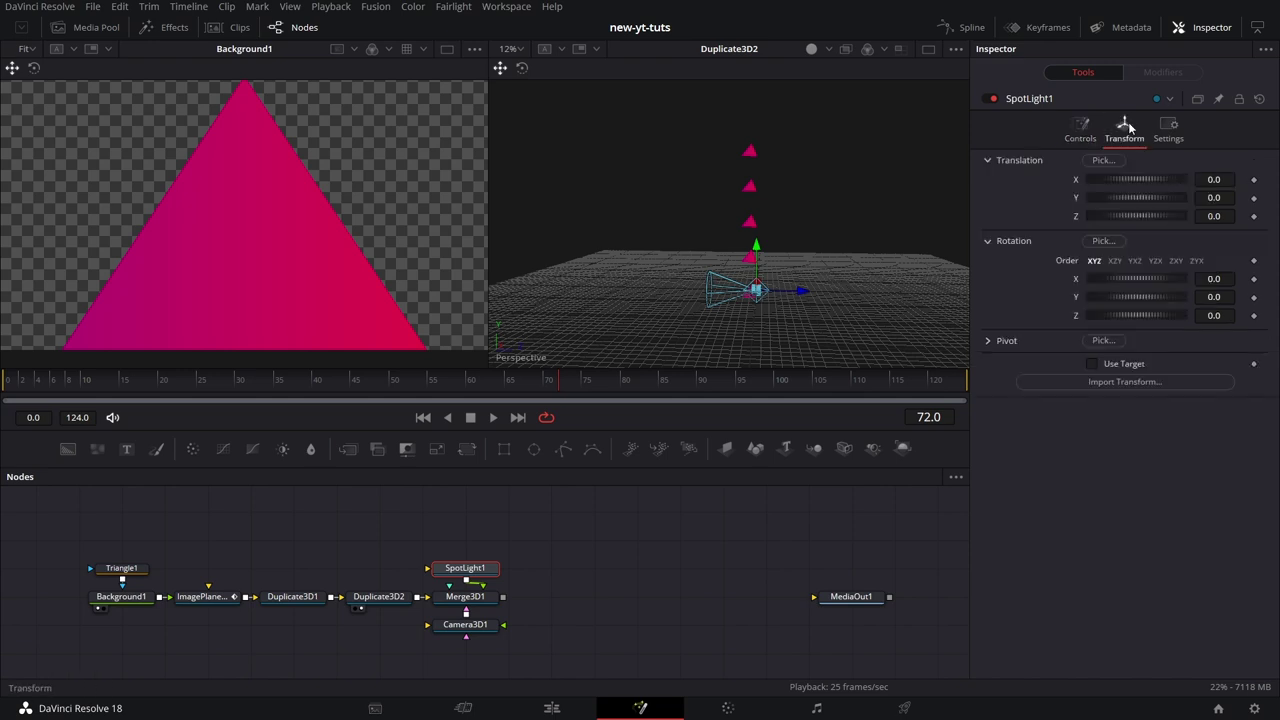
{"action": "left_click", "coordinate": [1210, 280]}
{"action": "type", "text": "-90"}
{"action": "key", "text": "Tab"}
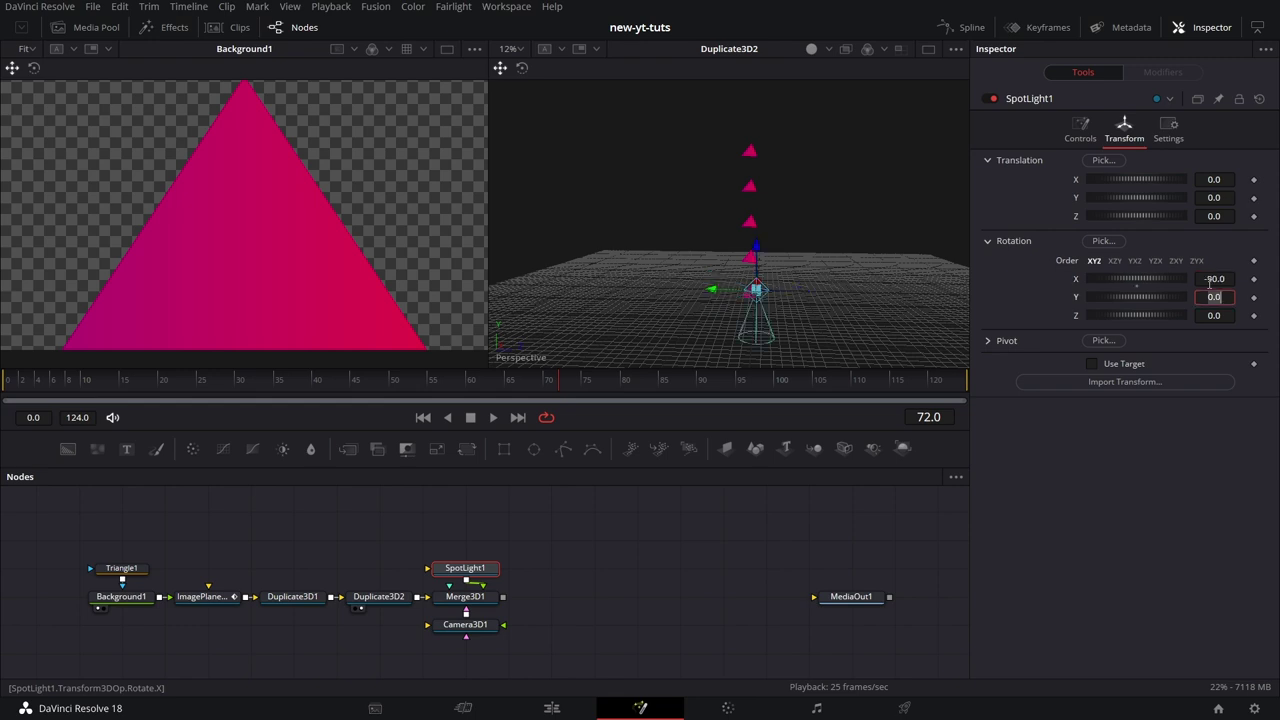
{"action": "left_click_drag", "start_coordinate": [757, 256], "coordinate": [769, 88]}
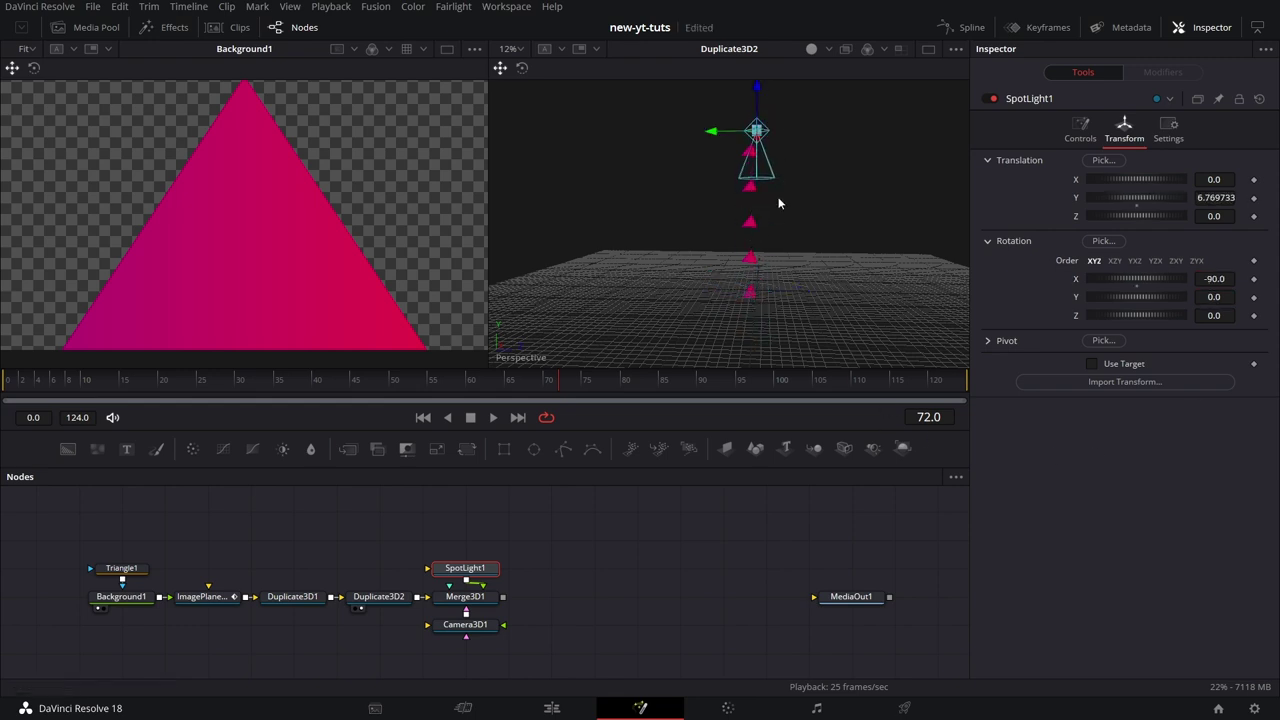
{"action": "left_click_drag", "start_coordinate": [780, 200], "coordinate": [738, 99]}
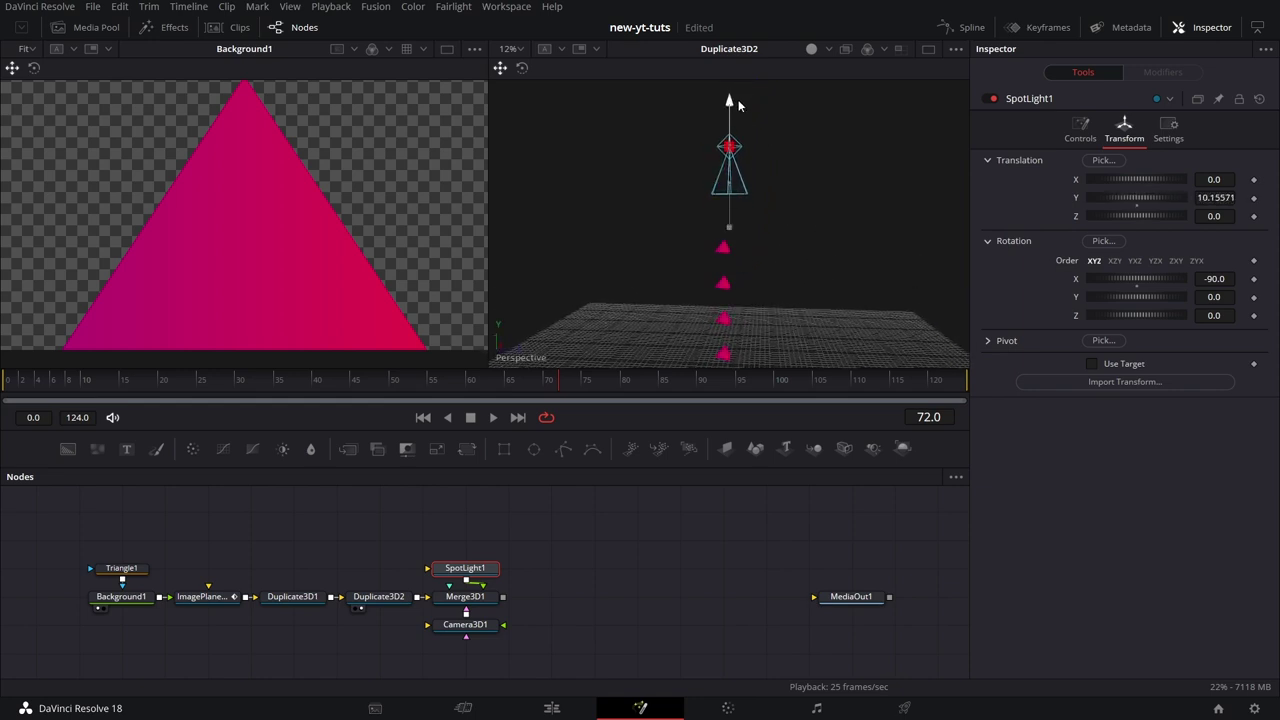
- Widen SpotLight1's cone angle to 90 and set its decay to Linear
{"action": "left_click", "coordinate": [1080, 130]}
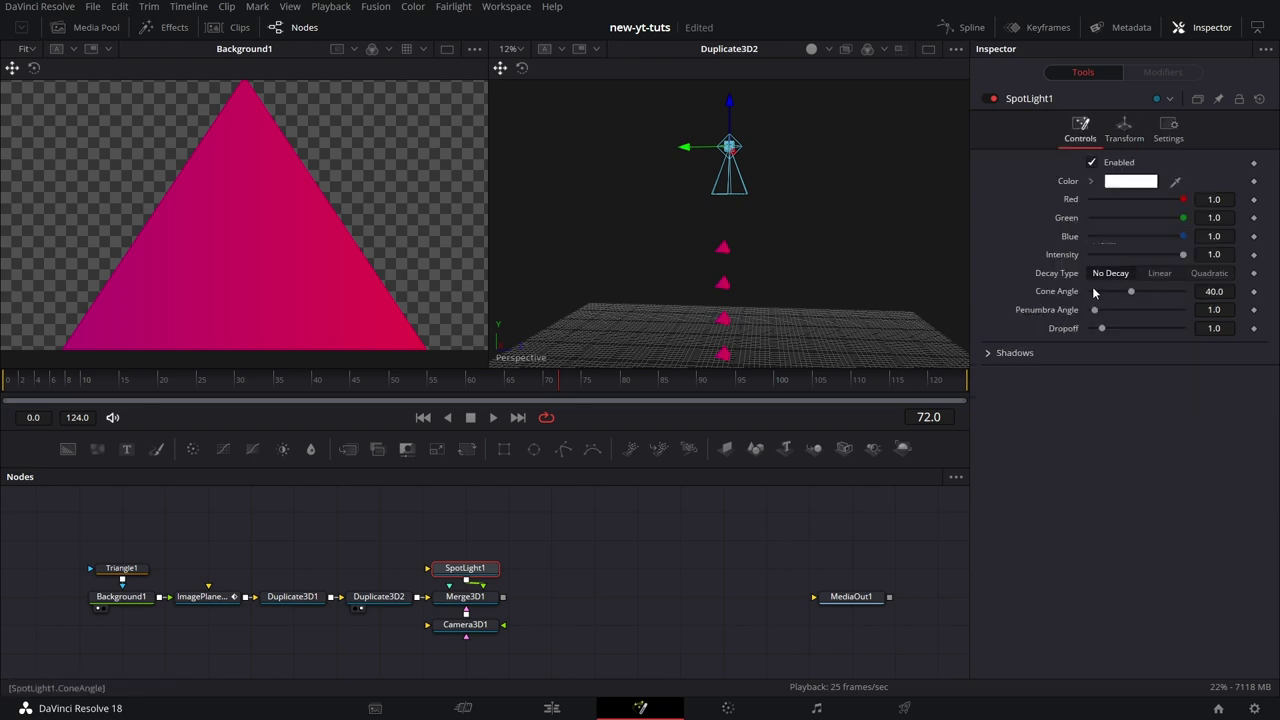
{"action": "left_click_drag", "start_coordinate": [1133, 297], "coordinate": [1177, 284]}
{"action": "left_click", "coordinate": [1159, 273]}
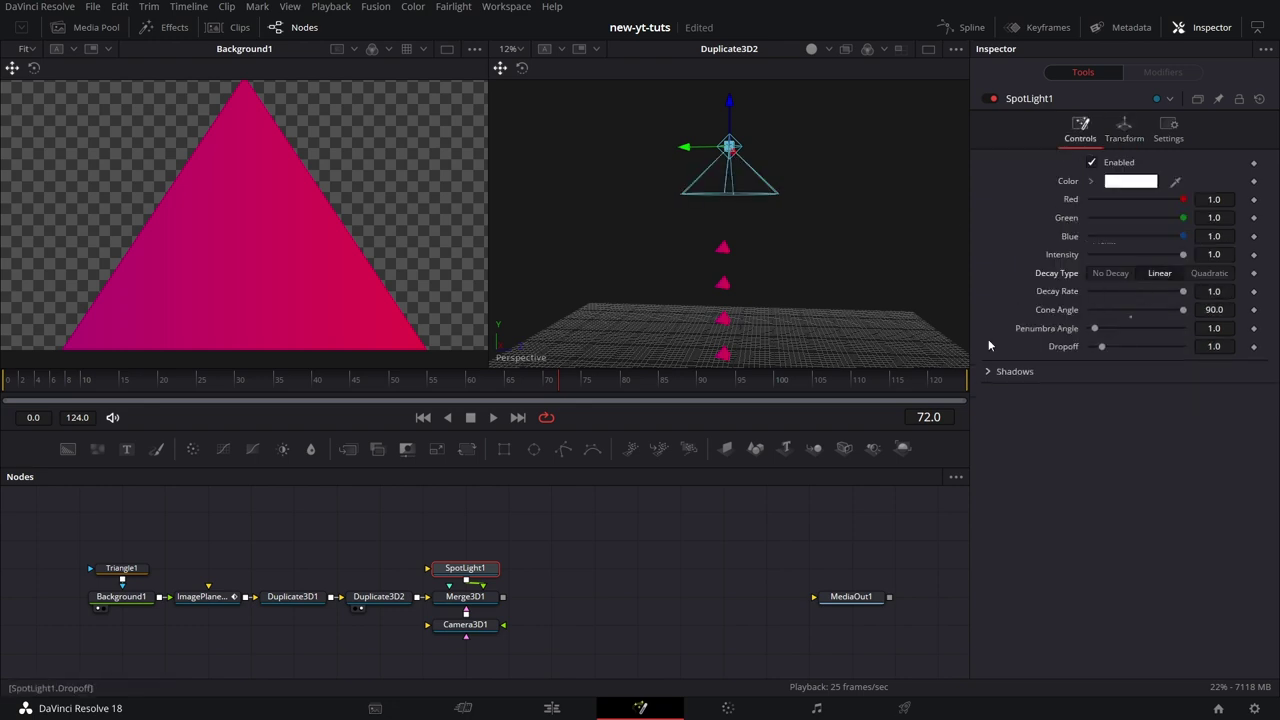
{"action": "left_click_drag", "start_coordinate": [818, 305], "coordinate": [879, 244]}
{"action": "left_click_drag", "start_coordinate": [911, 286], "coordinate": [870, 268]}
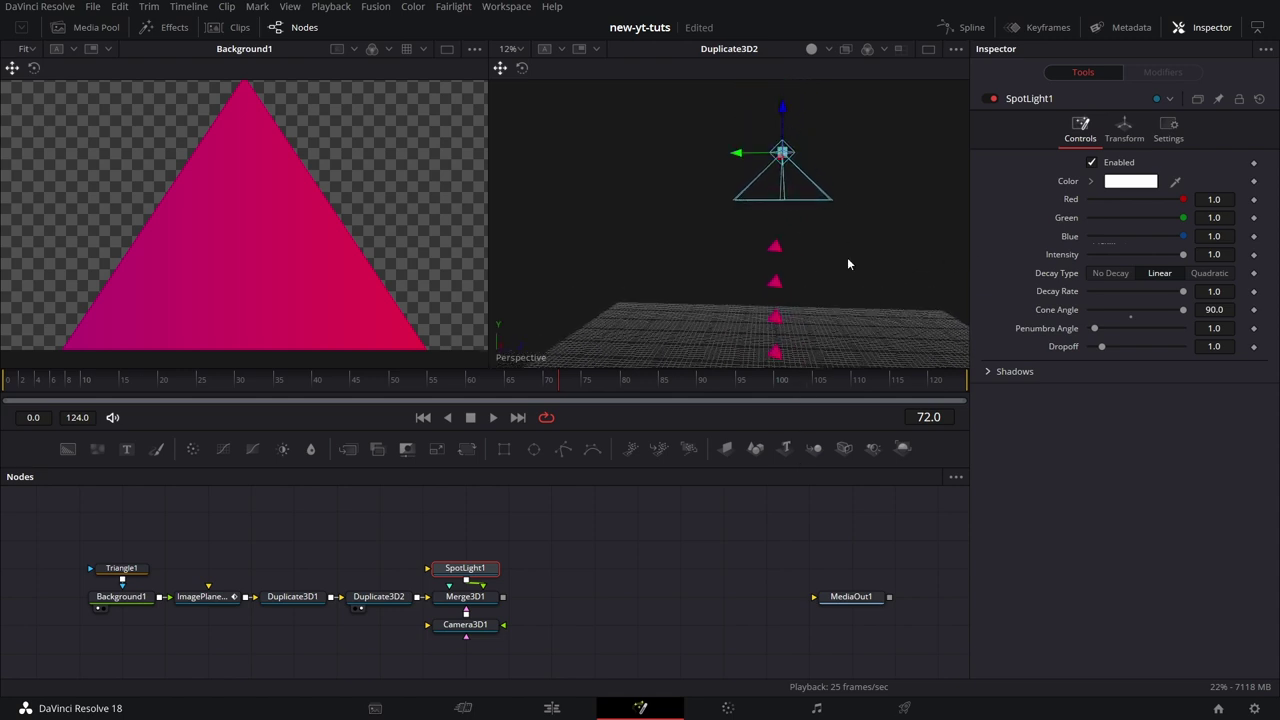
- Rotate Camera3D1 to X -90 so it faces down, positioned just above the grid
{"action": "left_click", "coordinate": [445, 626]}
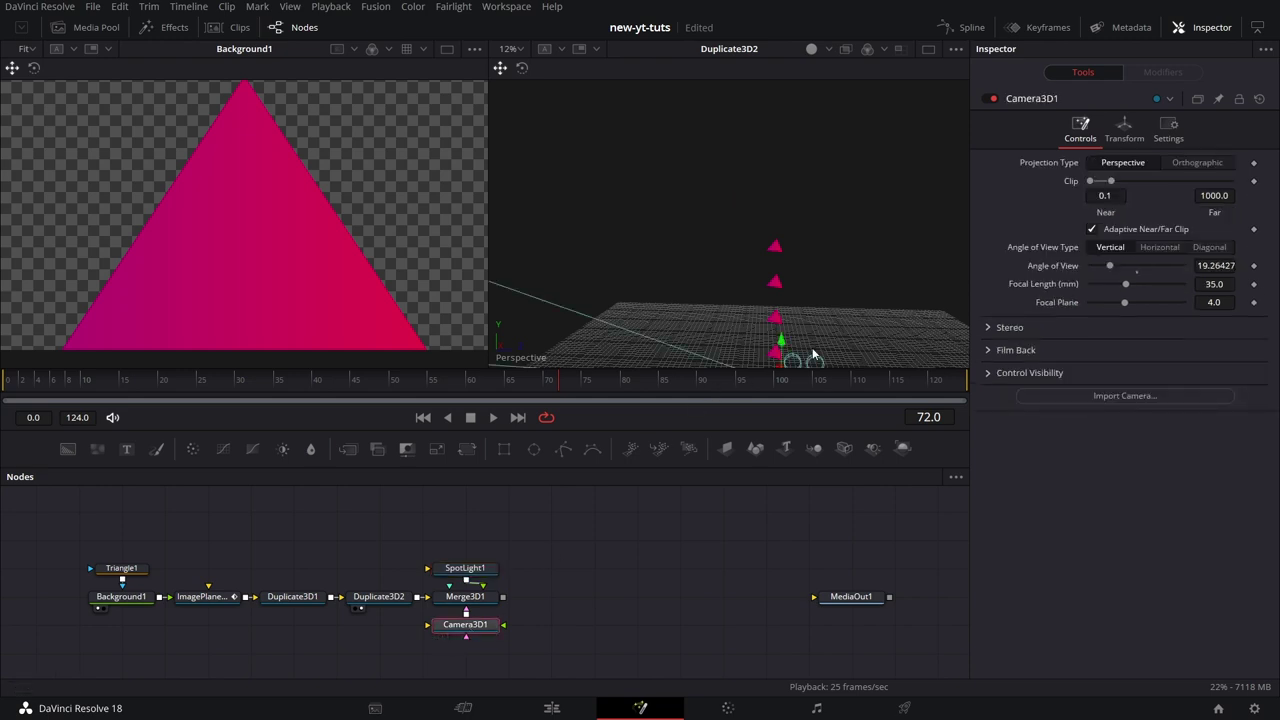
{"action": "left_click_drag", "start_coordinate": [812, 347], "coordinate": [836, 230]}
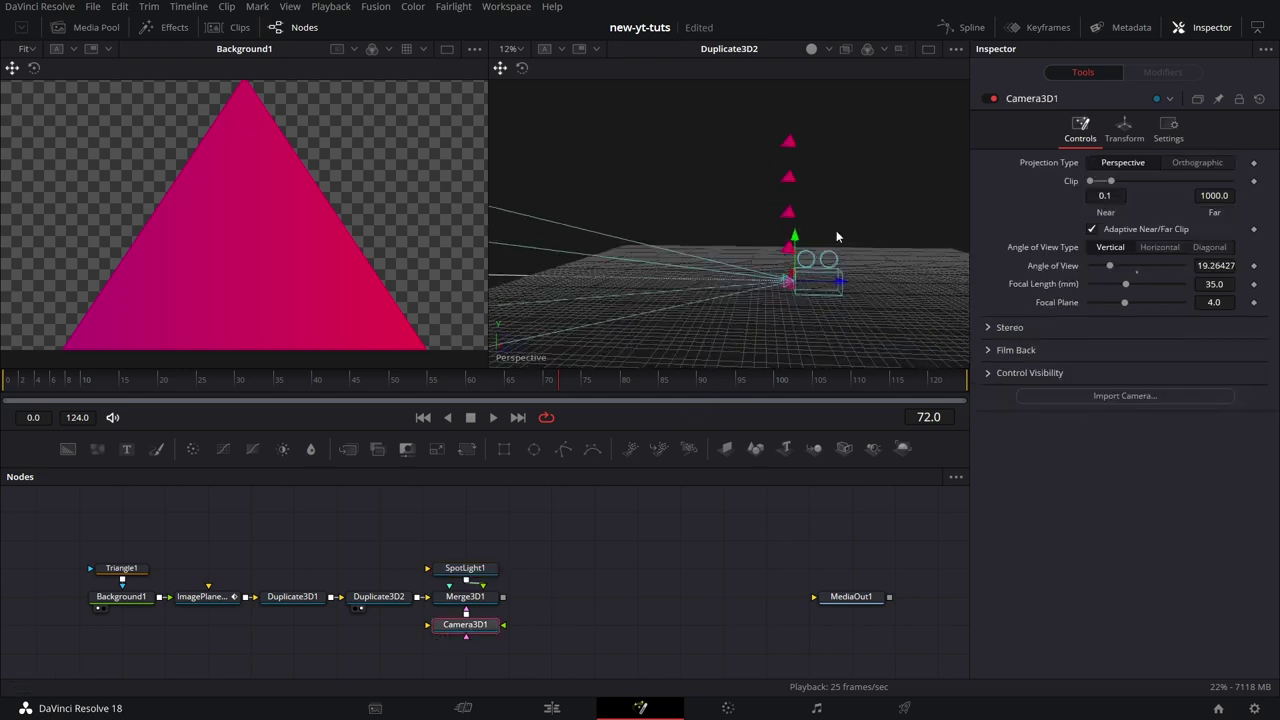
{"action": "left_click", "coordinate": [1127, 128]}
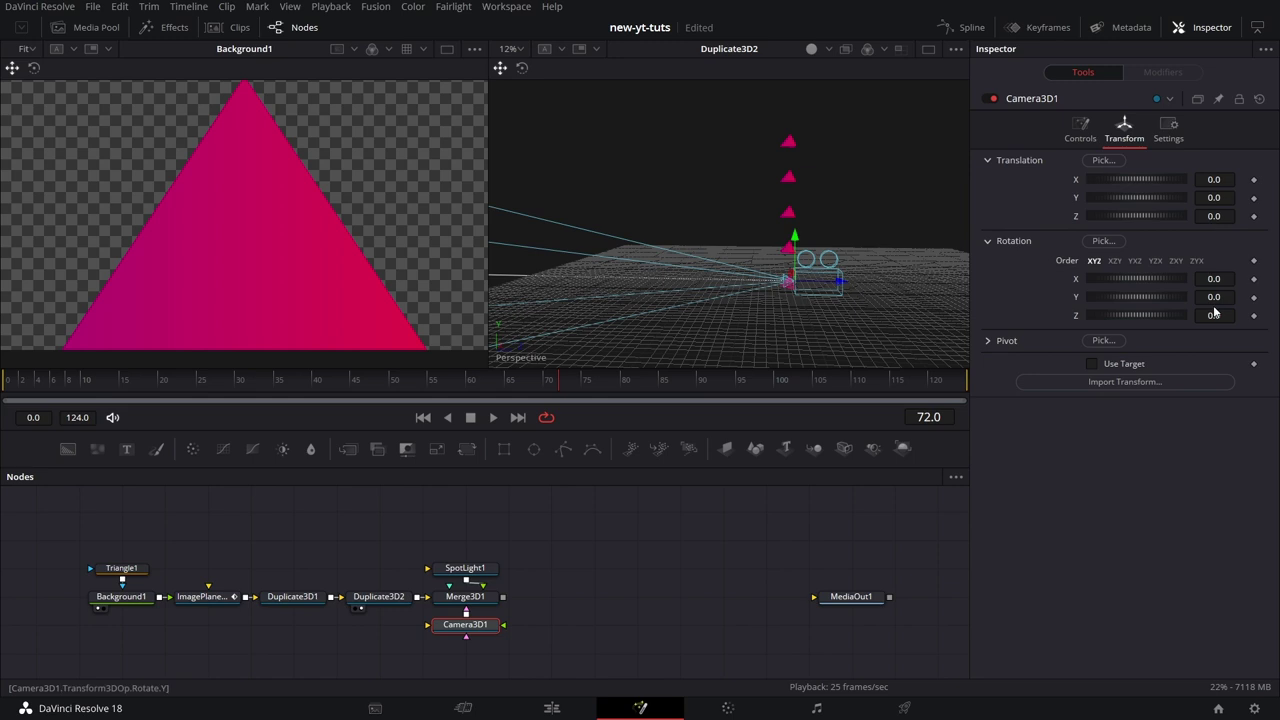
{"action": "left_click", "coordinate": [1230, 281]}
{"action": "type", "text": "-90"}
{"action": "key", "text": "Tab"}
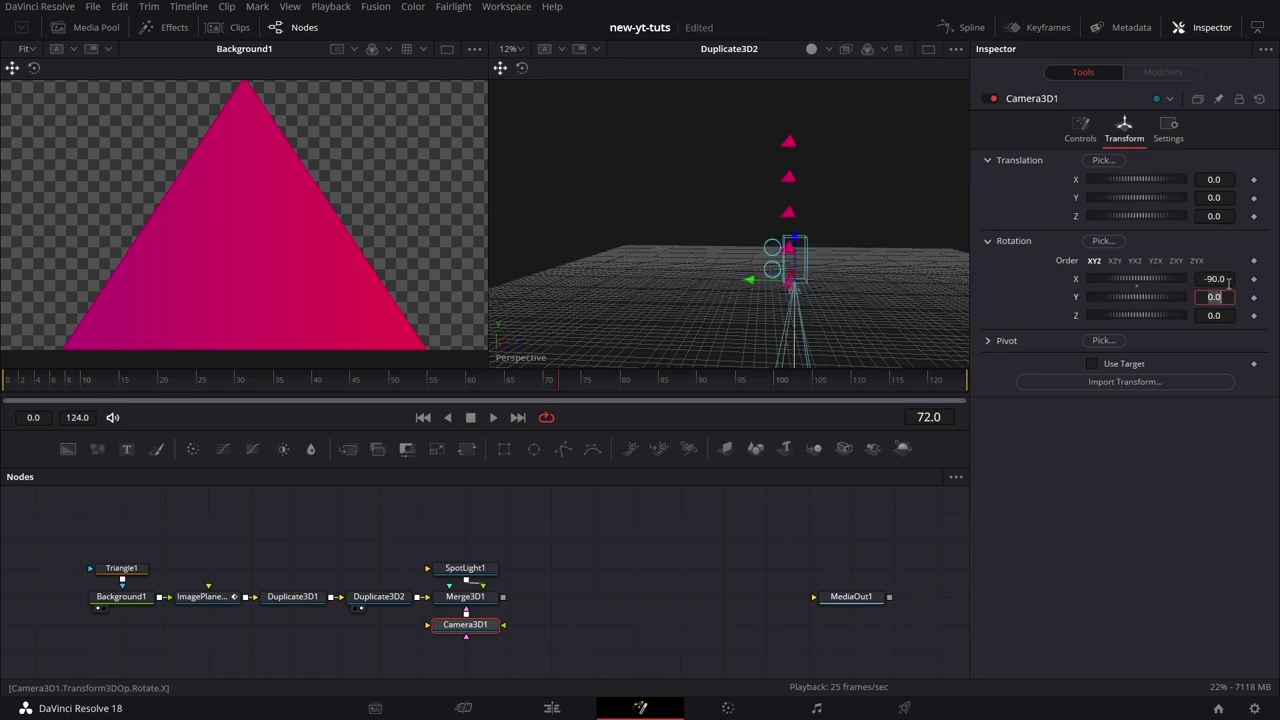
{"action": "left_click_drag", "start_coordinate": [793, 245], "coordinate": [810, 130]}
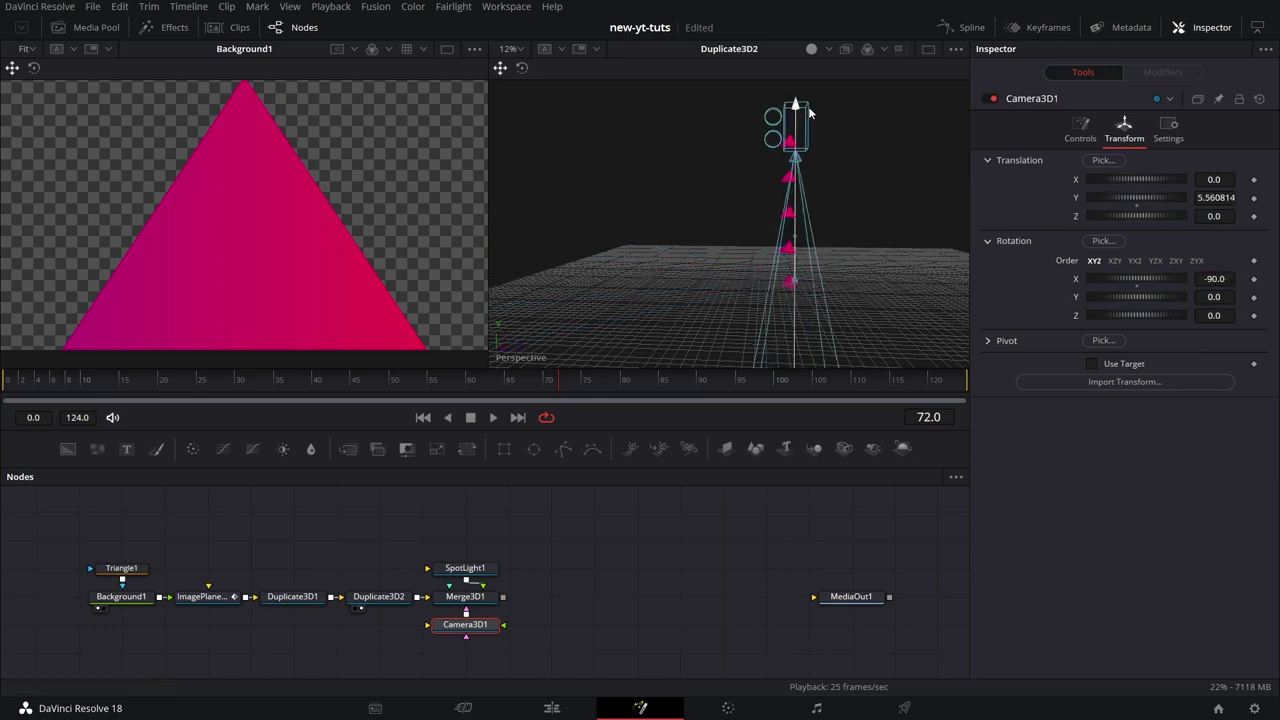
{"action": "left_click_drag", "start_coordinate": [836, 178], "coordinate": [820, 238]}
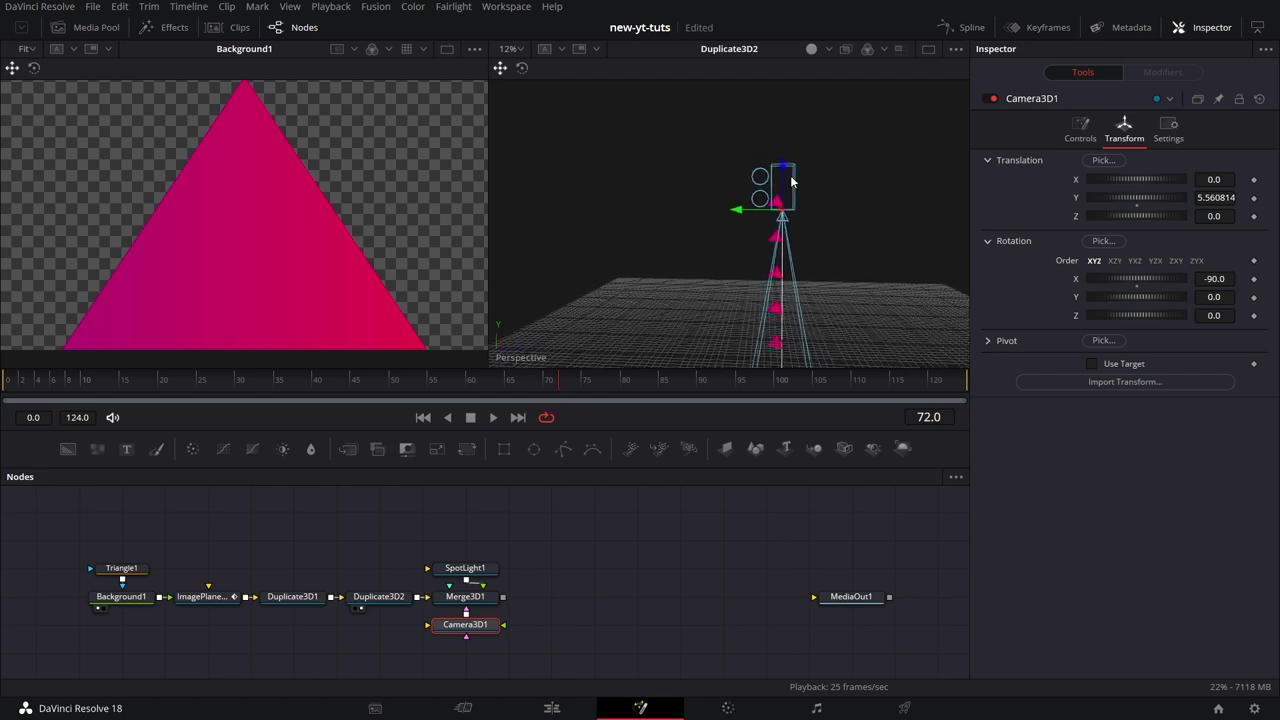
{"action": "left_click_drag", "start_coordinate": [782, 170], "coordinate": [762, 288]}
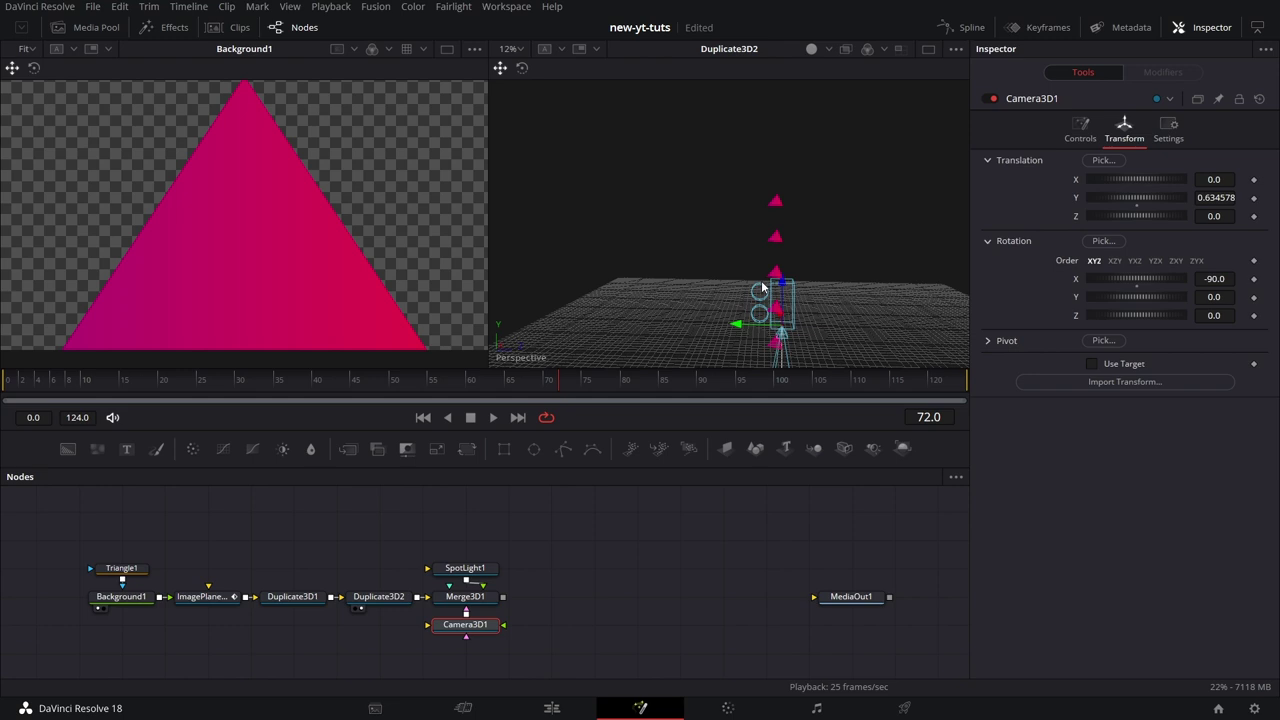
{"action": "left_click_drag", "start_coordinate": [789, 292], "coordinate": [784, 288]}
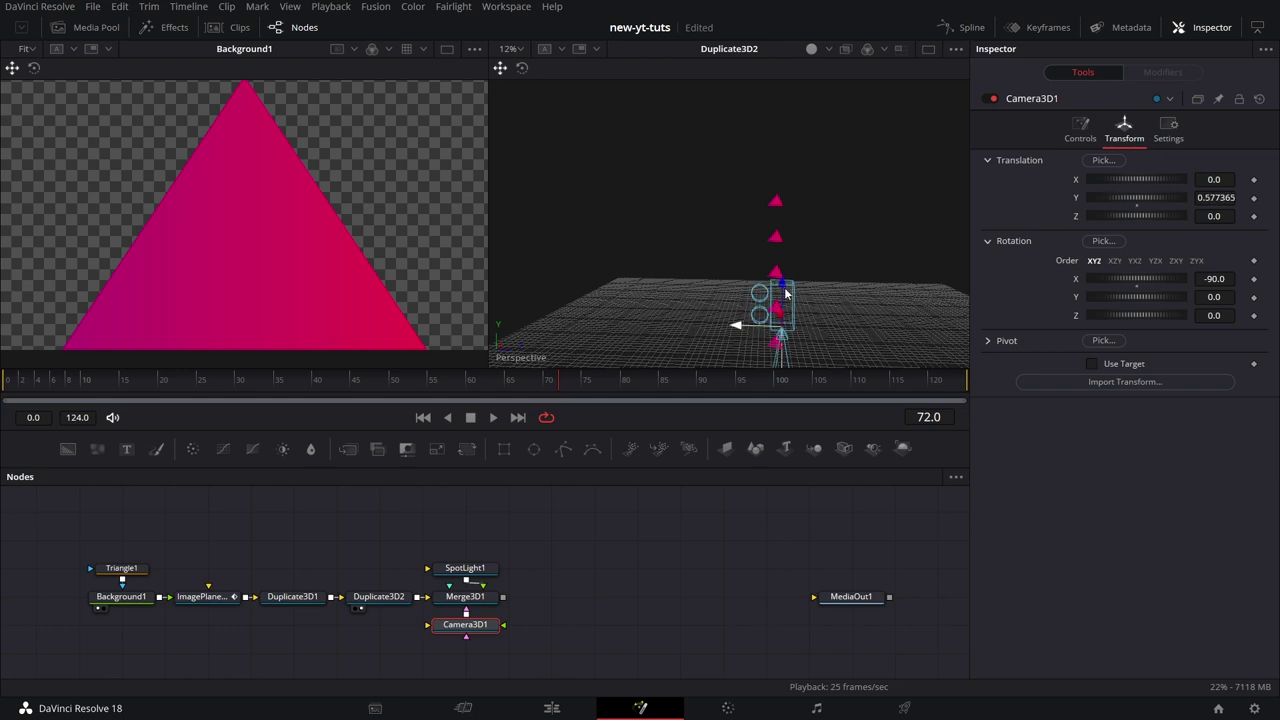
- Keyframe Camera3D1's Y position from 0.169 at frame 0 to about 8.25 at frame 85
{"action": "left_click", "coordinate": [1200, 198]}
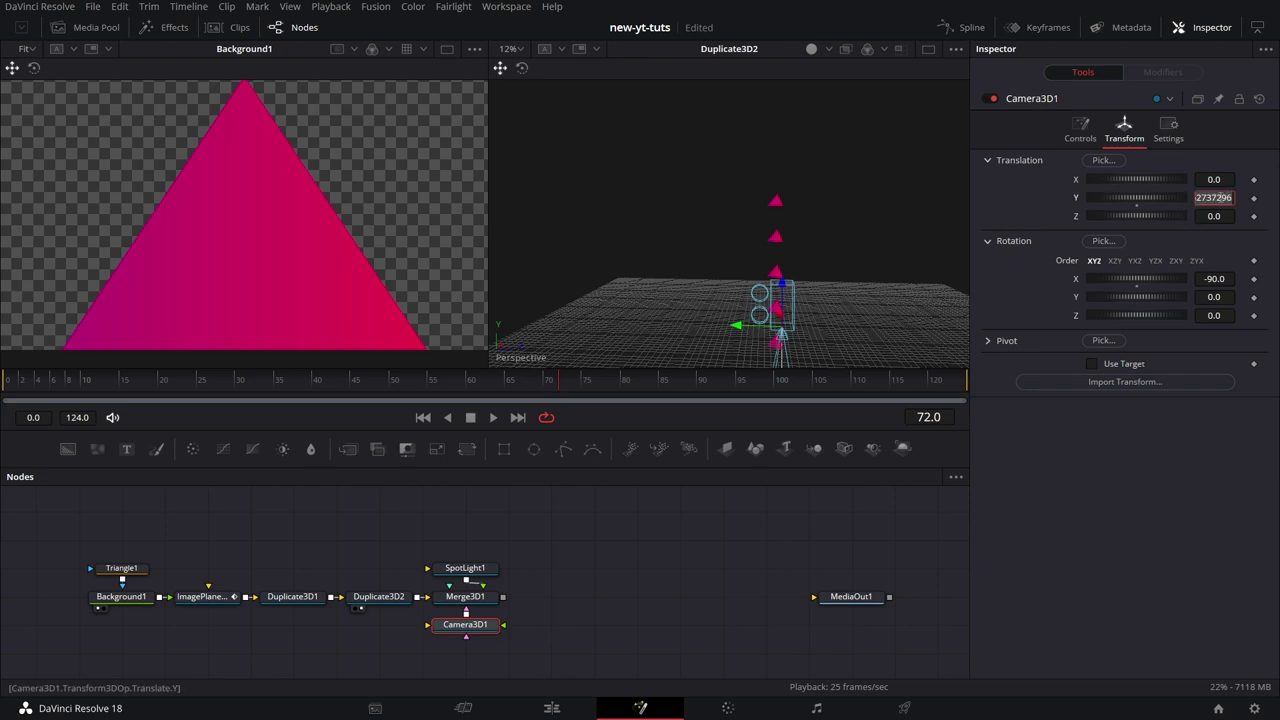
{"action": "type", "text": "0.169"}
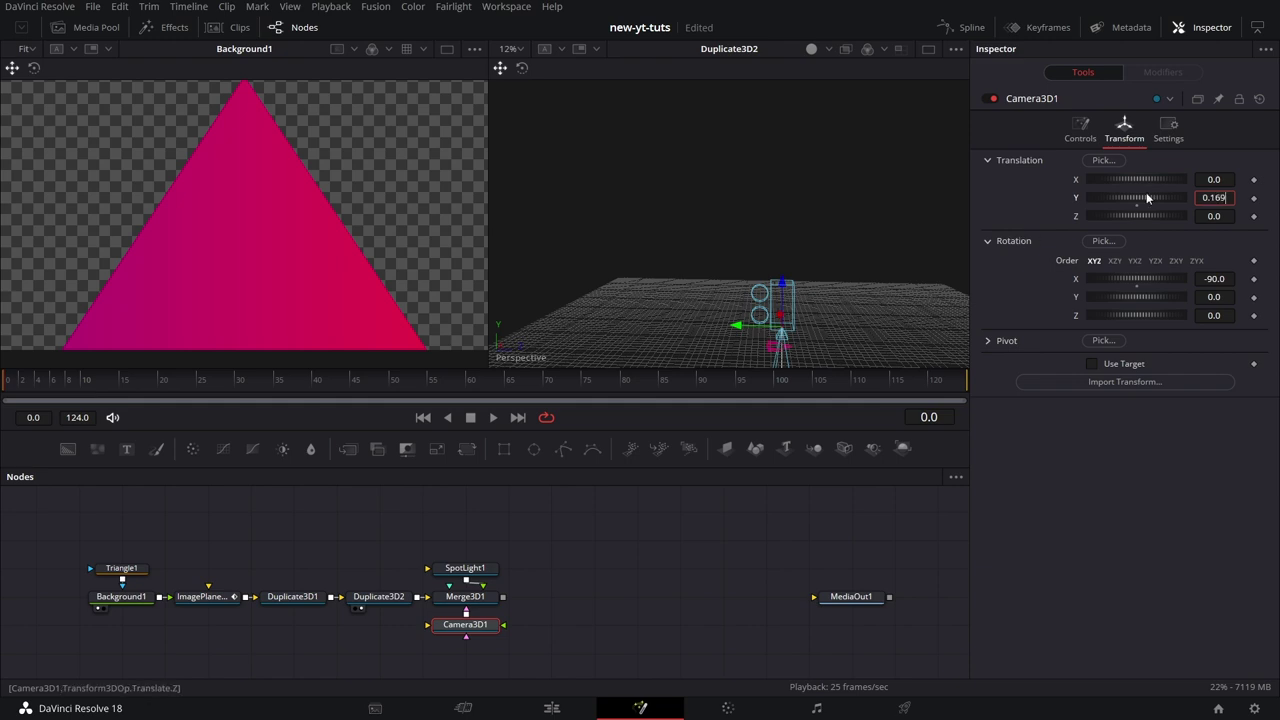
{"action": "left_click", "coordinate": [1253, 197]}
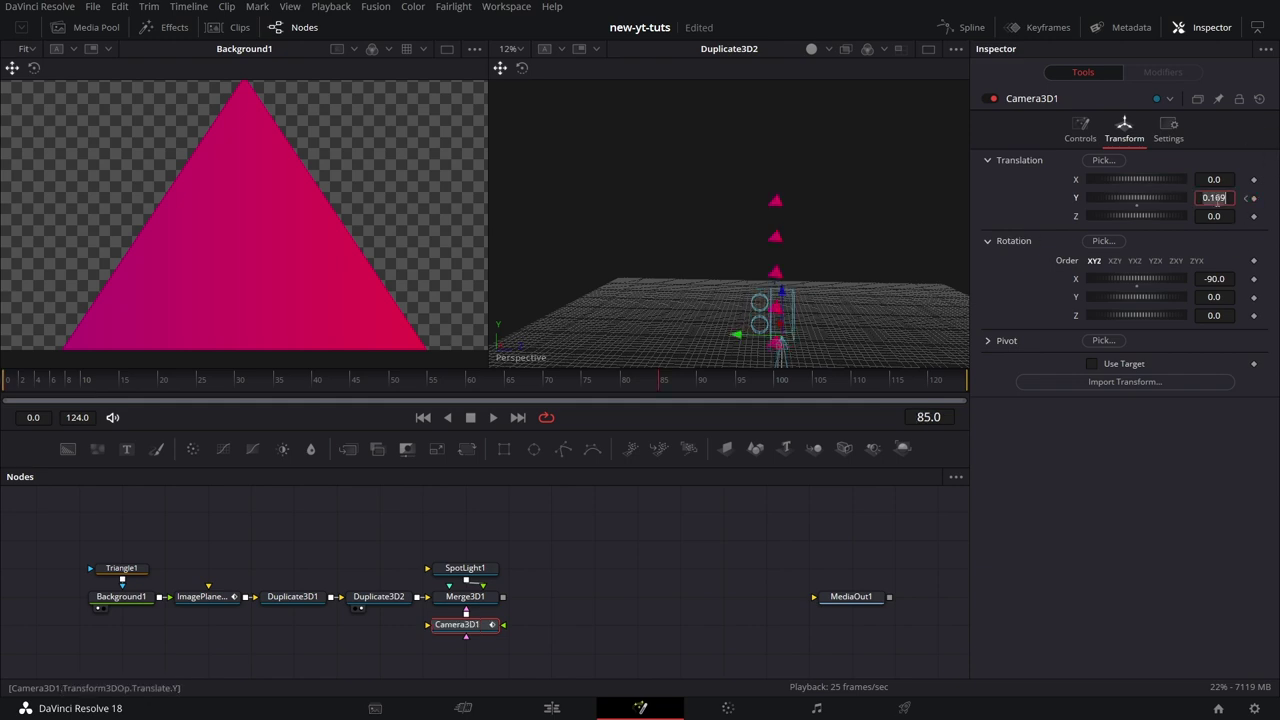
{"action": "type", "text": "8.3"}
{"action": "key", "text": "Tab"}
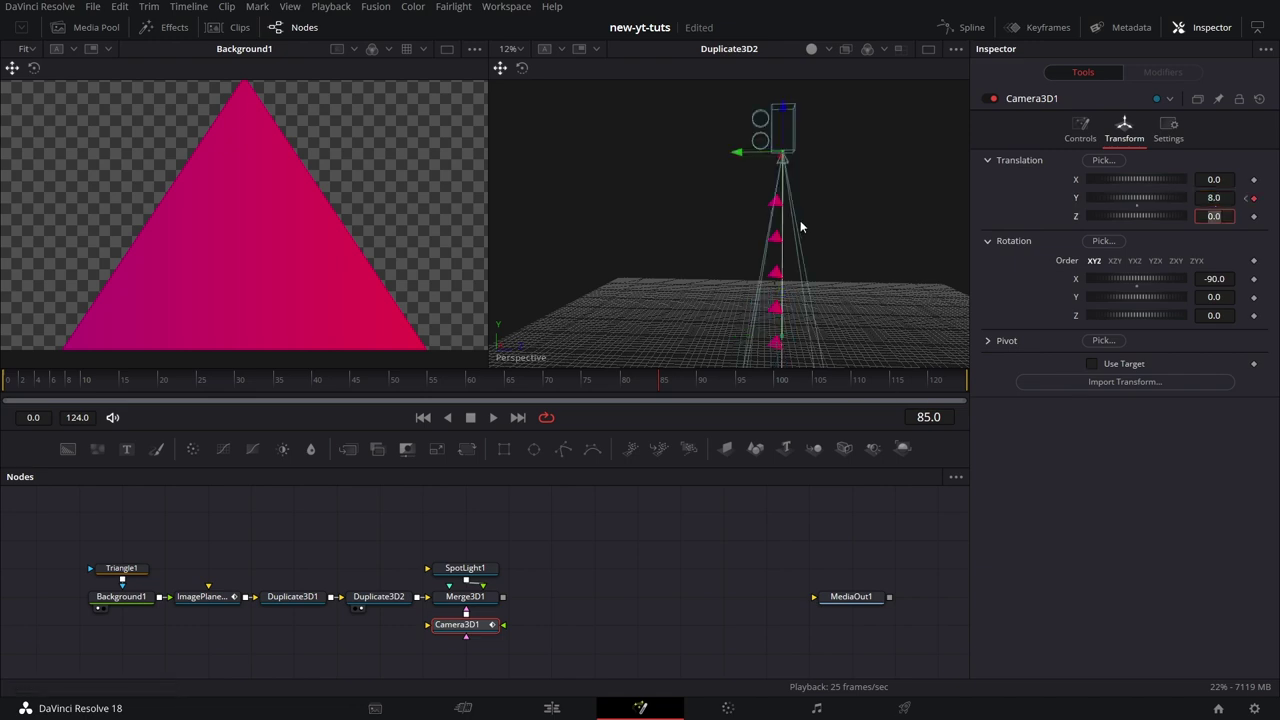
{"action": "left_click_drag", "start_coordinate": [788, 114], "coordinate": [785, 110]}
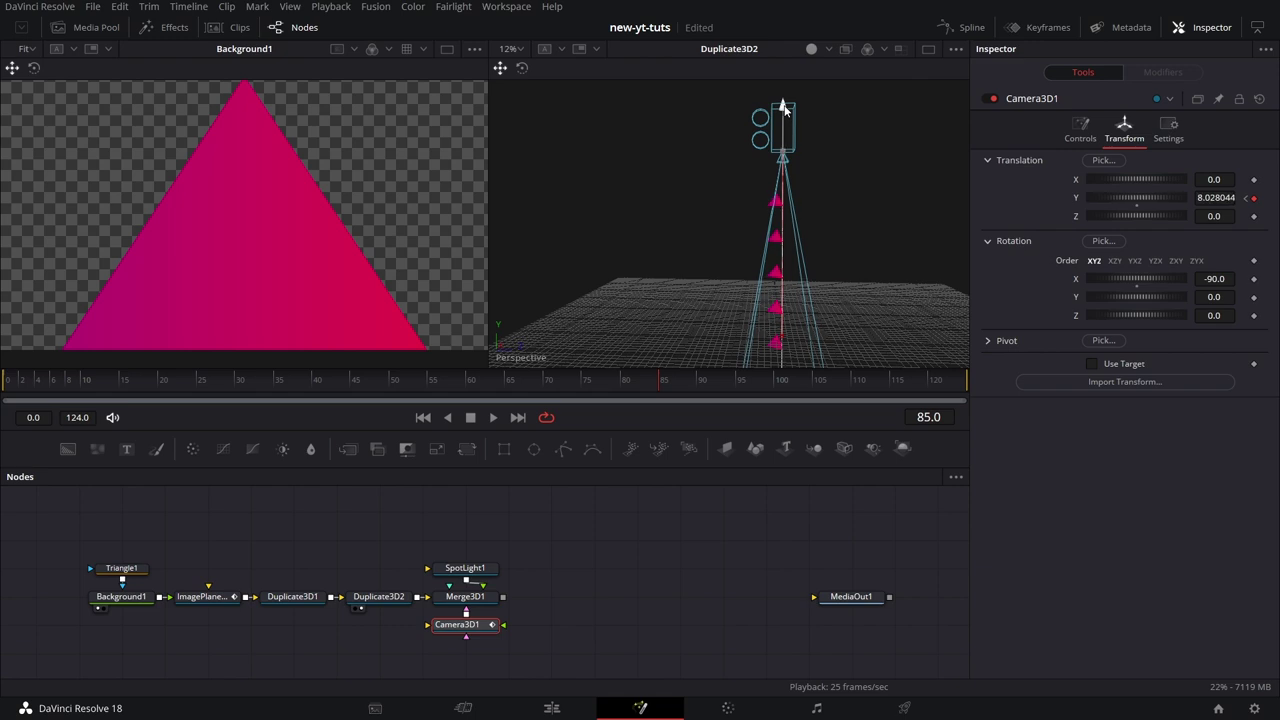
{"action": "left_click_drag", "start_coordinate": [785, 110], "coordinate": [785, 106]}
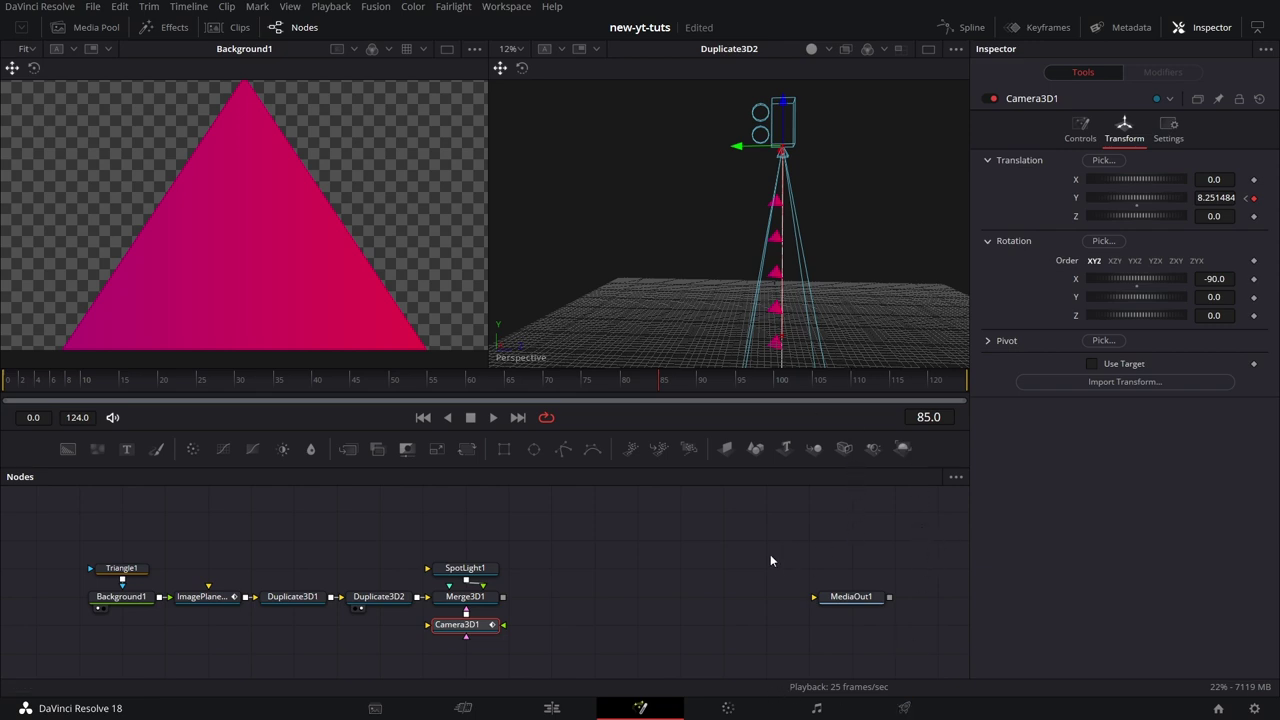
- Add a Renderer3D1 node fed by Merge3D1 and show its render in the viewer
{"action": "scroll", "coordinate": [772, 550], "scroll_direction": "down", "scroll_amount": 1}
{"action": "left_click_drag", "start_coordinate": [893, 453], "coordinate": [612, 603]}
{"action": "left_click_drag", "start_coordinate": [514, 597], "coordinate": [596, 598]}
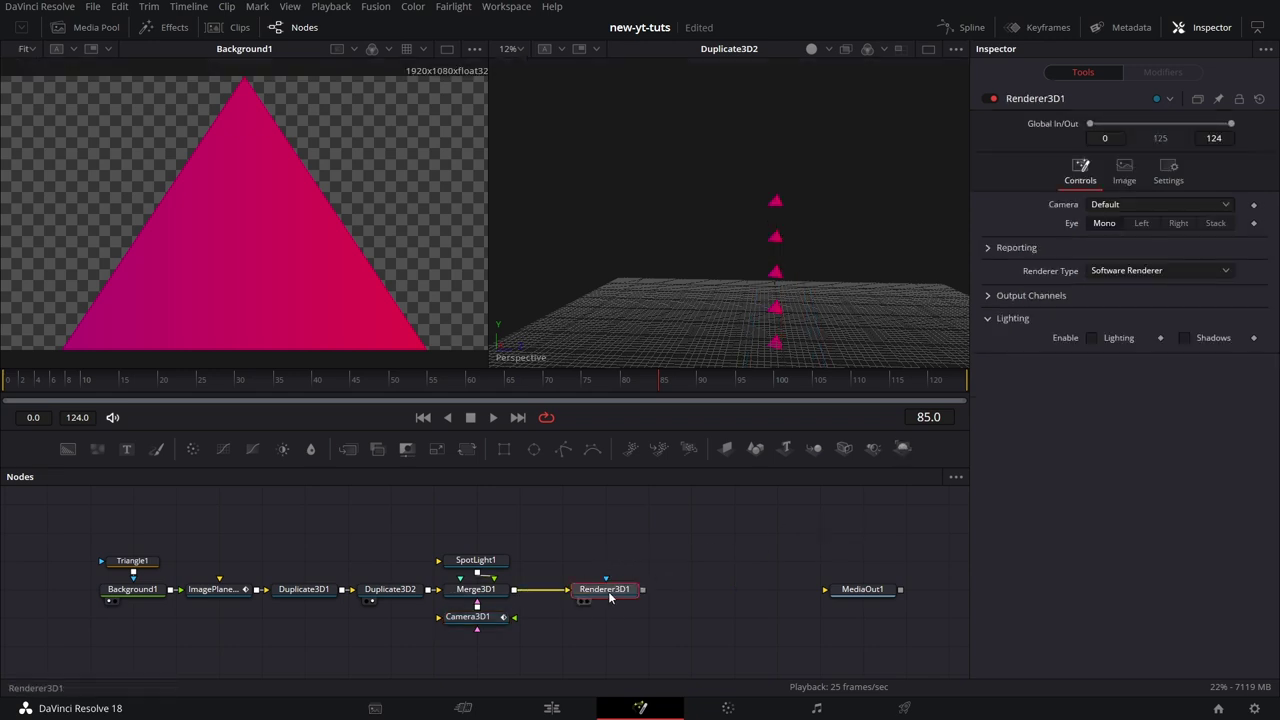
{"action": "key", "text": "2"}
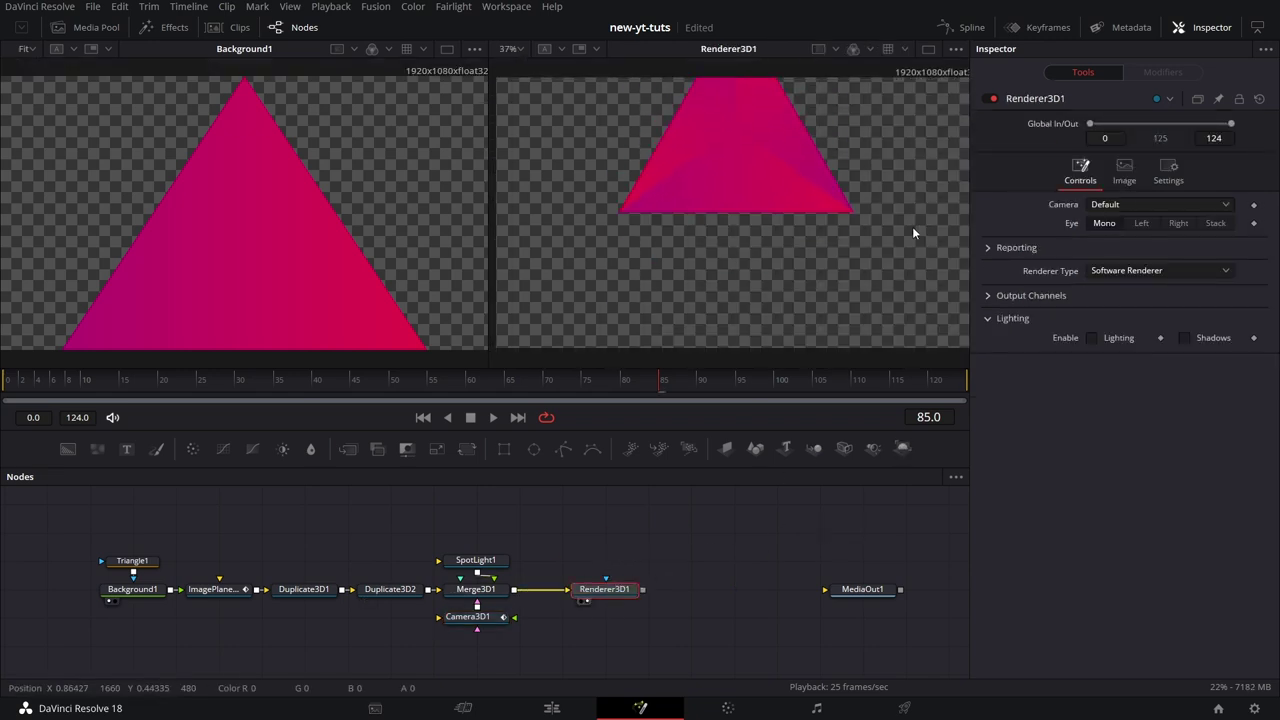
- Set Camera3D1's Translation Z to -0.254 to centre the triangles in the render
{"action": "left_click", "coordinate": [490, 618]}
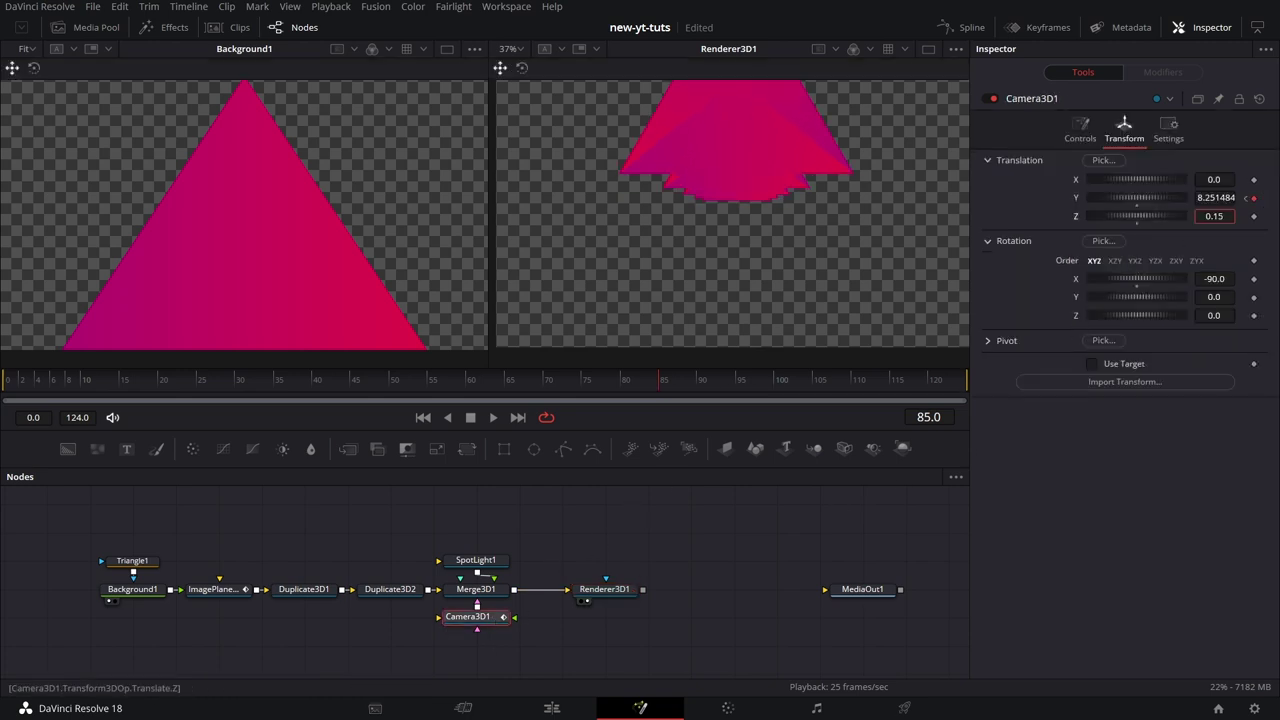
{"action": "left_click_drag", "start_coordinate": [1214, 216], "coordinate": [1170, 216]}
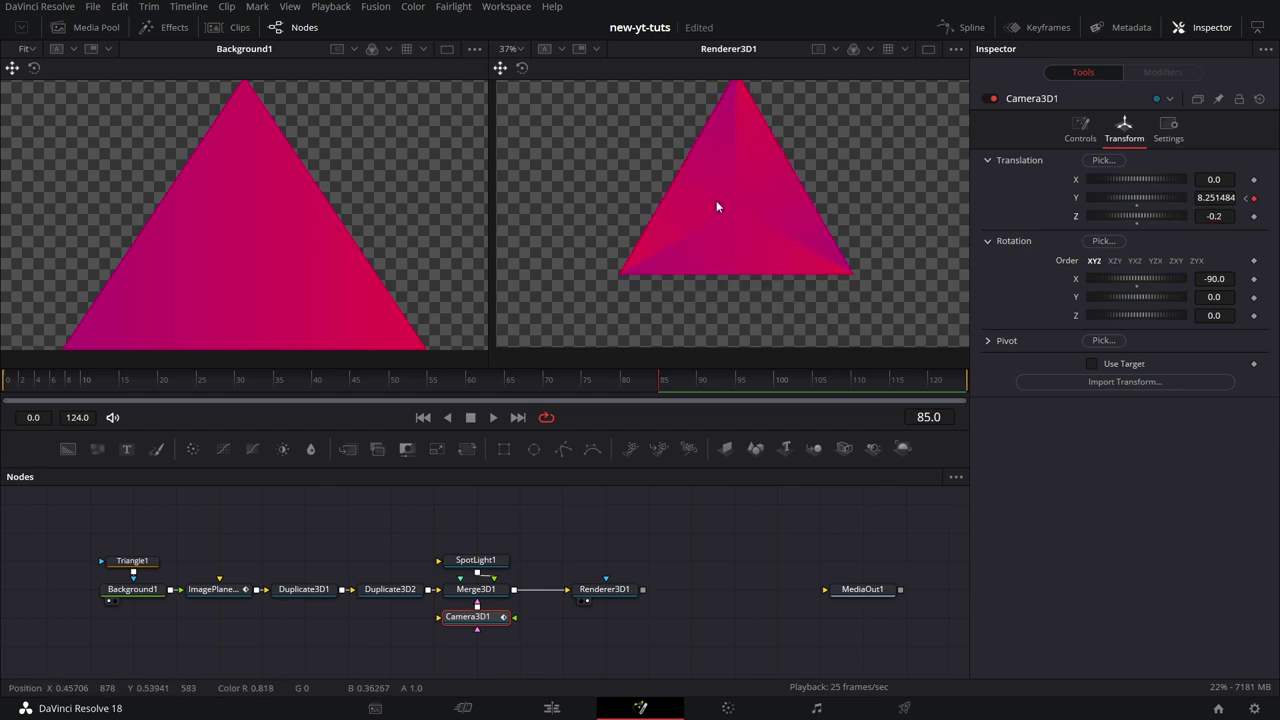
{"action": "scroll", "coordinate": [712, 194], "scroll_direction": "down", "scroll_amount": 2}
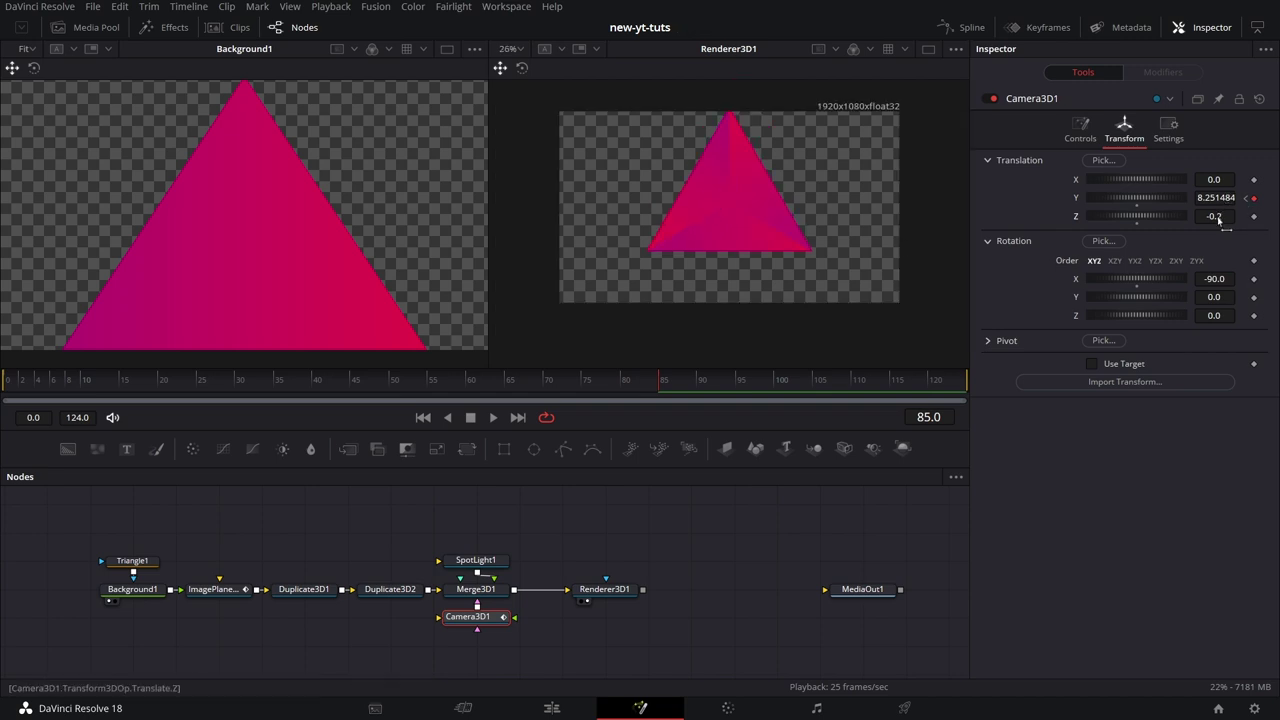
{"action": "left_click_drag", "start_coordinate": [1170, 216], "coordinate": [1166, 216]}
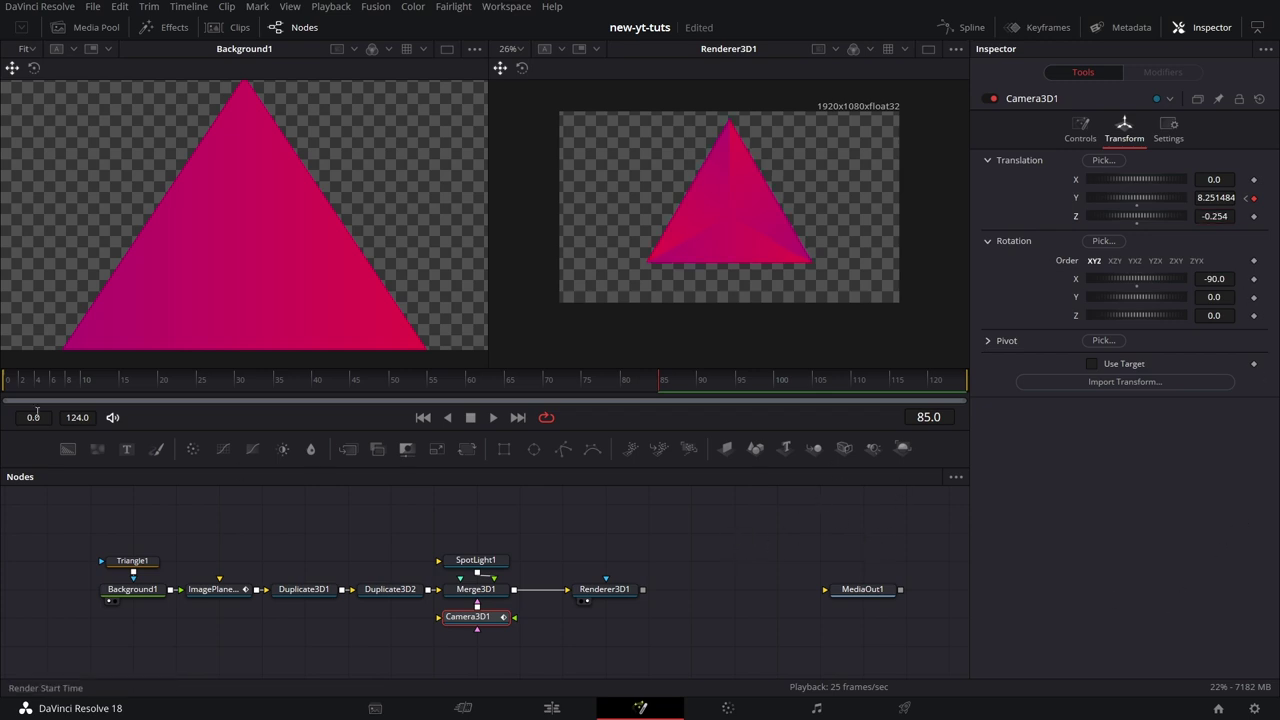
- From frame 0, play Renderer3D1's output in a single viewer zoomed to Fit
{"action": "left_click", "coordinate": [9, 390]}
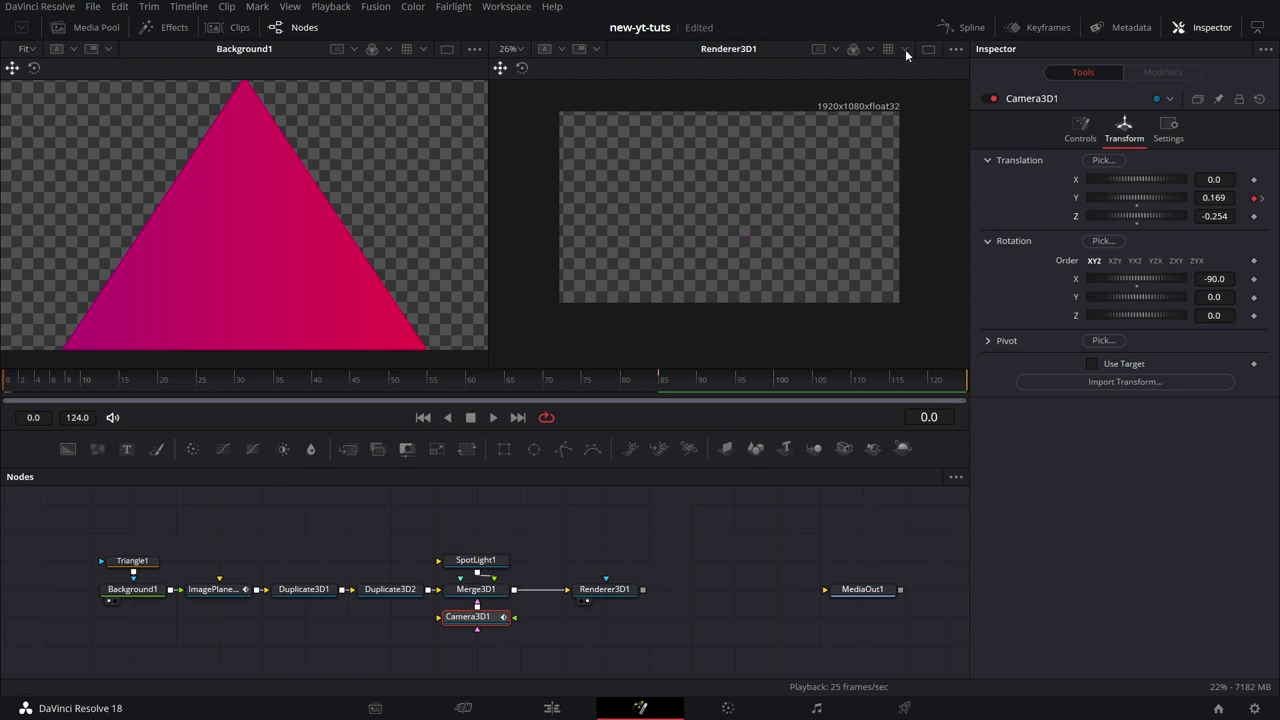
{"action": "left_click", "coordinate": [927, 49]}
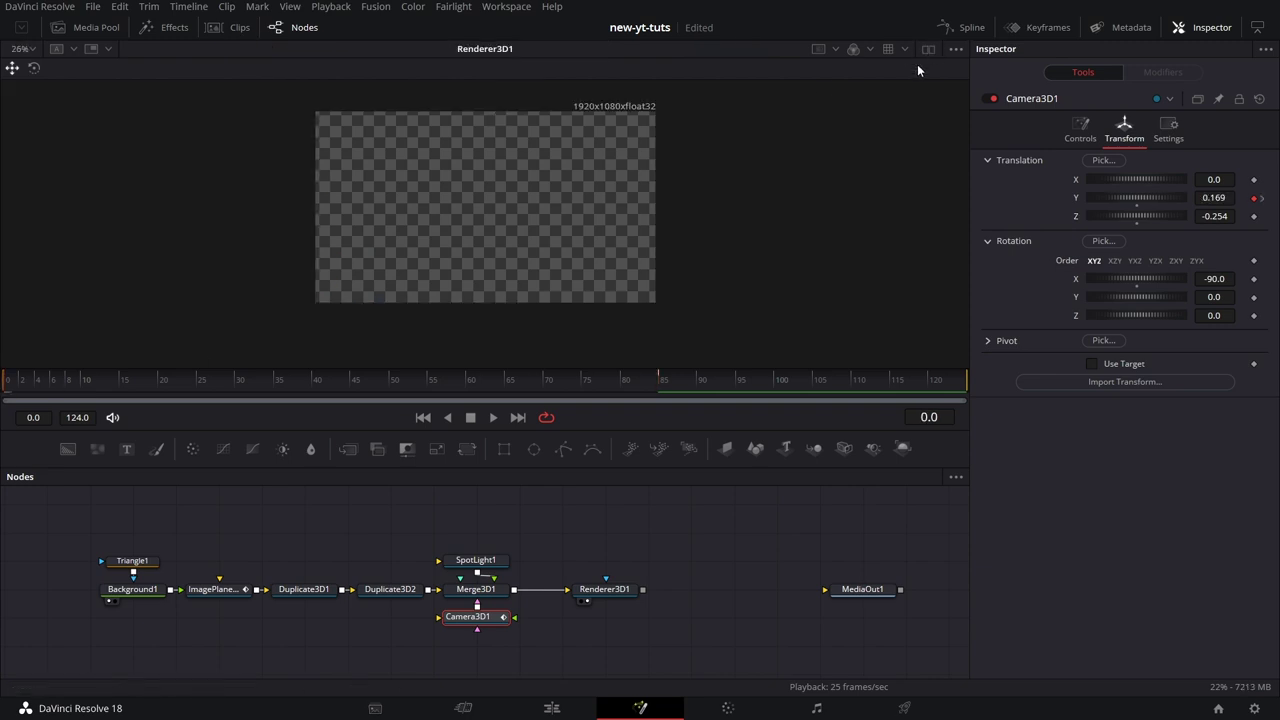
{"action": "left_click", "coordinate": [22, 48]}
{"action": "left_click", "coordinate": [24, 69]}
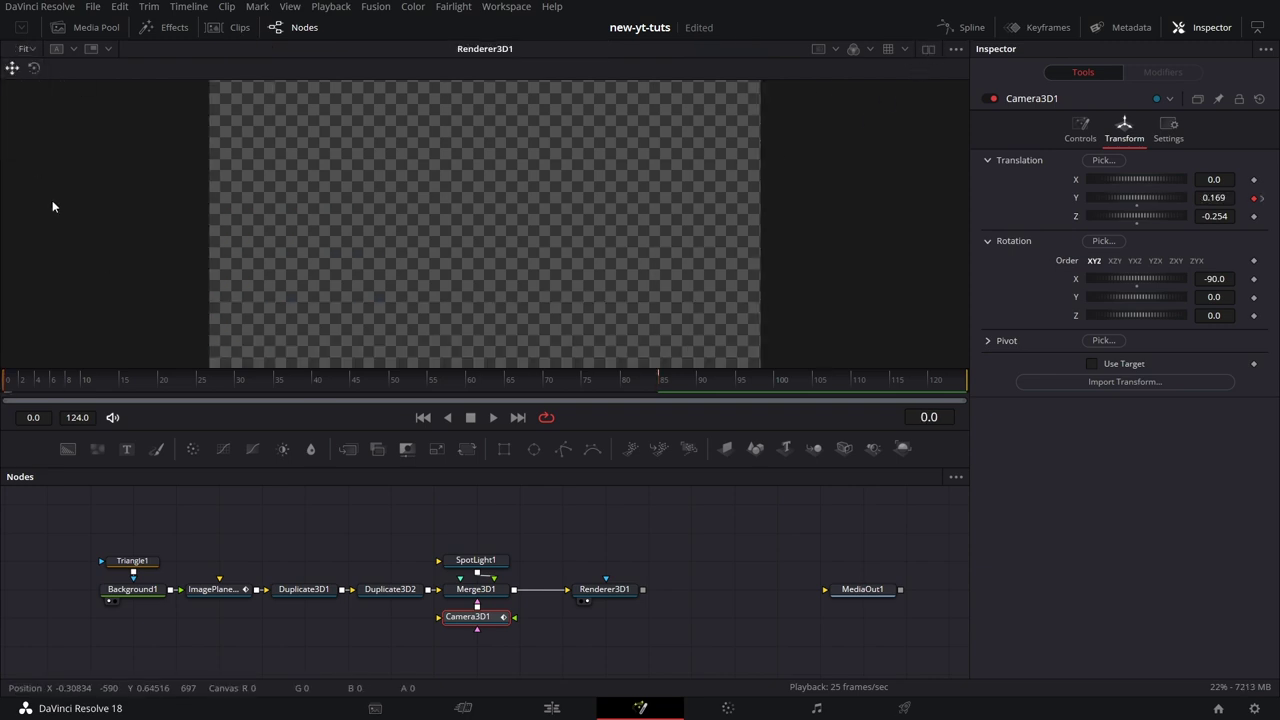
{"action": "left_click", "coordinate": [493, 417]}
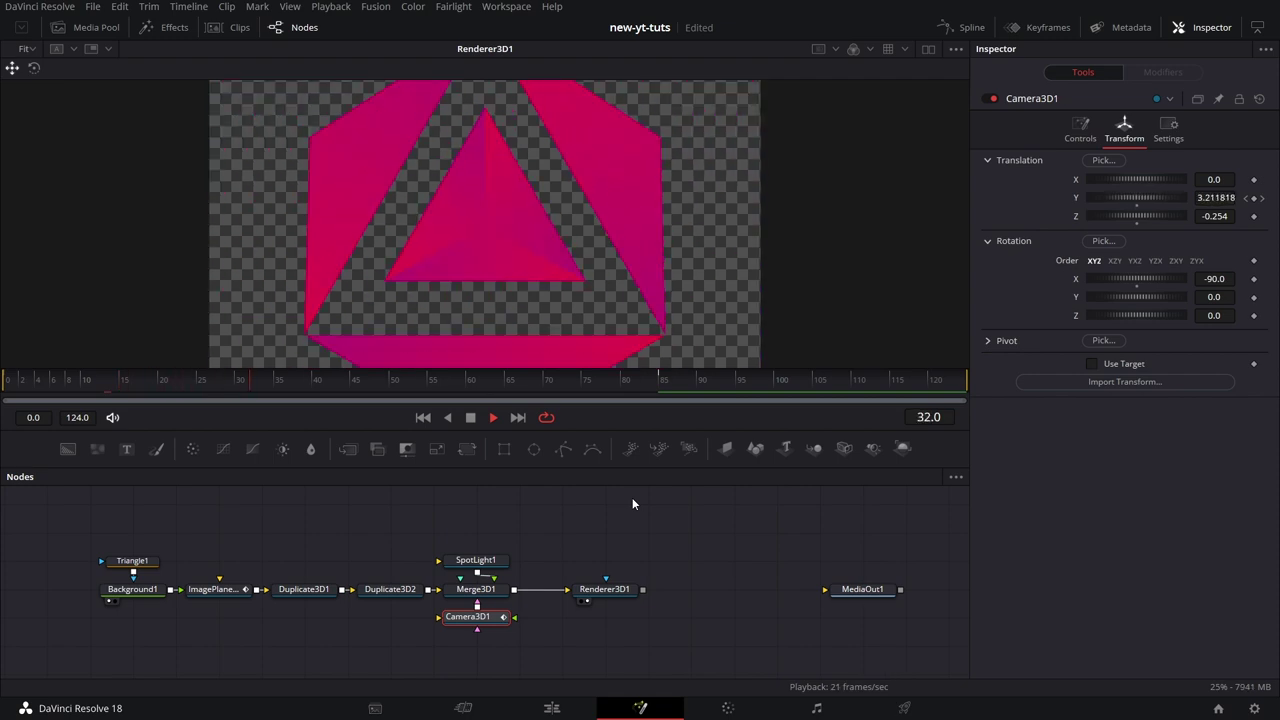